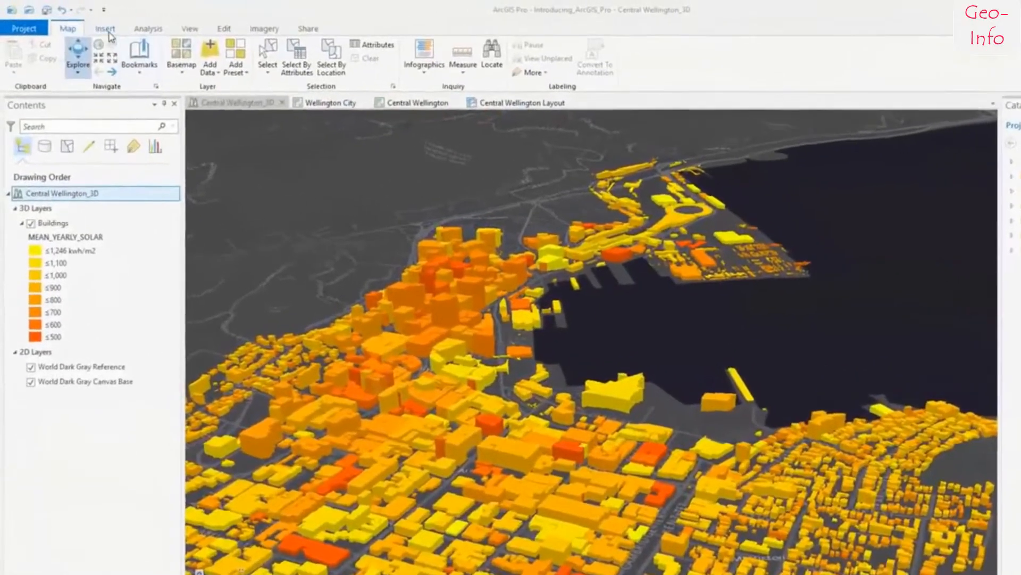
Step: Look through the command sets for inserting, analysis, viewing, editing, imagery and sharing, ending on the map commands
click(109, 35)
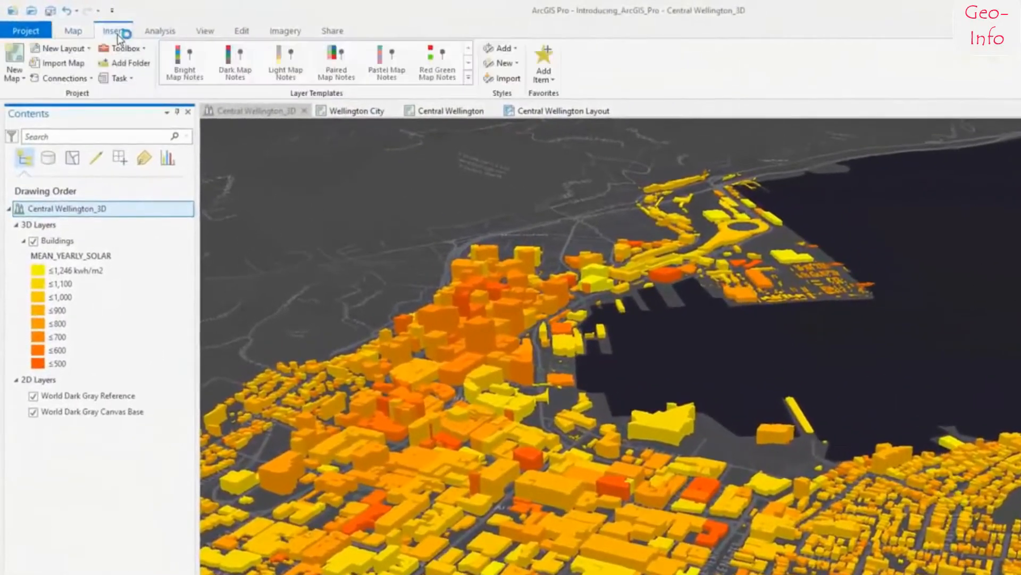
click(149, 31)
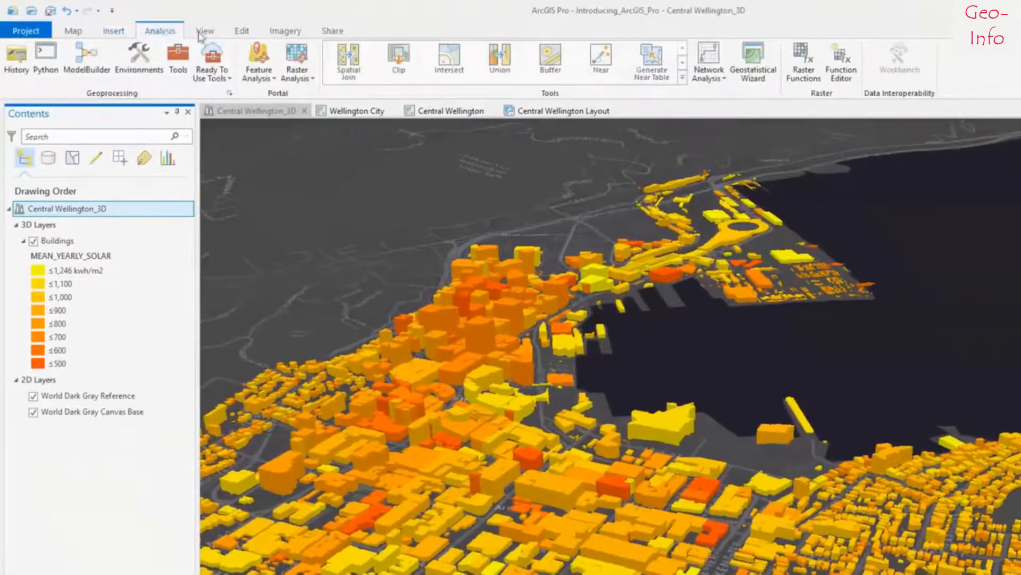
click(207, 32)
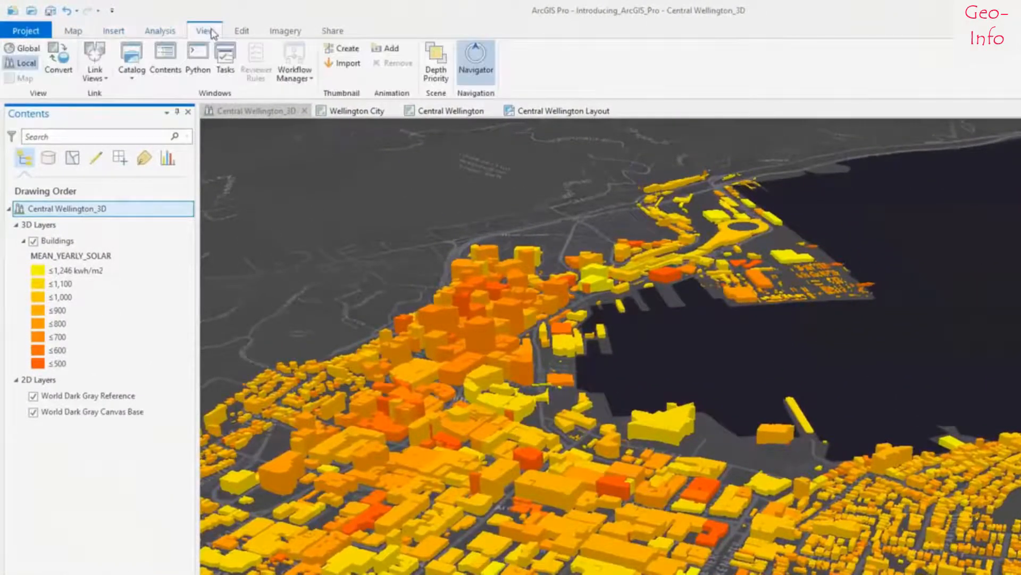
click(242, 32)
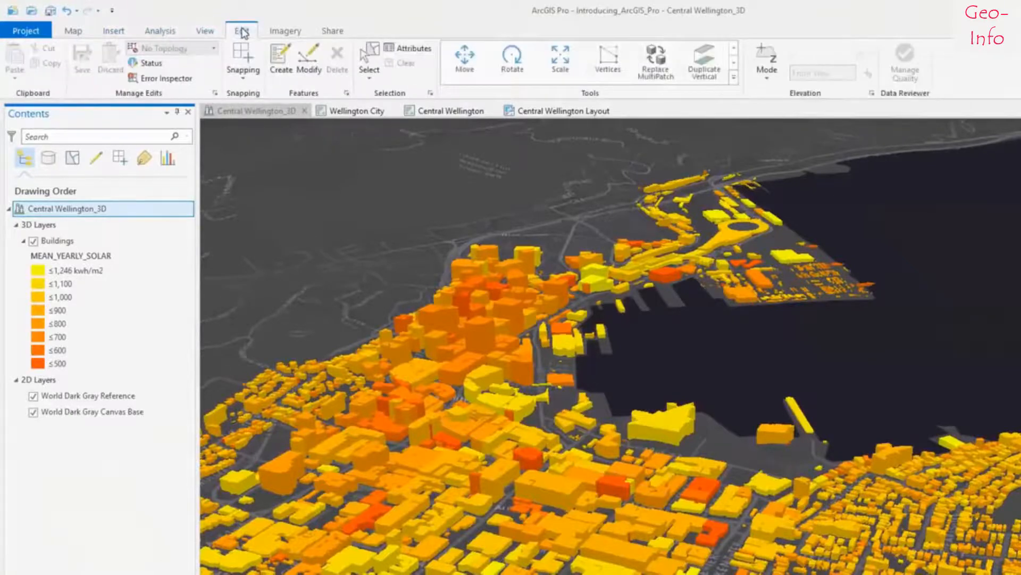
click(285, 33)
click(325, 33)
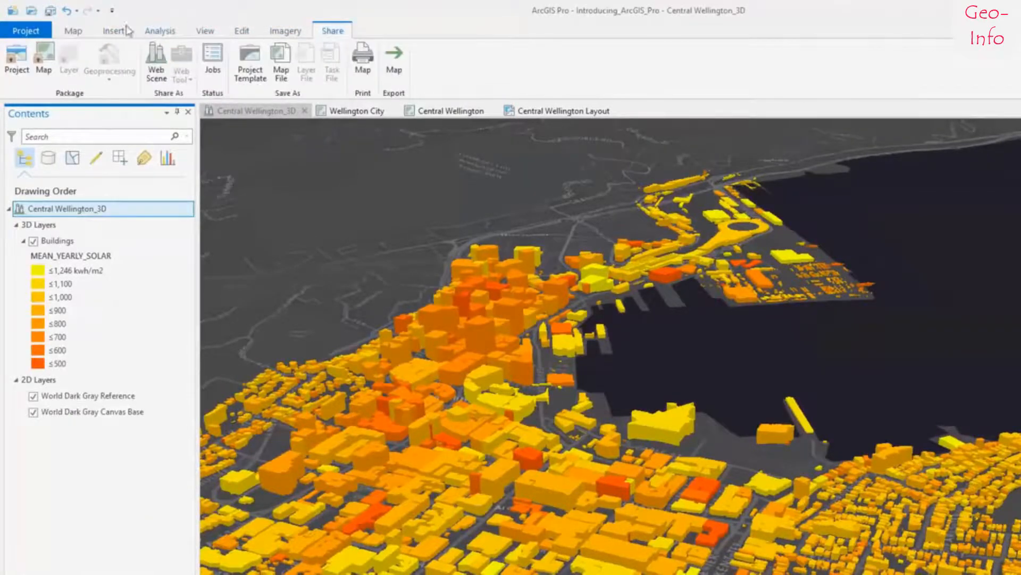
click(75, 33)
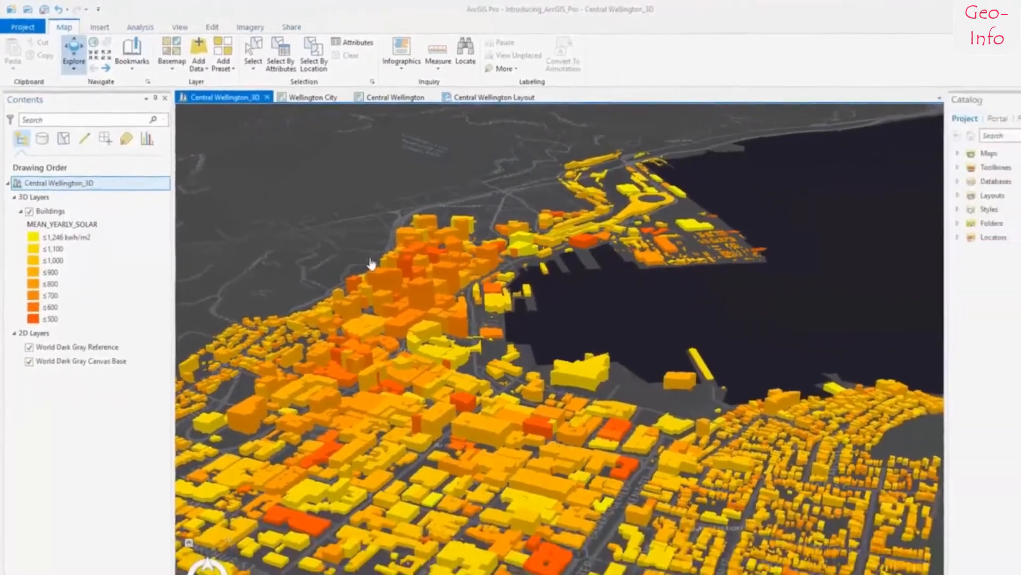
Step: Inspect the buildings in the 3D scene up close, and view the Wellington City map, the Central Wellington map and the Central Wellington Layout
scroll(429, 325, up, 5)
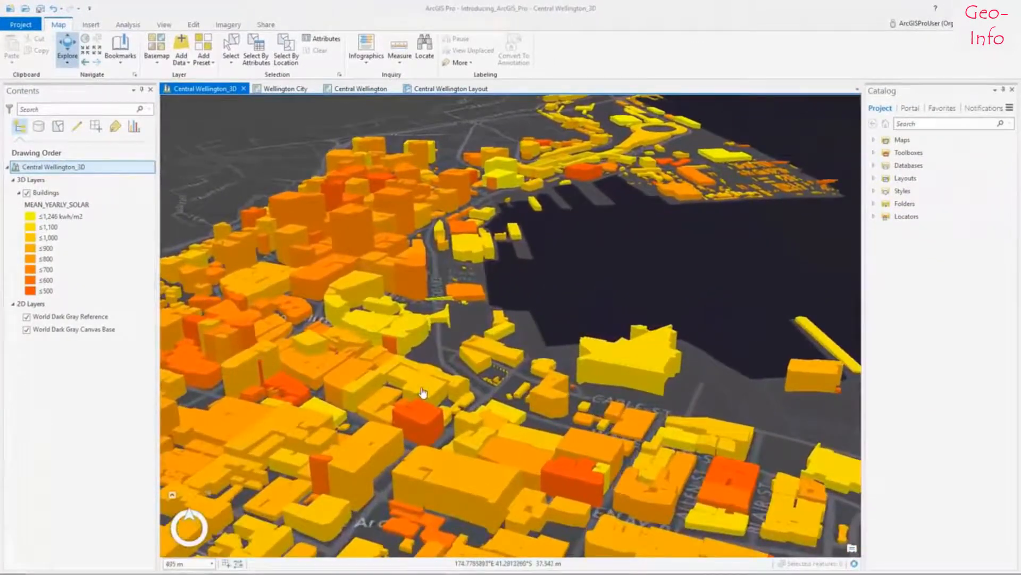
drag(401, 402, 245, 410)
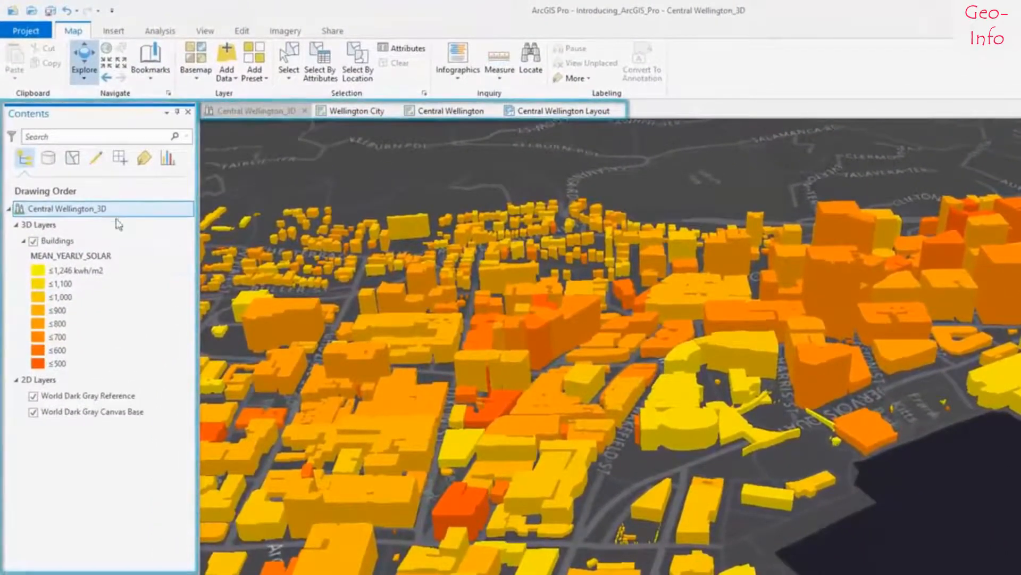
click(338, 112)
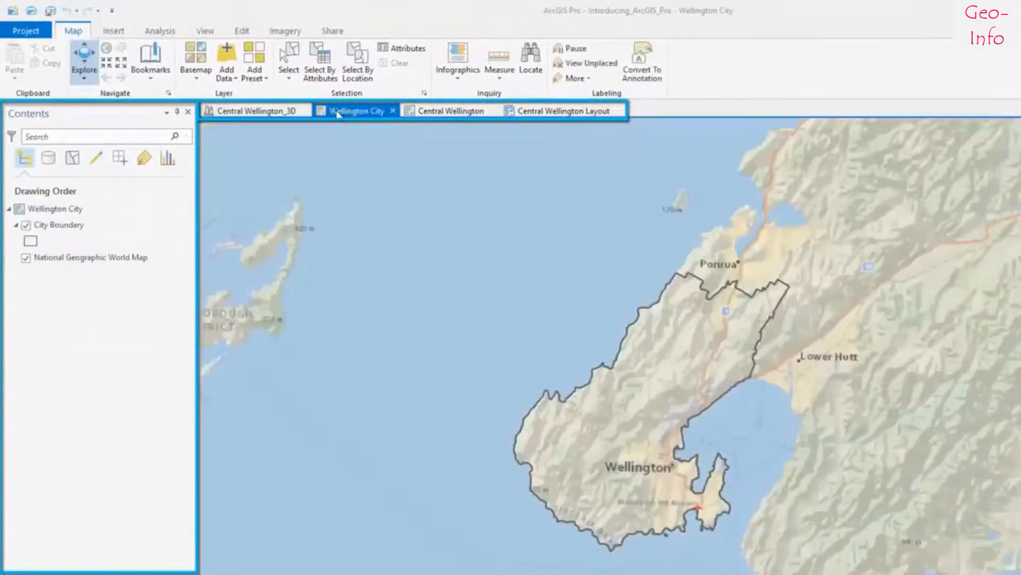
click(437, 112)
click(564, 110)
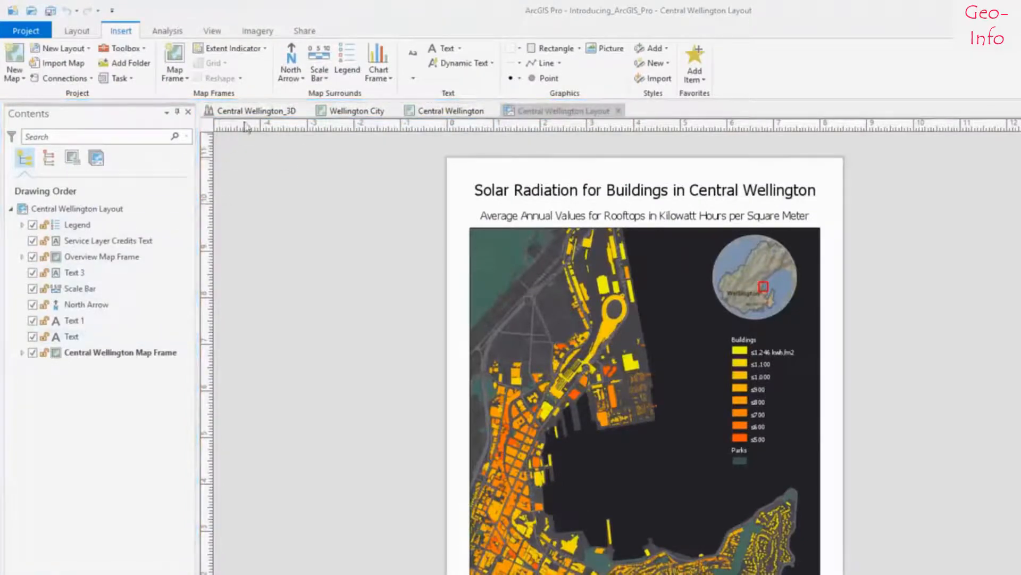
Step: Close the Central Wellington_3D view and reopen it from the maps stored in the project
click(304, 110)
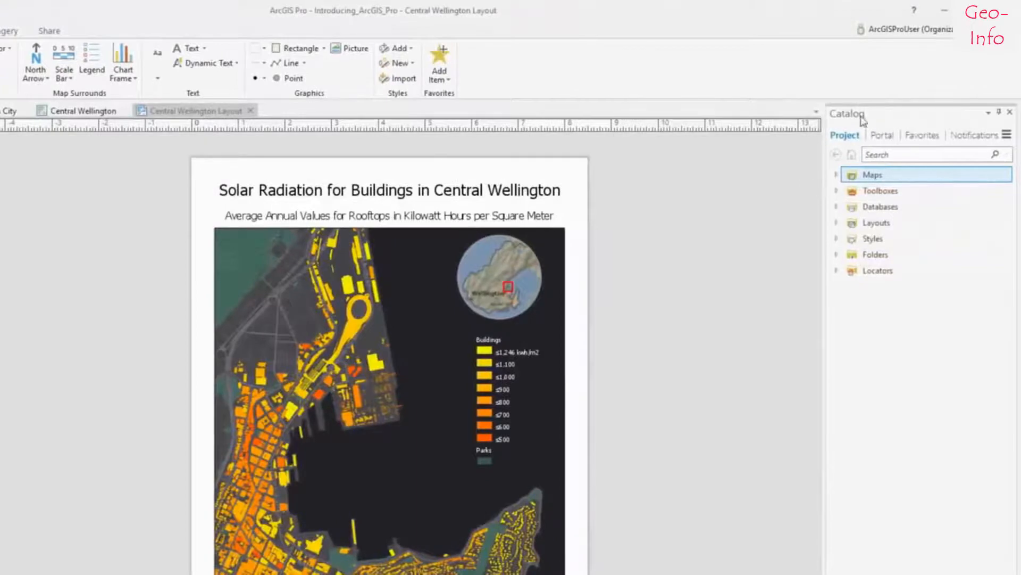
click(863, 119)
click(837, 175)
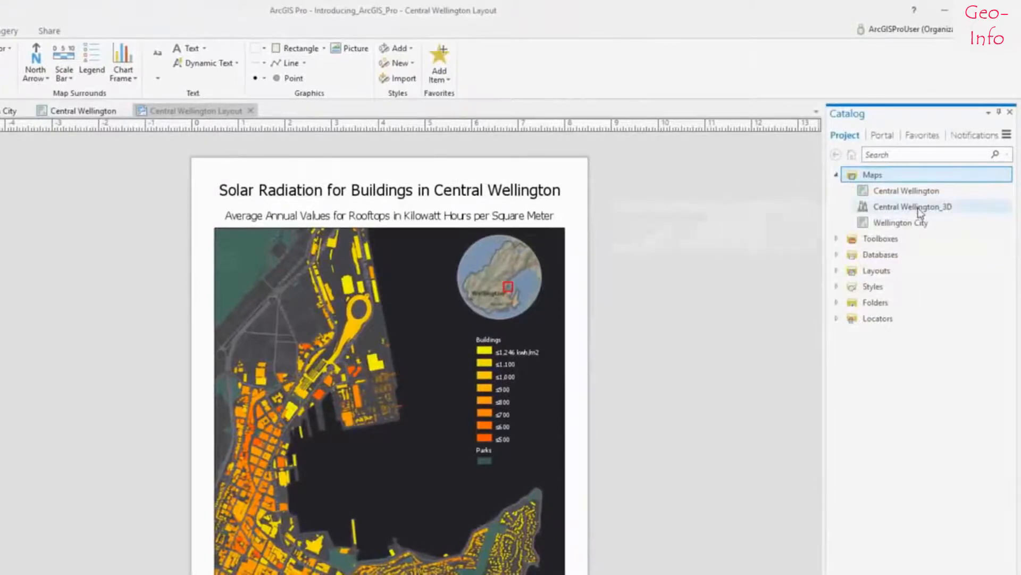
double_click(875, 209)
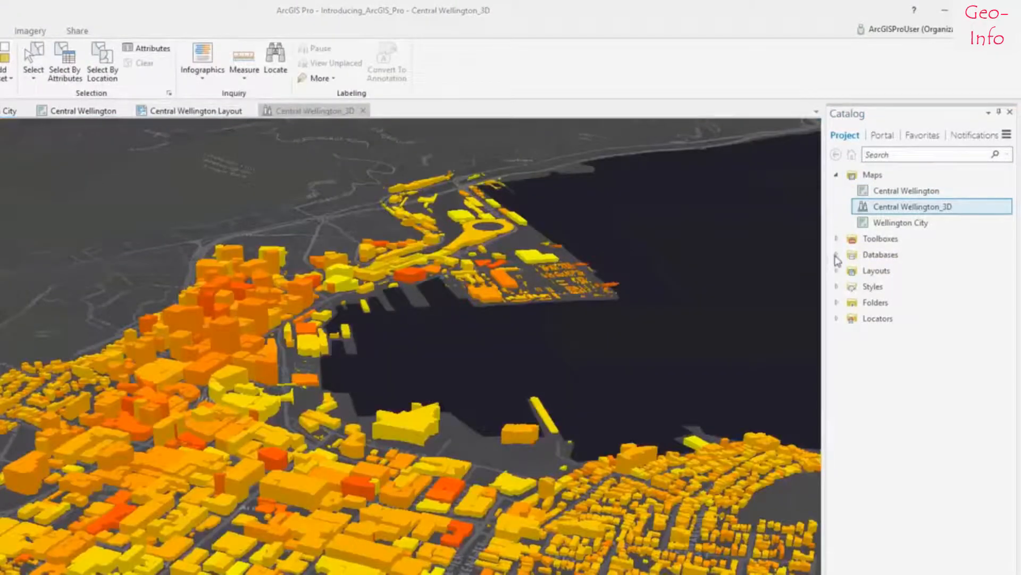
Step: Expand the project's Databases, Layouts and Folders in the catalog to examine their items
click(836, 255)
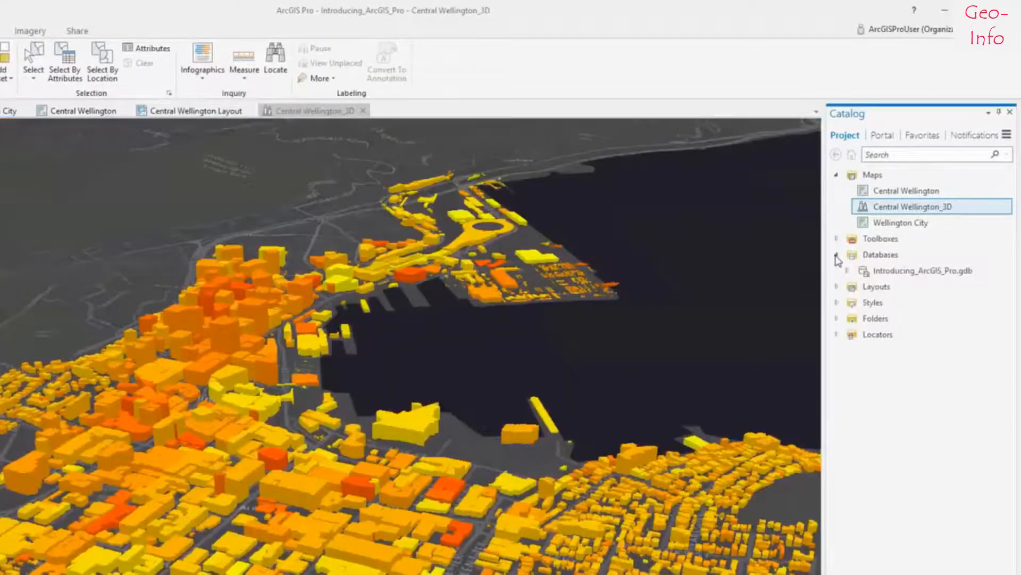
click(837, 287)
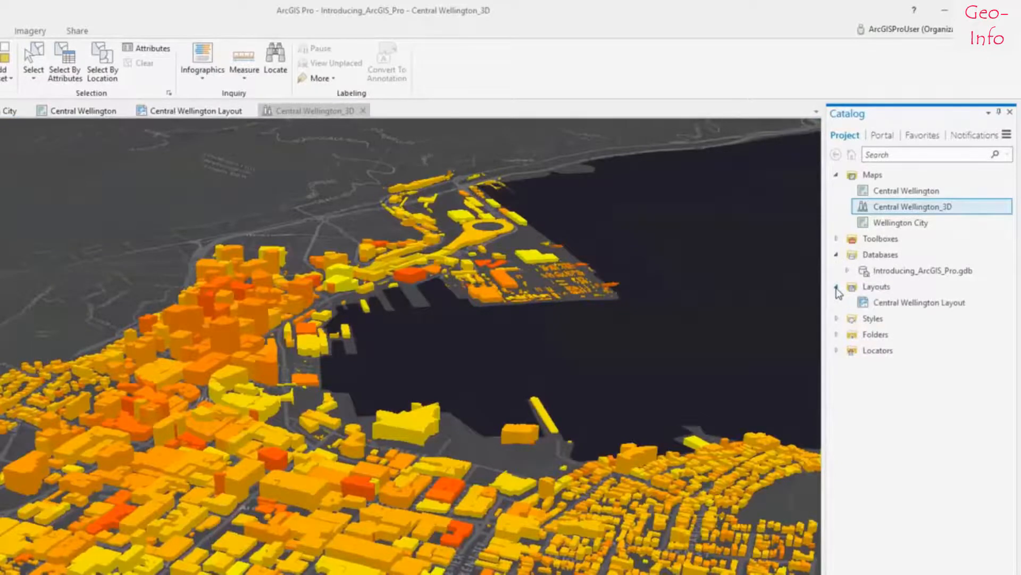
click(837, 333)
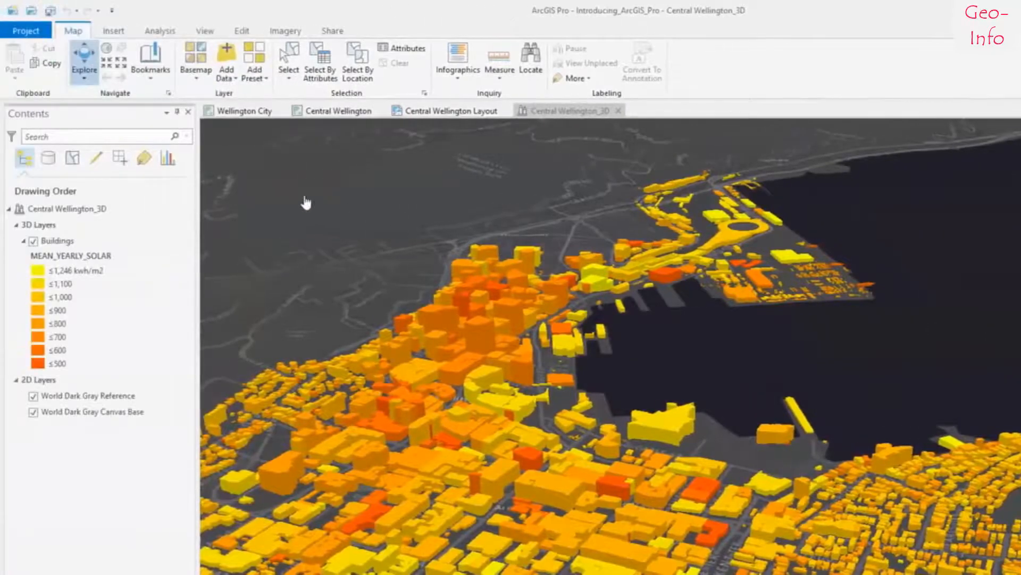
Step: Float the Contents pane and dock it together with the Catalog pane, leaving Contents in front
click(167, 112)
click(190, 127)
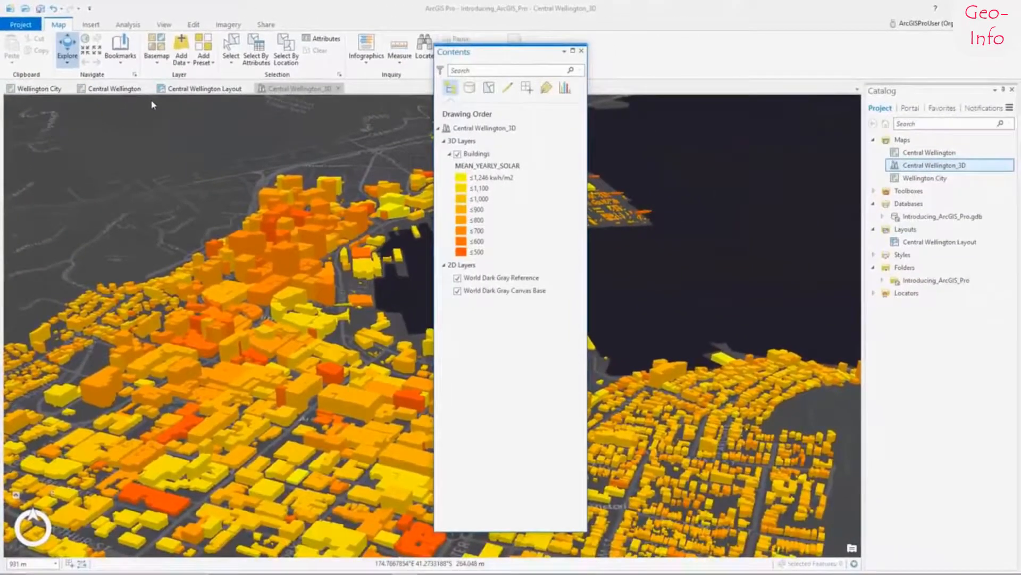
drag(511, 57, 945, 330)
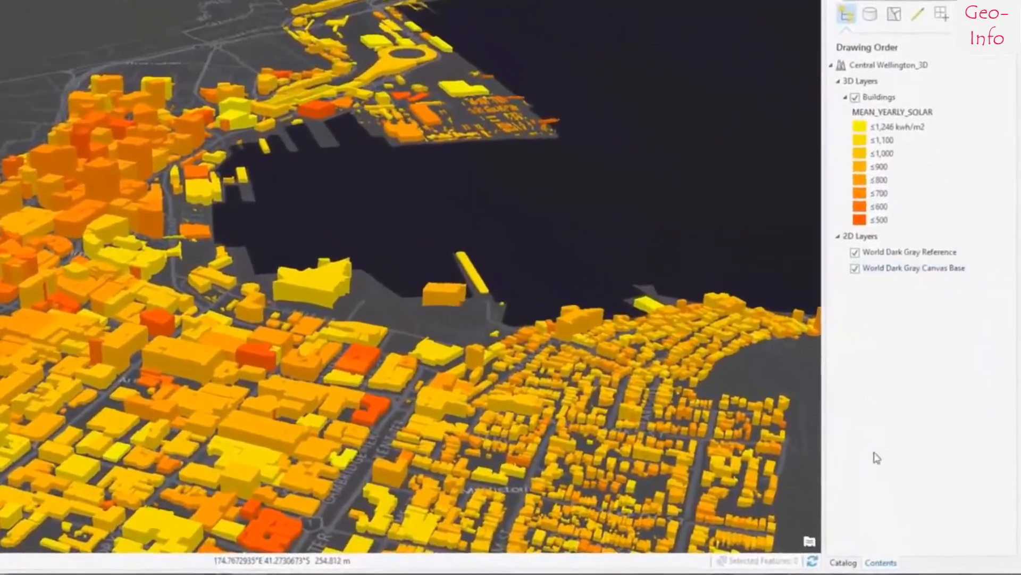
click(877, 564)
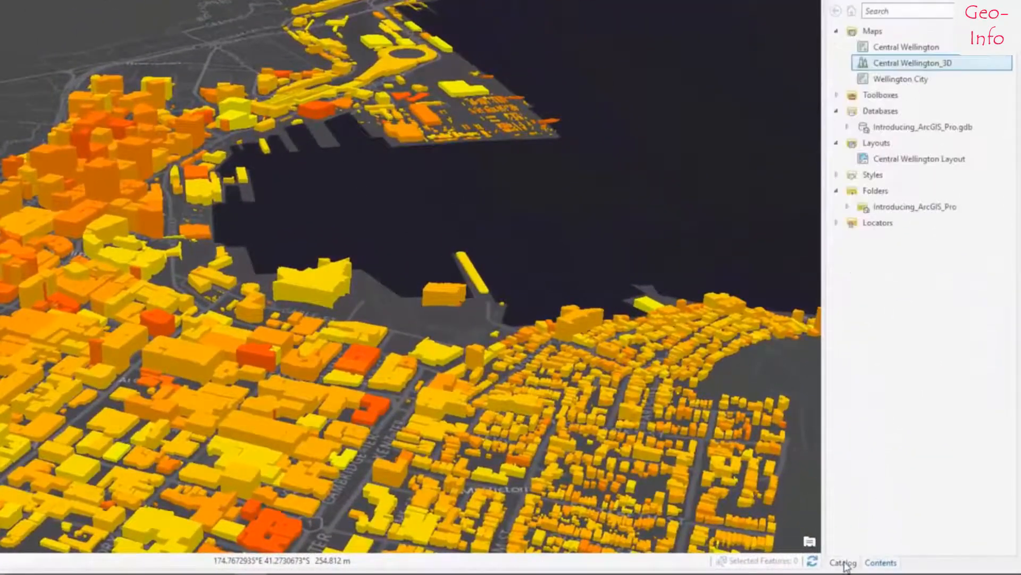
click(880, 562)
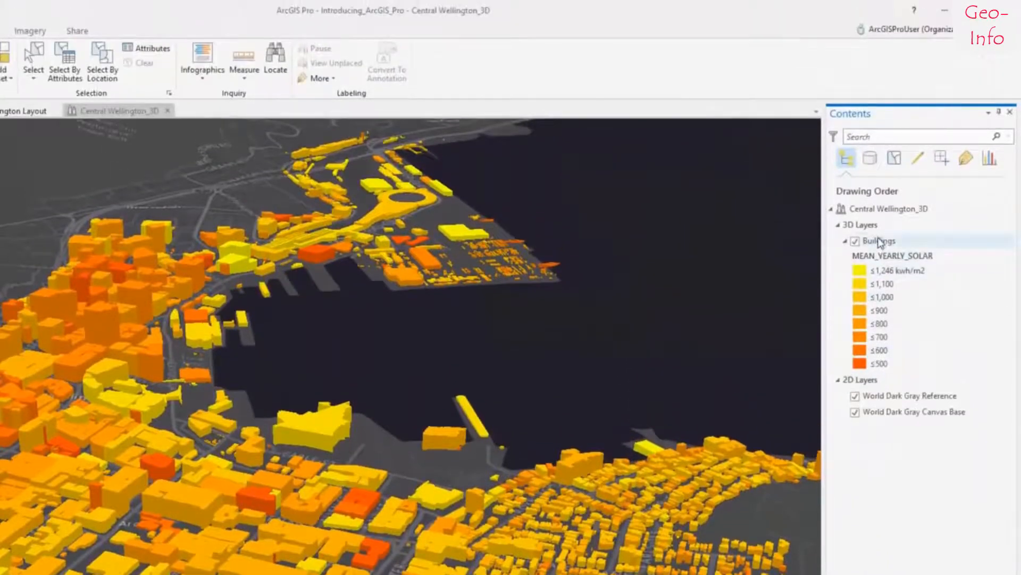
Step: Apply a cyan-to-magenta color scheme to the Buildings layer's graduated colors and undo the change
click(879, 188)
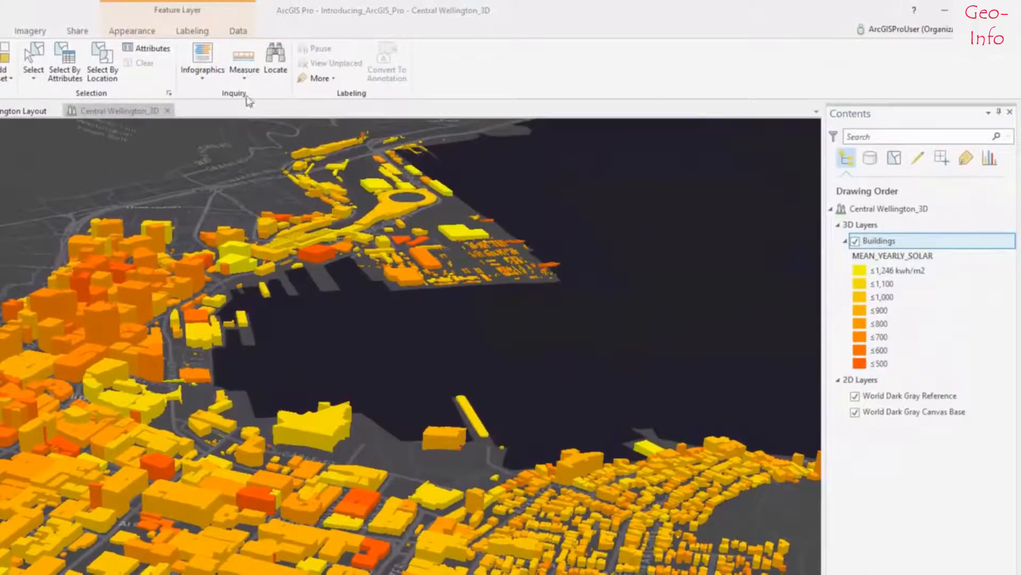
click(133, 31)
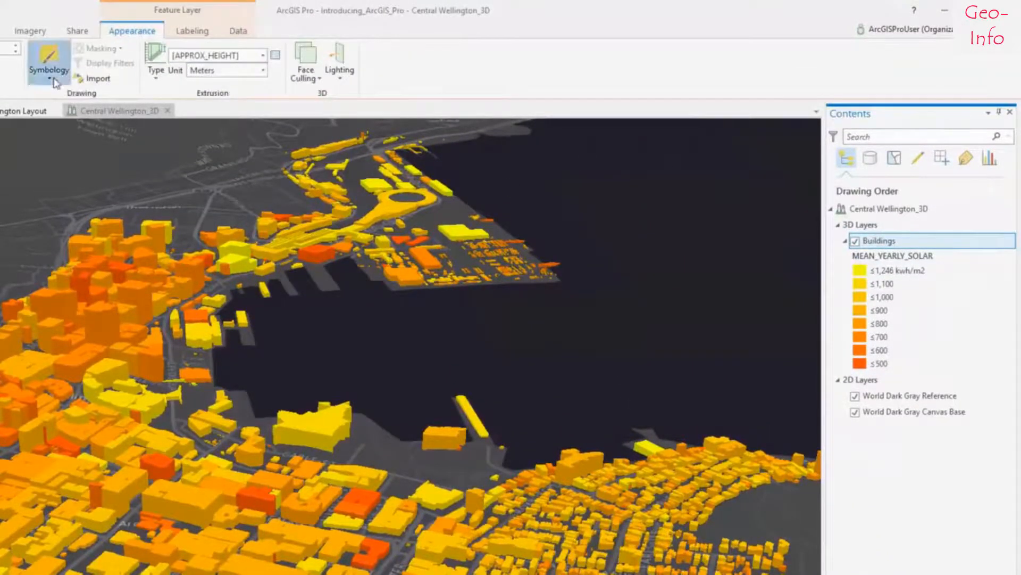
click(49, 71)
click(82, 213)
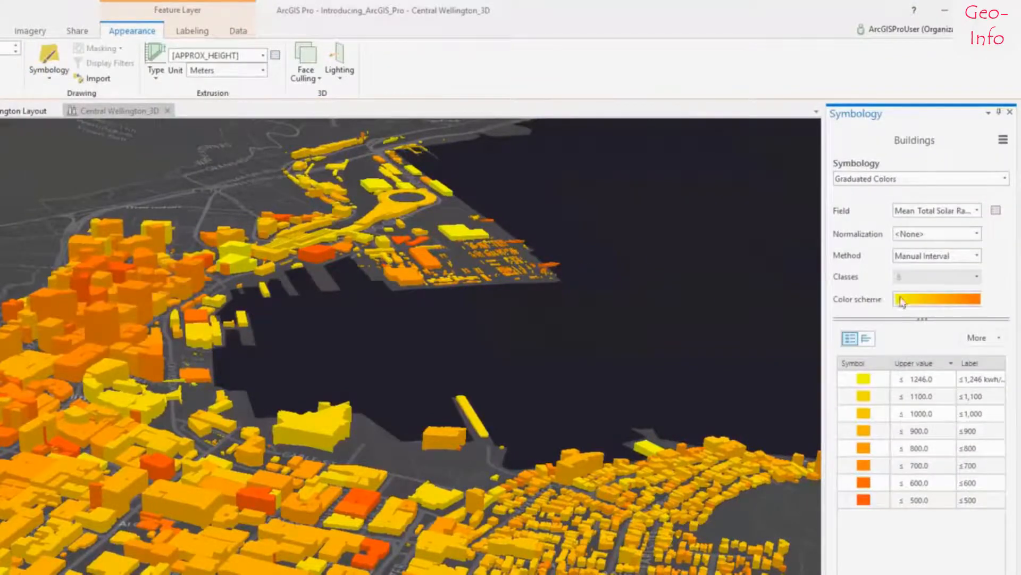
click(936, 301)
click(935, 332)
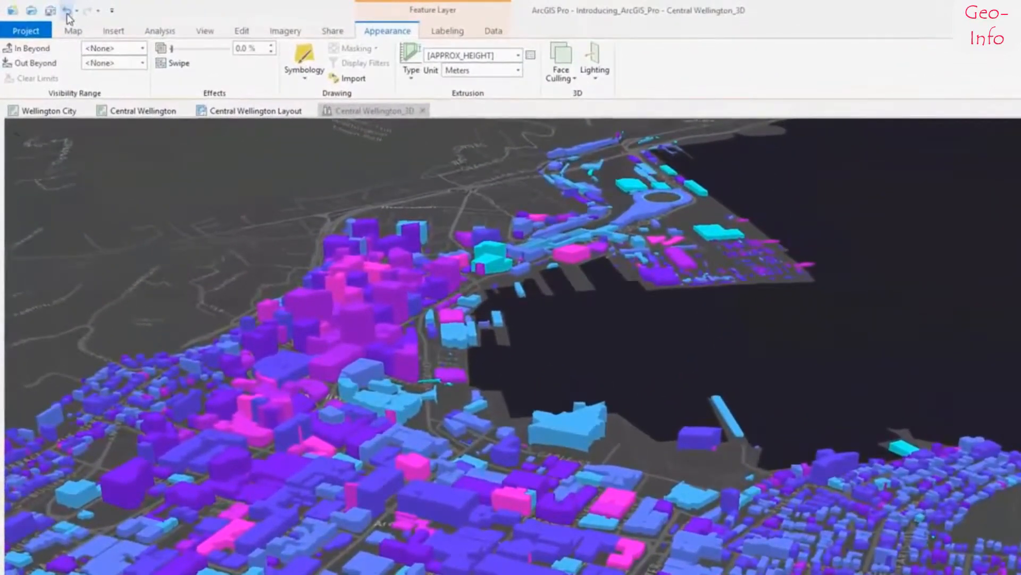
click(67, 15)
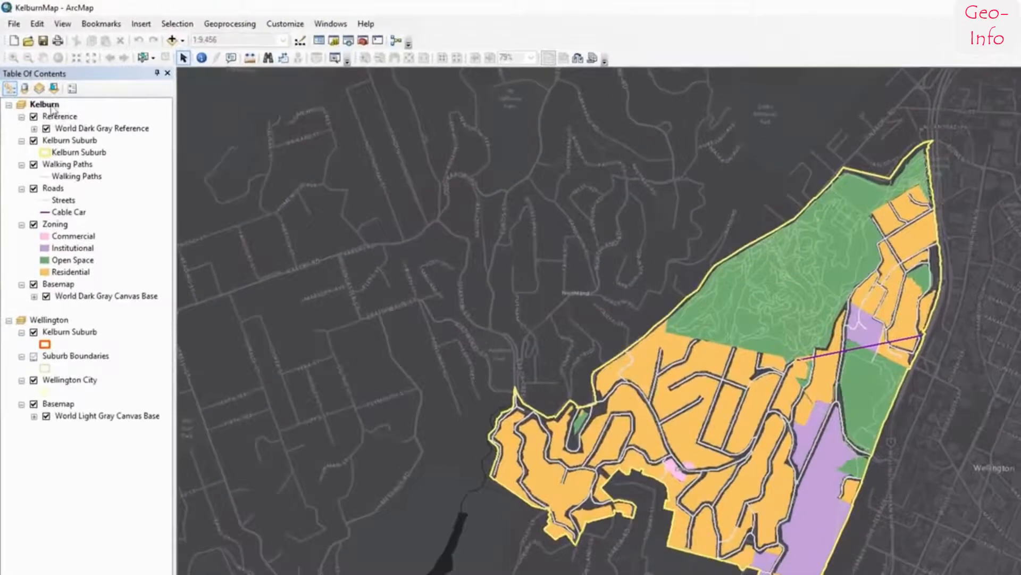
Step: In ArcMap, activate the Wellington data frame of KelburnMap and switch to layout view
click(36, 83)
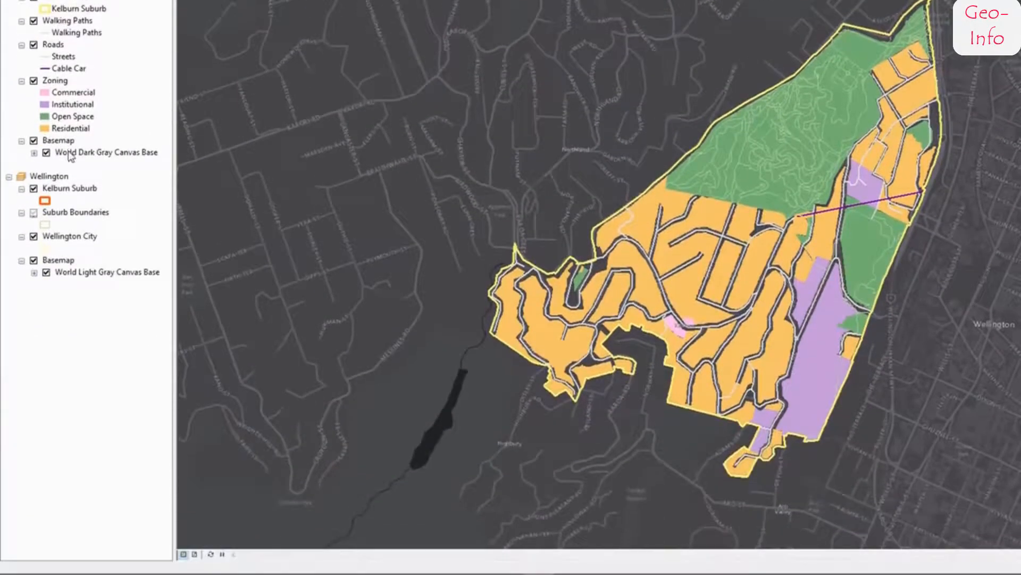
right_click(57, 179)
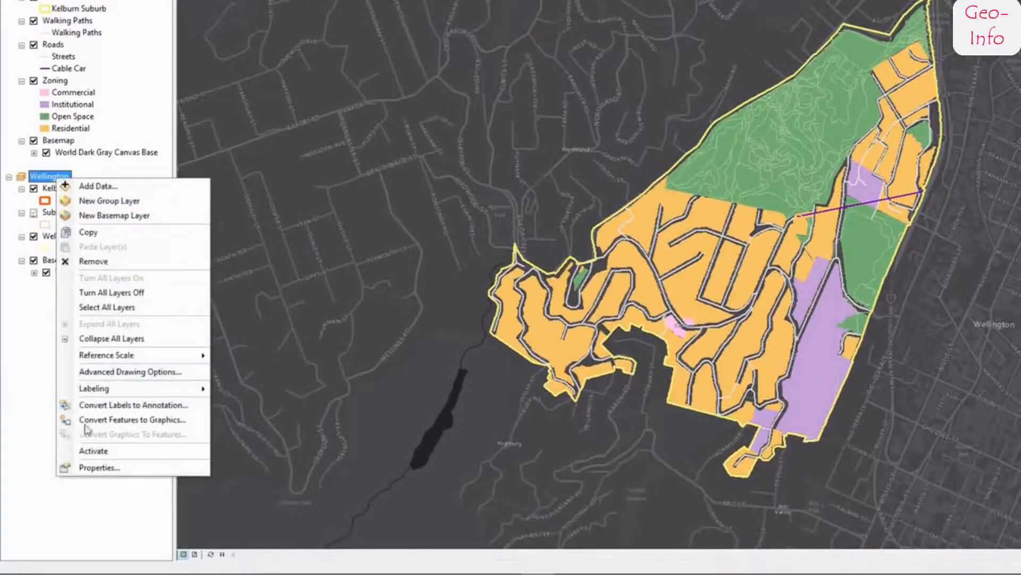
click(94, 451)
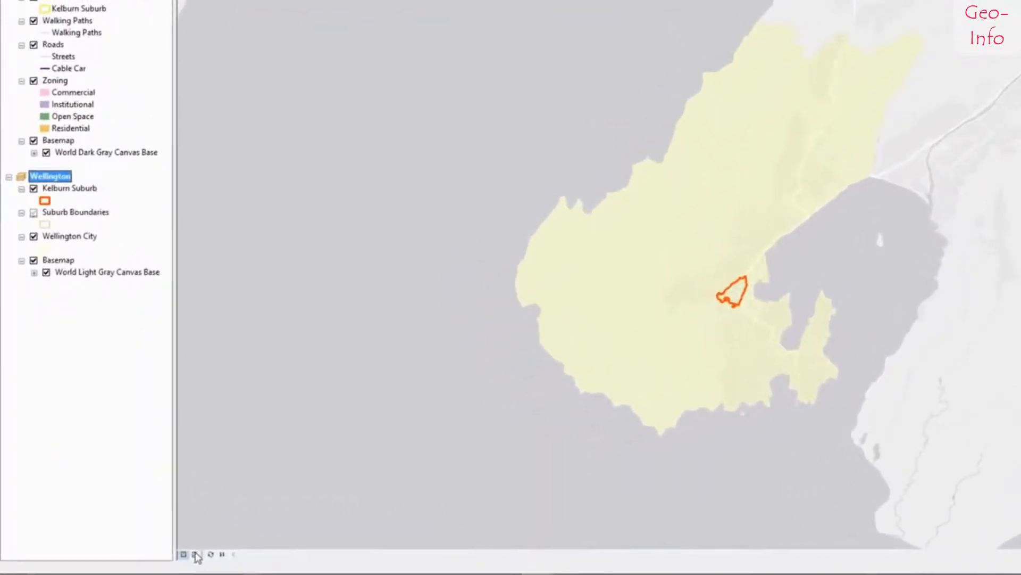
click(196, 555)
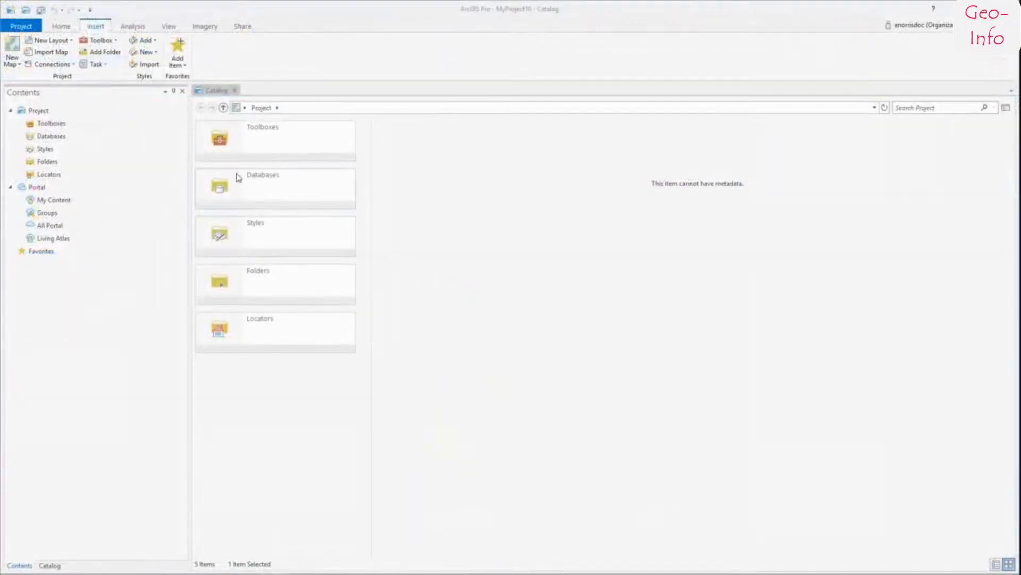
Step: In ArcGIS Pro, search All Portal for "Kelburn map", import the Kelburn map package and activate the Kelburn map view
click(64, 52)
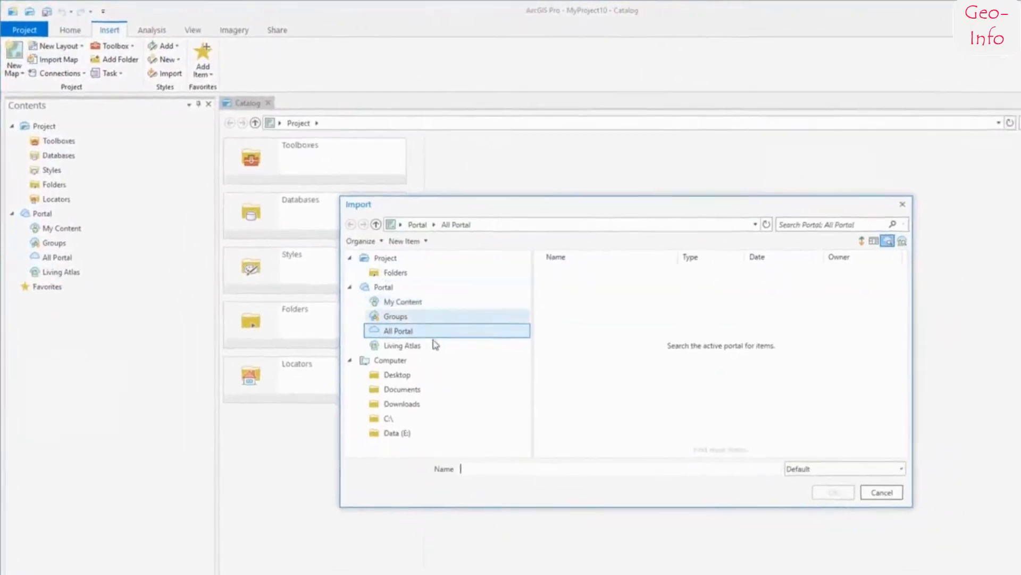
click(896, 250)
text(Kelburn map)
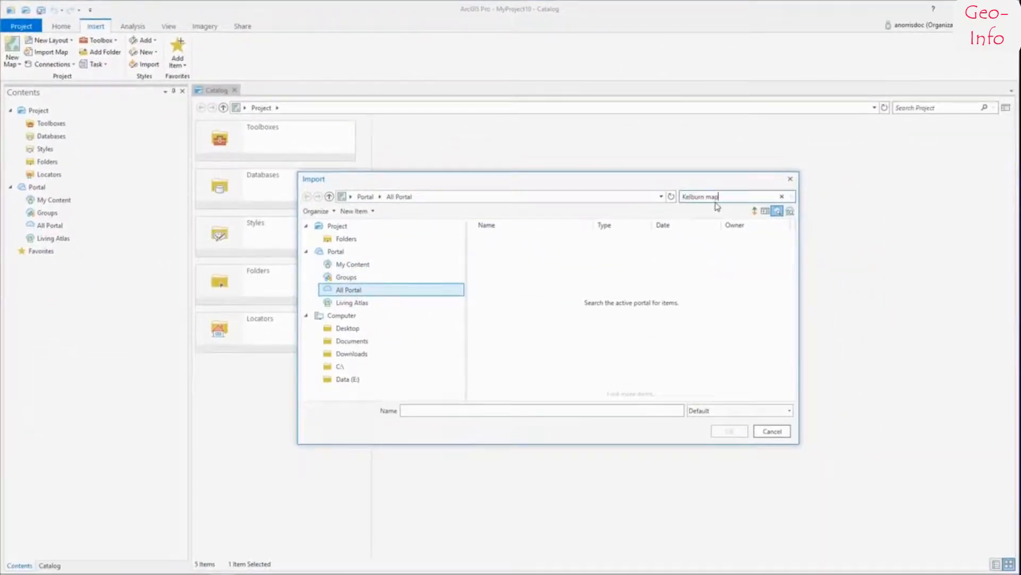
key(Return)
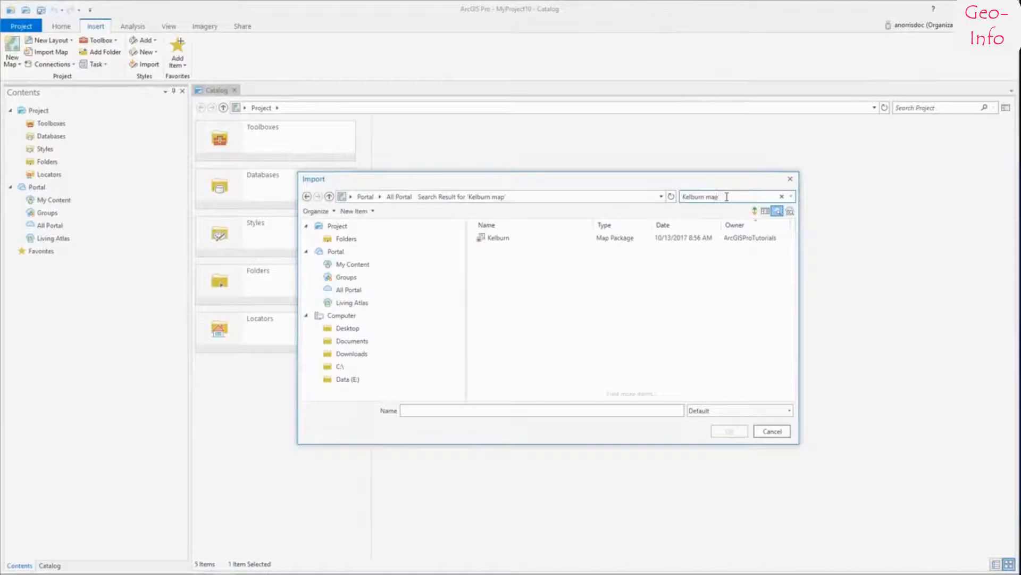
click(551, 239)
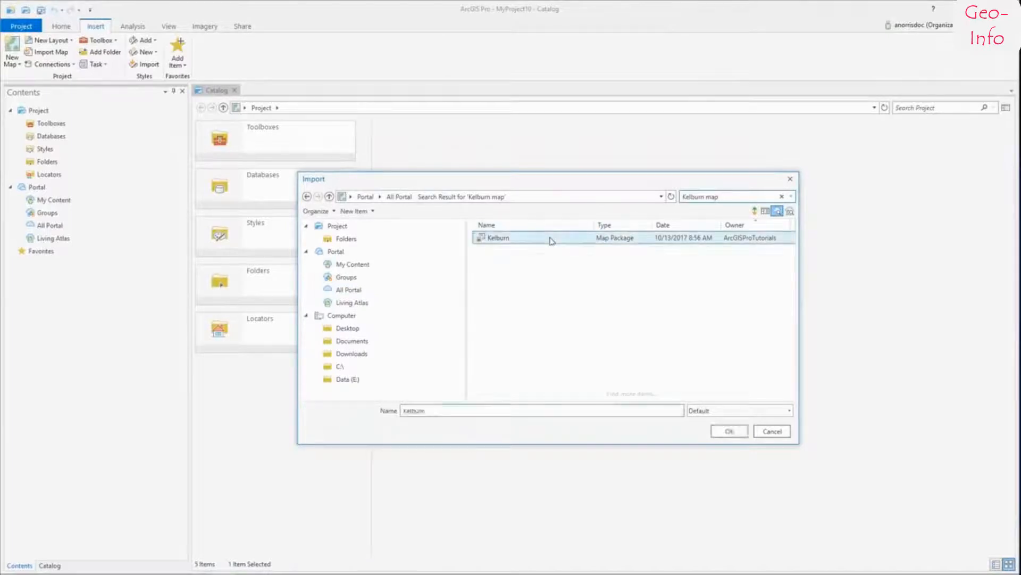
click(729, 432)
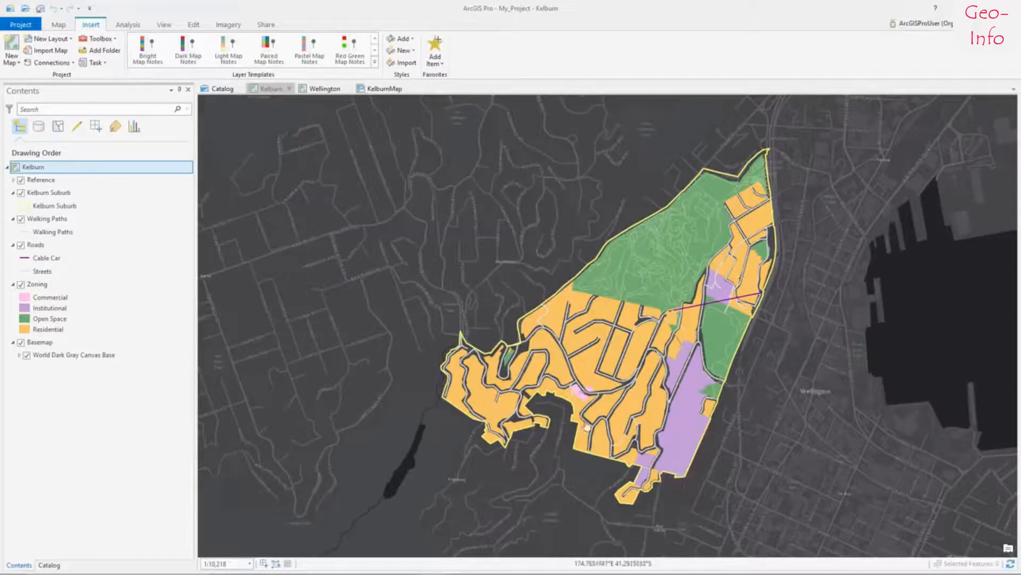
click(275, 93)
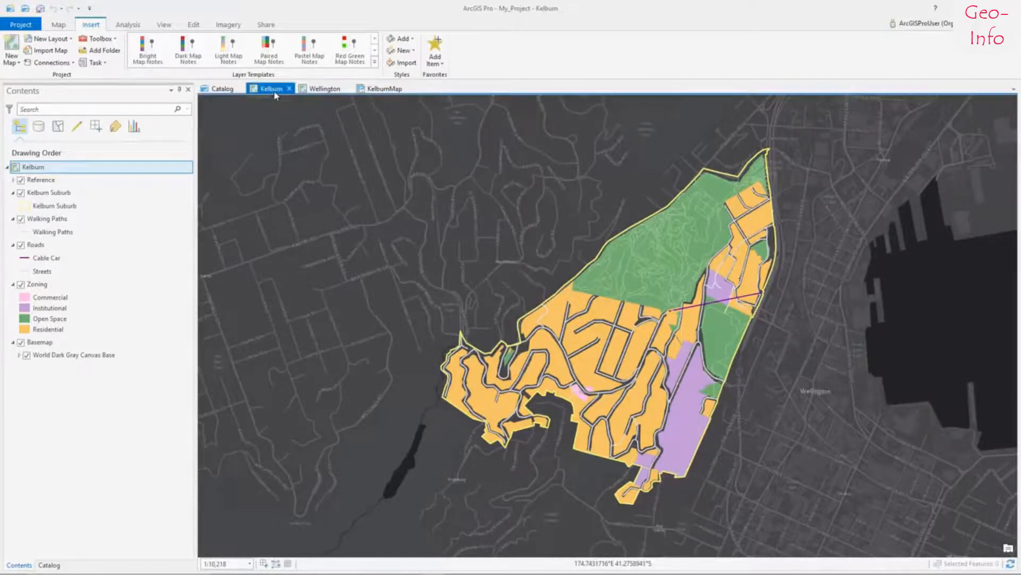
Step: Review the contents of the imported Kelburn map, Wellington map and KelburnMap layout in turn
click(149, 168)
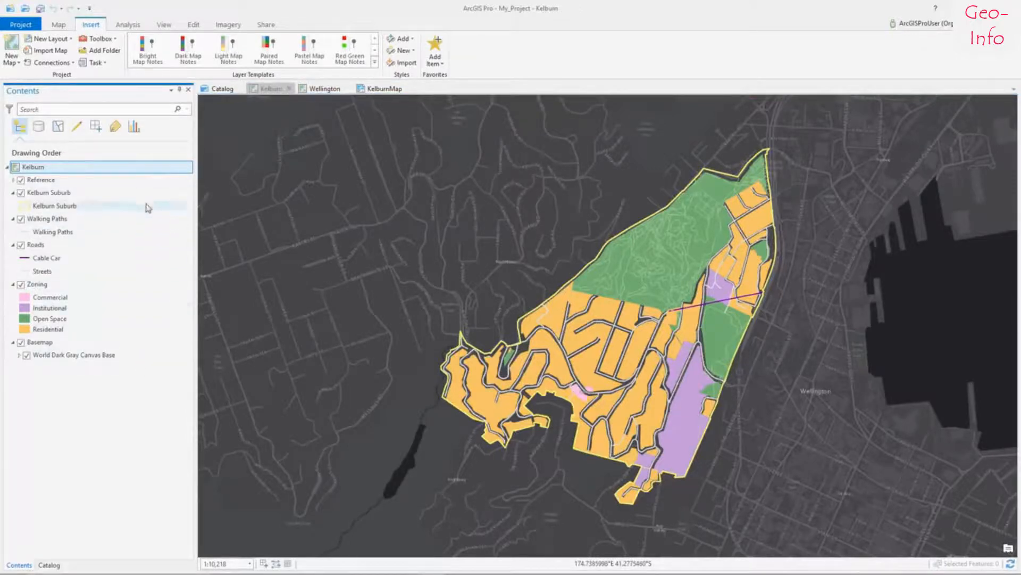
click(322, 90)
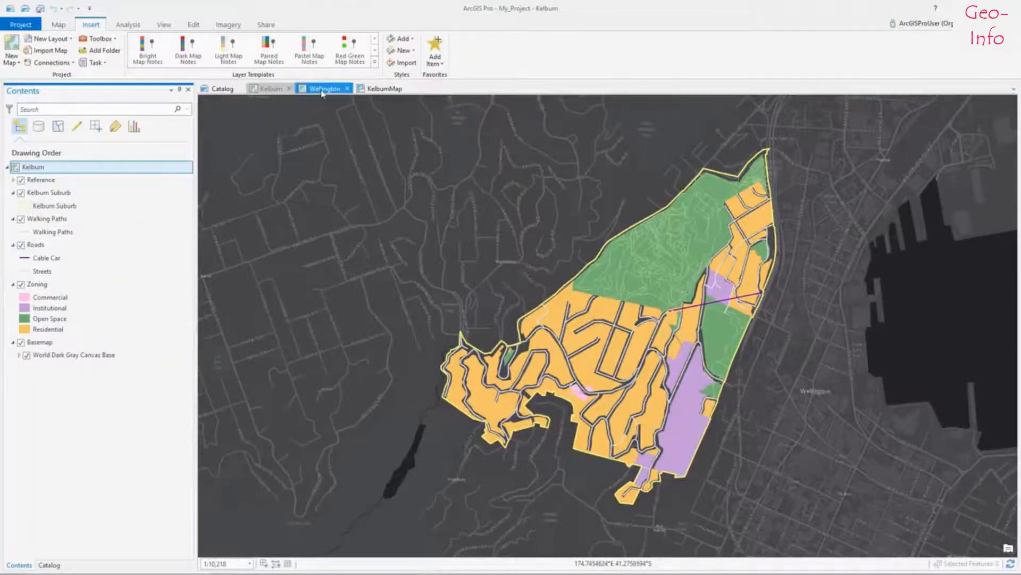
click(147, 167)
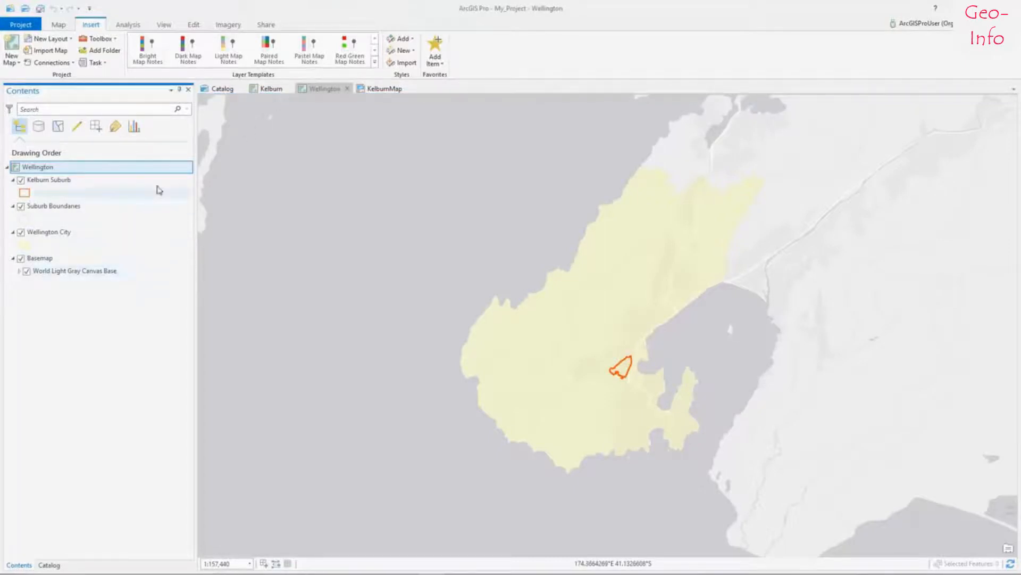
click(387, 90)
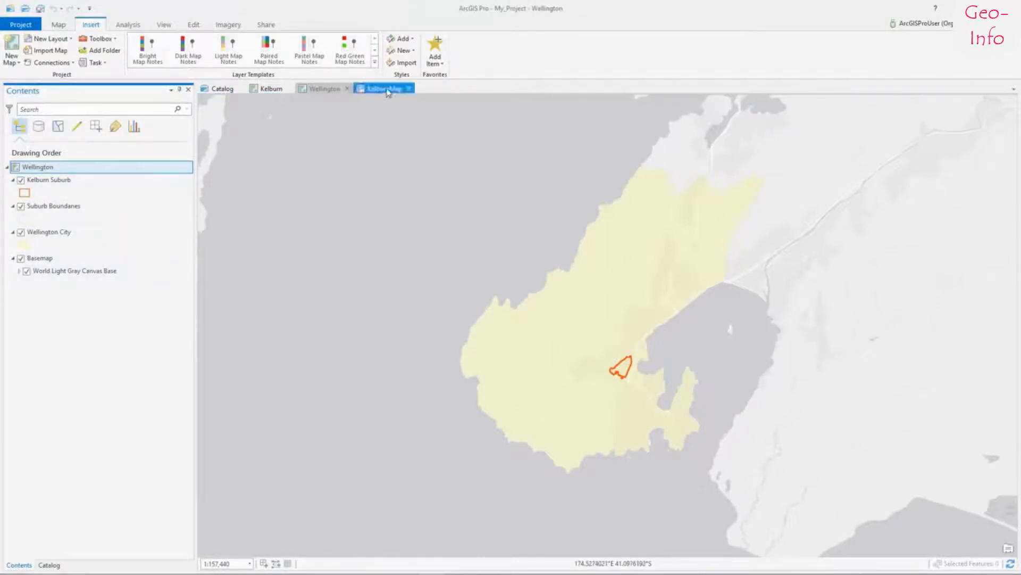
click(148, 168)
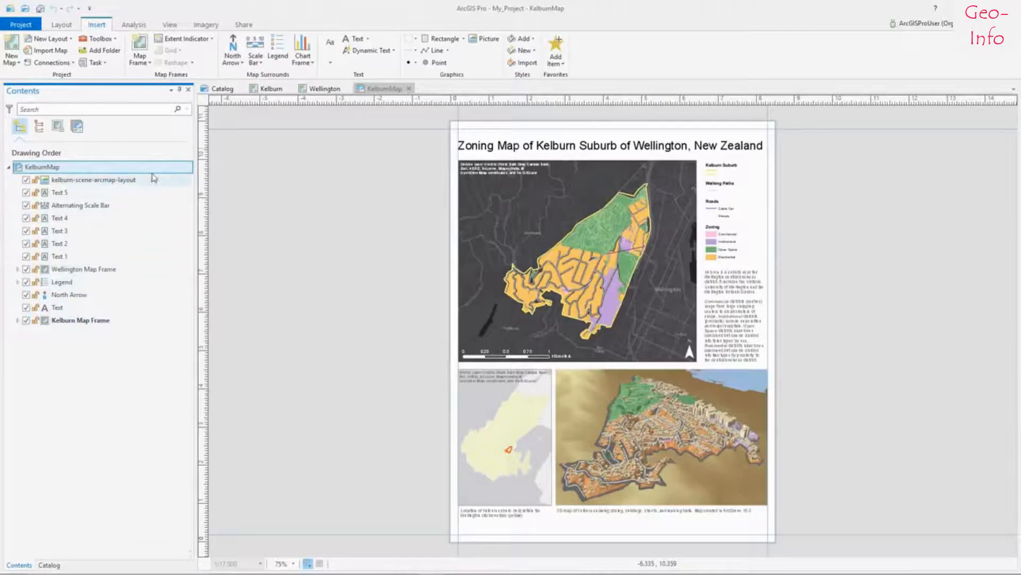
click(376, 89)
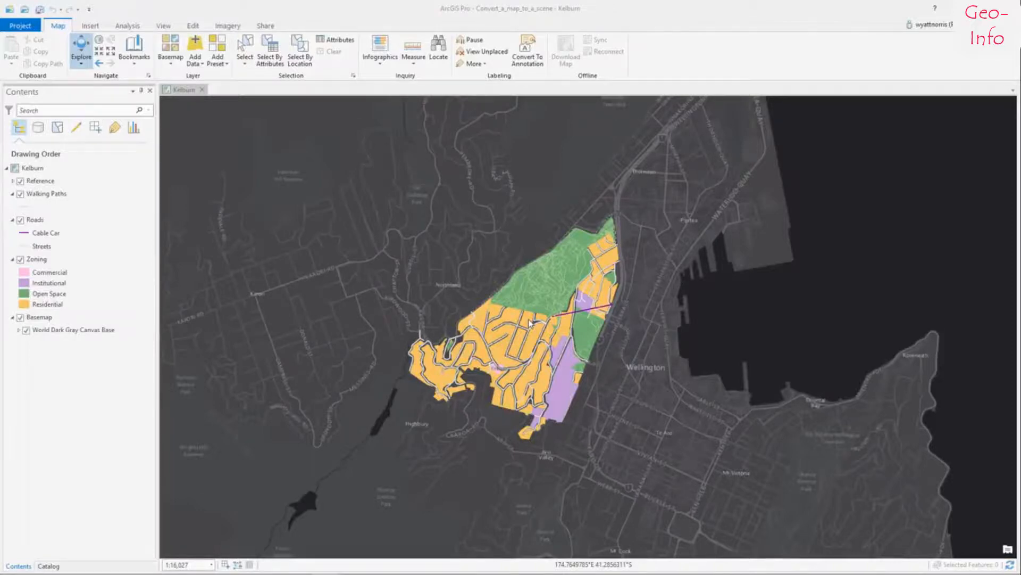
Step: Convert the Kelburn map to a local scene and view the suburb's terrain at an oblique angle
click(167, 27)
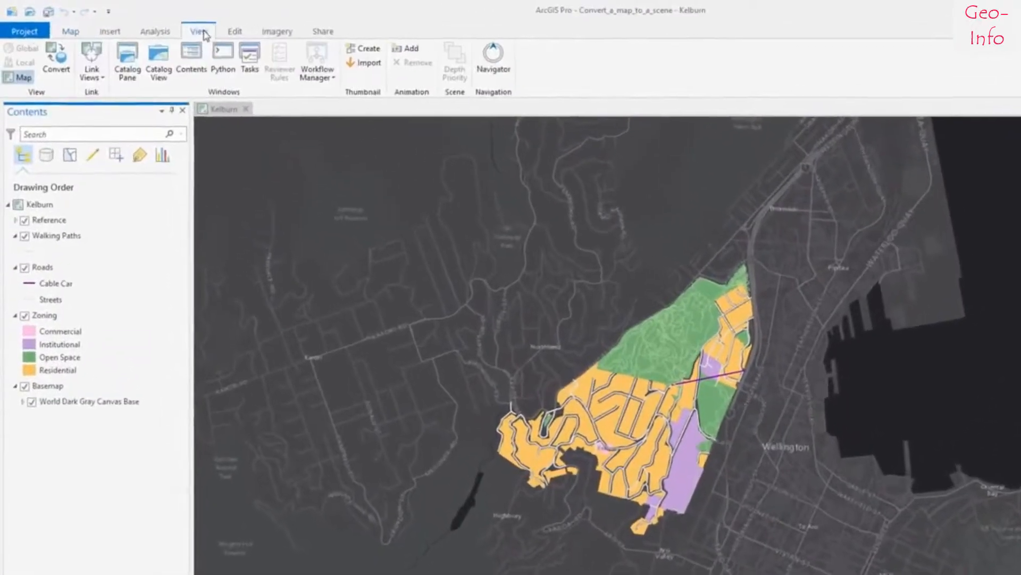
click(56, 61)
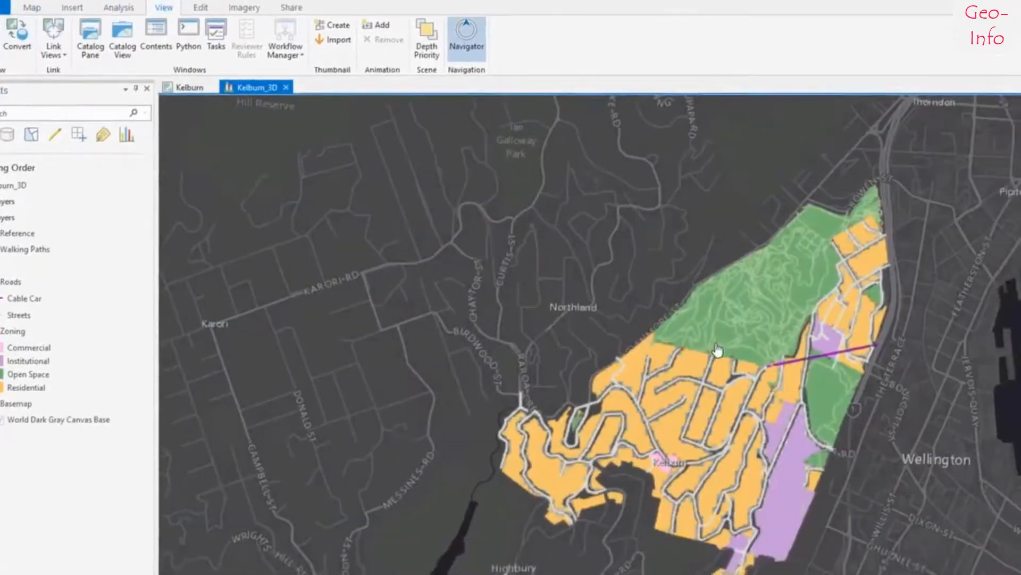
drag(598, 320, 568, 7)
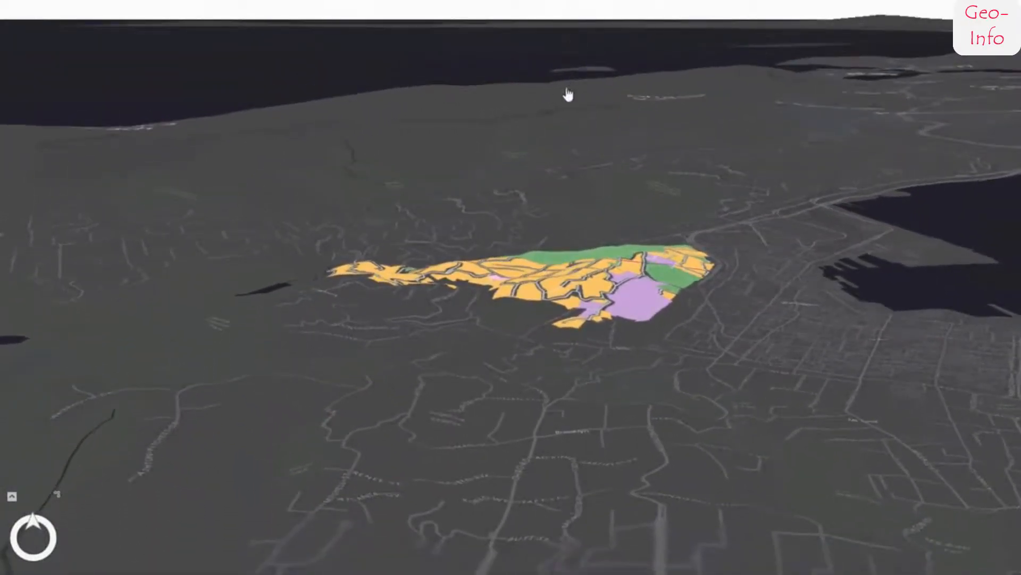
scroll(567, 225, up, 5)
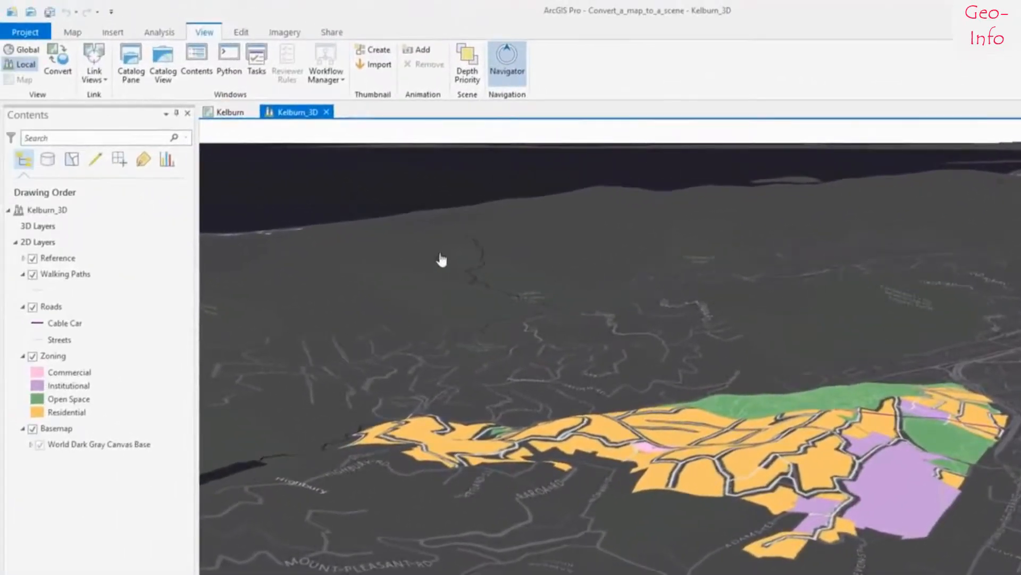
Step: Change the basemap of the Kelburn_3D scene to Imagery
click(73, 33)
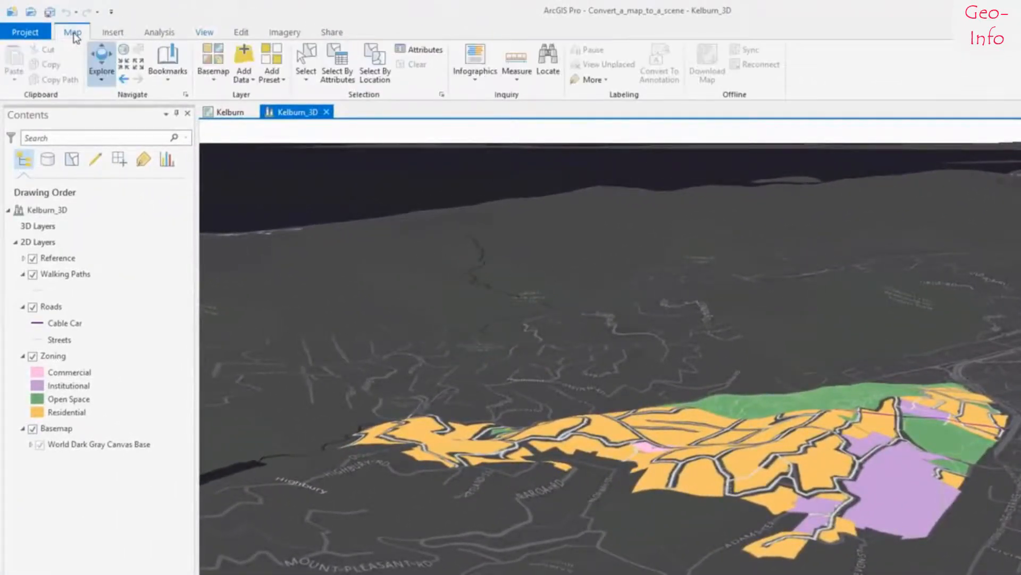
click(214, 80)
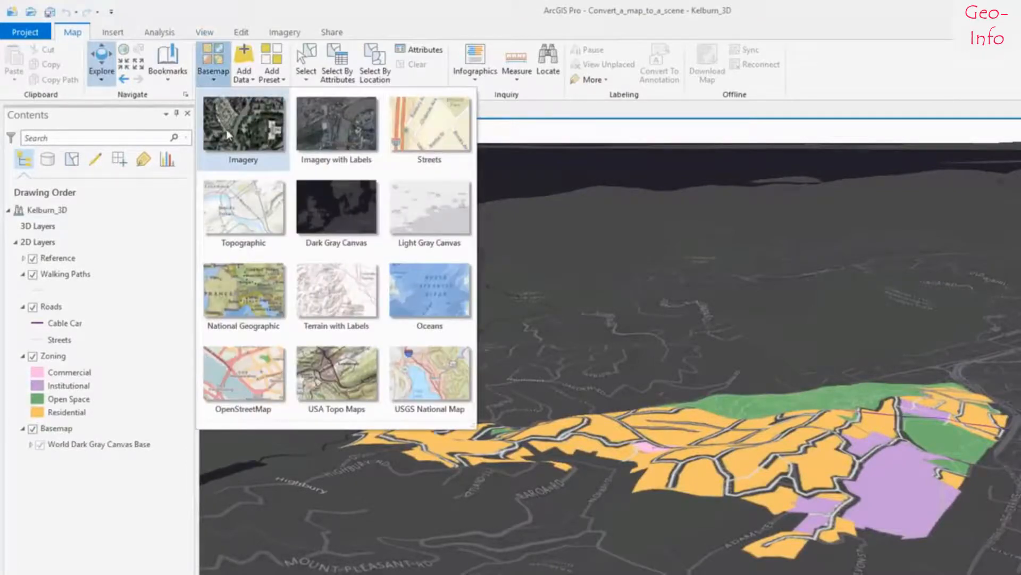
click(239, 136)
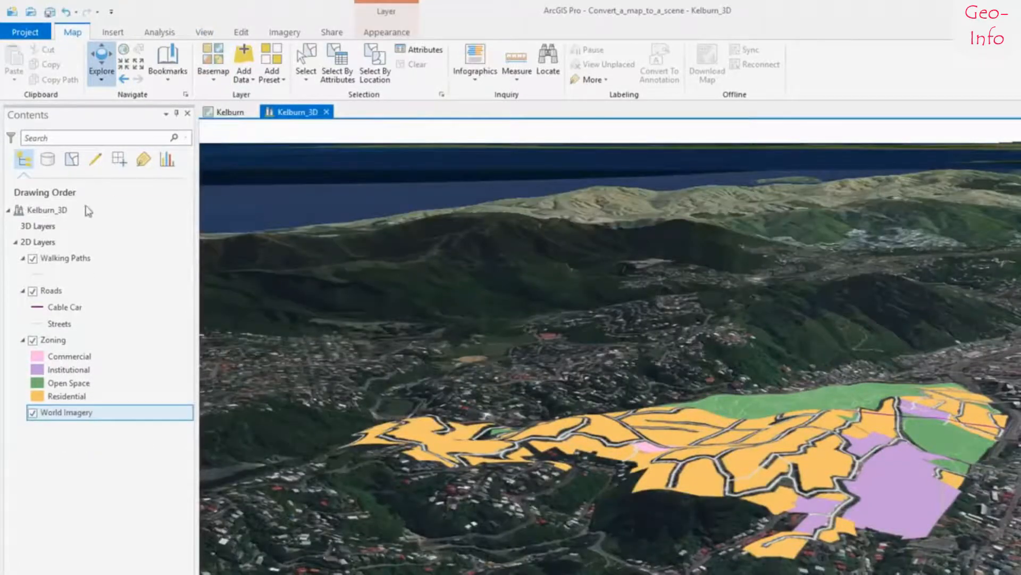
Step: Open the Kelburn_3D scene's properties and set its background color to light blue
click(88, 212)
right_click(87, 209)
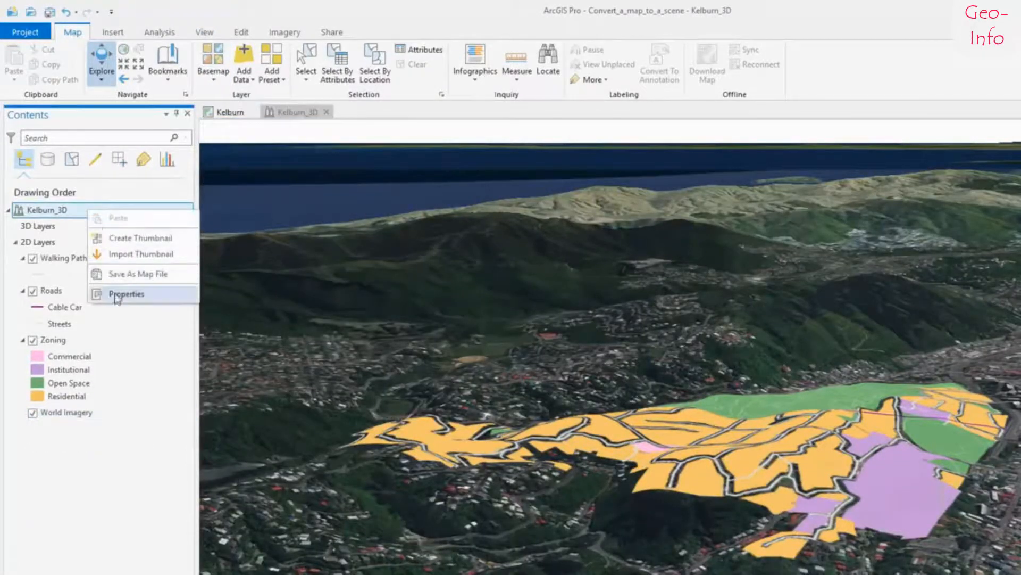
click(119, 303)
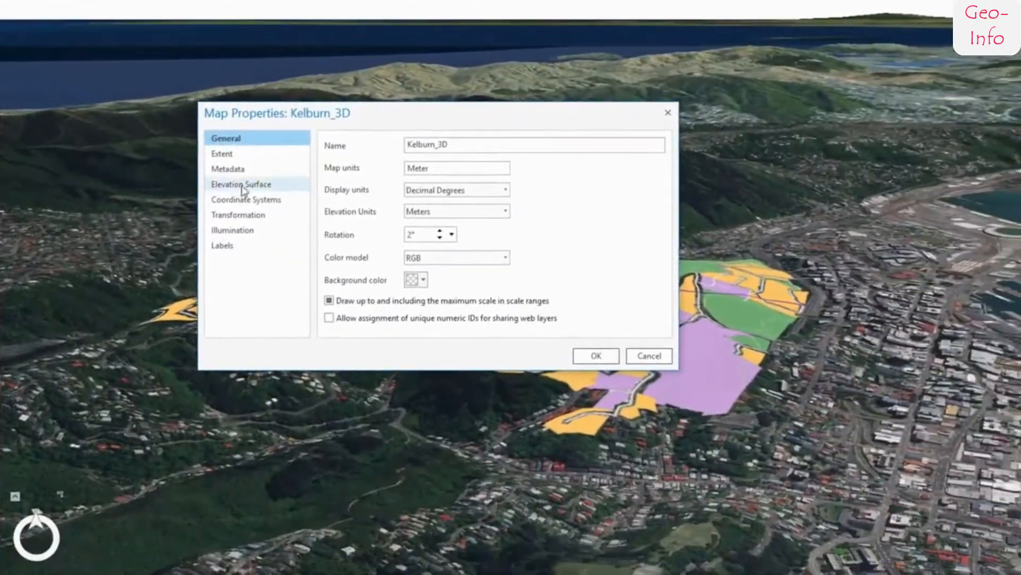
click(424, 281)
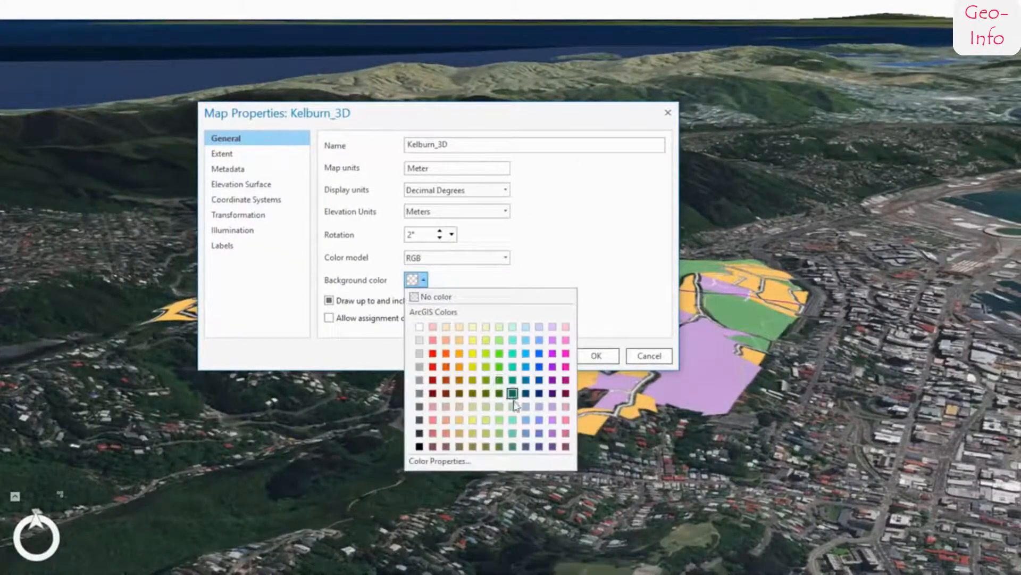
click(526, 420)
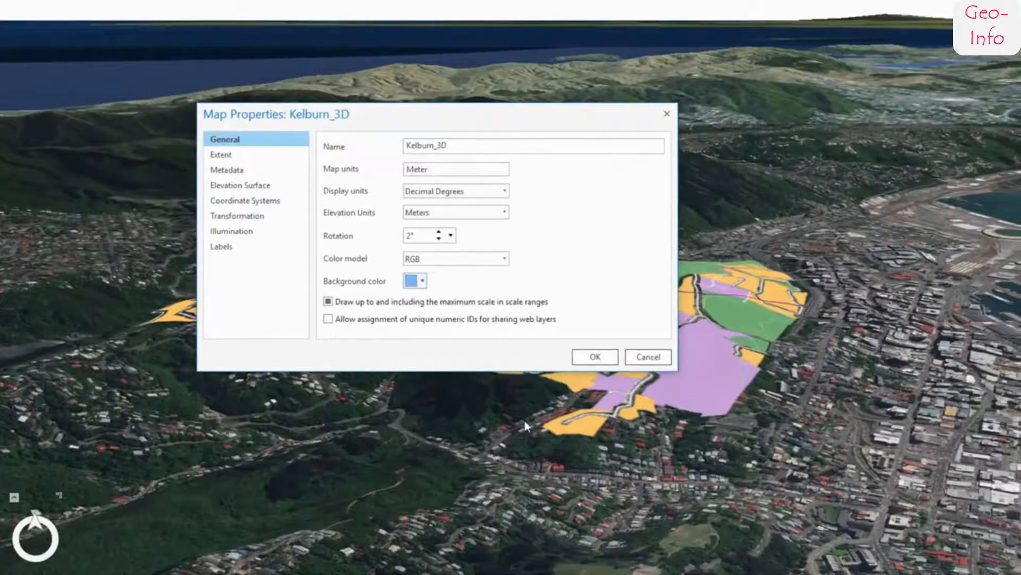
Step: Set the ground elevation surface's vertical exaggeration to 1.25 and apply the scene properties
click(254, 187)
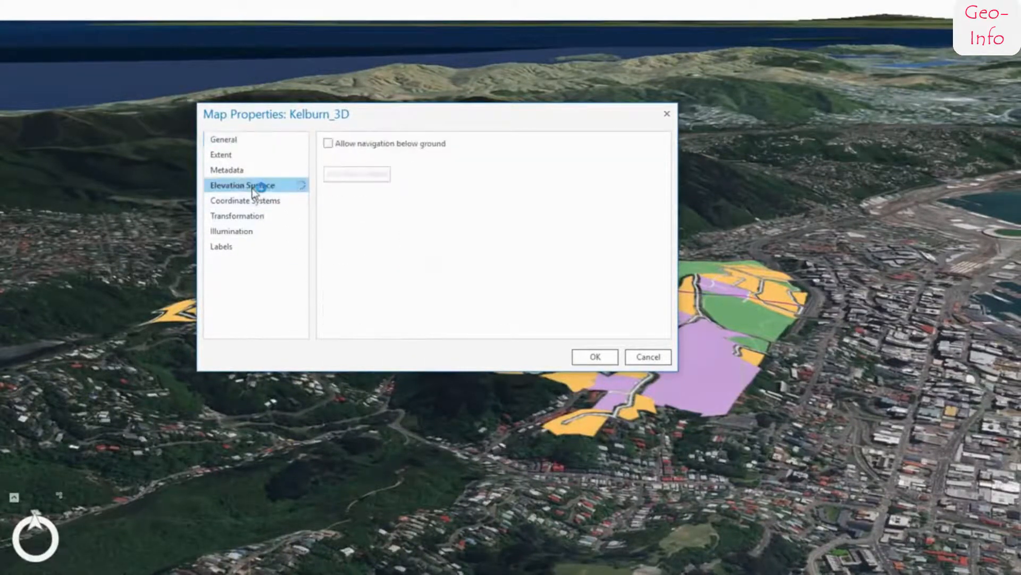
click(418, 180)
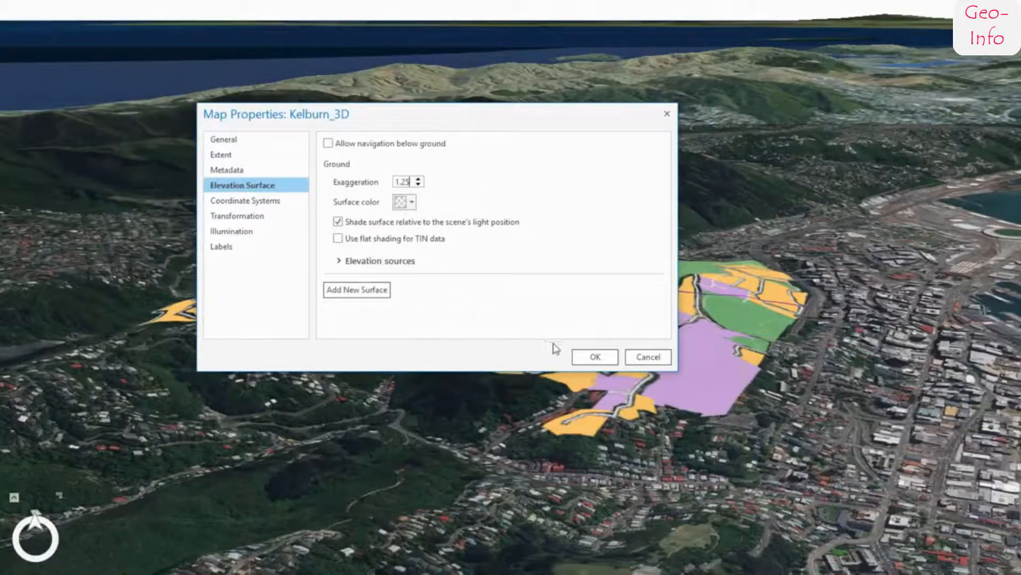
click(592, 358)
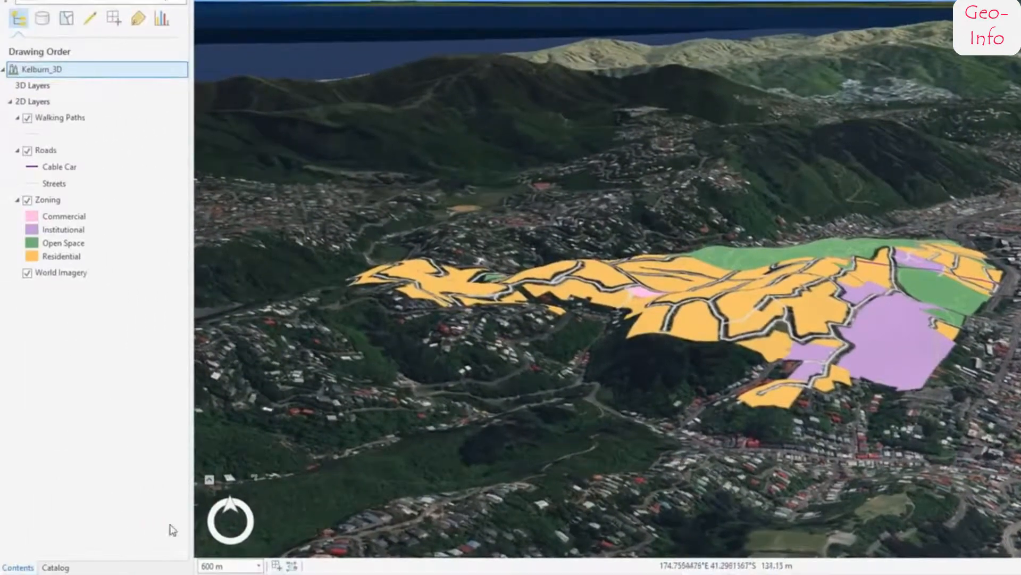
Step: Add the Buildings feature class from Convert_a_map_to_a_scene.gdb to the current scene
click(46, 568)
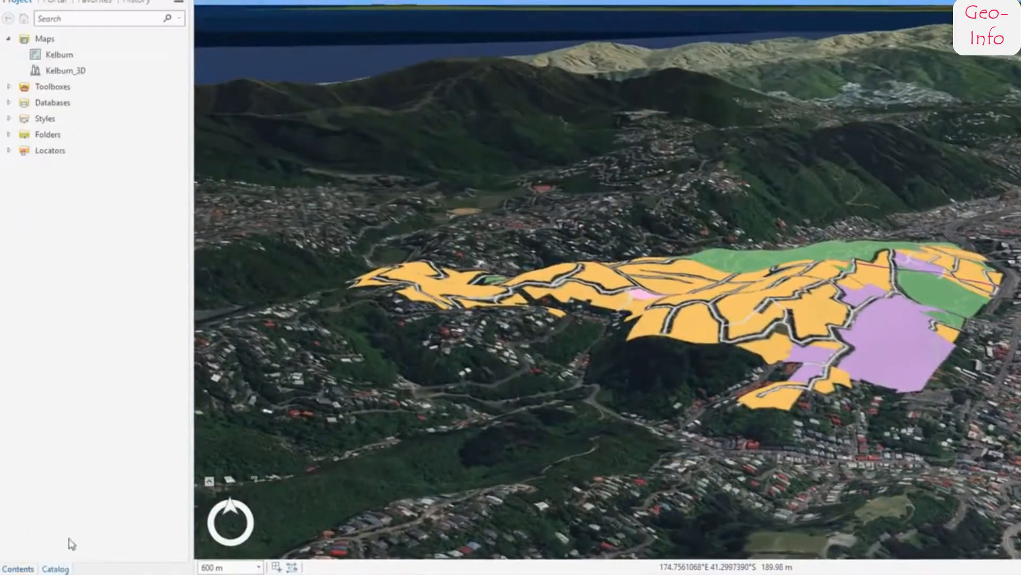
click(7, 104)
click(20, 118)
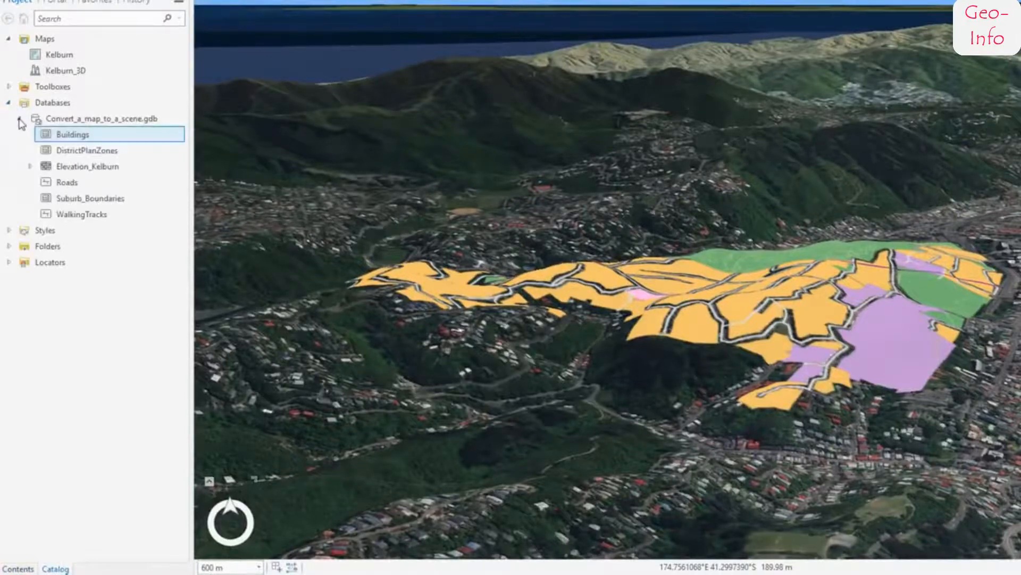
right_click(141, 139)
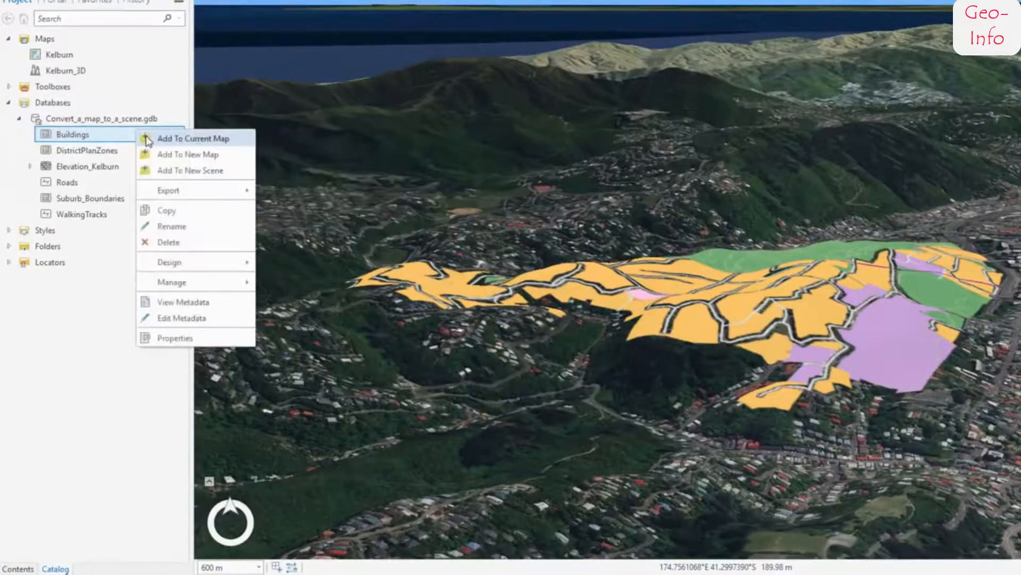
click(147, 138)
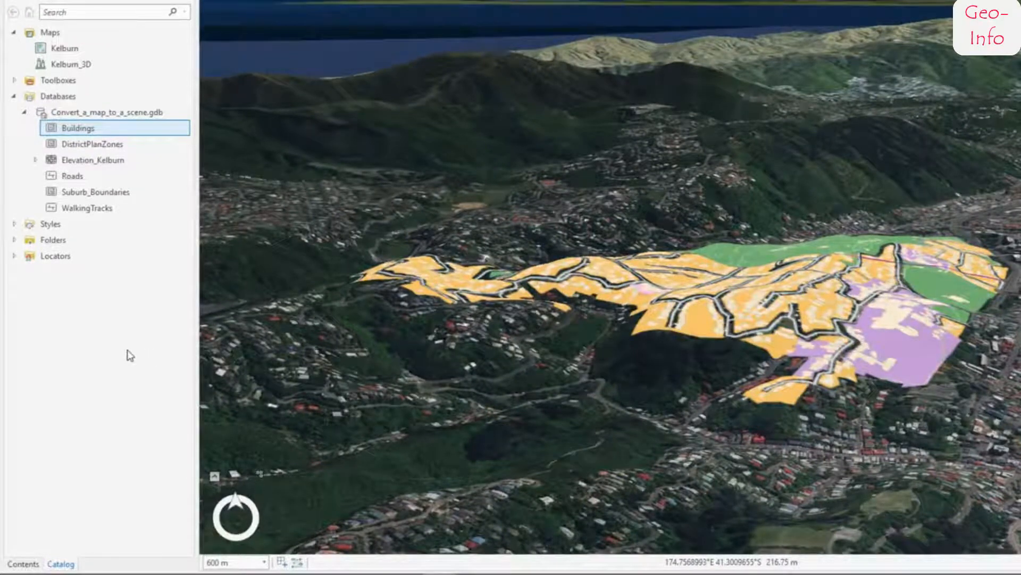
Step: Open the Buildings layer's attribute table, examine the Approximate Height field and close the table
click(24, 564)
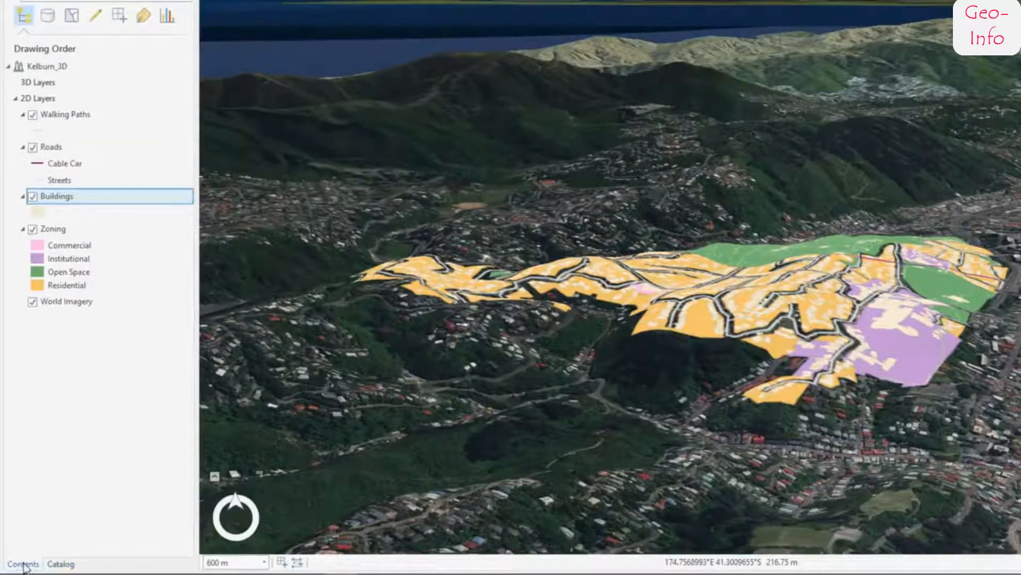
right_click(132, 200)
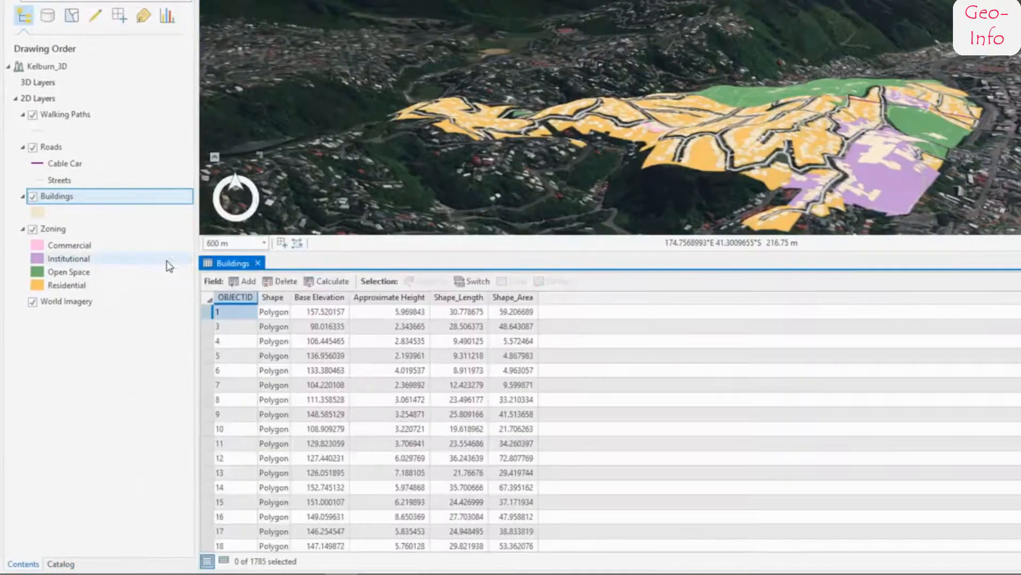
click(399, 299)
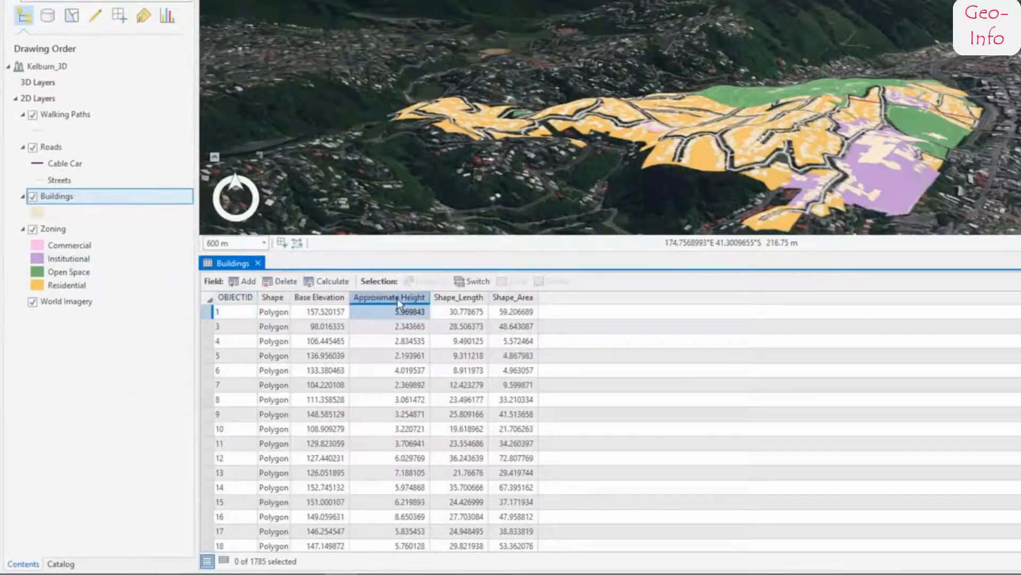
scroll(400, 330, down, 9)
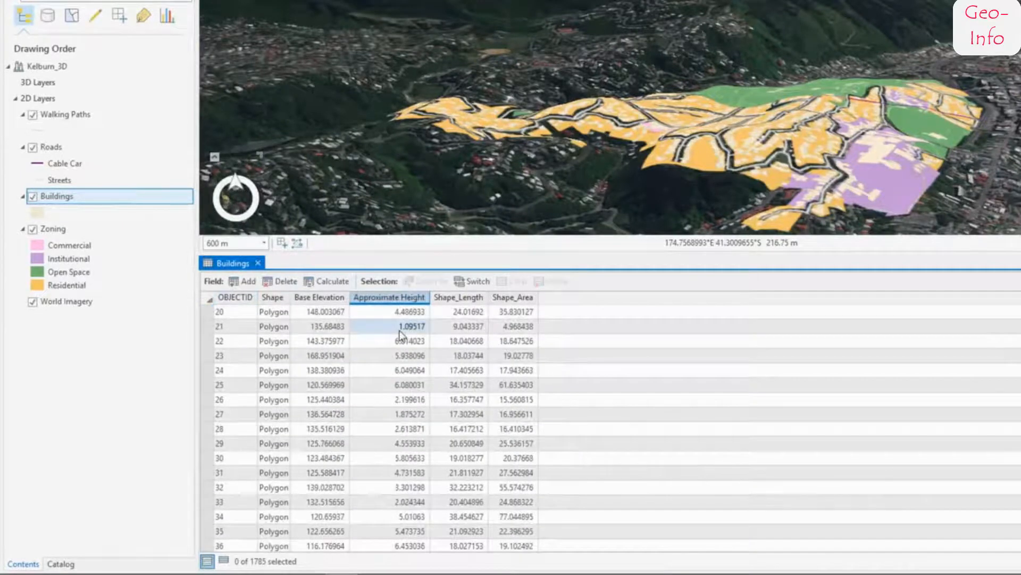
scroll(399, 330, up, 7)
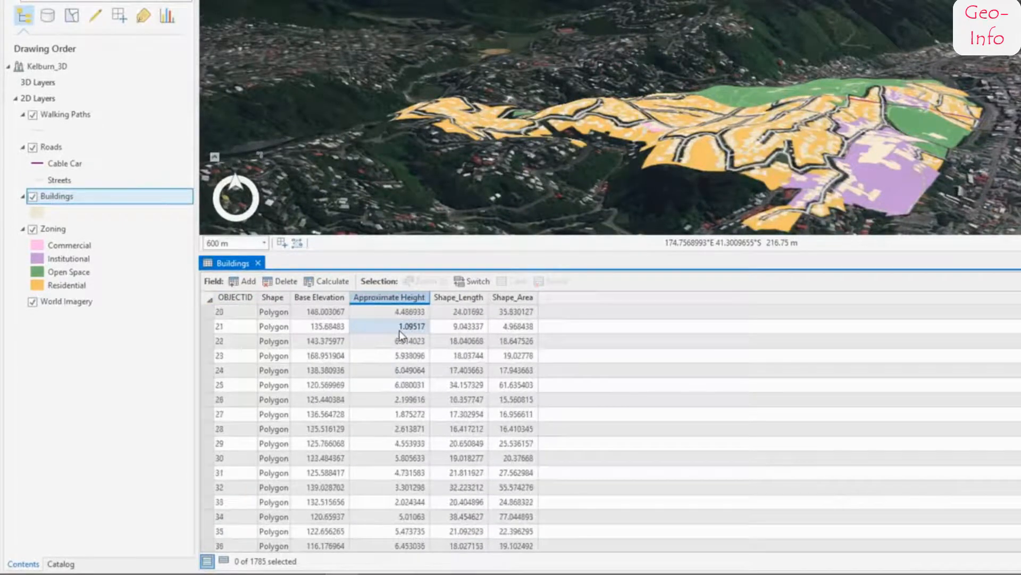
scroll(399, 330, up, 4)
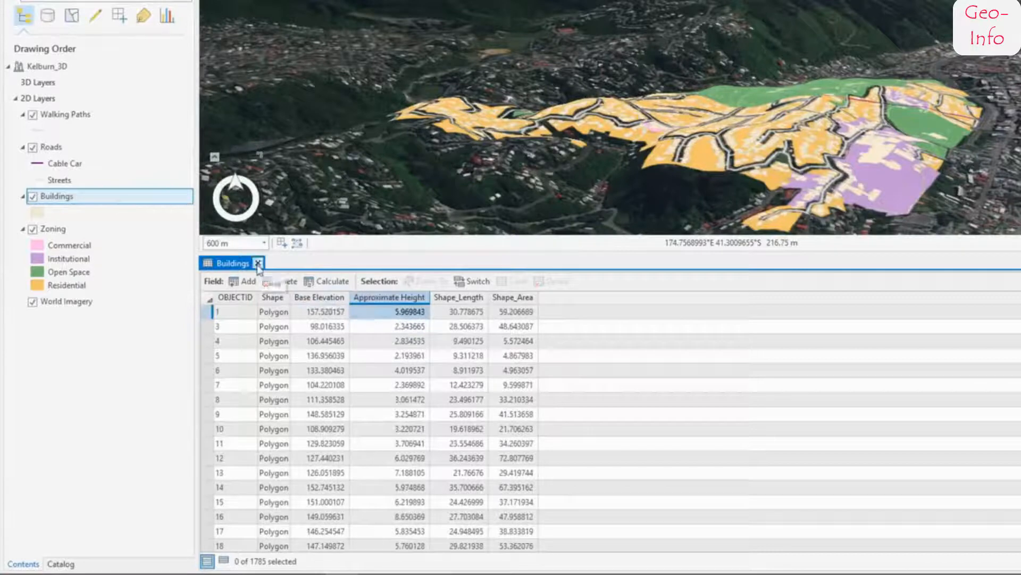
click(258, 263)
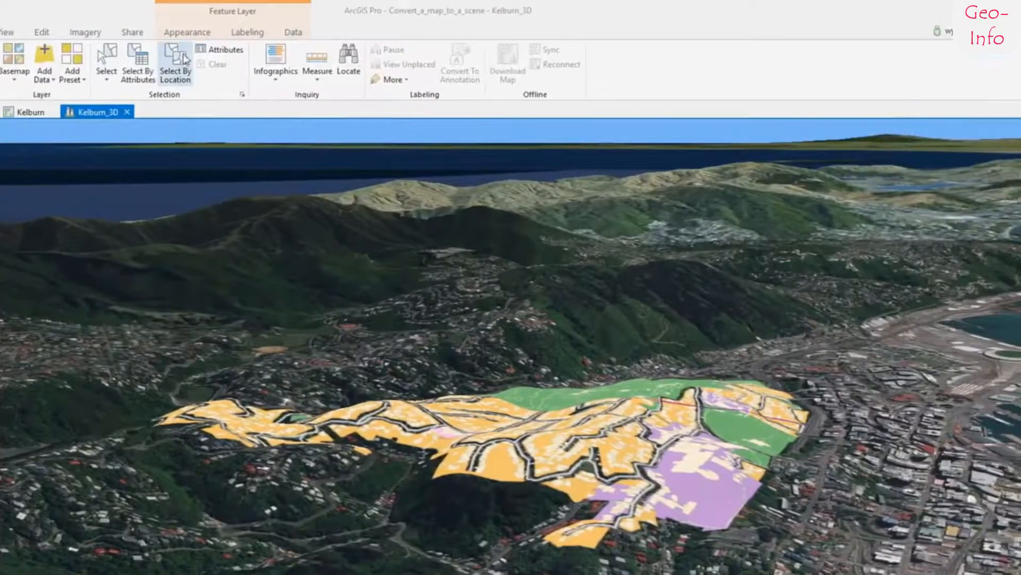
Step: Extrude the Buildings layer with the Max Height type, using the APPROXIMATE_HEIGHT field as the extrusion value
click(189, 33)
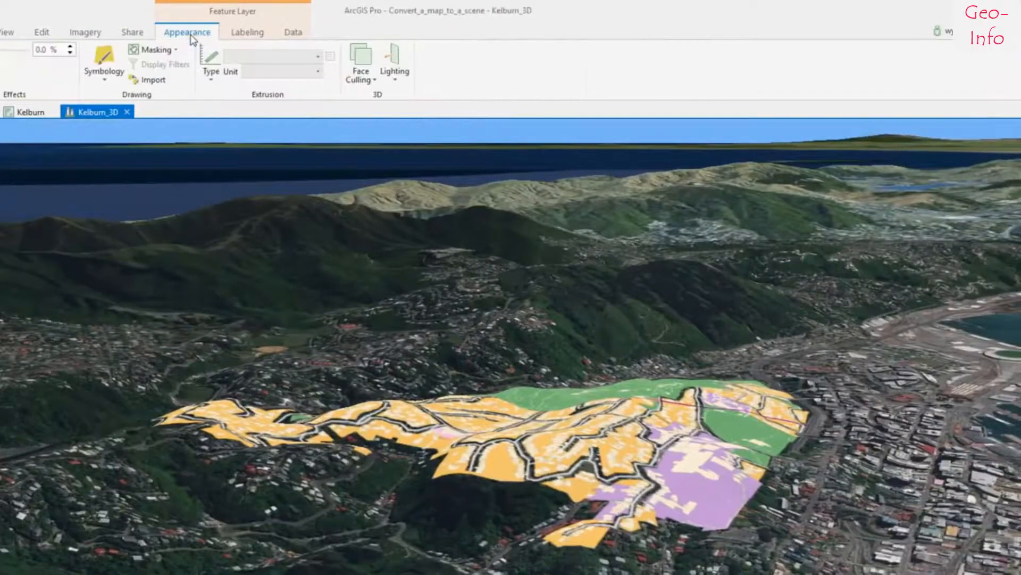
click(212, 80)
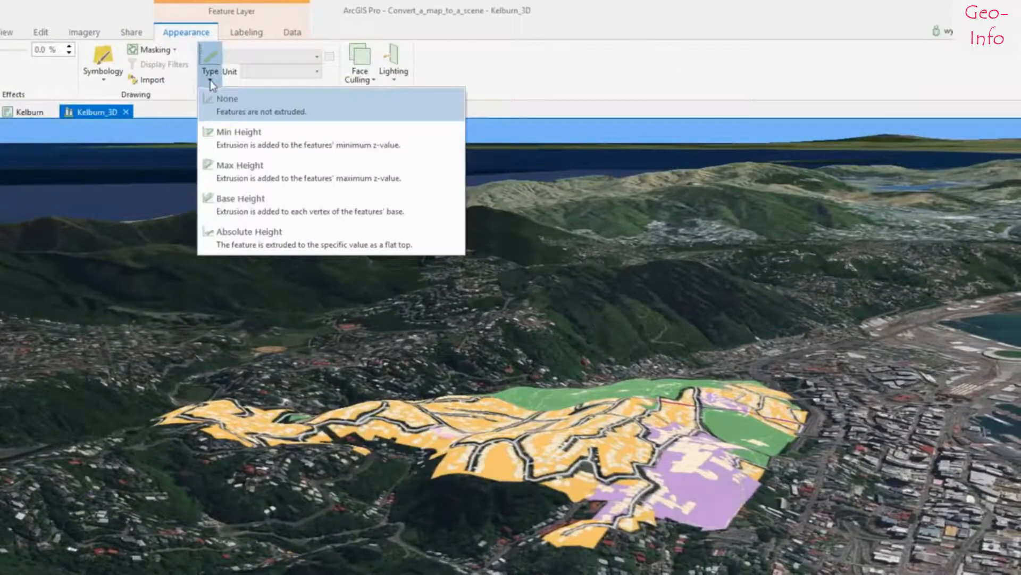
click(223, 164)
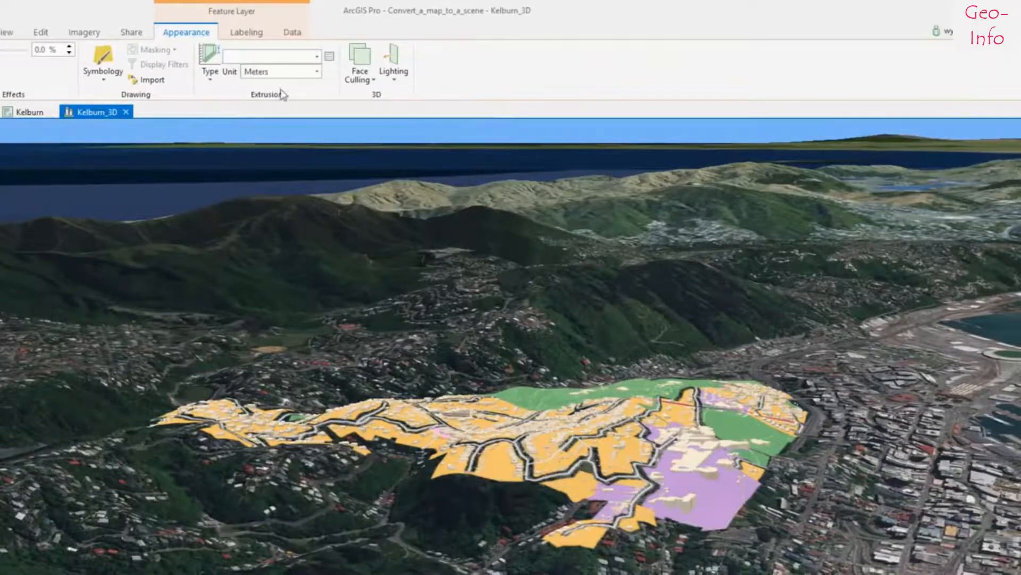
click(316, 56)
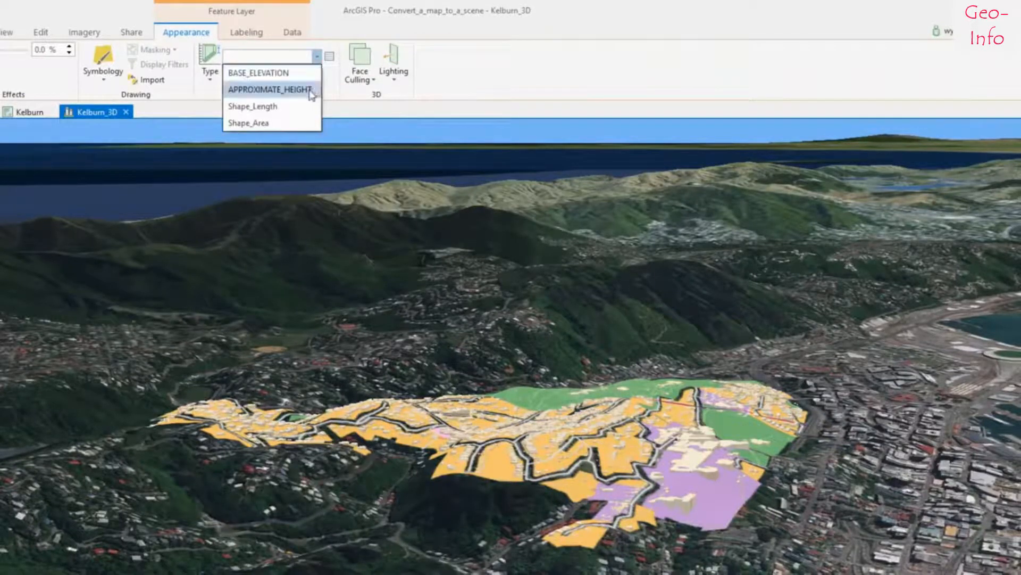
click(311, 90)
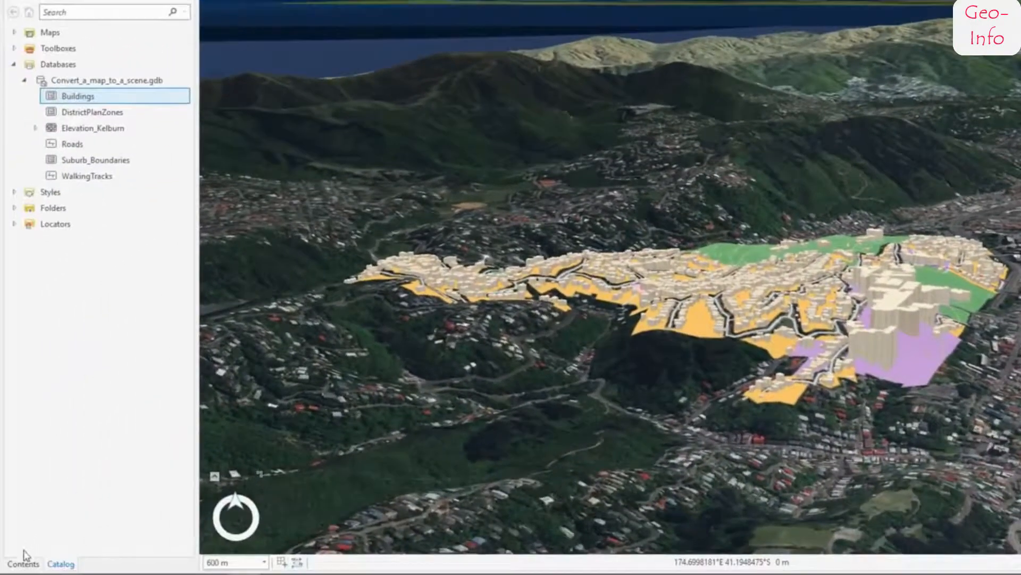
click(24, 563)
click(90, 229)
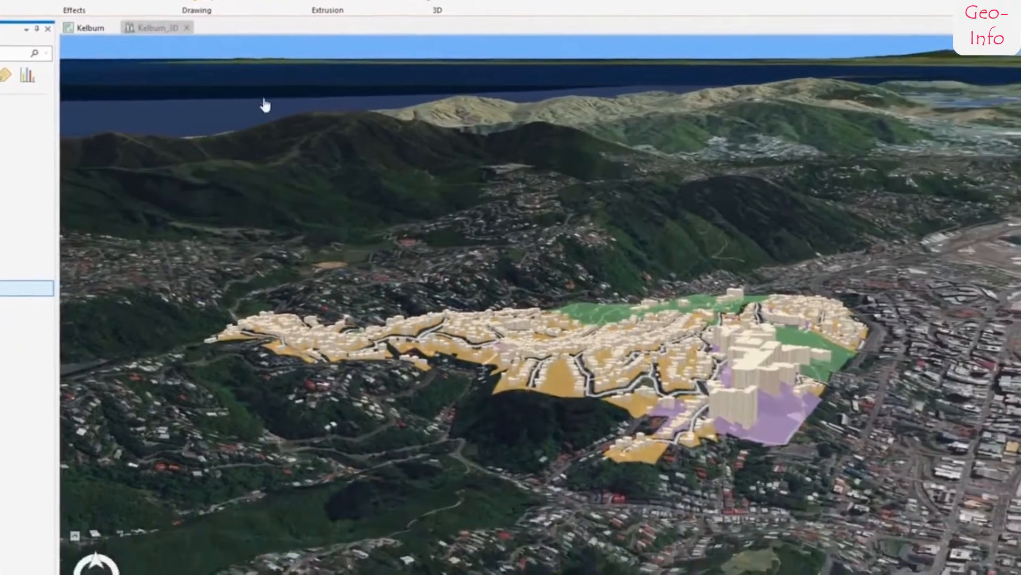
scroll(580, 298, up, 6)
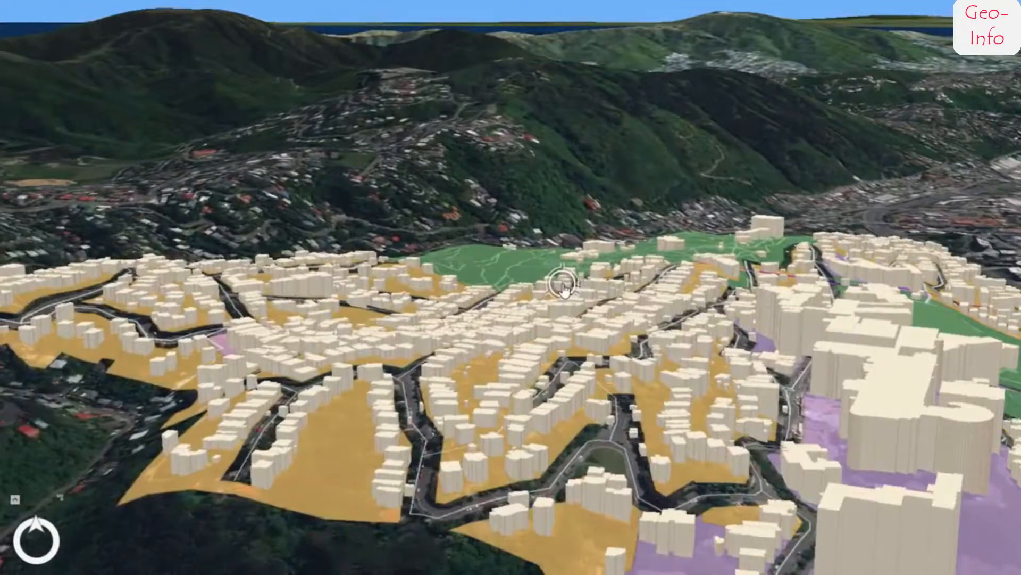
drag(563, 289, 159, 283)
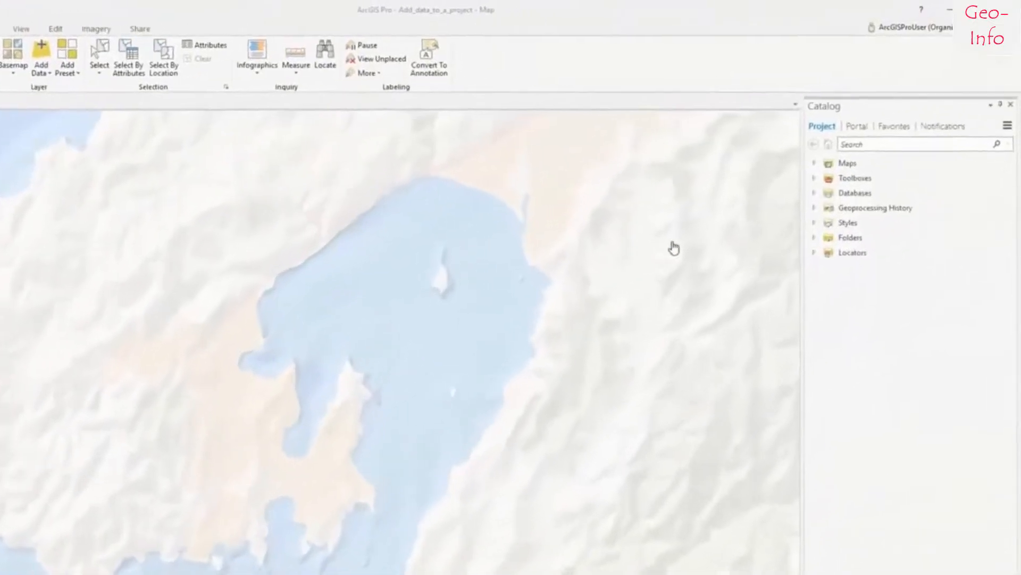
Step: Search the Living Atlas portal content for "hillshade" in the Add_data_to_a_project project
click(846, 138)
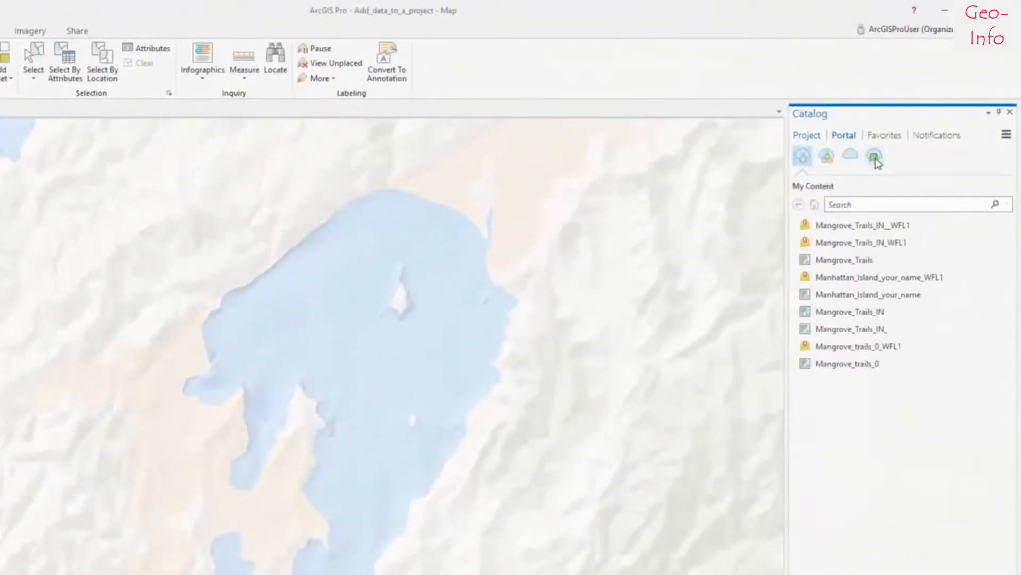
click(875, 157)
click(867, 205)
text(hillshad)
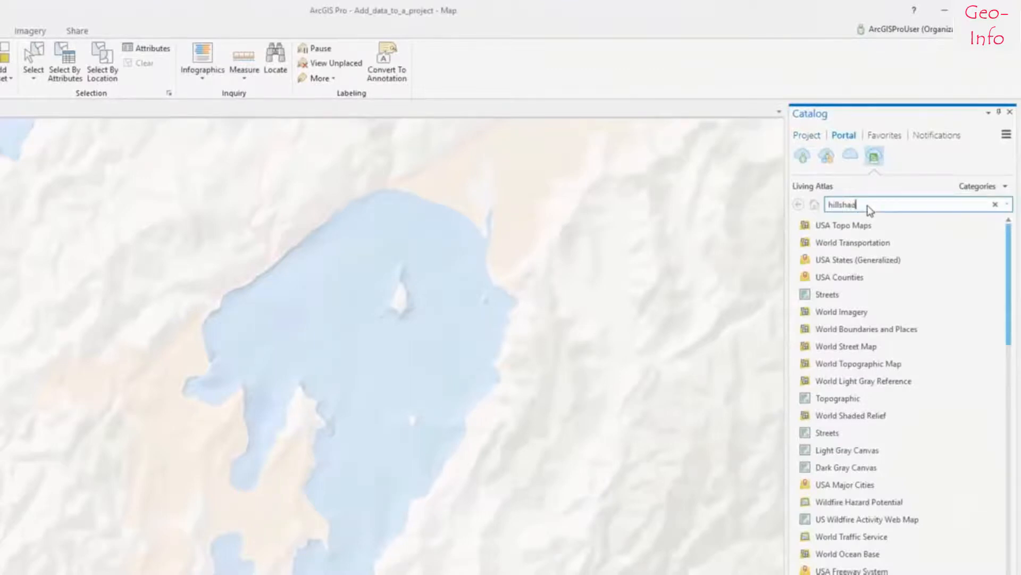
text(e)
key(Return)
Step: Add the World Hillshade layer to the current map and move it below the Oceans layer in the drawing order
right_click(867, 234)
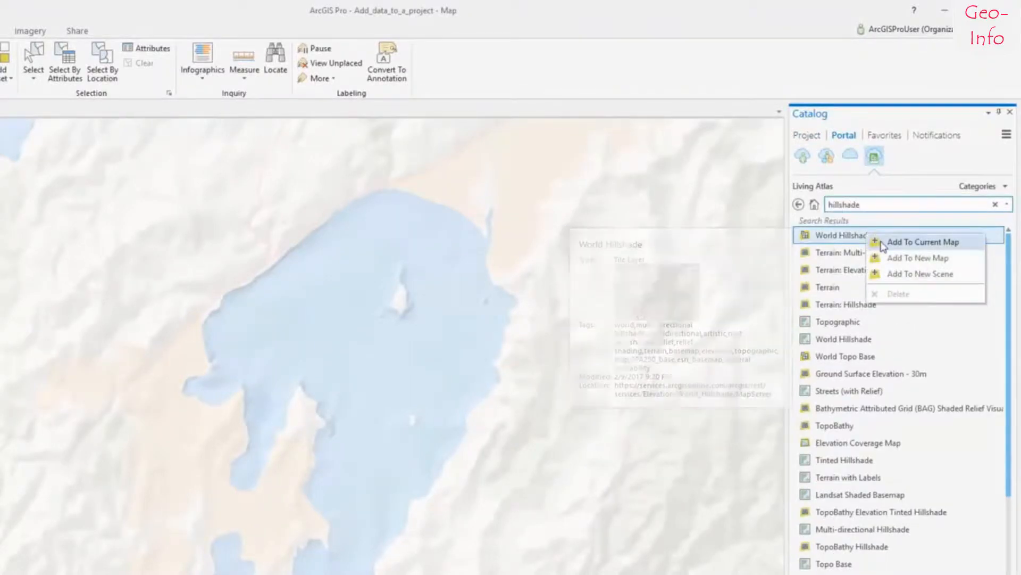
click(923, 243)
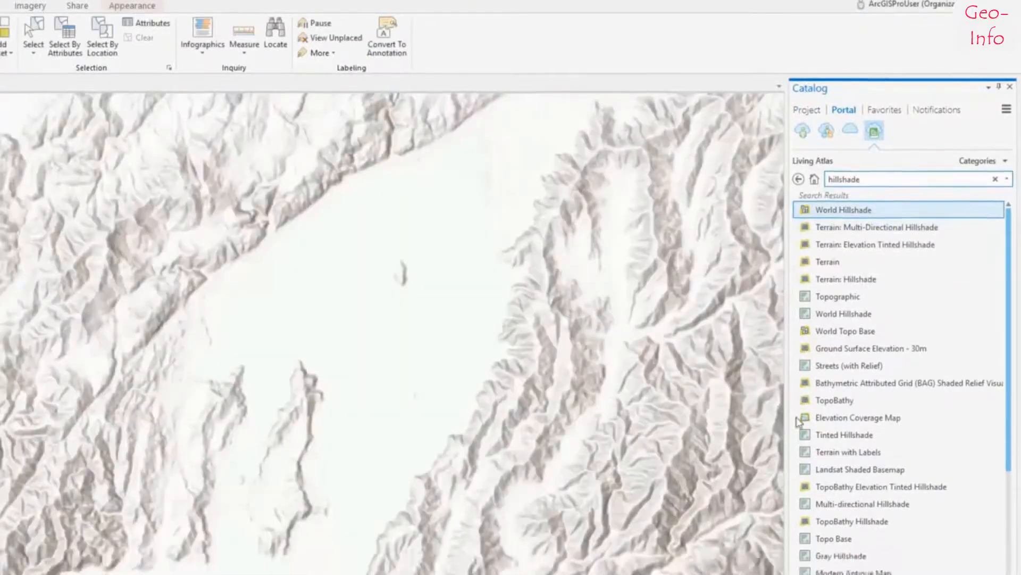
click(843, 562)
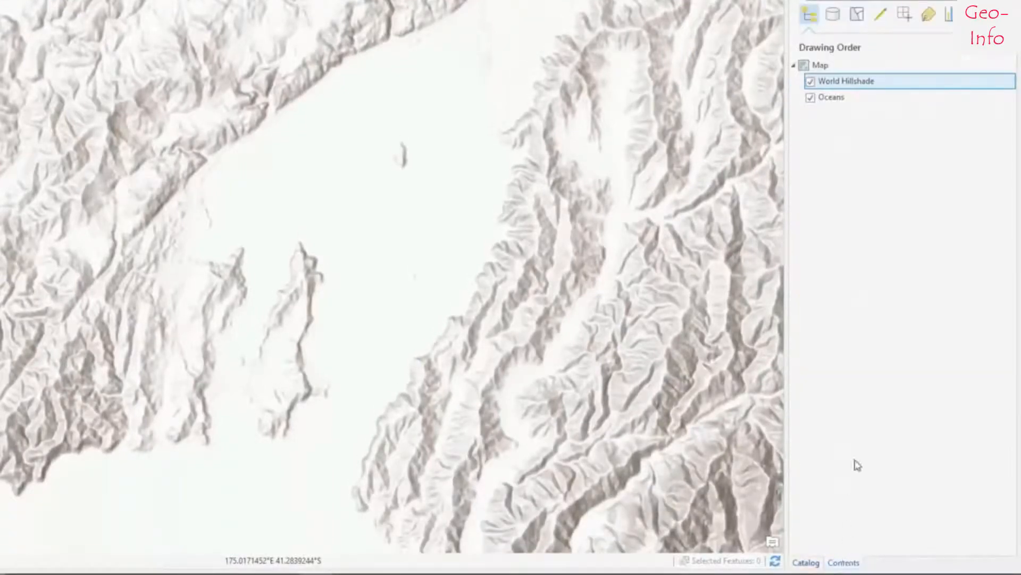
drag(867, 87, 861, 113)
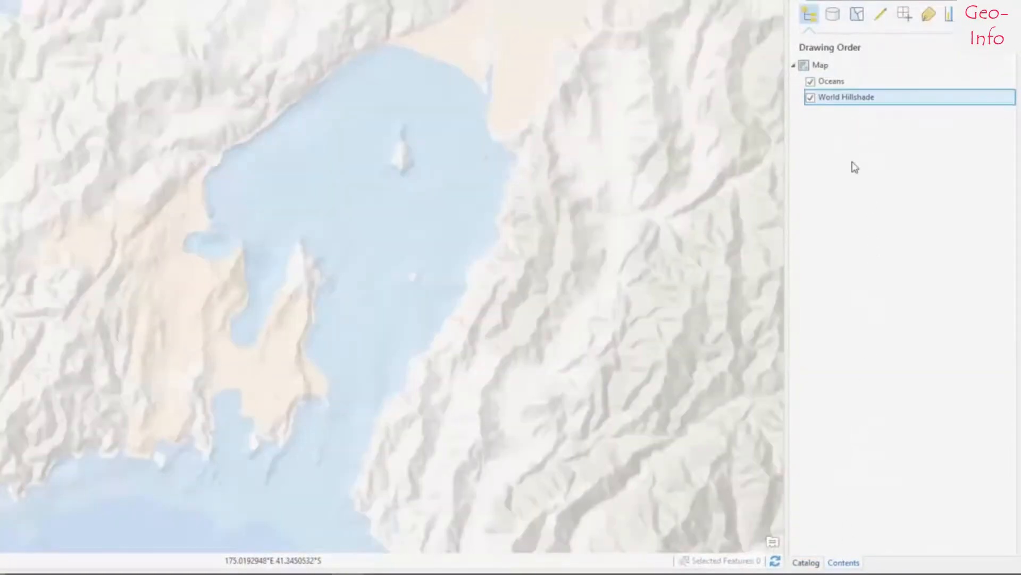
Step: Add the Suburb_Boundaries feature class from the project's Add_data_to_a_project.gdb to the current map
click(806, 562)
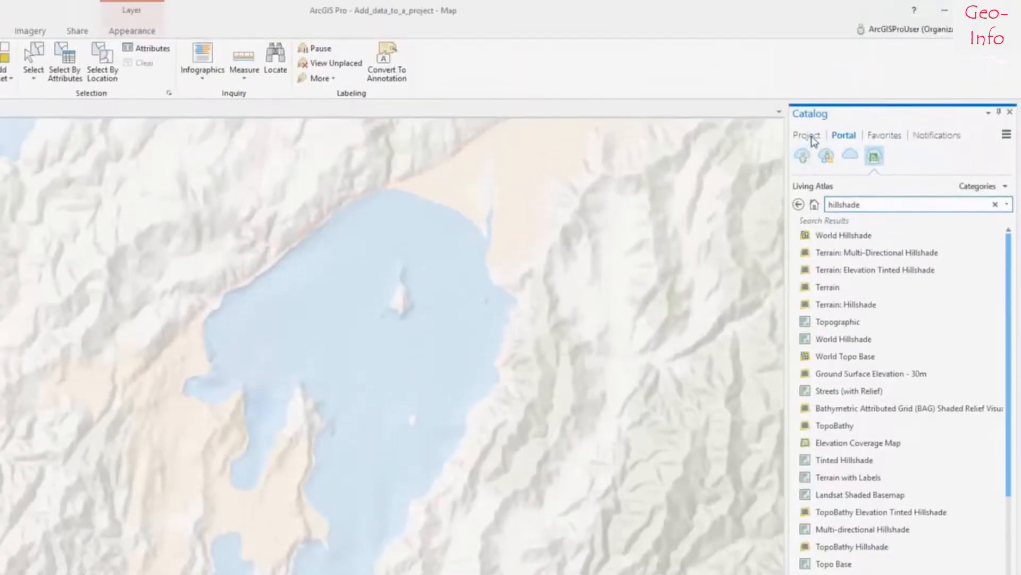
click(809, 136)
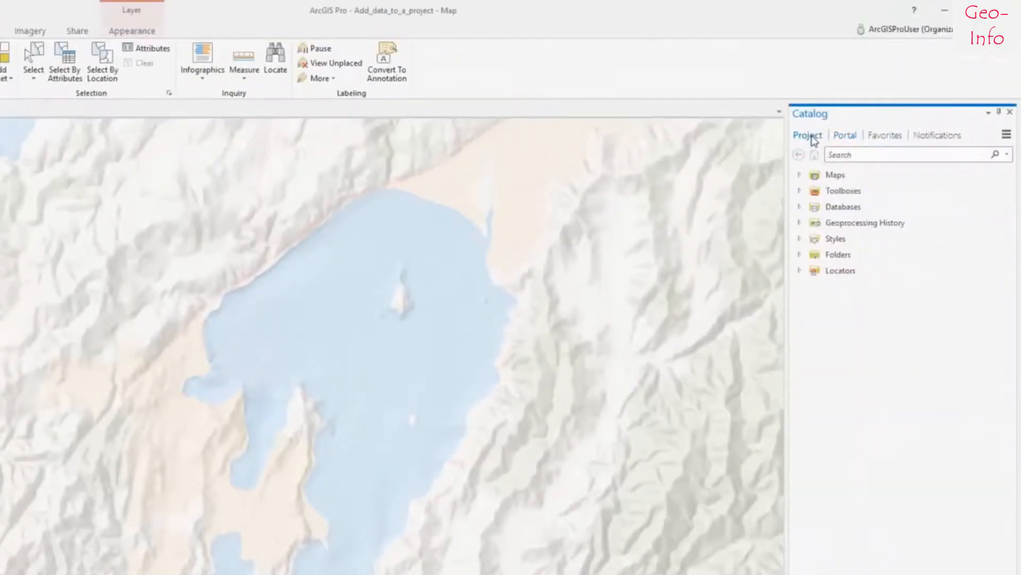
click(799, 207)
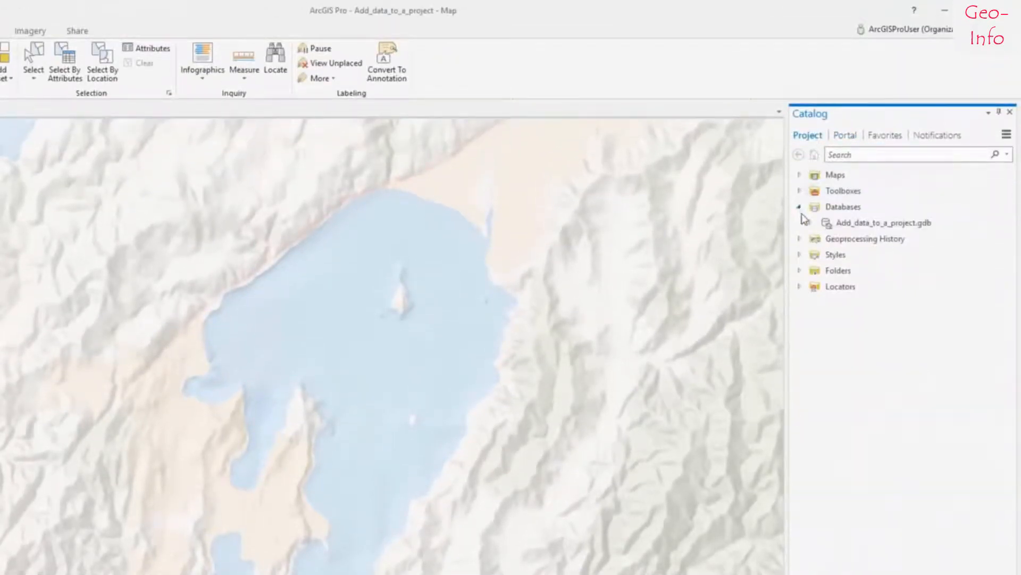
click(810, 224)
right_click(864, 258)
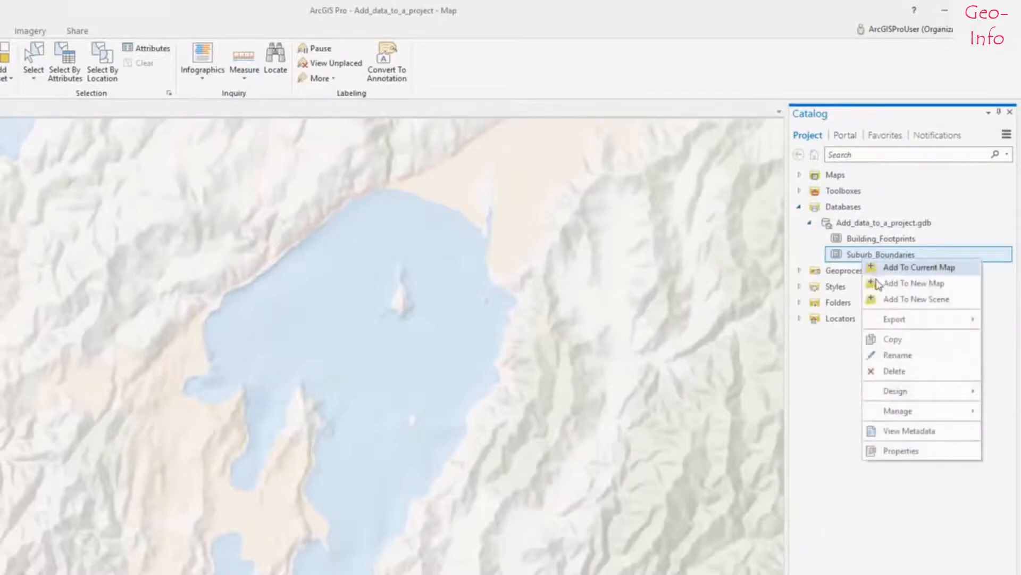
click(882, 272)
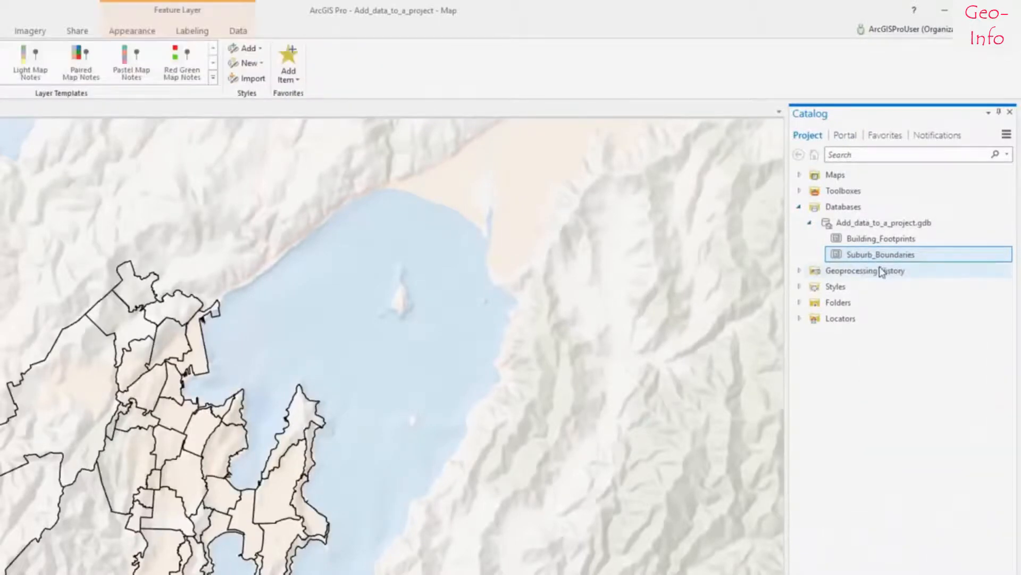
Step: Add a folder connection to the Flood_Zone folder in Desktop\QSTs
click(799, 303)
right_click(827, 302)
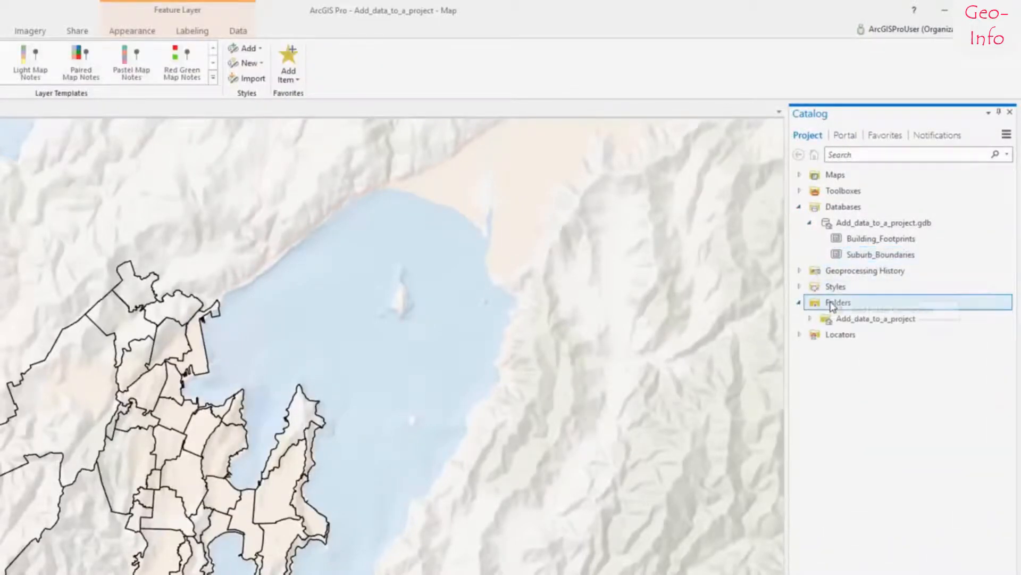
click(859, 310)
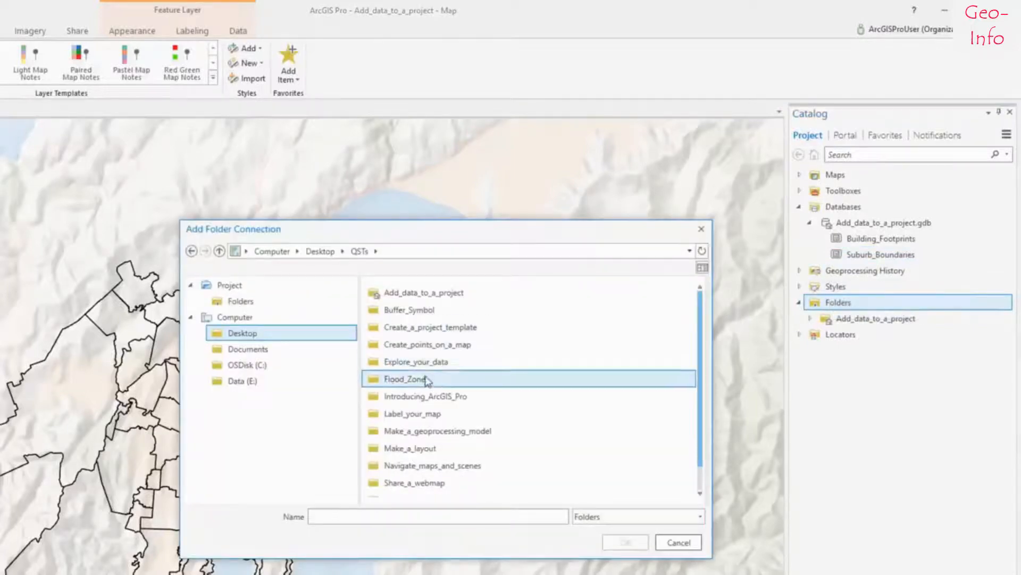
click(421, 379)
click(626, 543)
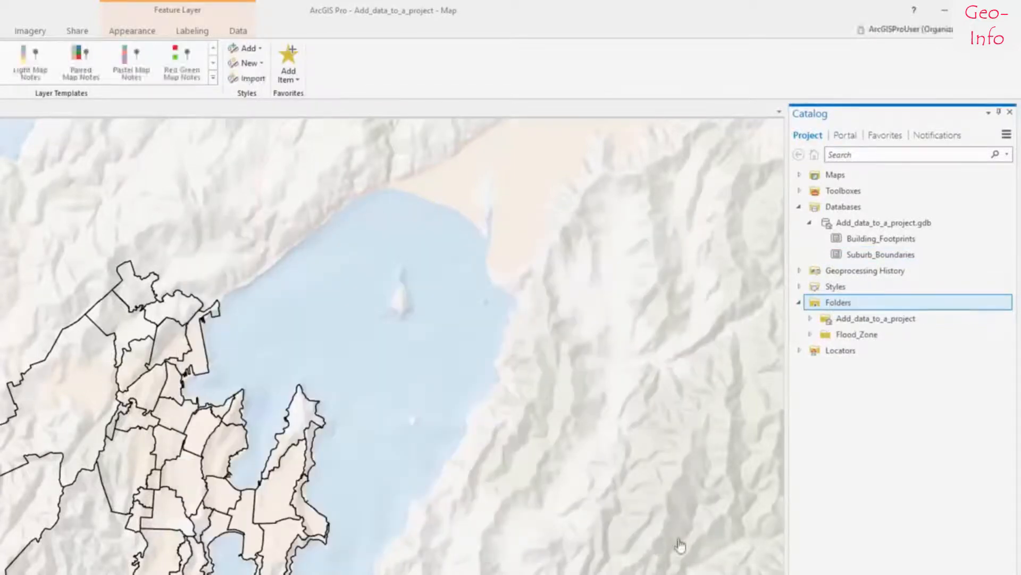
Step: Add the Flood_Zone_Wellington.shp shapefile from the connected Flood_Zone folder to the current map
click(811, 335)
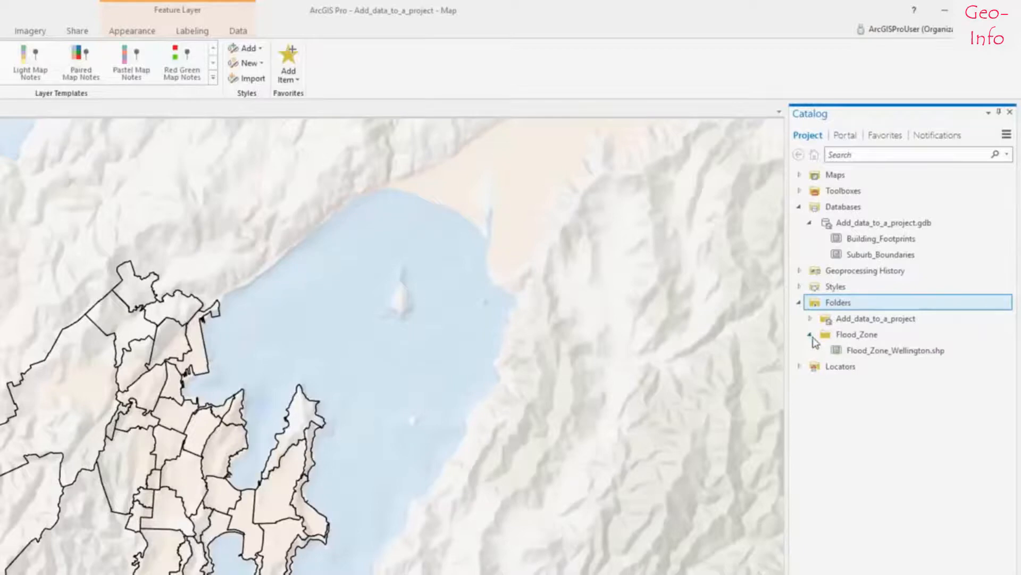
right_click(855, 353)
click(869, 361)
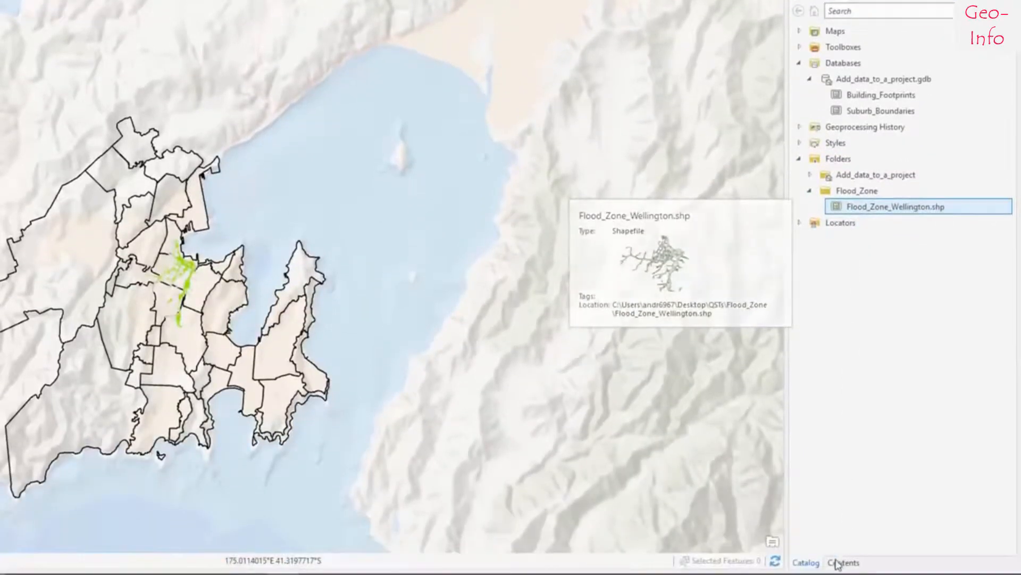
Step: Change the Flood_Zone_Wellington layer's polygon symbol to the Blue (Bright) gallery symbol from the project styles
click(841, 563)
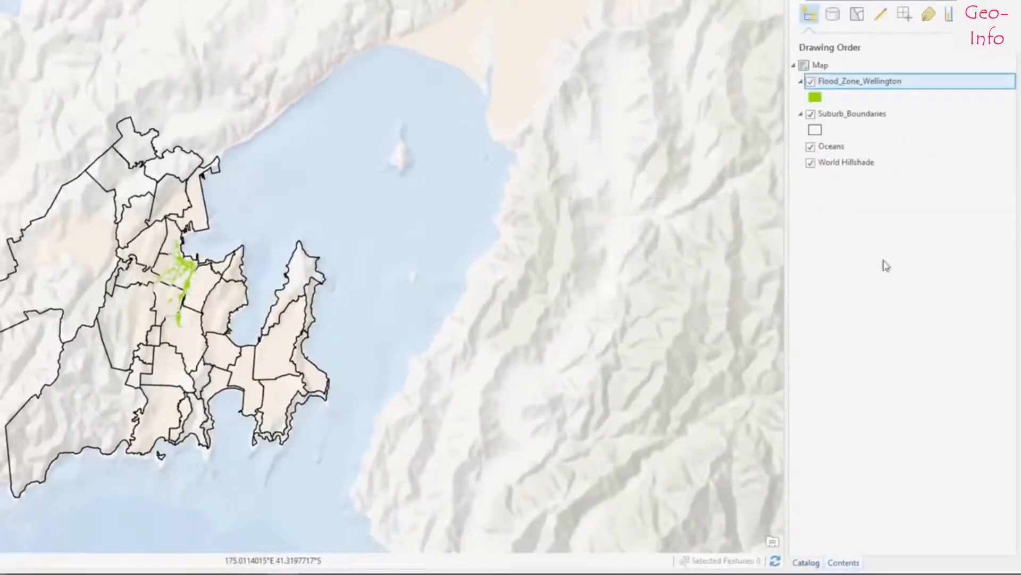
right_click(876, 82)
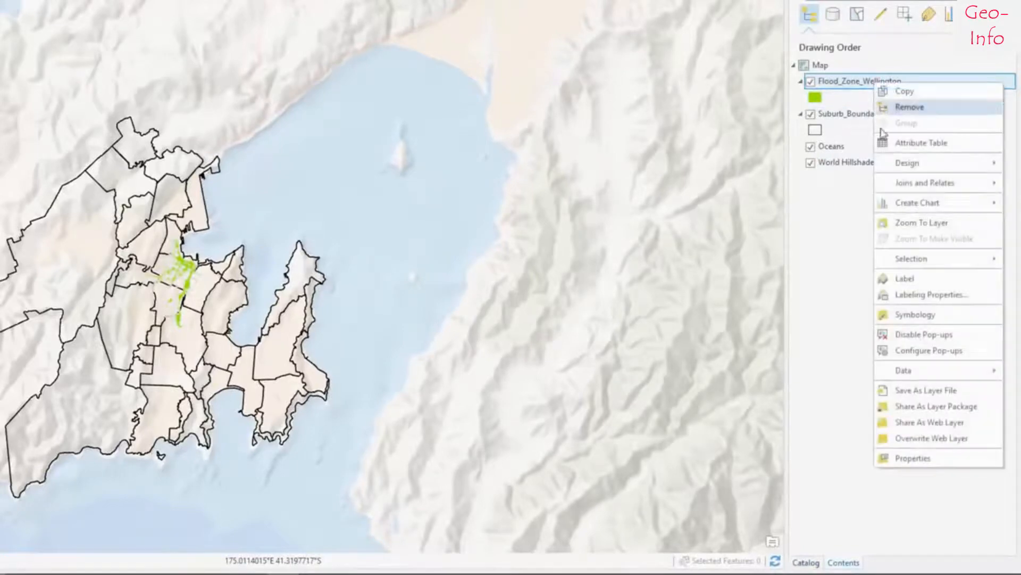
click(895, 222)
click(815, 98)
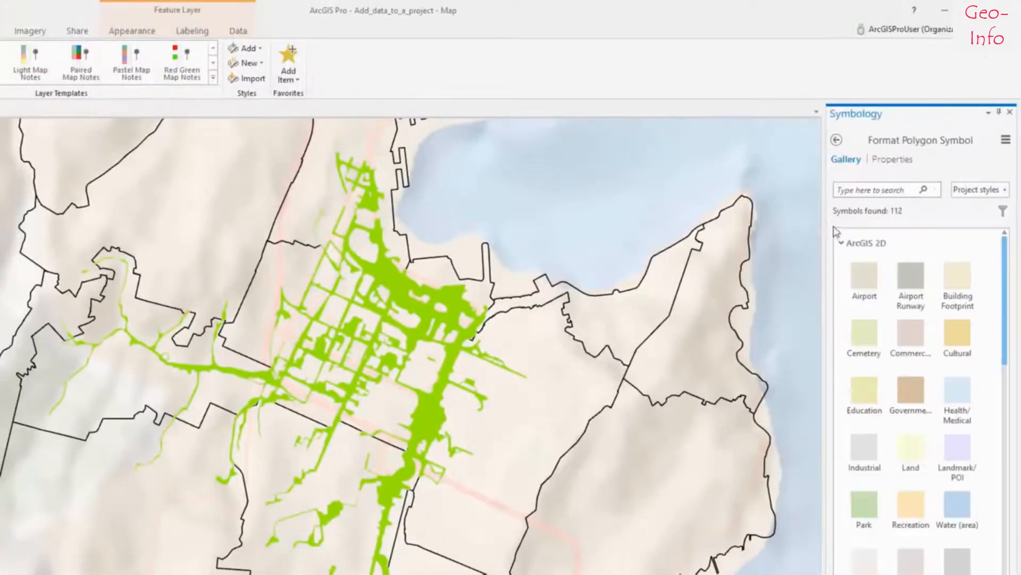
click(844, 190)
text(Blue (bright)
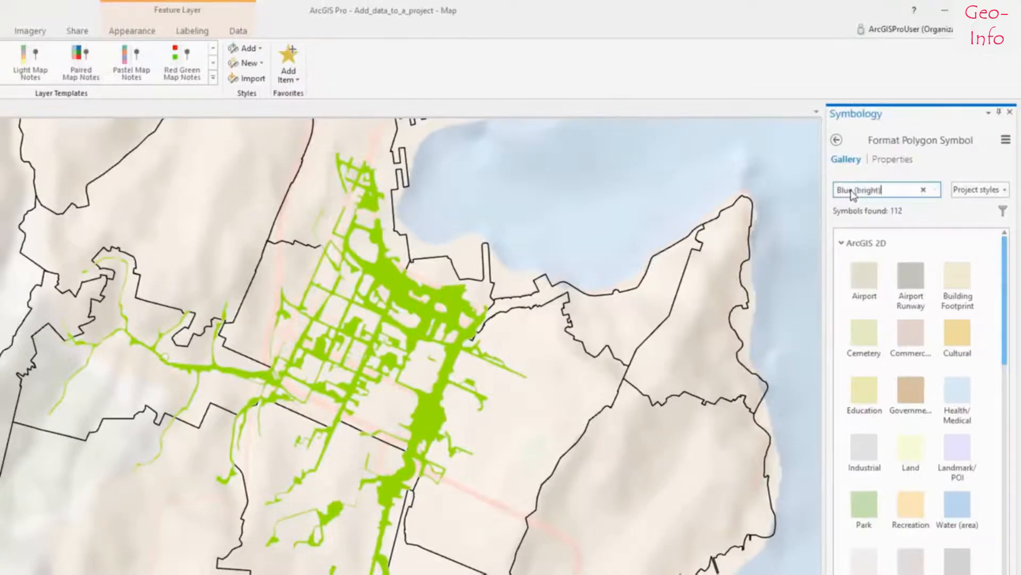
key(Return)
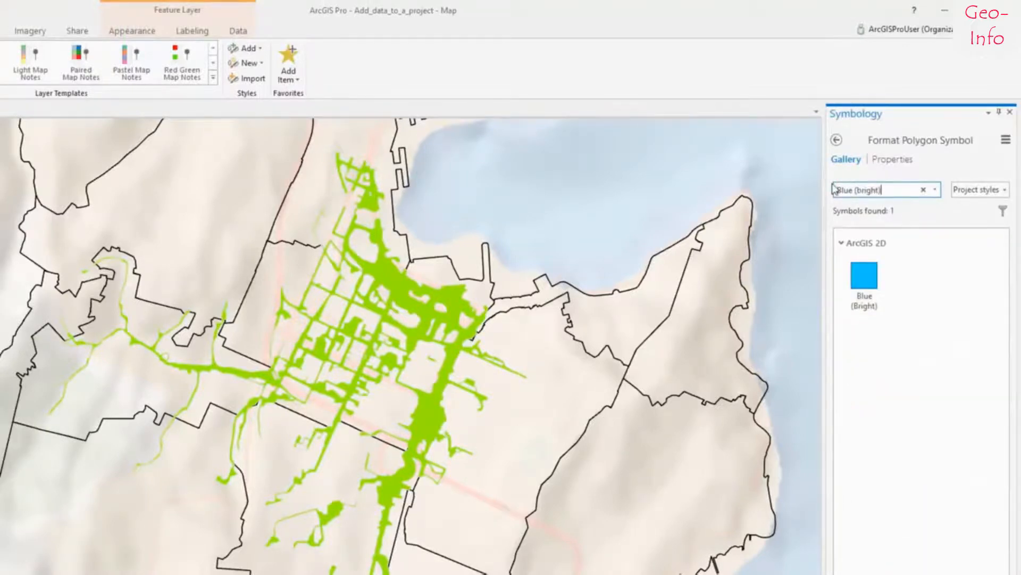
click(862, 274)
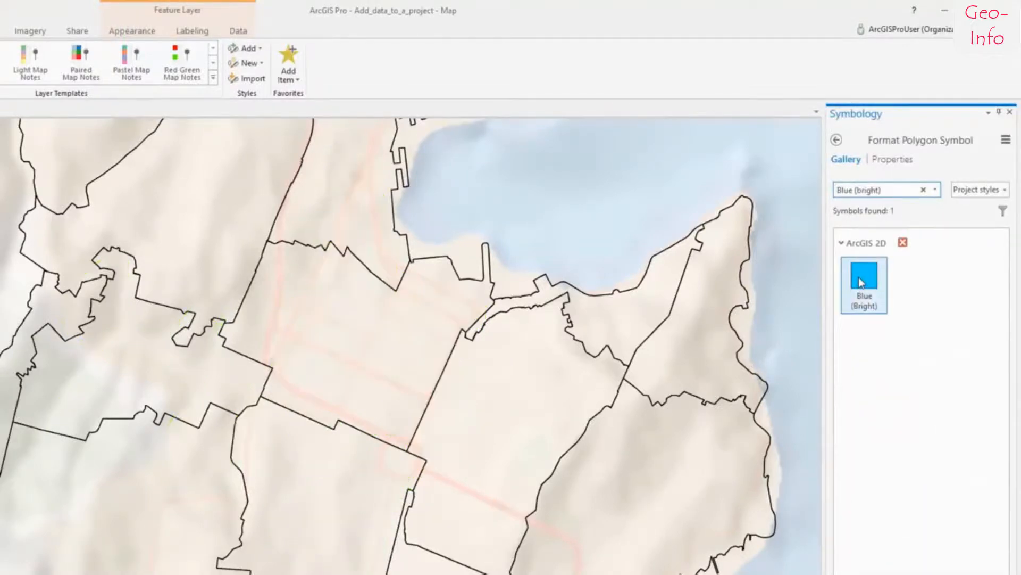
click(1011, 112)
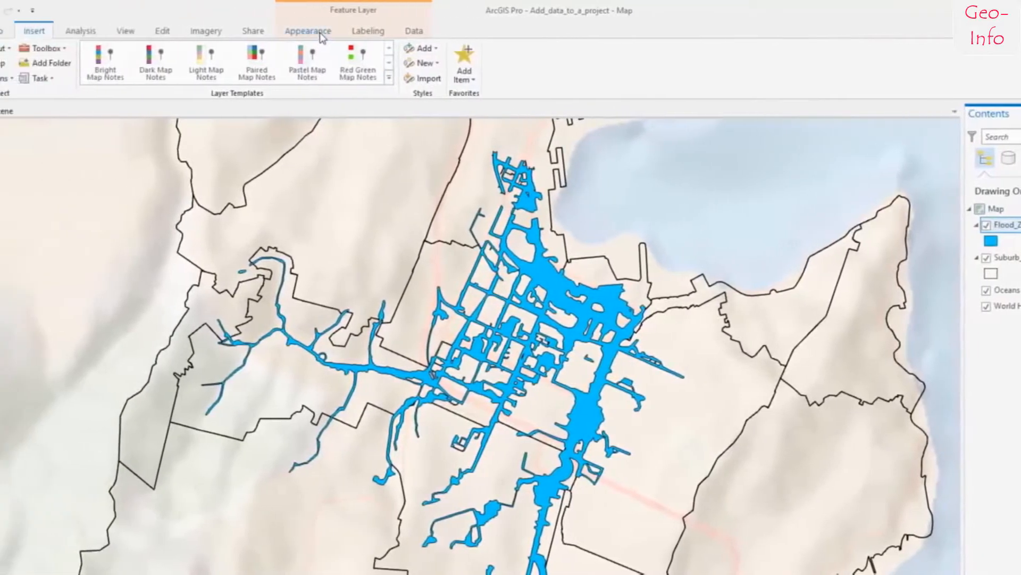
Step: Set the Flood_Zone_Wellington layer's transparency to 20%
click(321, 33)
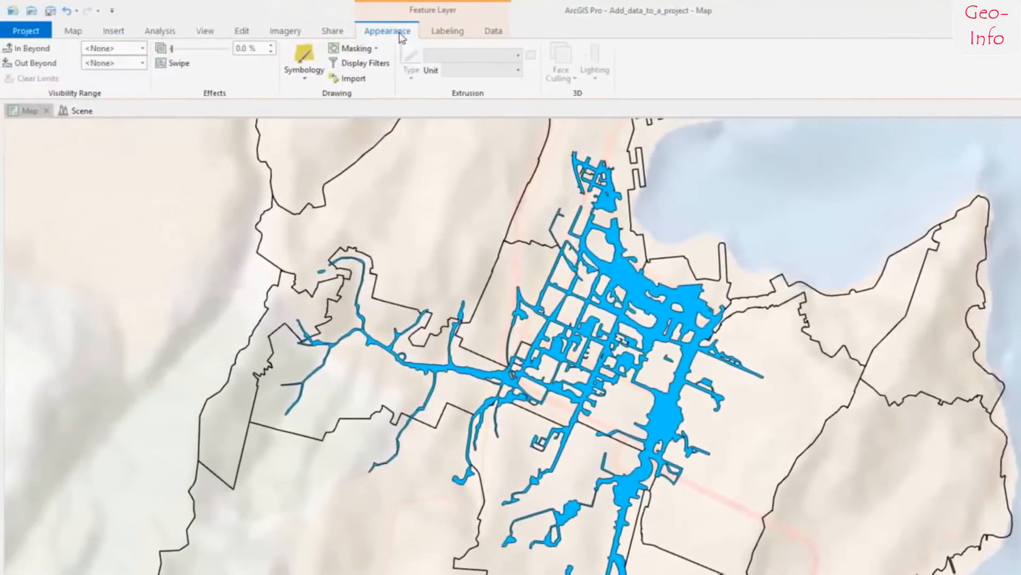
click(226, 50)
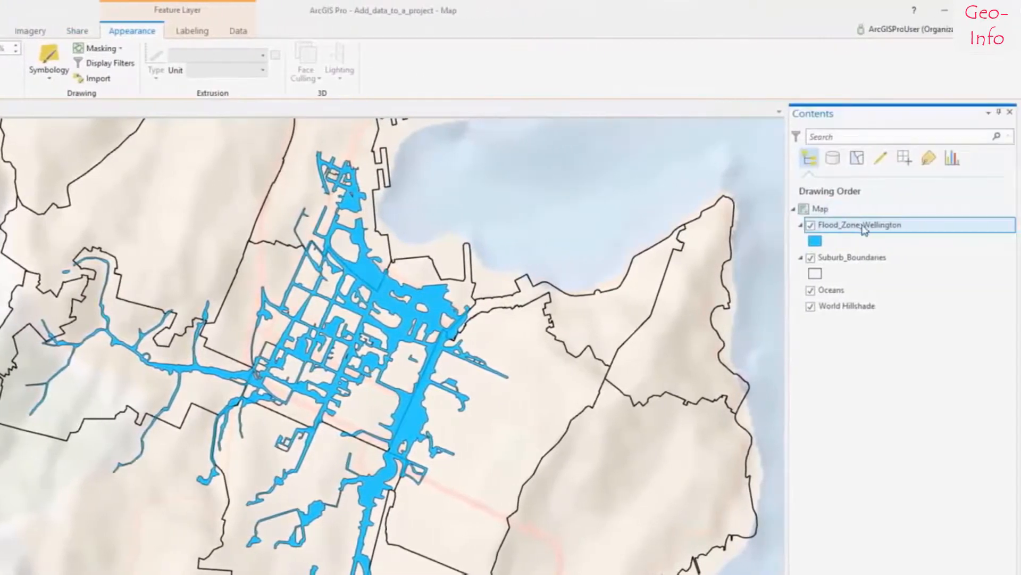
Step: Copy the Flood_Zone_Wellington layer from the map and paste it into the 3D scene
right_click(864, 226)
click(880, 238)
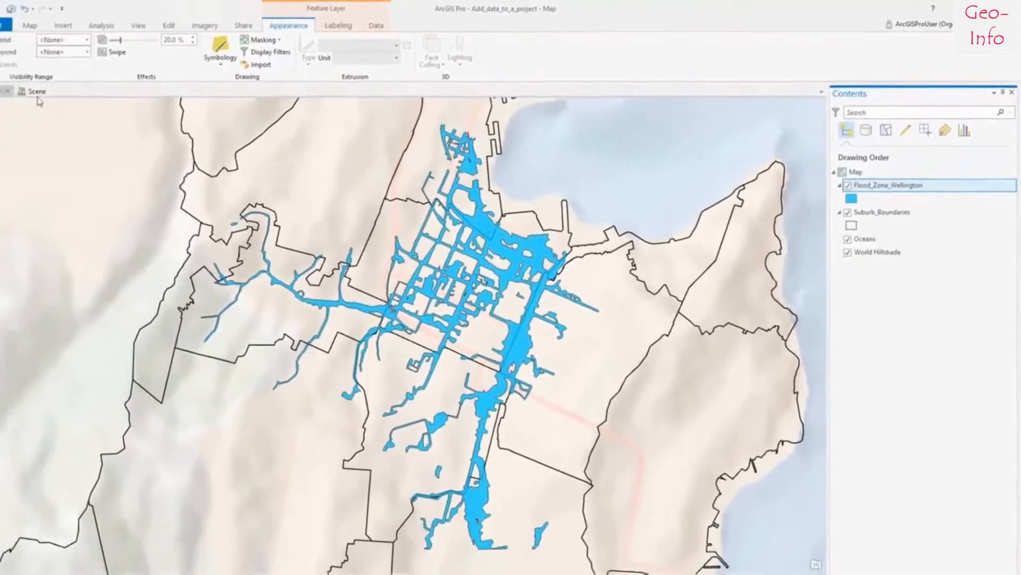
click(37, 91)
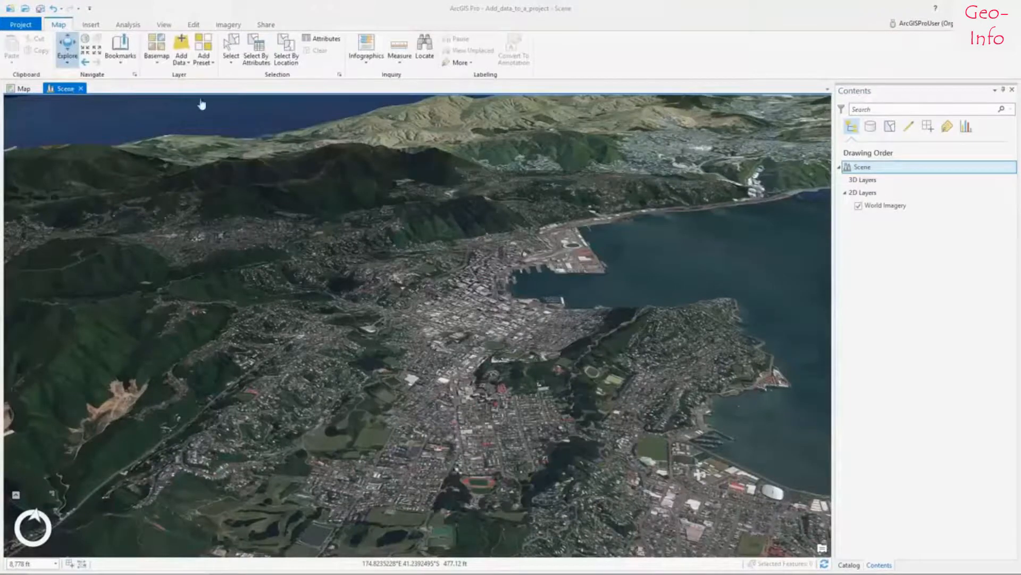
right_click(866, 167)
click(886, 173)
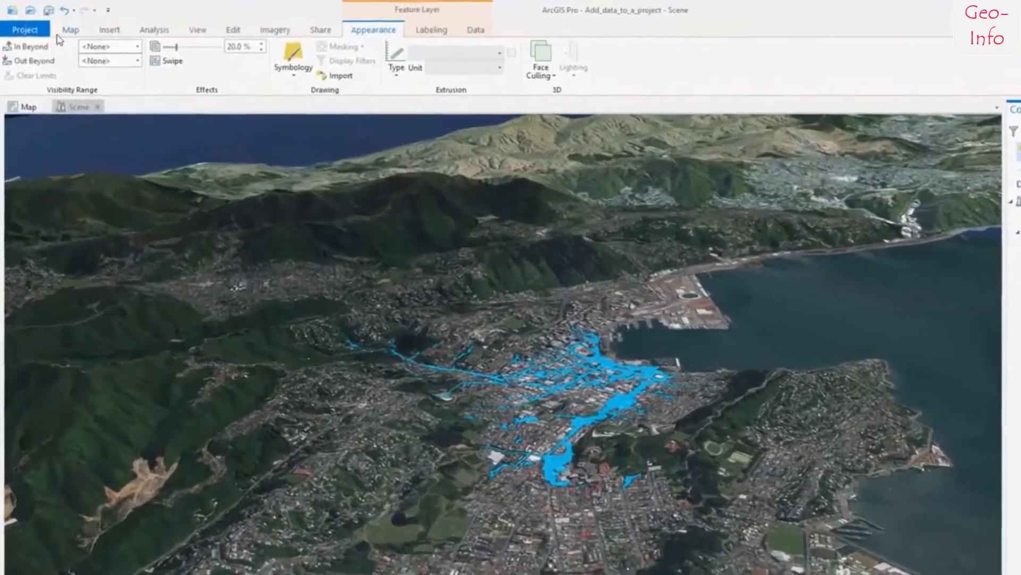
Step: Add the BuildingFootprints.lyrx and Slope.lyrx layer files from the Add_data_to_a_project folder to the scene
click(62, 32)
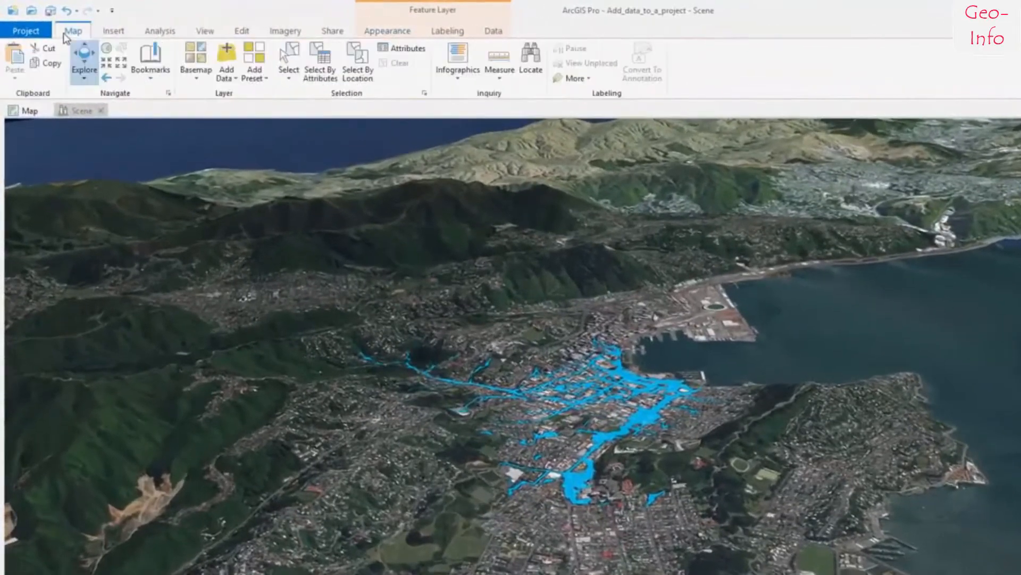
click(227, 56)
double_click(645, 311)
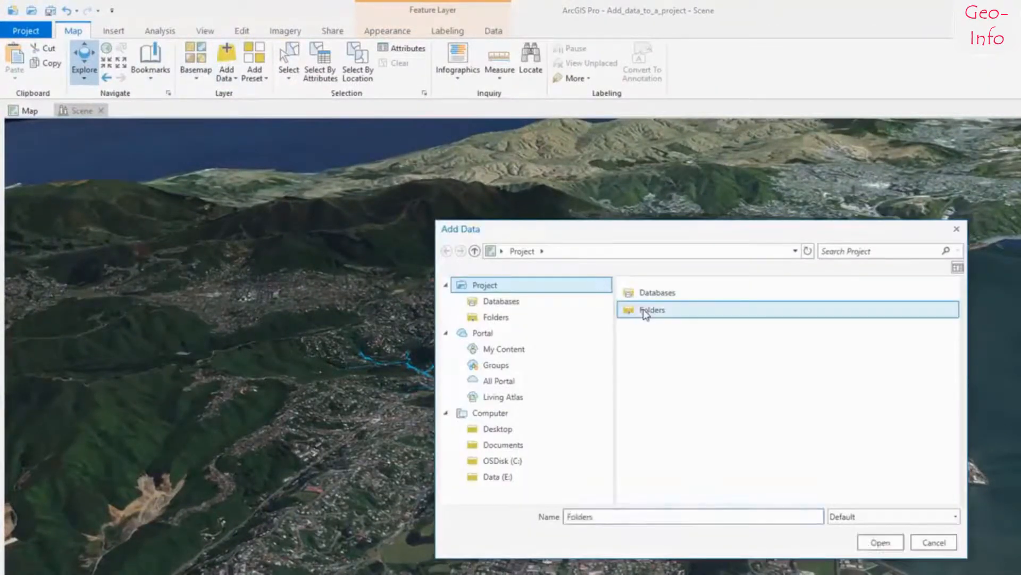
double_click(654, 294)
click(653, 310)
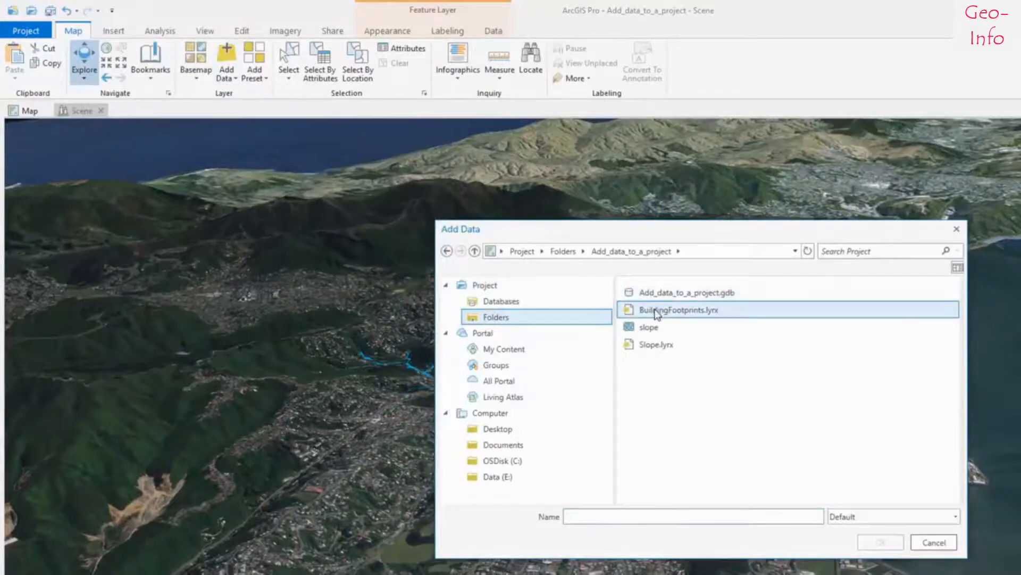
ctrl+click(660, 345)
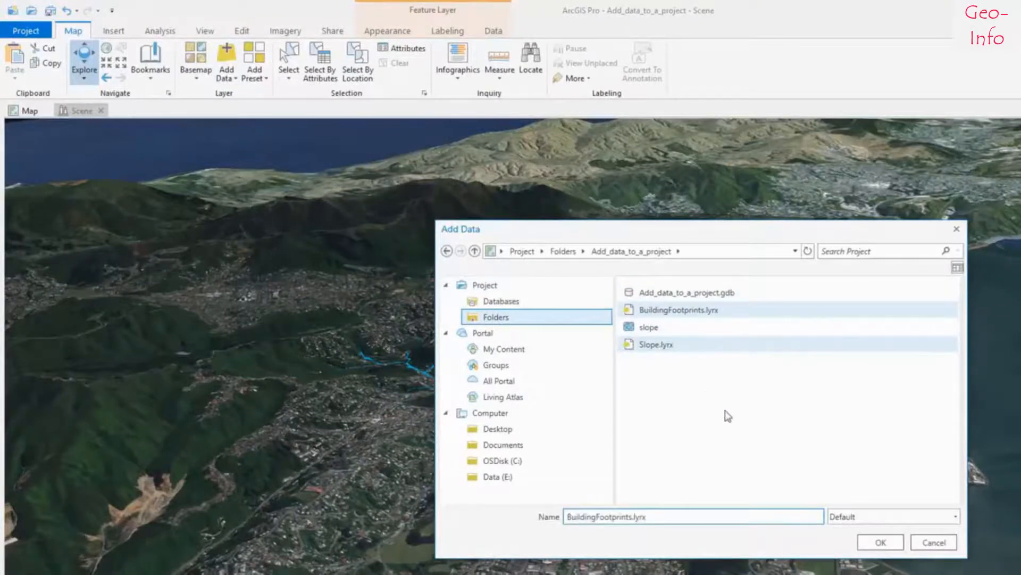
click(880, 542)
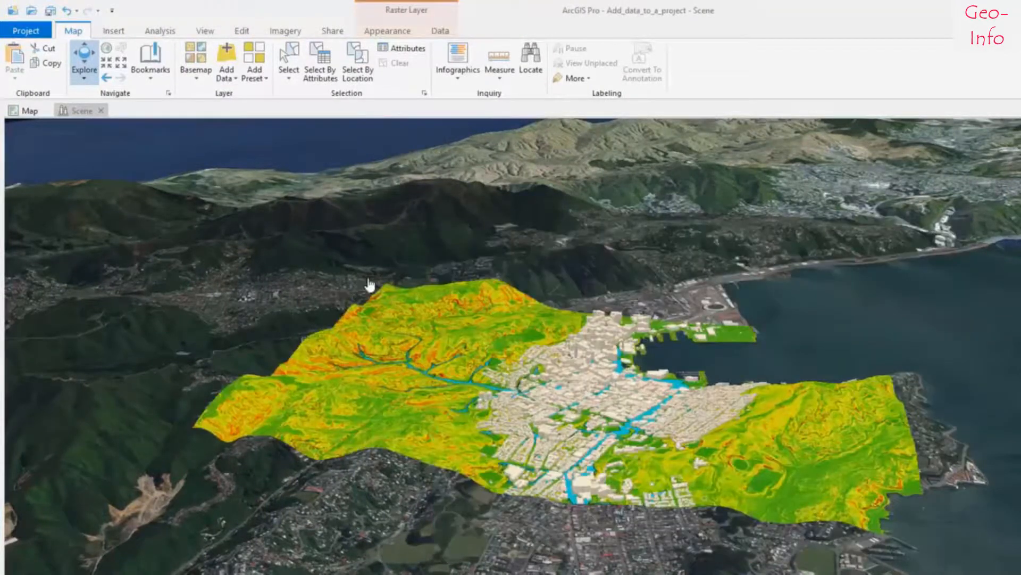
Step: Go to the scene's saved bookmark and inspect the city's building footprints and flood zone up close
click(151, 59)
click(171, 135)
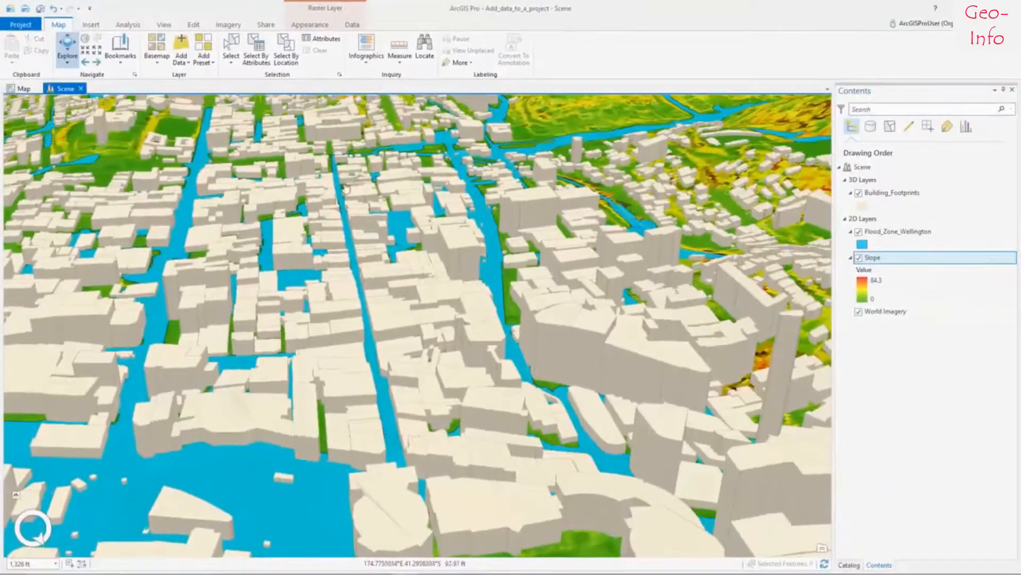
scroll(460, 139, up, 3)
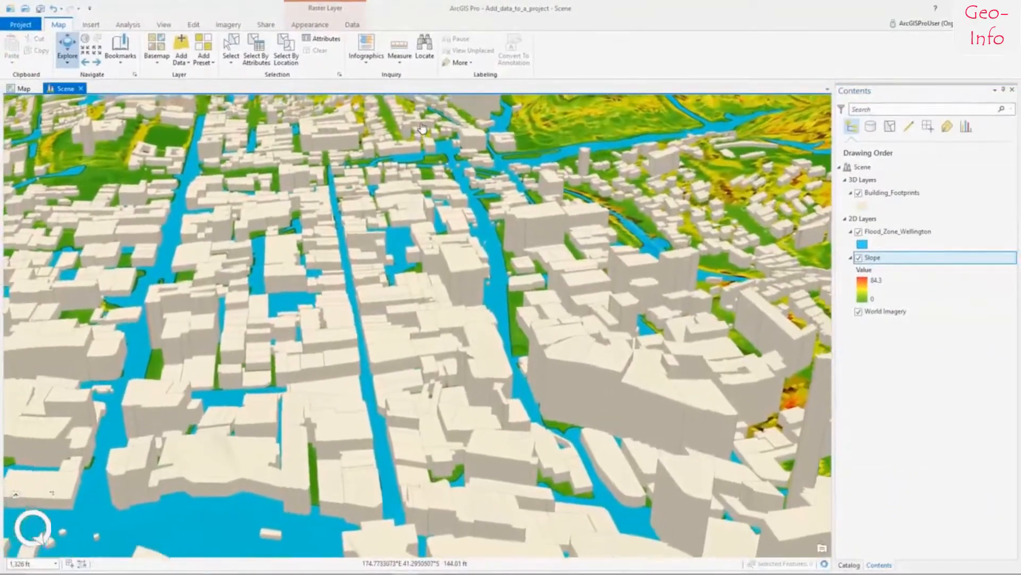
scroll(422, 128, up, 3)
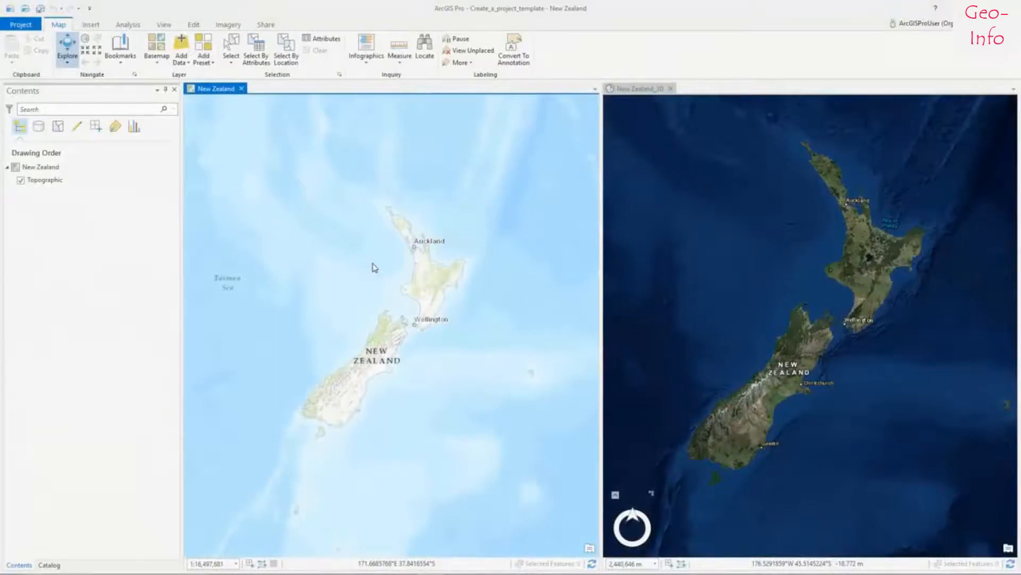
Step: Set up an online project template with summary "ArcGIS Pro project template for New Zealand projects." and tag New Zealand, shared with the organization
click(618, 94)
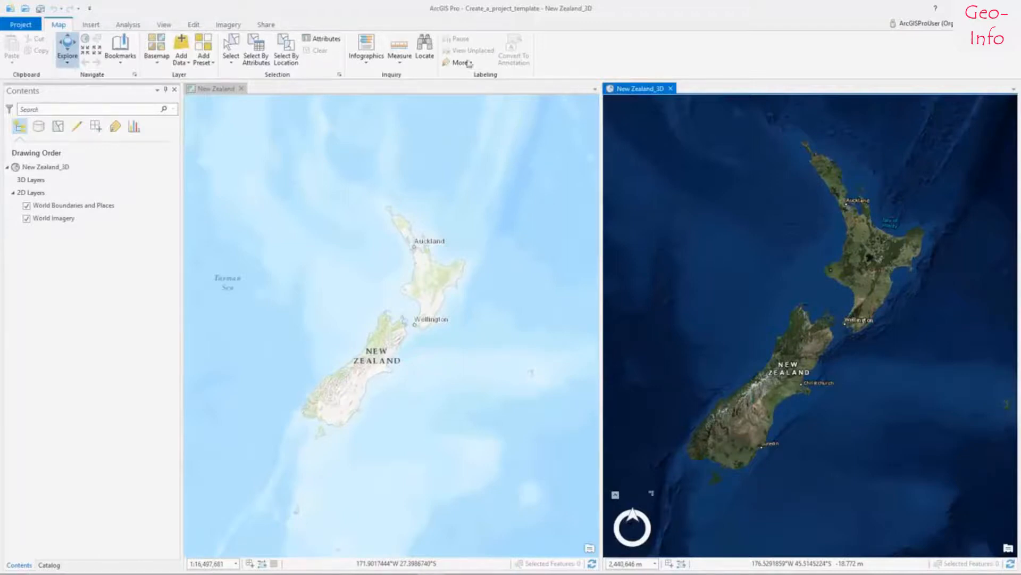
click(266, 25)
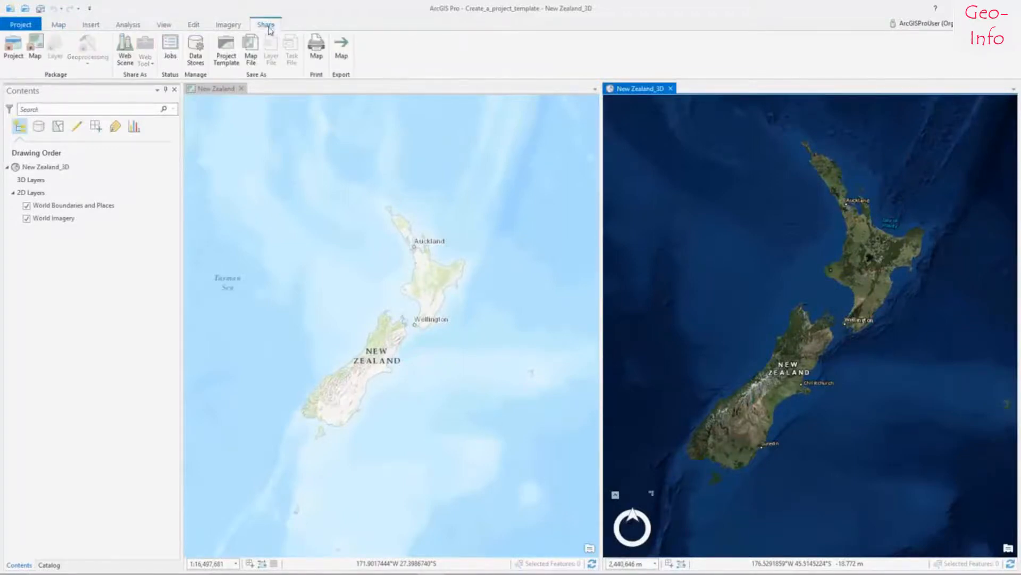
click(226, 57)
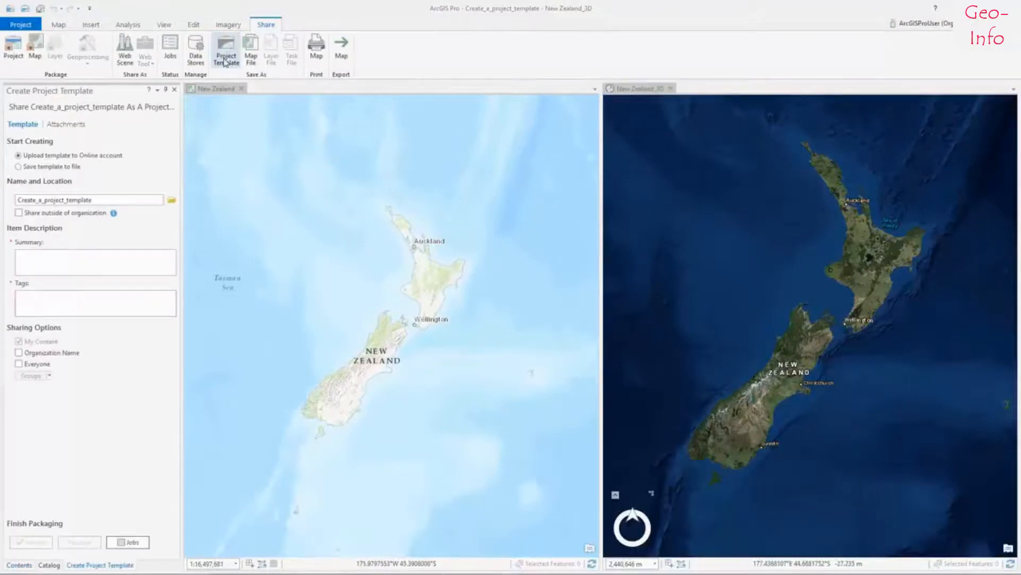
click(117, 199)
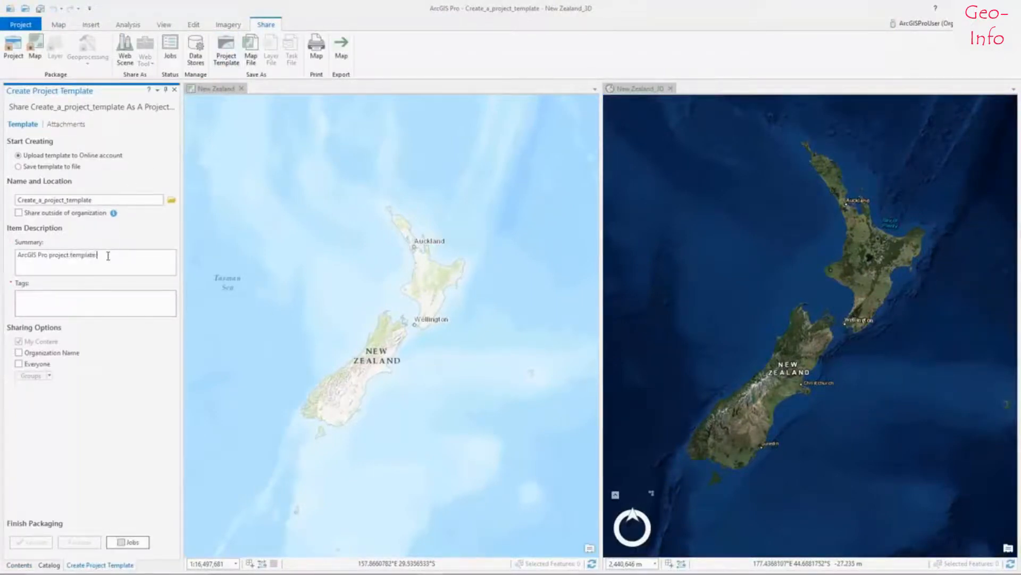
click(96, 296)
text(New Zealand projects.)
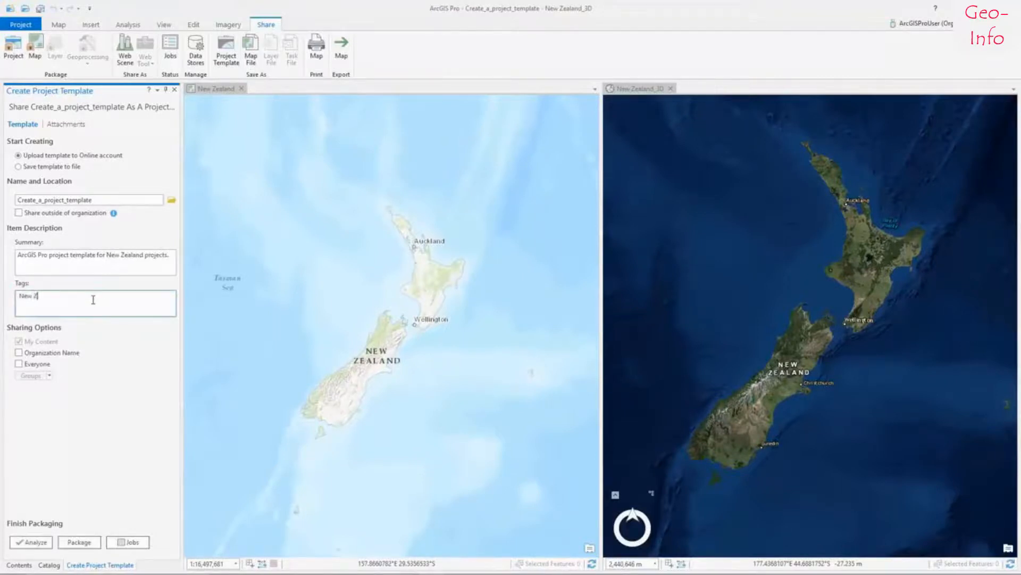
key(Return)
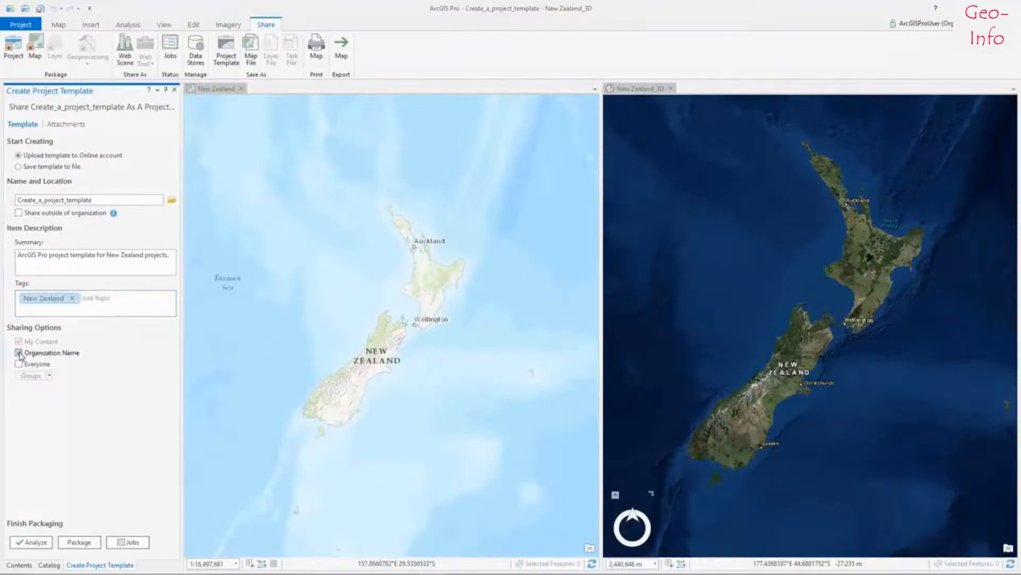
Step: Analyze and package the project template, and open its item page in the web browser to manage it
click(31, 541)
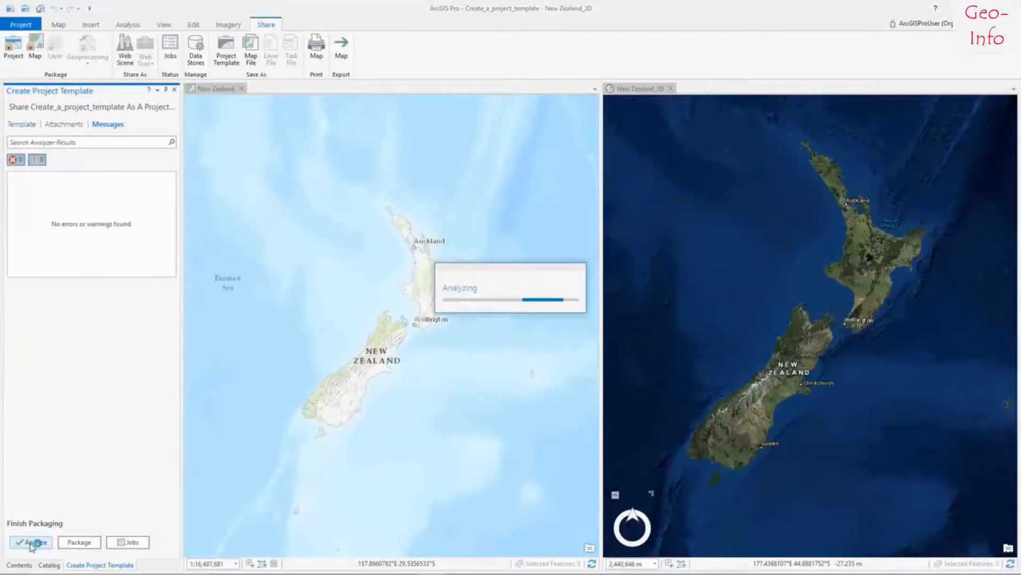
click(74, 542)
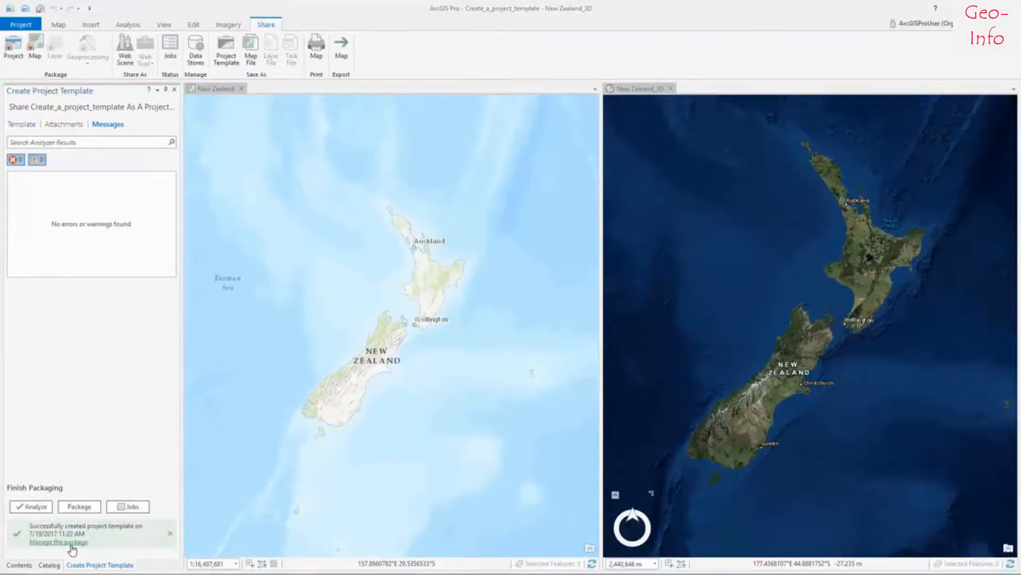
click(72, 543)
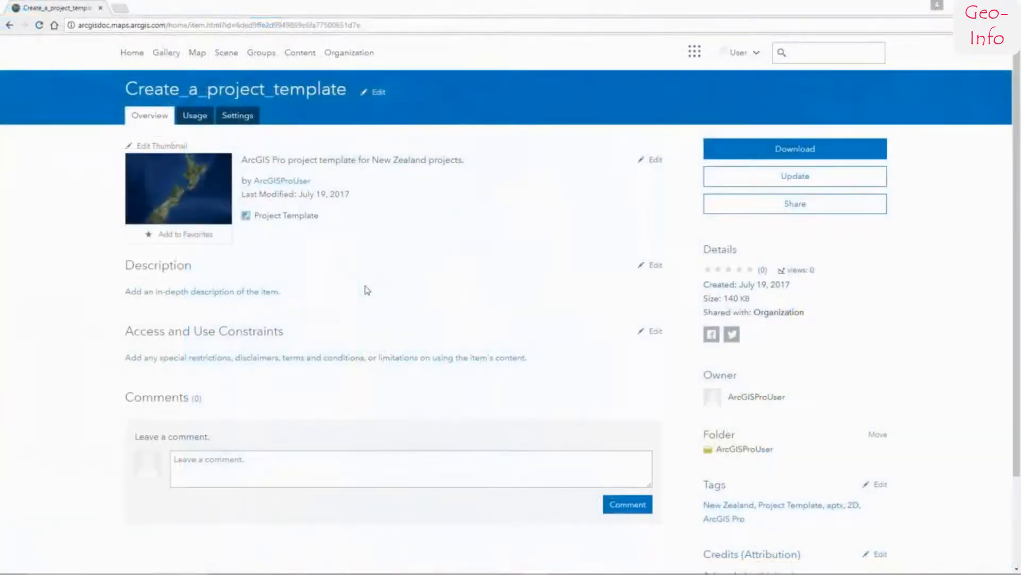
Step: Paste the copied text about New Zealand-based projects with a topographic map view and imagery scene view as the item's description and save it
click(251, 292)
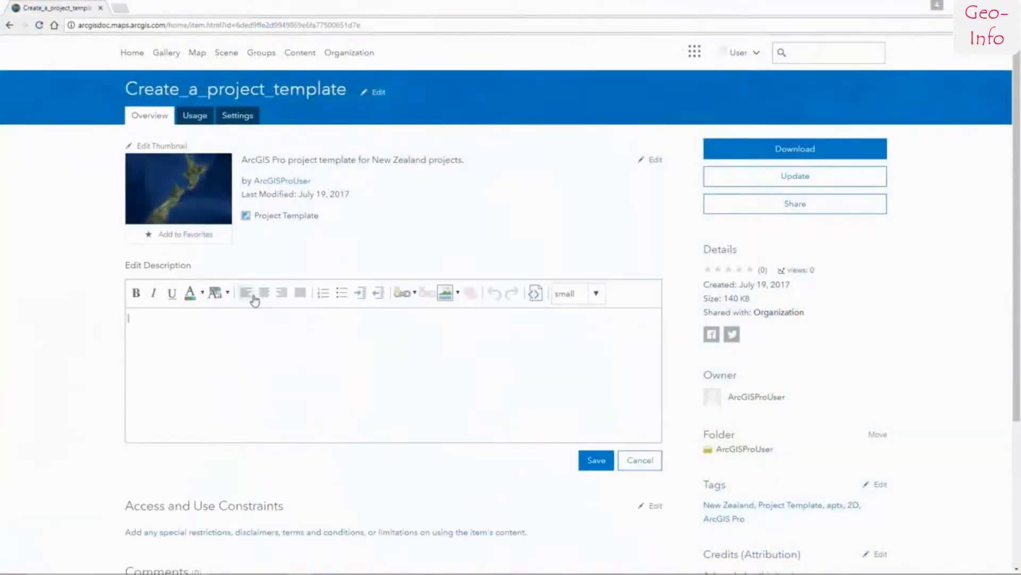
right_click(244, 325)
click(274, 393)
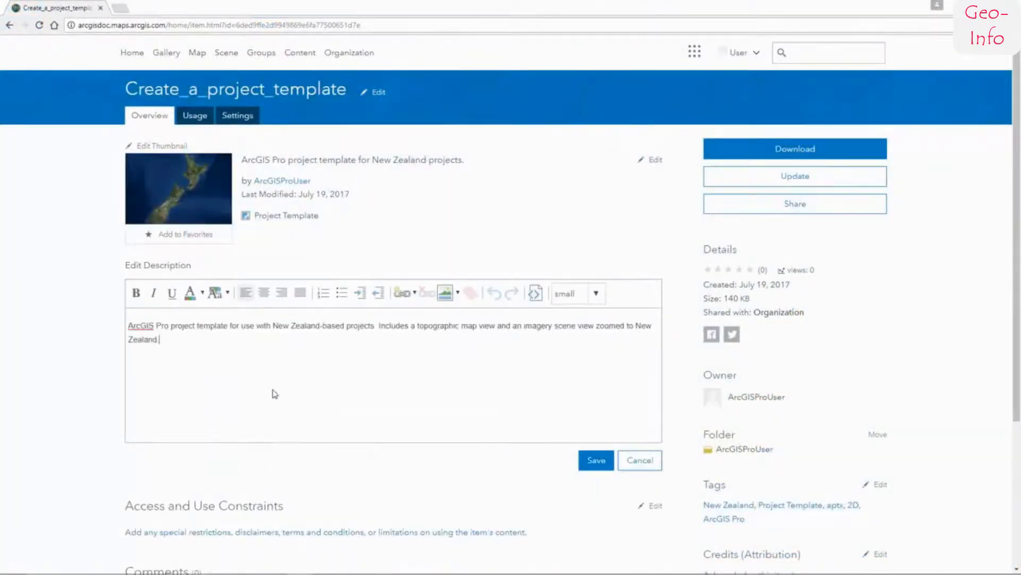
click(597, 460)
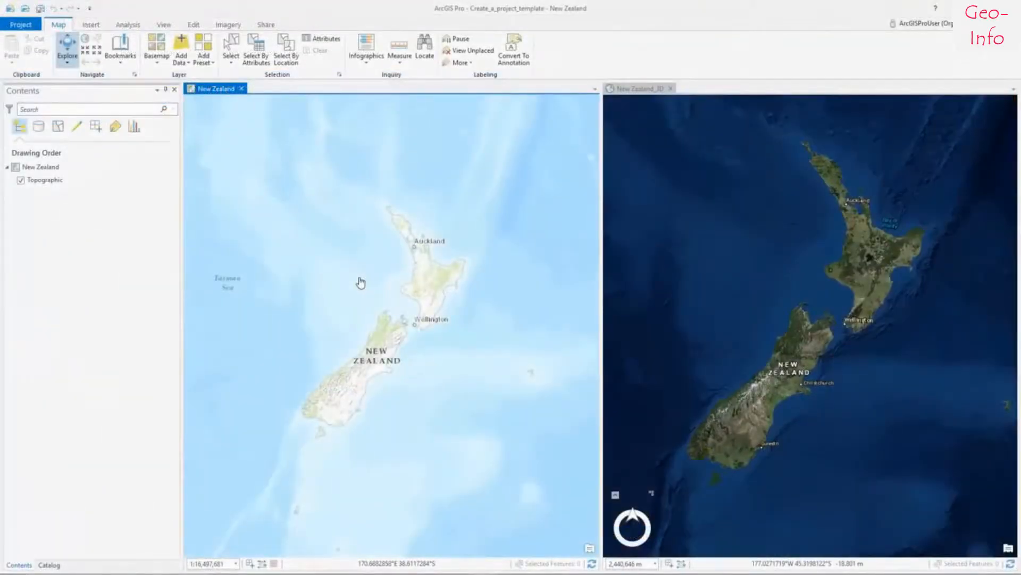
Step: Create a new project named NewZealandtest from the portal template Create_a_project_template.aptx in My Content
click(21, 24)
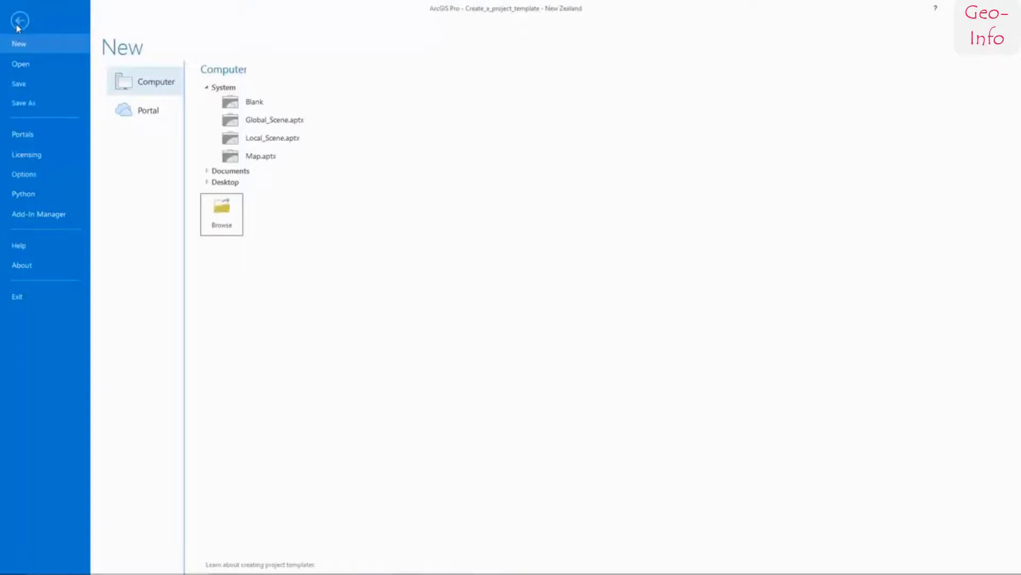
click(153, 111)
click(208, 89)
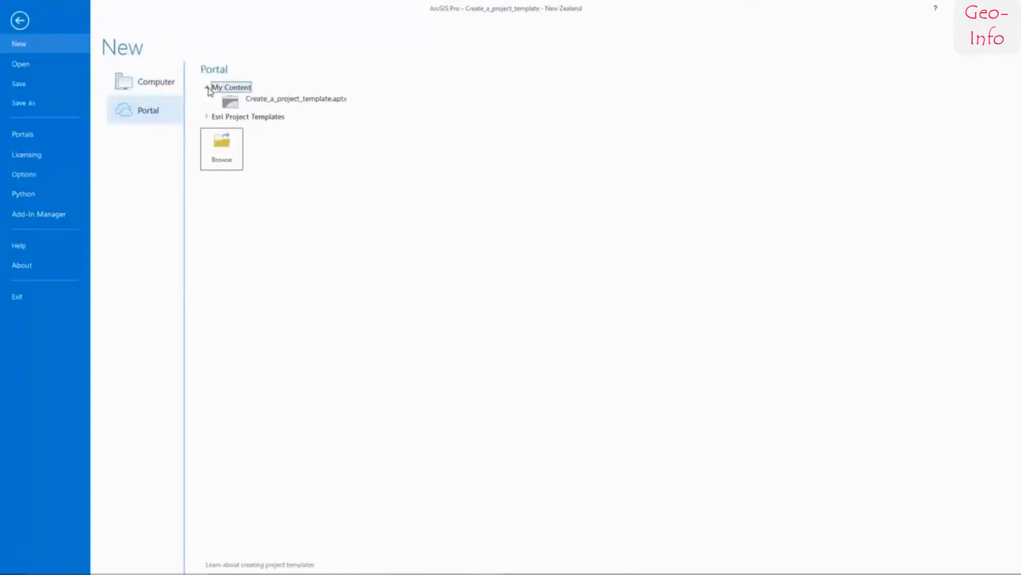
click(298, 106)
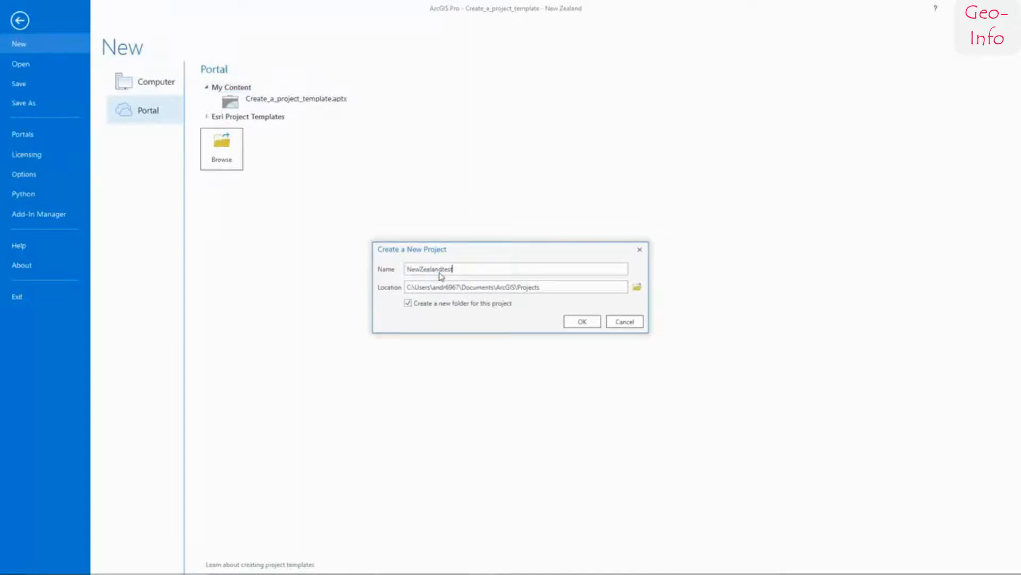
click(582, 321)
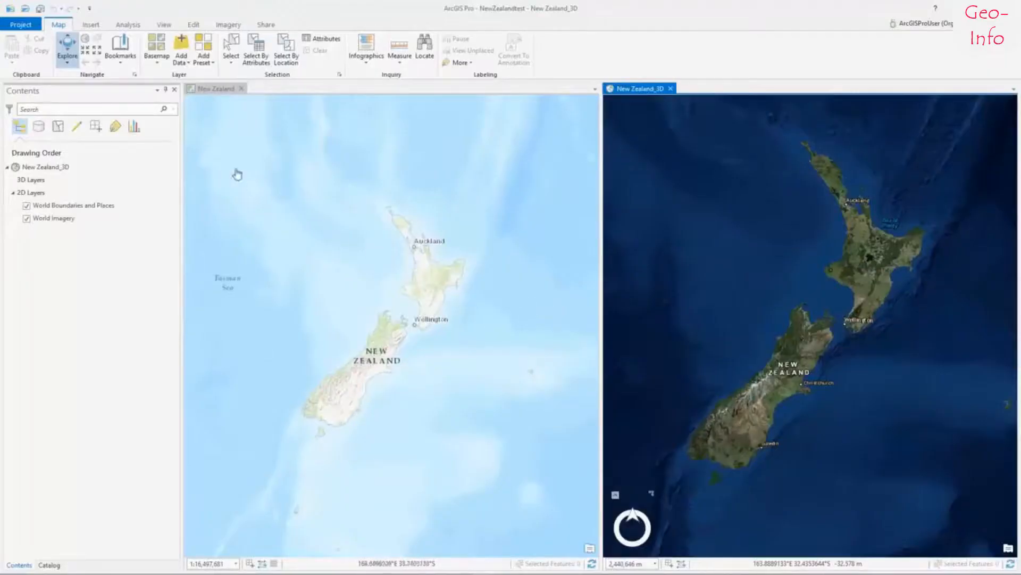
Step: Review the bookmarks that the NewZealandtest project received from the template
click(120, 51)
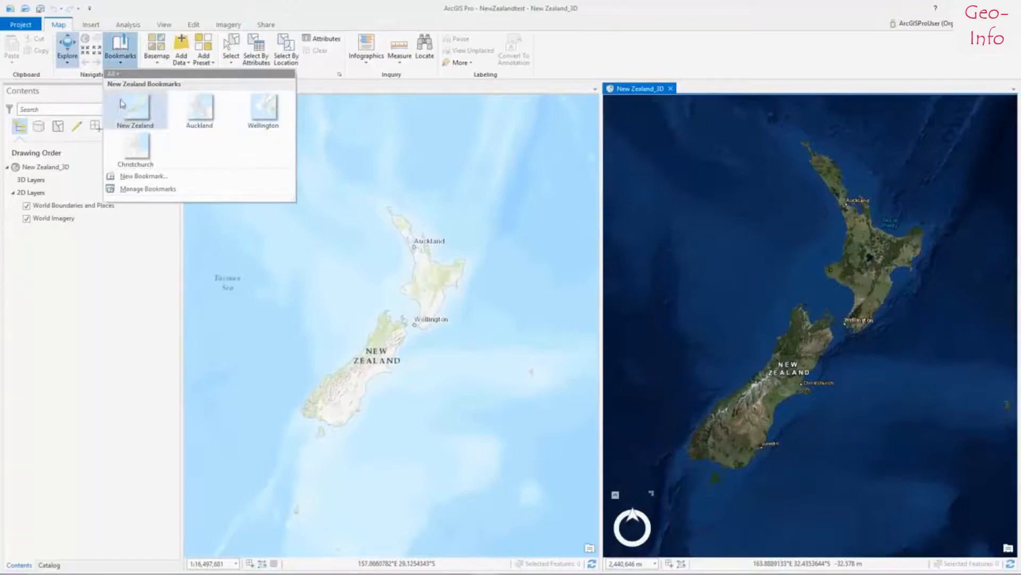
click(123, 61)
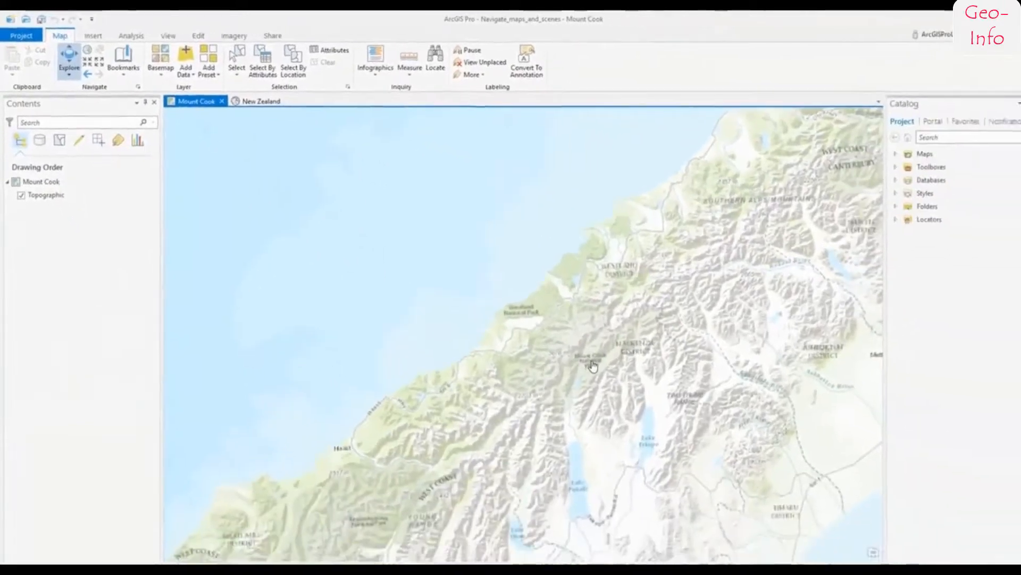
Step: Zoom in on Mount Cook National Park in the Mount Cook map and set the map scale to 1:100,000
scroll(592, 367, up, 5)
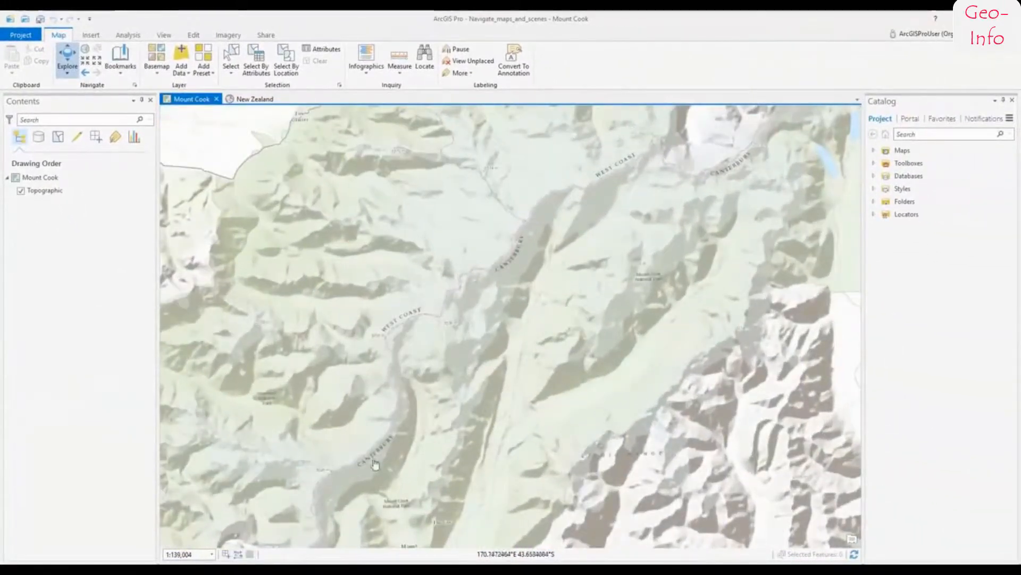
click(212, 554)
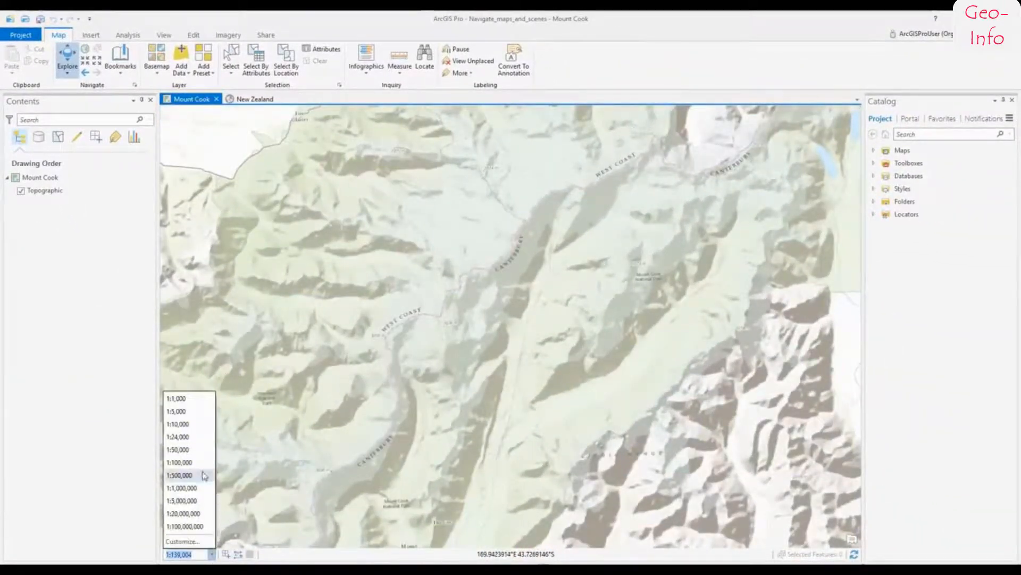
click(201, 462)
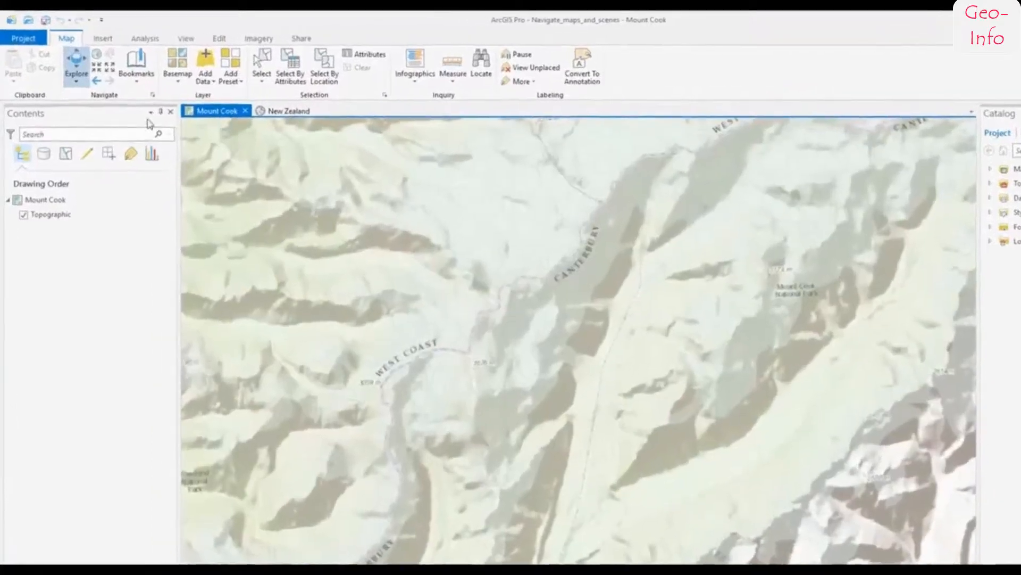
Step: Create a bookmark named "Aoraki / Mt Cook" for the current extent of the Mount Cook map
click(136, 69)
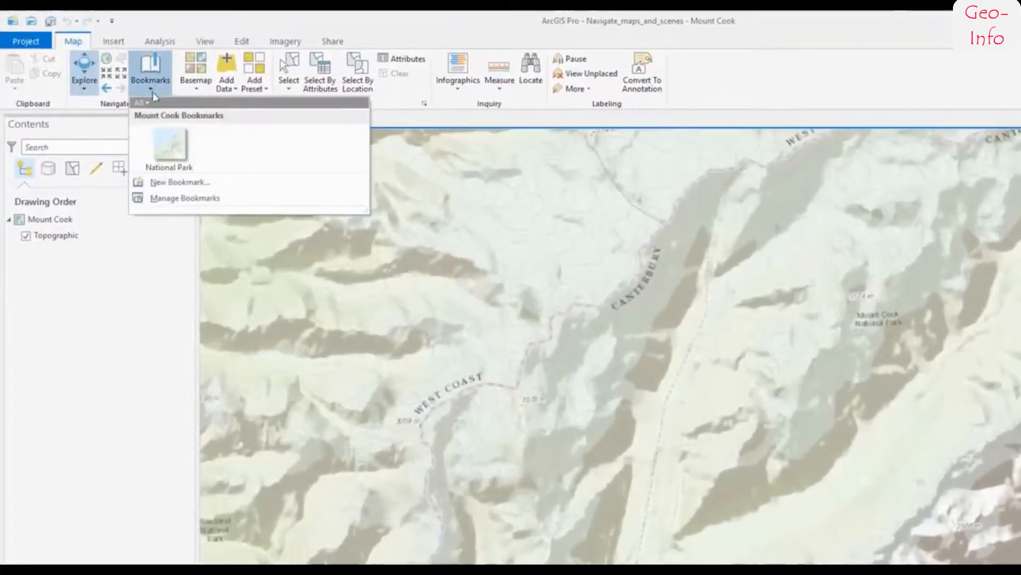
click(178, 182)
text(Aoraki / Mt Cook)
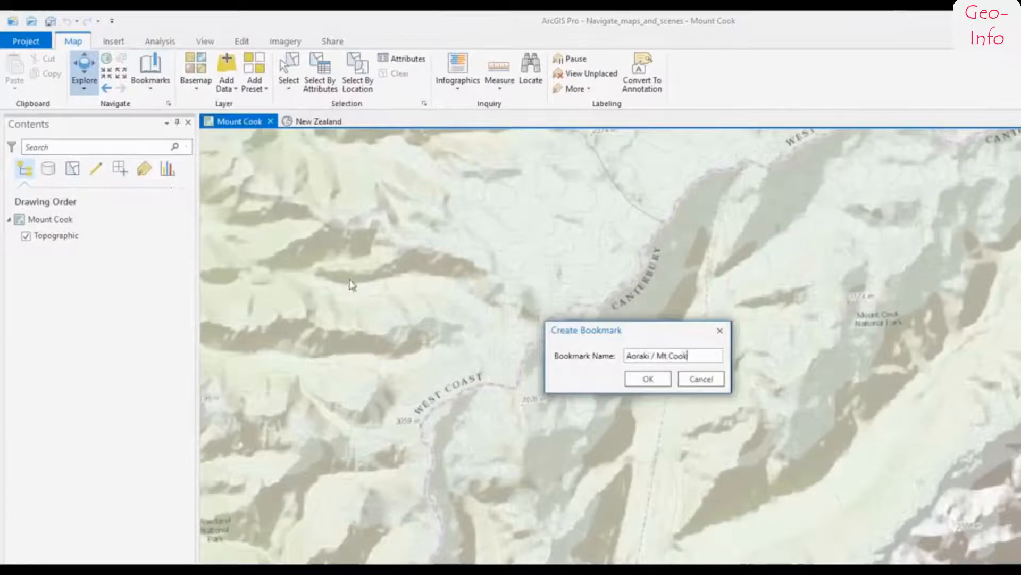
click(647, 380)
Step: Switch to the New Zealand scene and zoom it to the "Aoraki / Mt Cook" bookmark
click(316, 121)
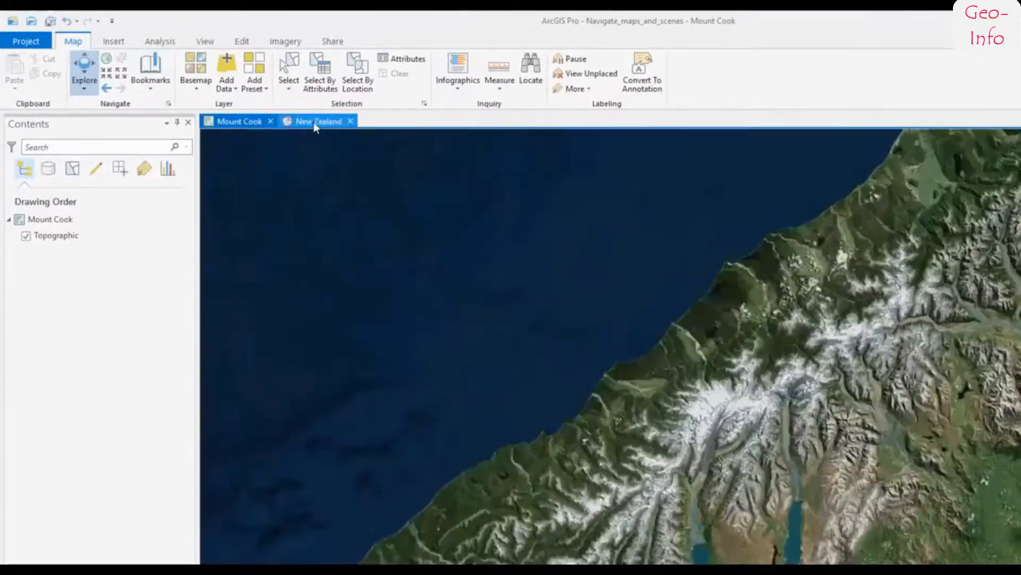
click(150, 69)
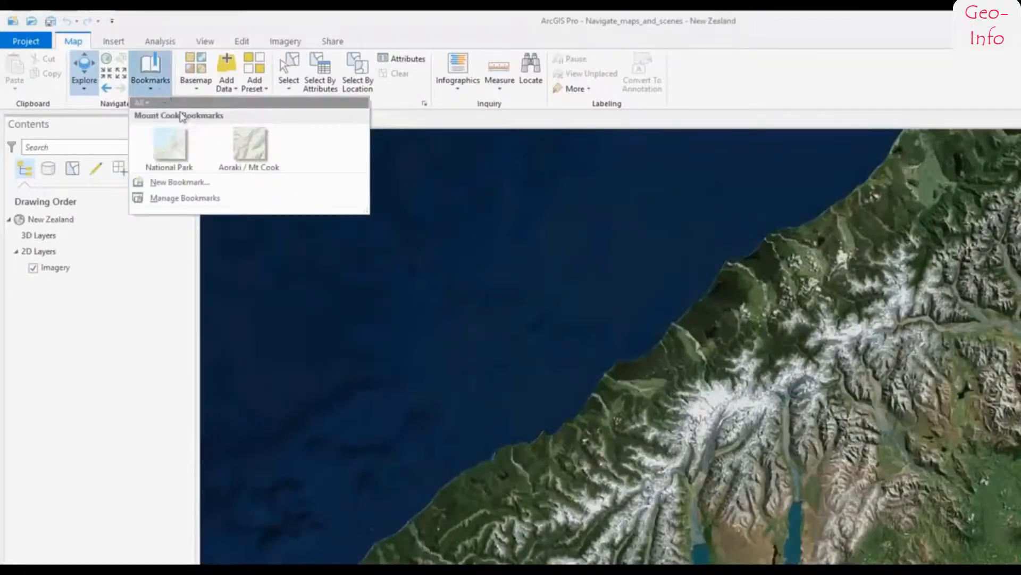
click(250, 145)
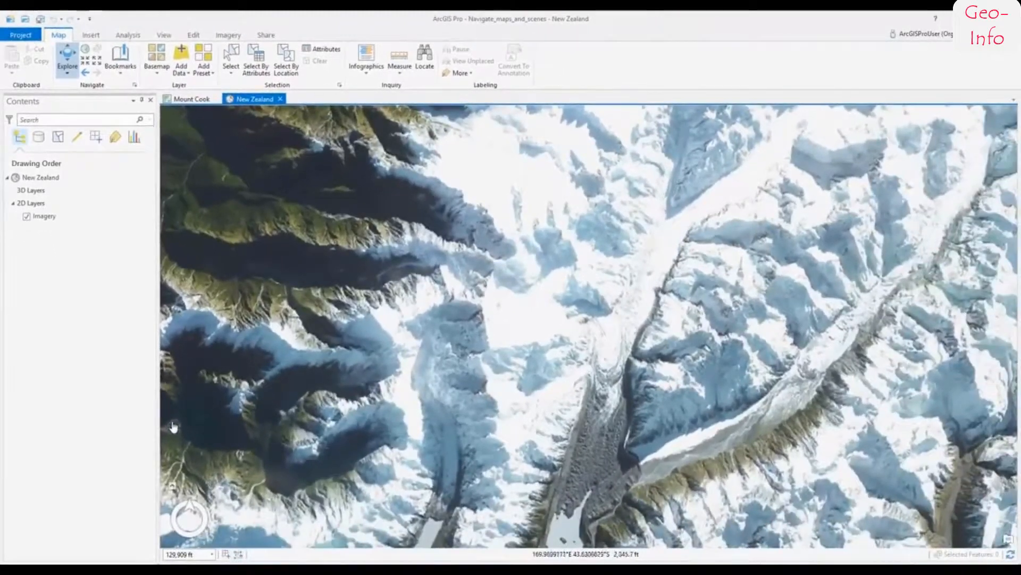
Step: Rotate the New Zealand scene and tilt it into an oblique 3D view of the mountains with the on-screen navigator
mouse_move(172, 488)
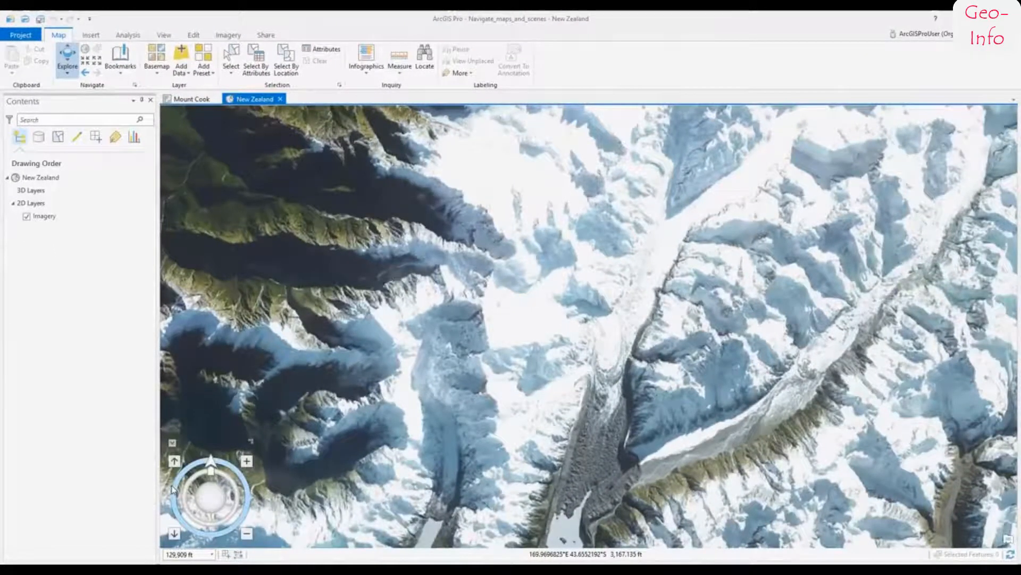
drag(172, 494, 187, 472)
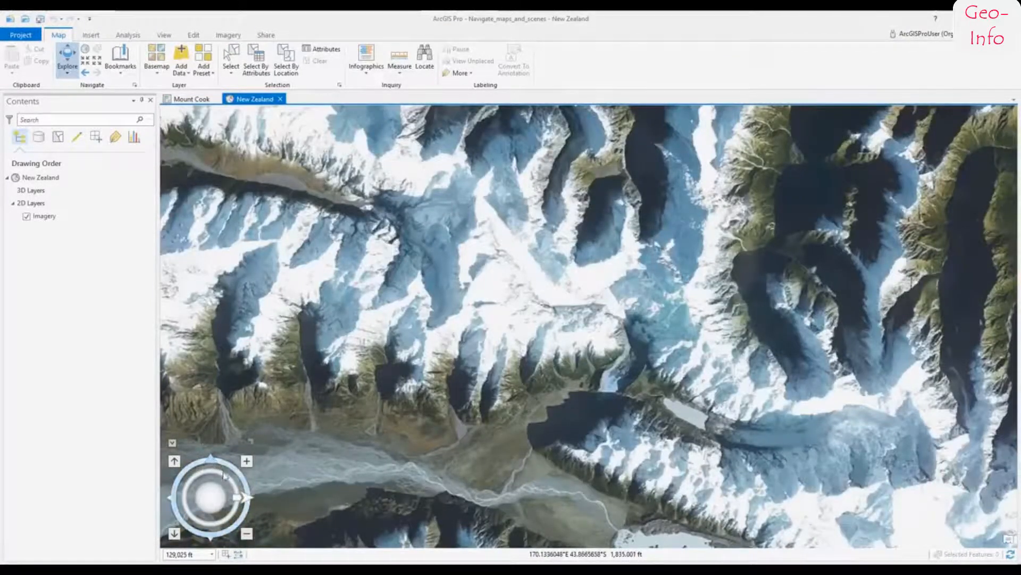
click(247, 499)
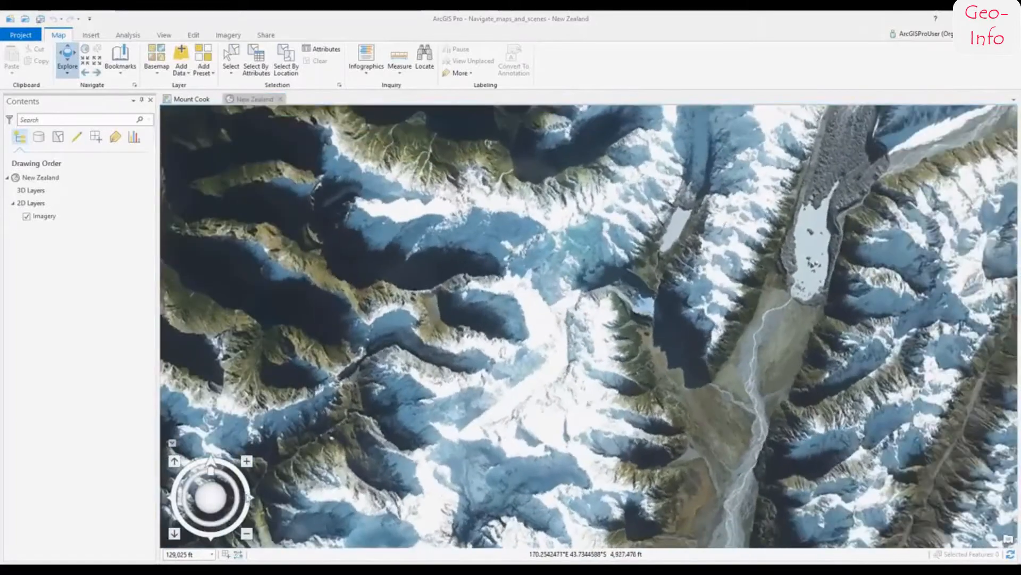
drag(225, 478, 286, 486)
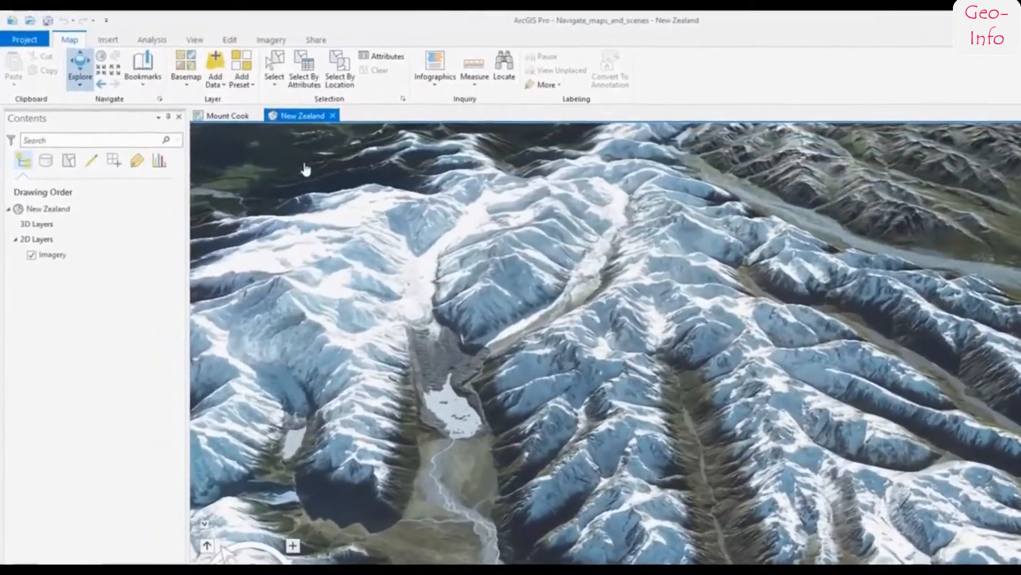
Step: Place the New Zealand scene beside the Mount Cook map in a new vertical tab group and link the two views
right_click(264, 100)
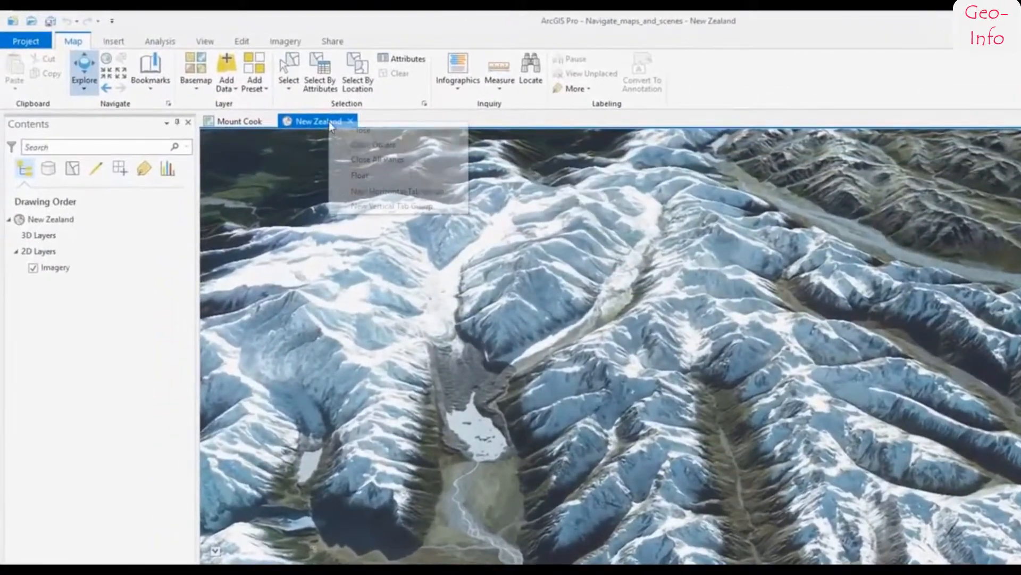
click(359, 207)
click(205, 41)
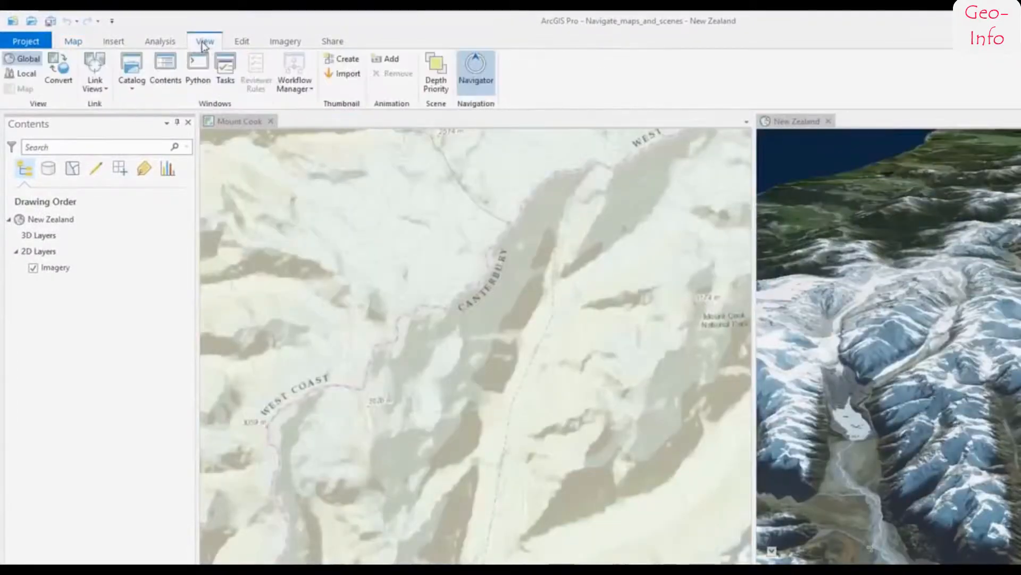
click(103, 90)
click(113, 134)
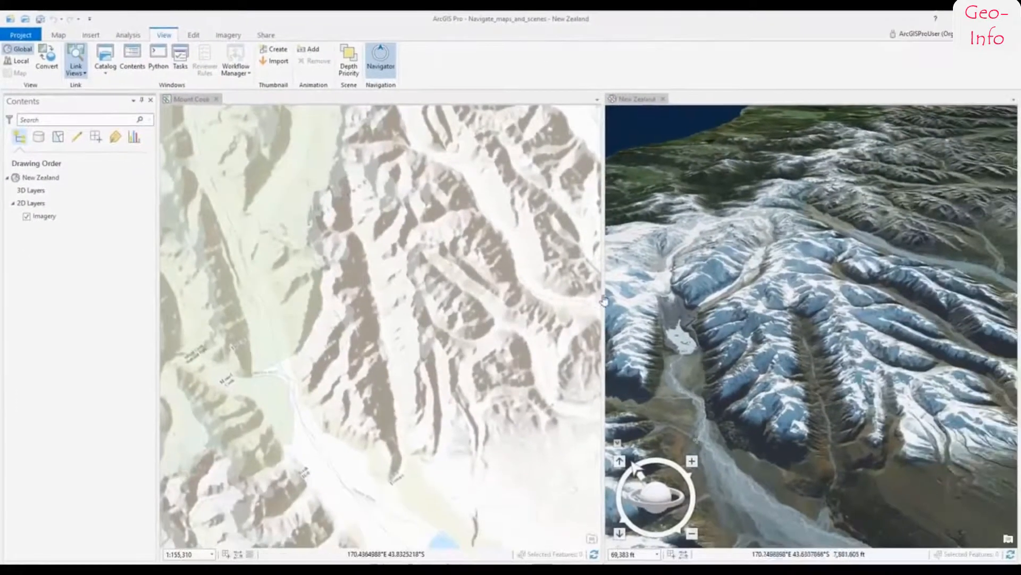
scroll(783, 320, down, 5)
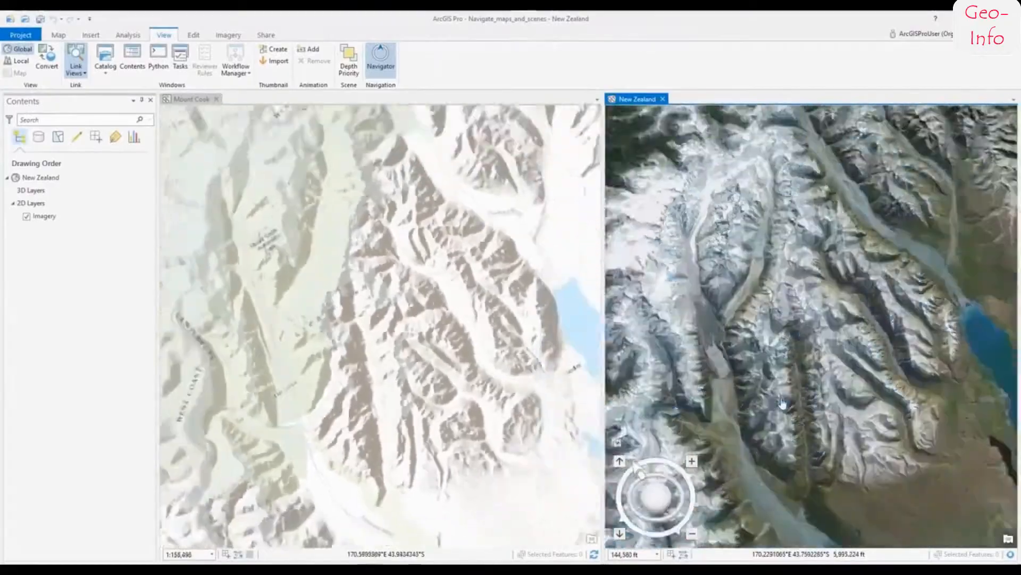
scroll(782, 404, down, 5)
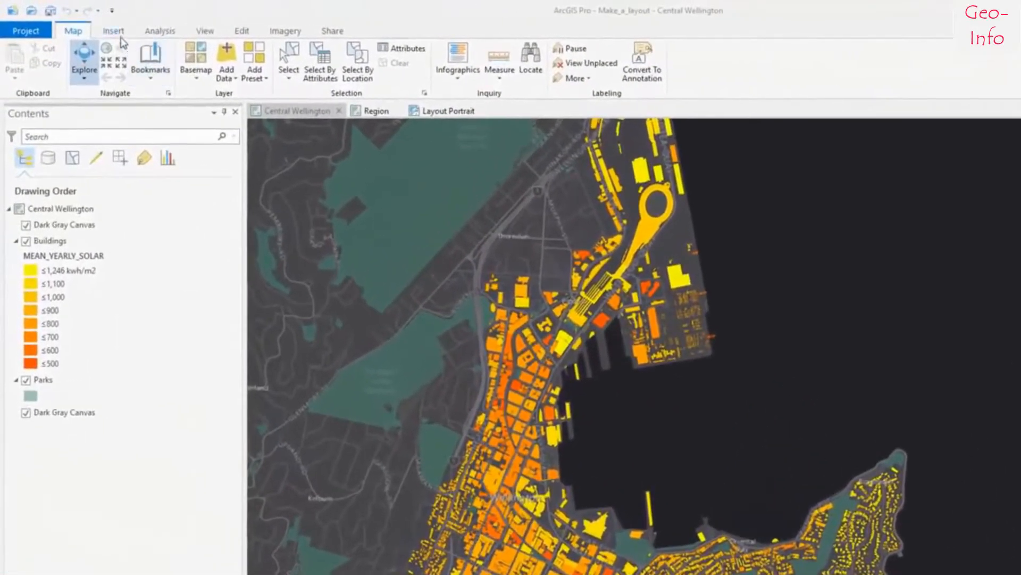
Step: Create a new ANSI Landscape Letter layout in the Make_a_layout project
click(90, 24)
click(88, 48)
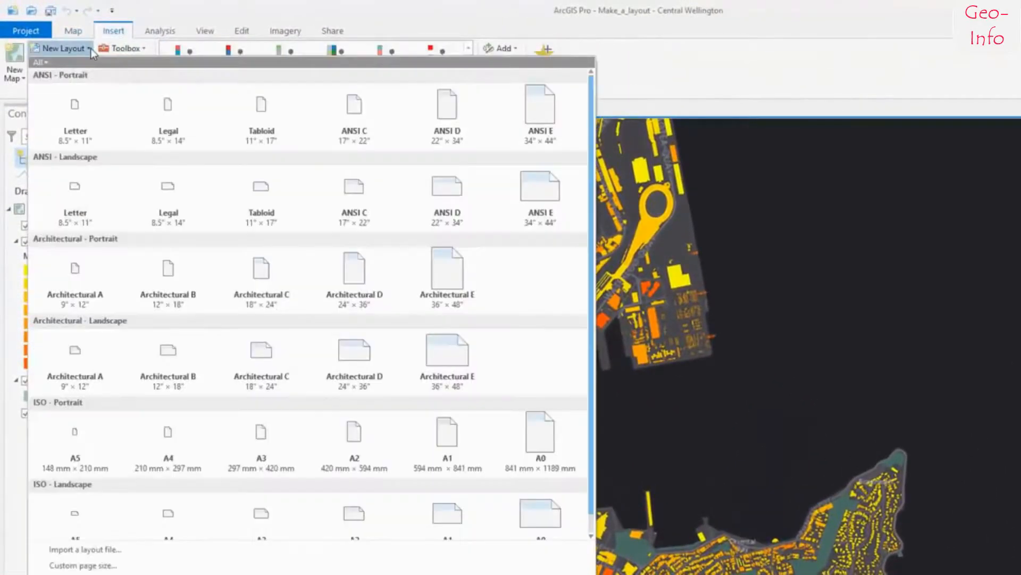
click(75, 197)
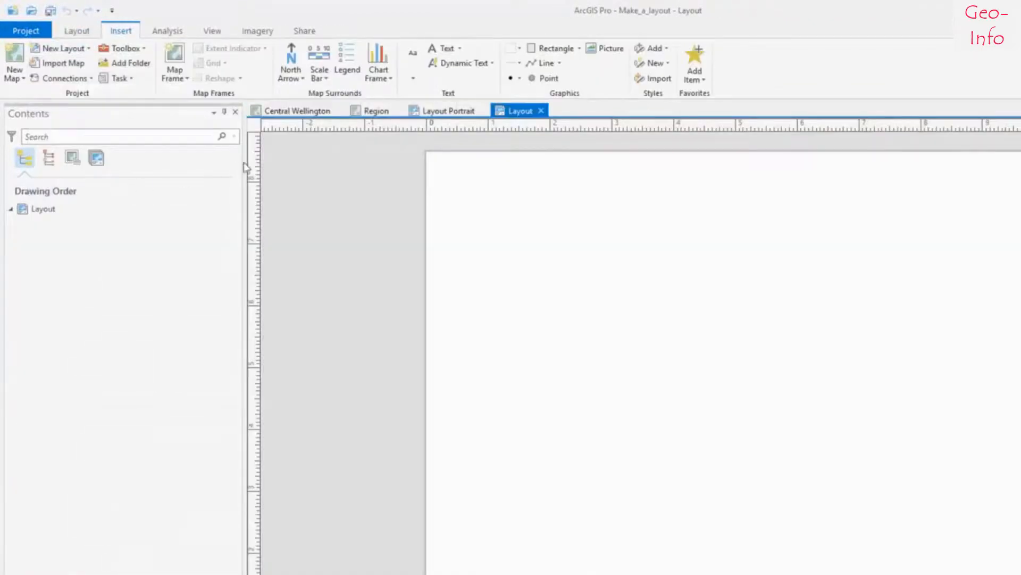
Step: Add both horizontal and vertical guides to the layout, offset from the page edge with a 0.25 in margin
right_click(515, 131)
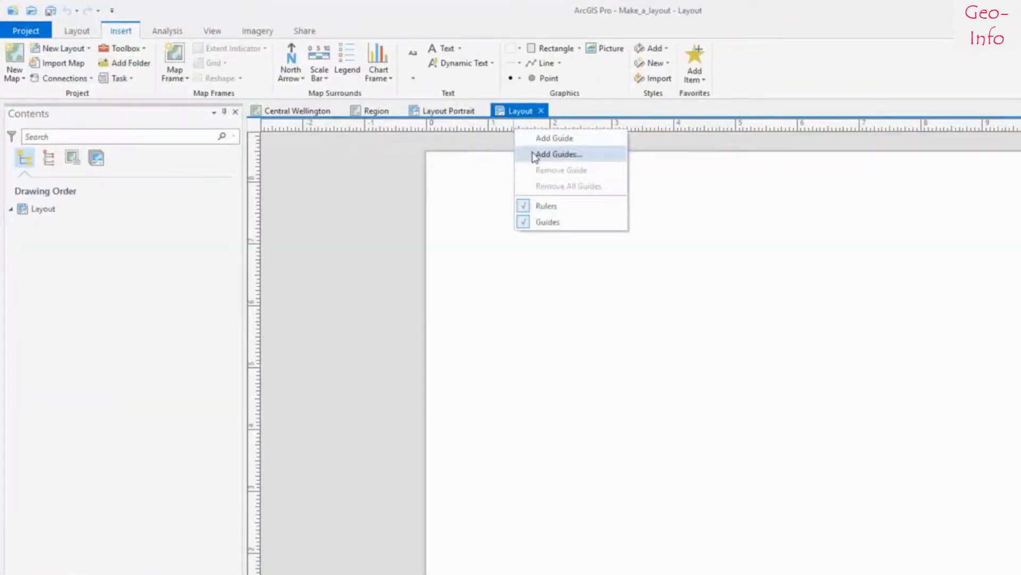
click(534, 154)
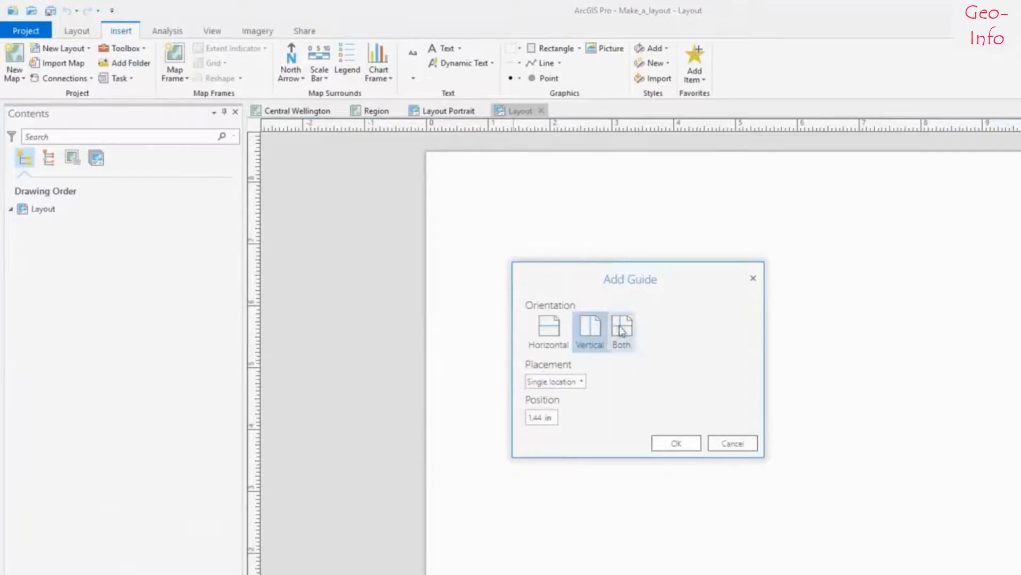
click(621, 330)
click(581, 382)
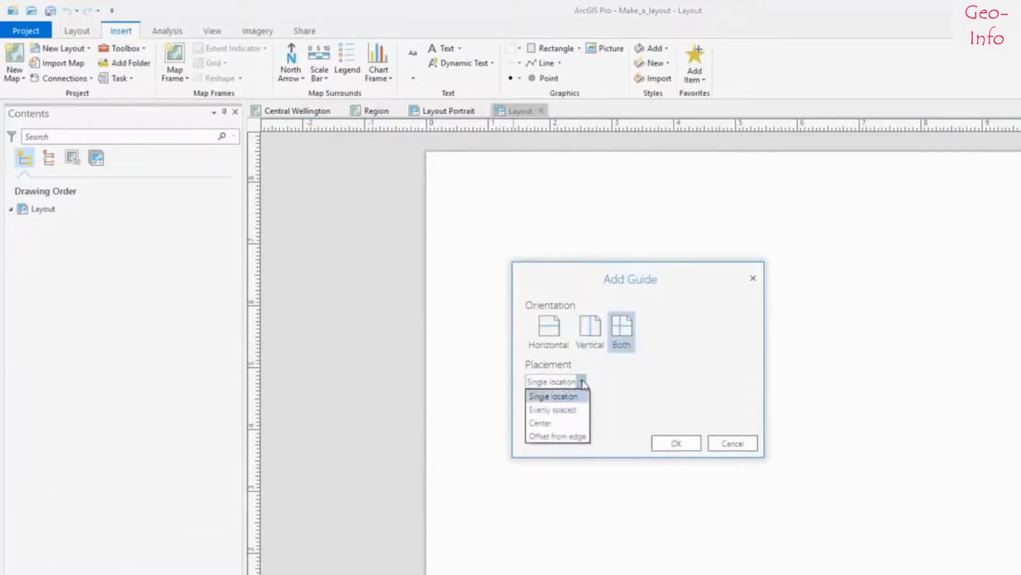
click(576, 436)
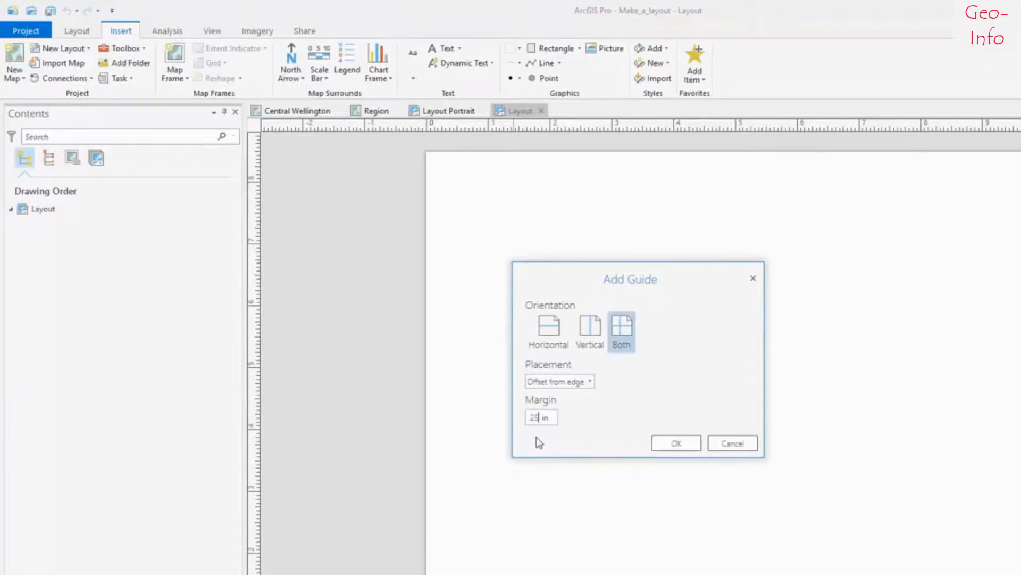
click(653, 444)
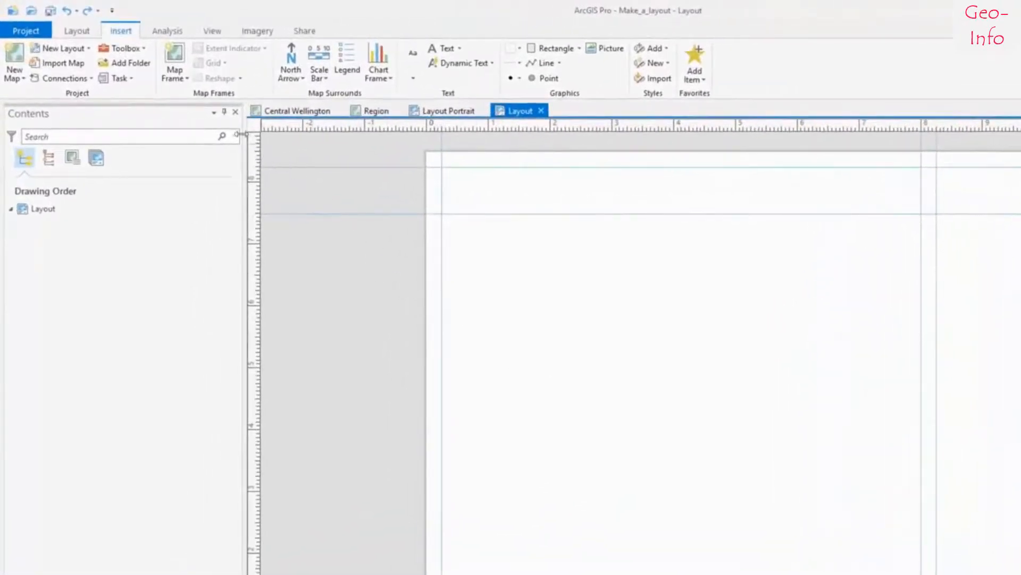
Step: Insert a Central Wellington map frame, align it with the page's inner left guide, and narrow it to the vertical guide near 8 in
click(185, 78)
click(287, 146)
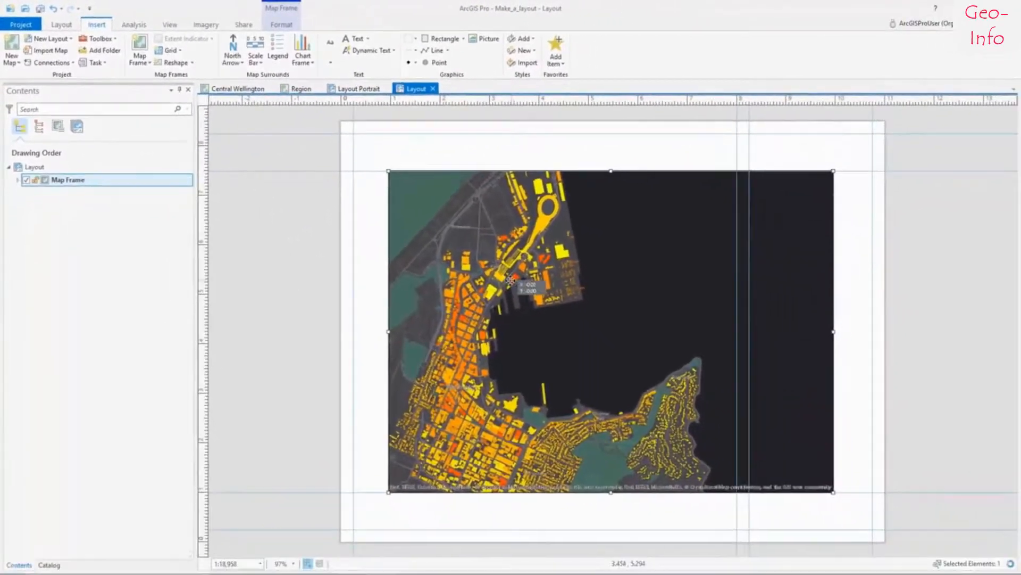
drag(510, 280, 477, 284)
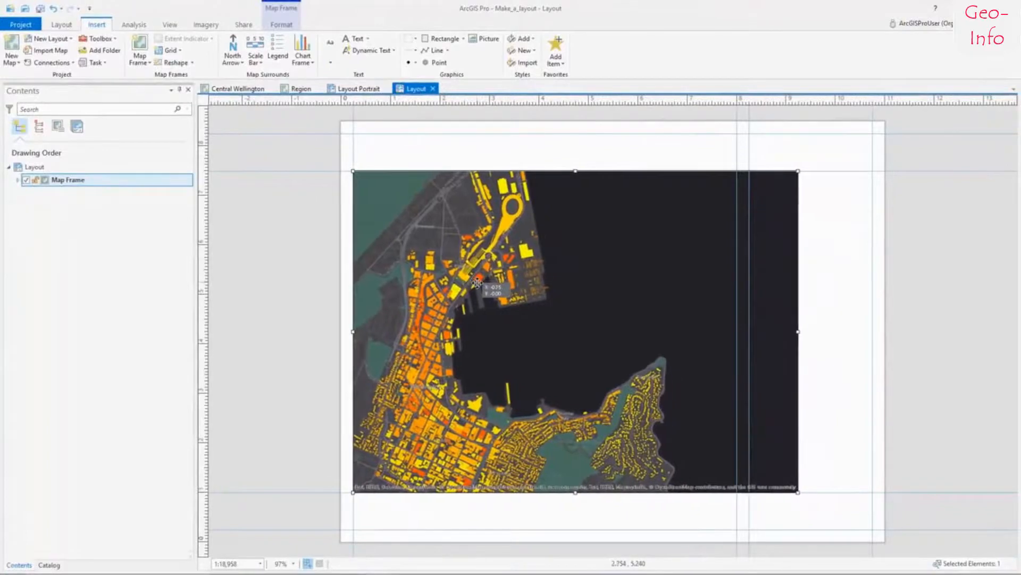
drag(797, 332, 734, 333)
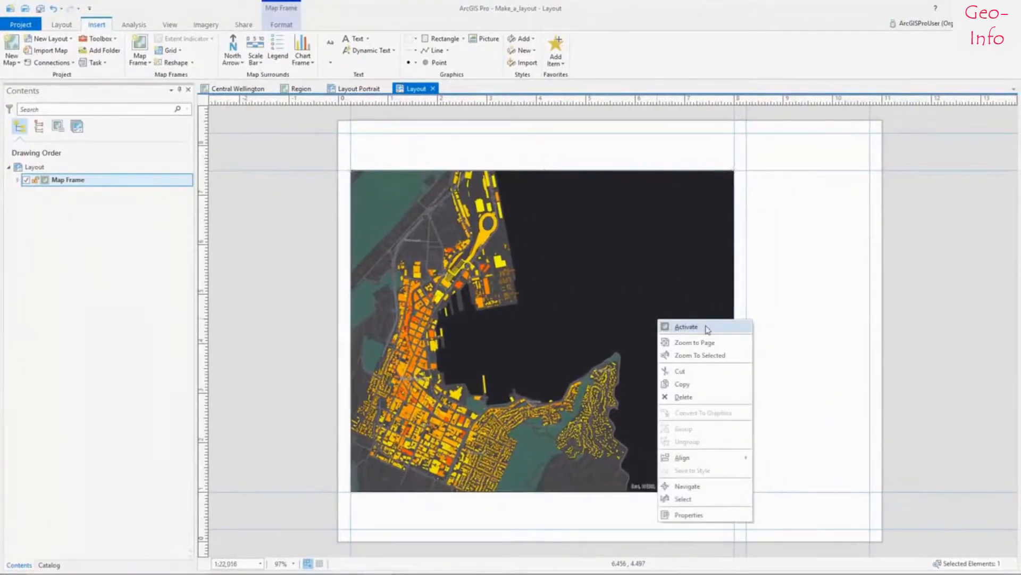
Step: Activate the map frame, pan the map to position central Wellington's buildings inside the frame, and close the activation
click(703, 329)
drag(524, 345, 559, 303)
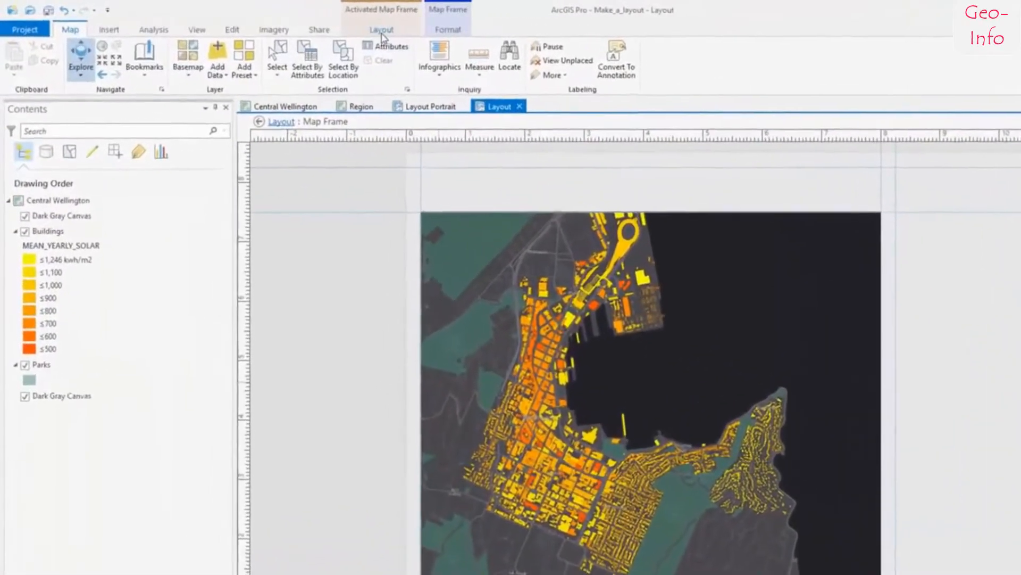
click(337, 31)
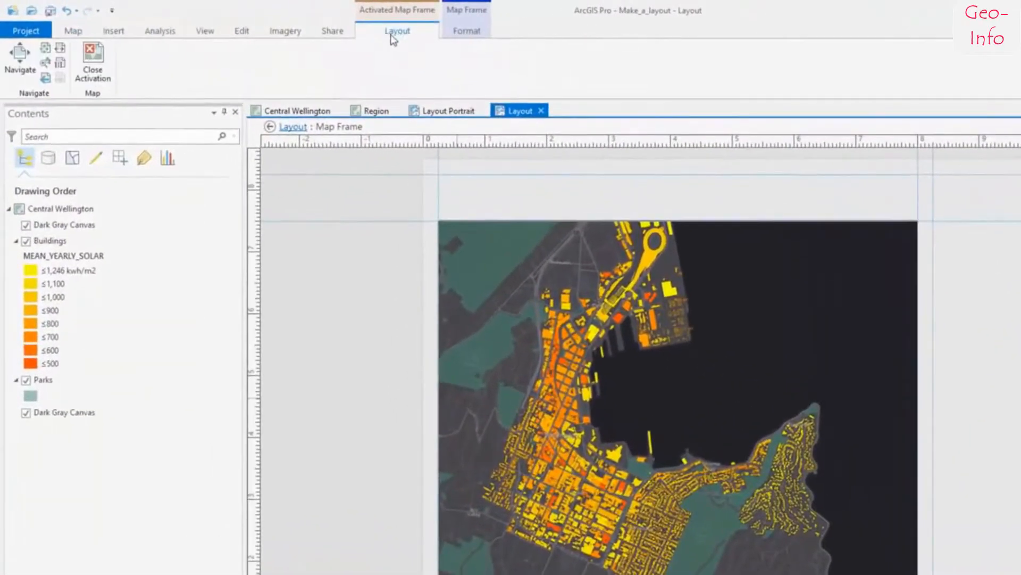
click(93, 63)
Step: Insert a legend to the right of the map frame and align it with the guides at the frame's top edge
click(113, 30)
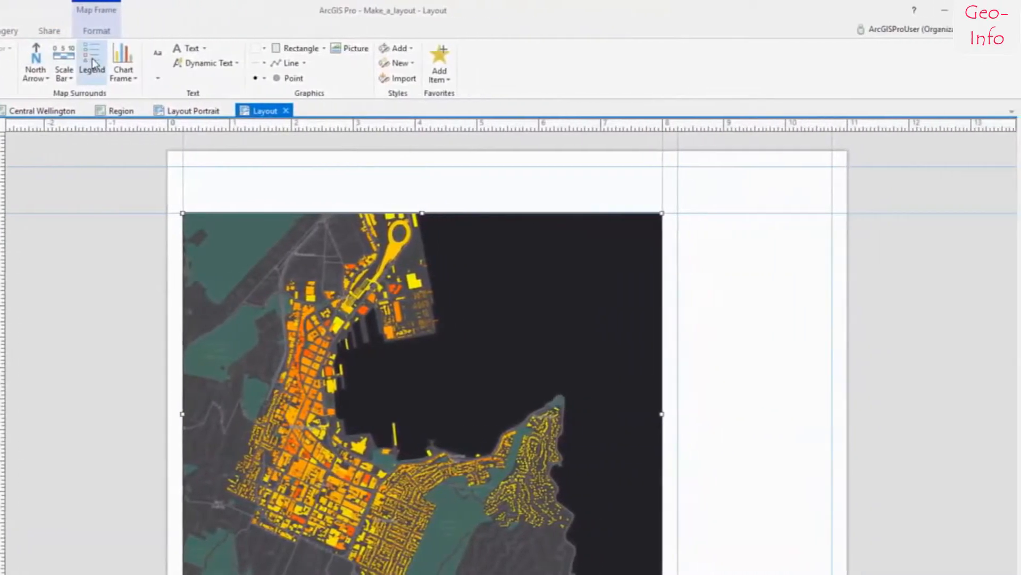
click(255, 63)
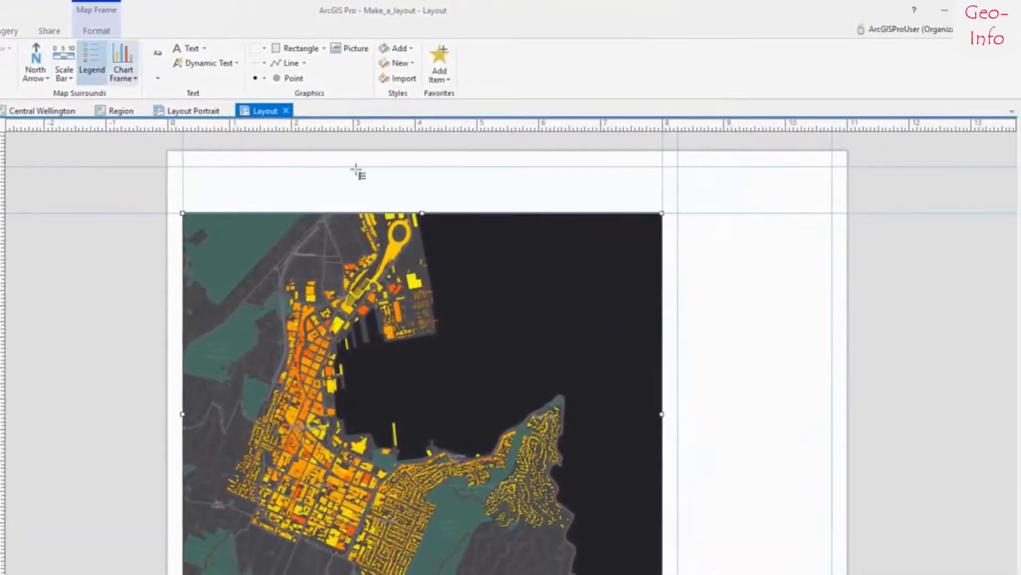
drag(753, 362, 840, 455)
drag(789, 366, 759, 314)
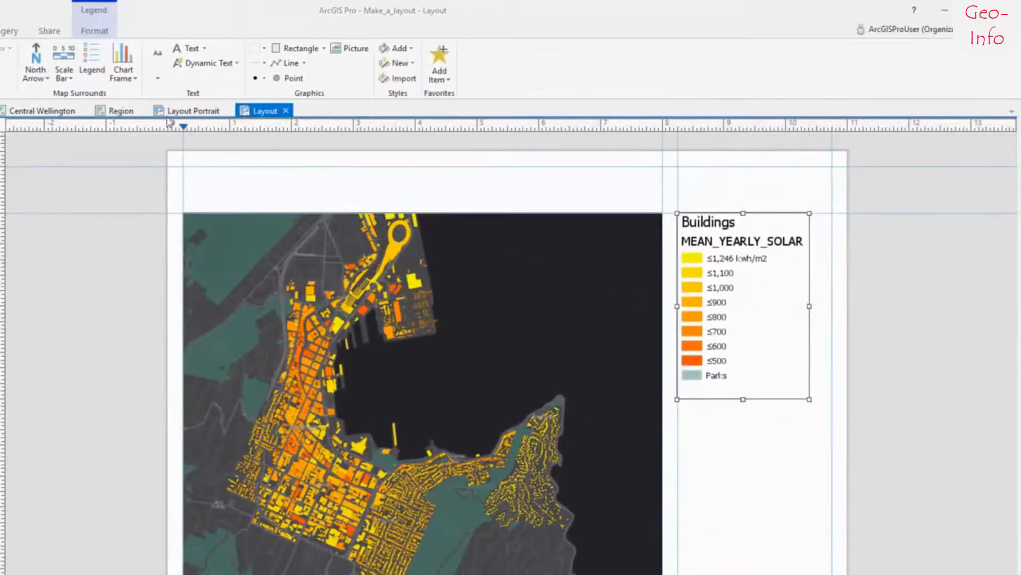
Step: Insert a north arrow in the first gallery style and place it just below the map frame's lower-left corner
click(48, 78)
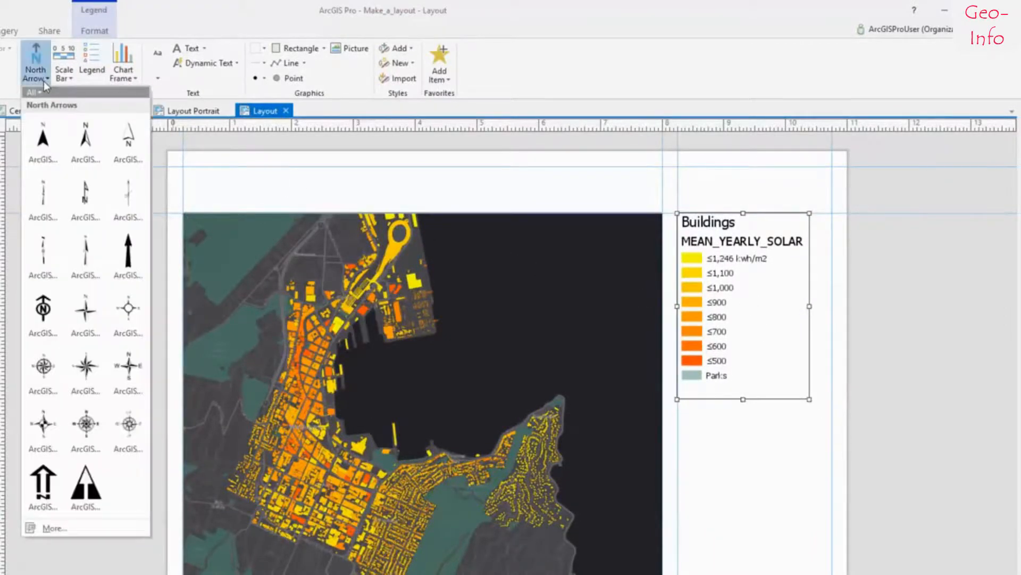
click(41, 130)
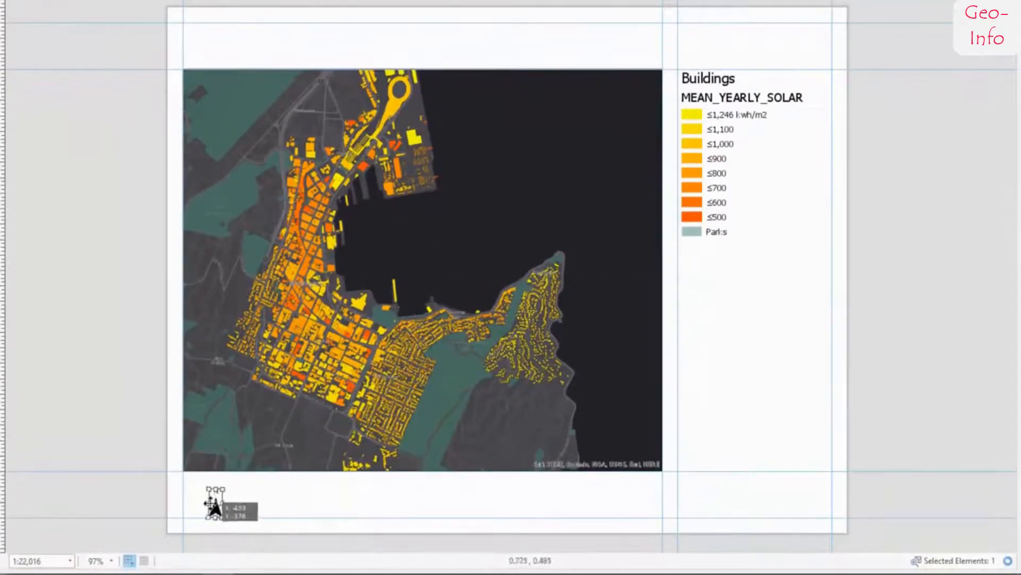
click(191, 491)
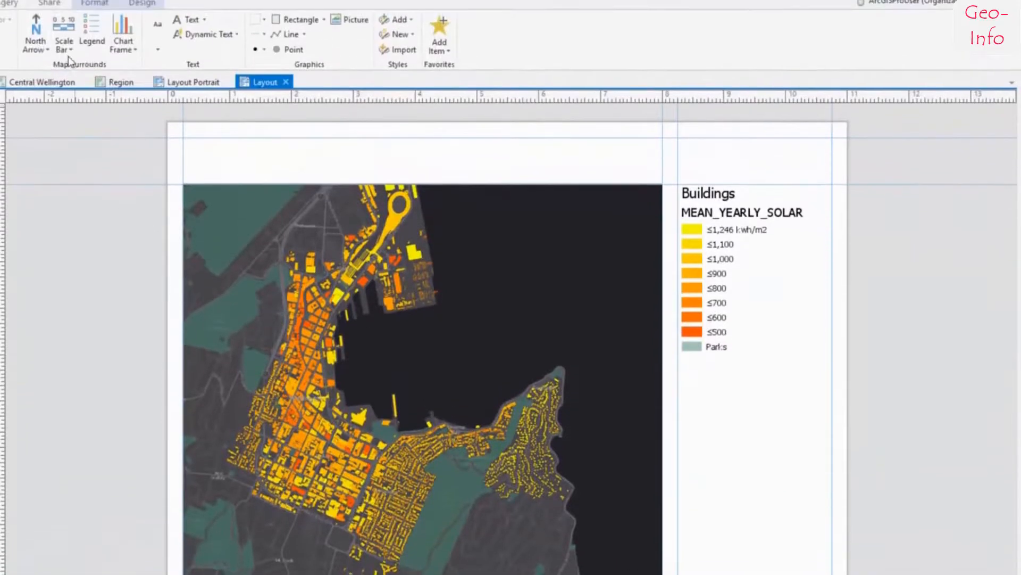
Step: Insert a Scale Line 1 Metric scale bar and move it below the map frame beside the north arrow
click(64, 78)
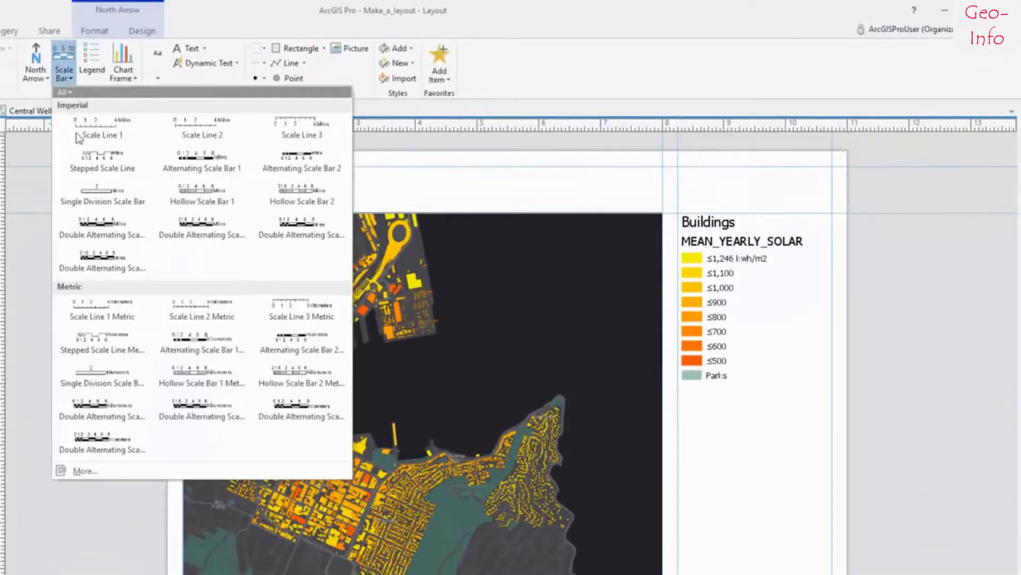
click(108, 311)
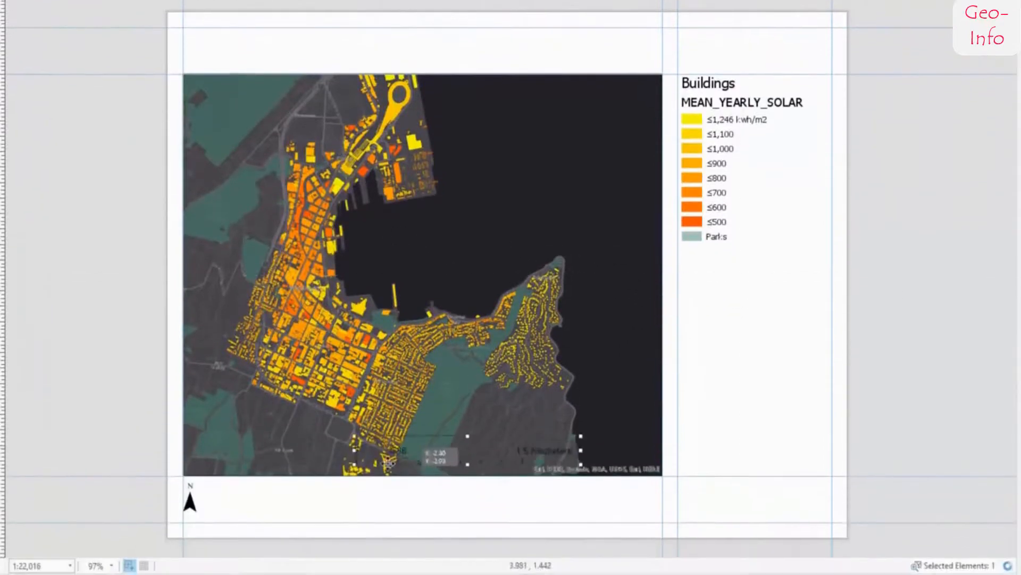
click(317, 485)
drag(317, 485, 264, 490)
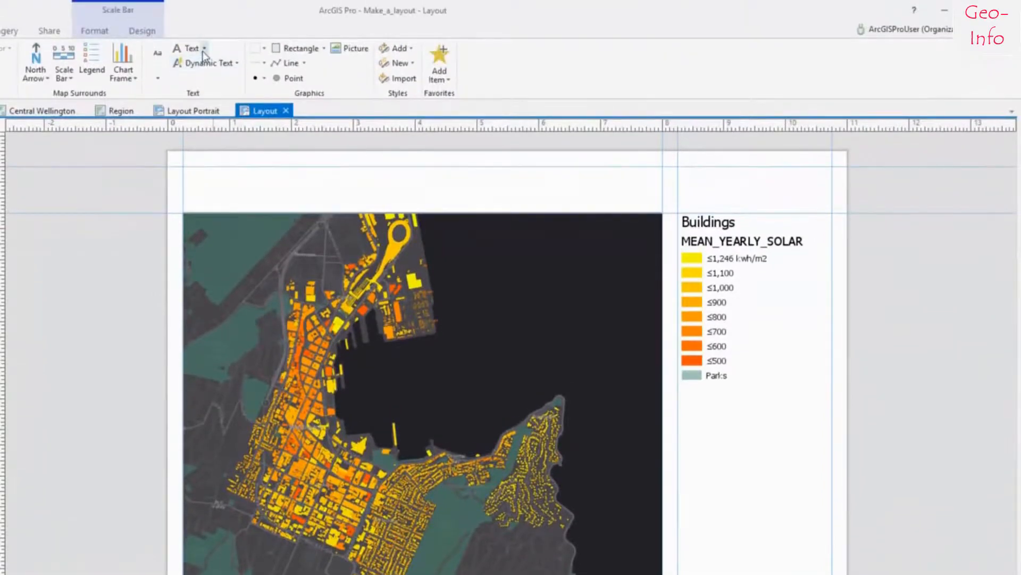
Step: Insert the title text "Solar Radiation for Buildings in Central Wellington" above the map frame
click(204, 48)
click(208, 68)
click(296, 186)
text(Solar Radiation for Buildings in Central Wellington)
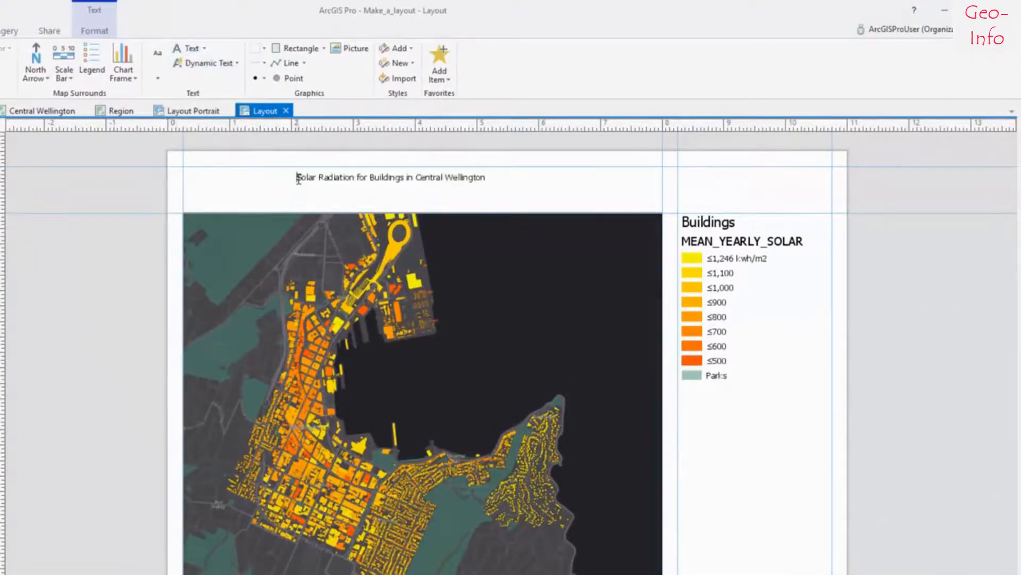
Step: Format the title as 22 pt bold and snap it to the guides above the map frame's left edge
drag(297, 178, 469, 171)
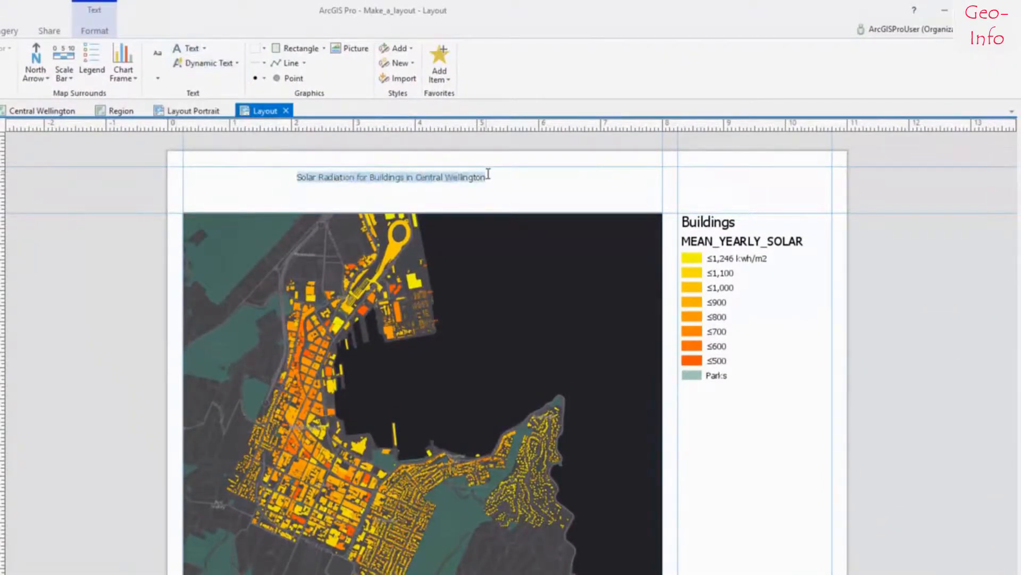
click(109, 32)
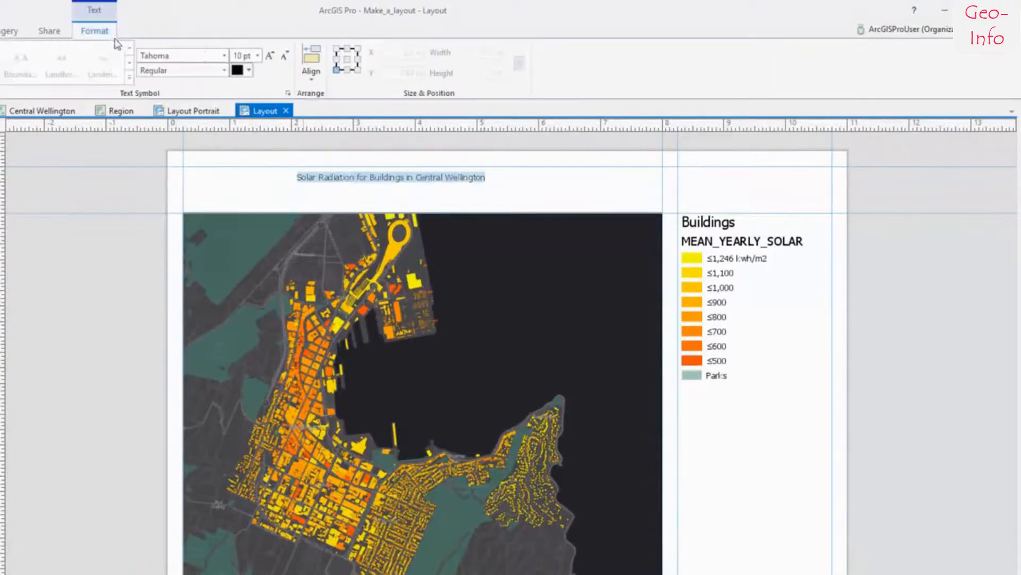
click(258, 55)
click(253, 219)
click(223, 70)
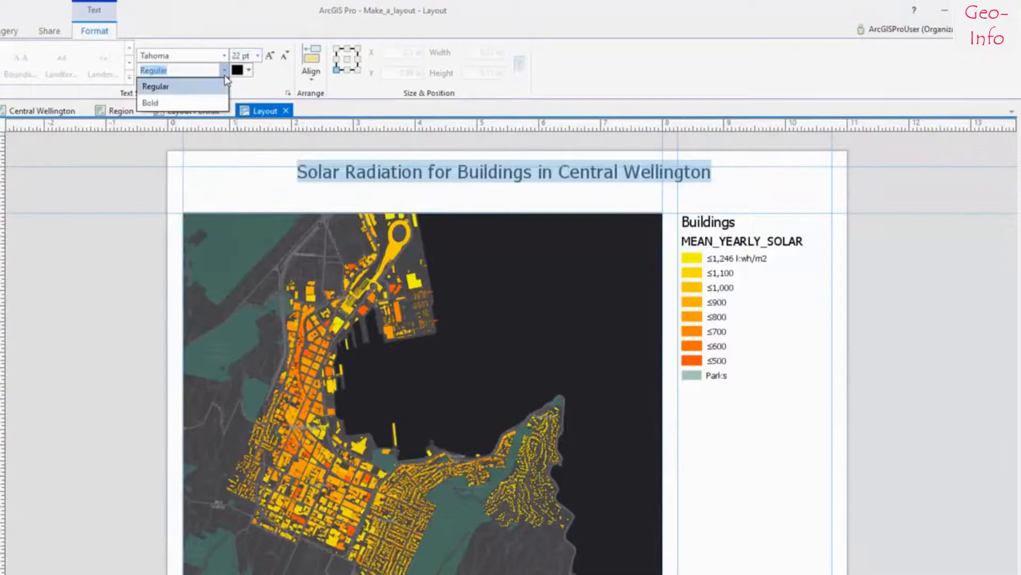
click(212, 101)
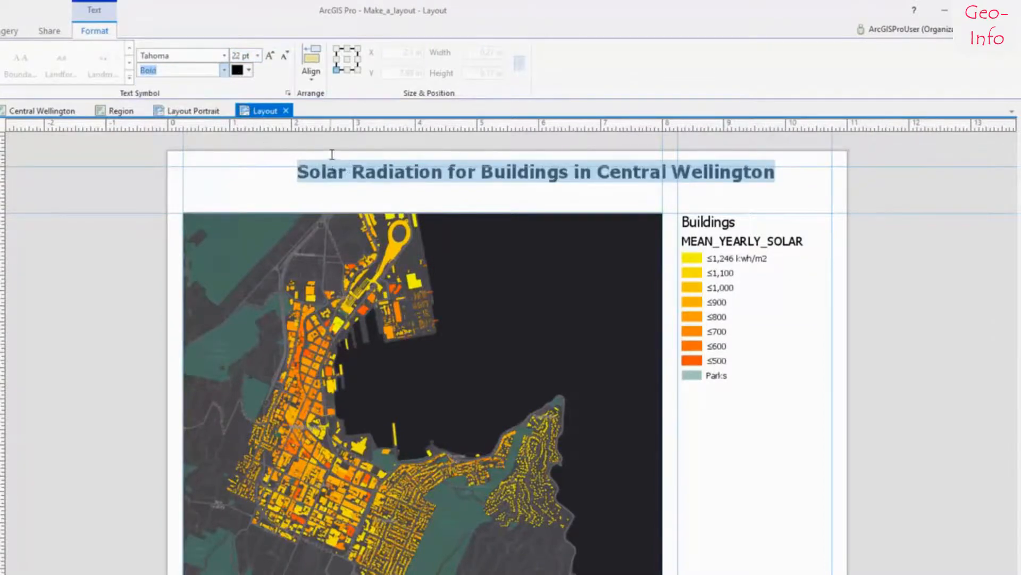
click(332, 154)
drag(338, 175, 224, 182)
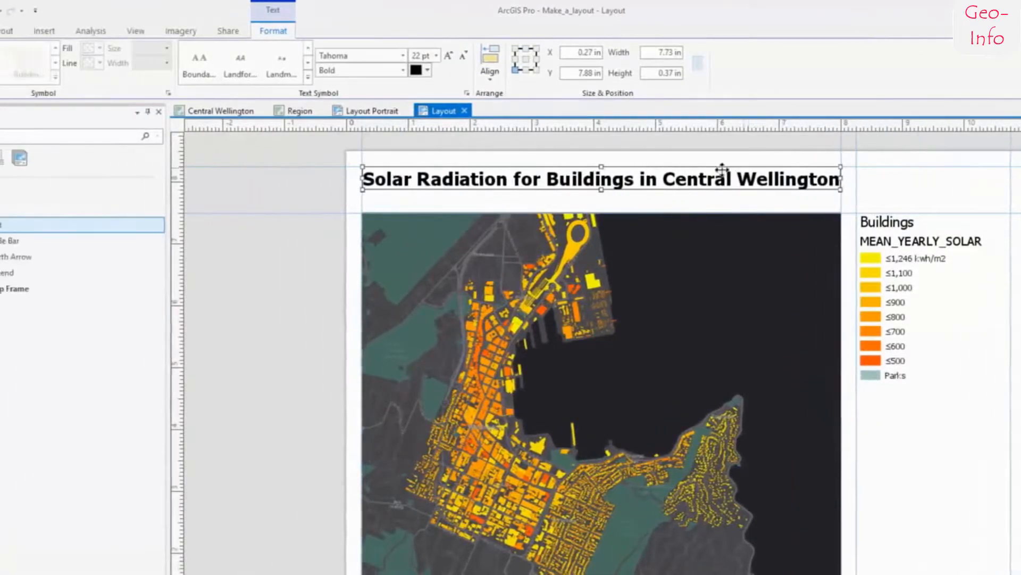
Step: Insert a rectangular text block below the legend describing average annual rooftop solar energy potential, what the colours indicate and how the roofs were analysed
click(51, 34)
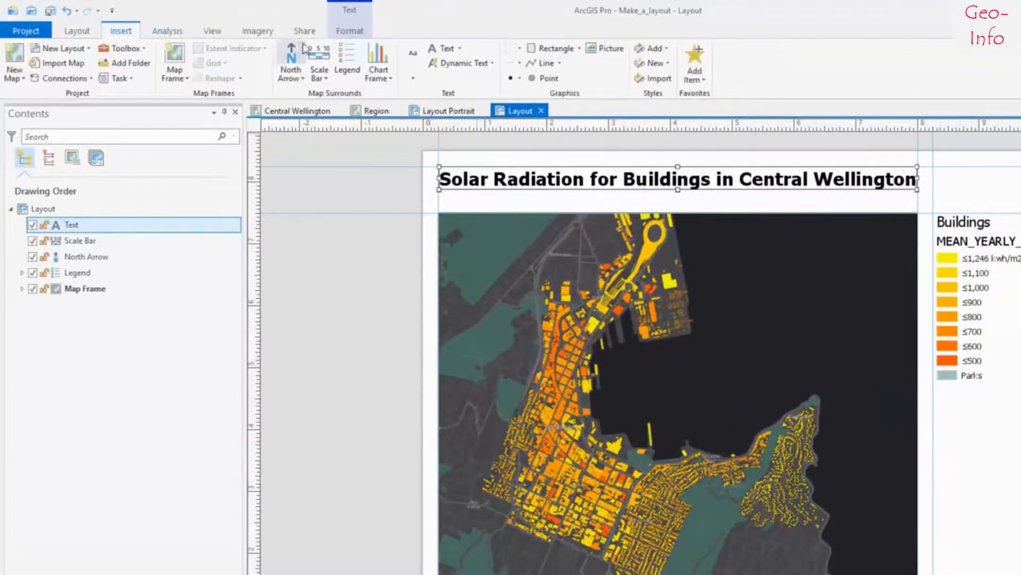
click(459, 49)
click(462, 119)
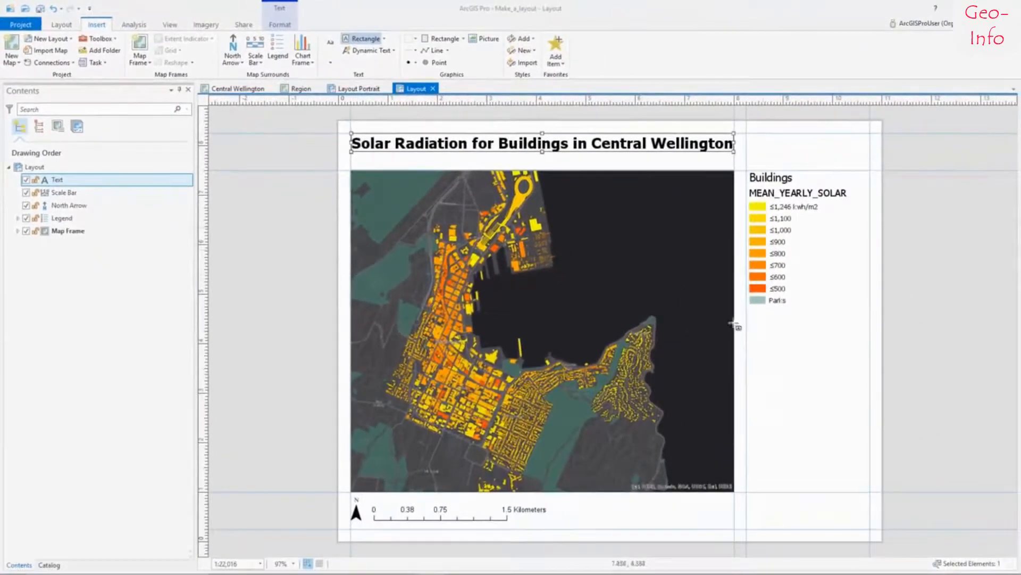
drag(766, 332, 862, 450)
text(Average annual solar energy potential values for rooftops in kilowatt-hours per square meter. Yellow and light-orange colours indicate higher-yielding locations for installing solar panels or water heating. Three-dimensional roof information was used where available; other roof structures were assumed to be flat at an estimated height. Trees were omitted from the analysis.)
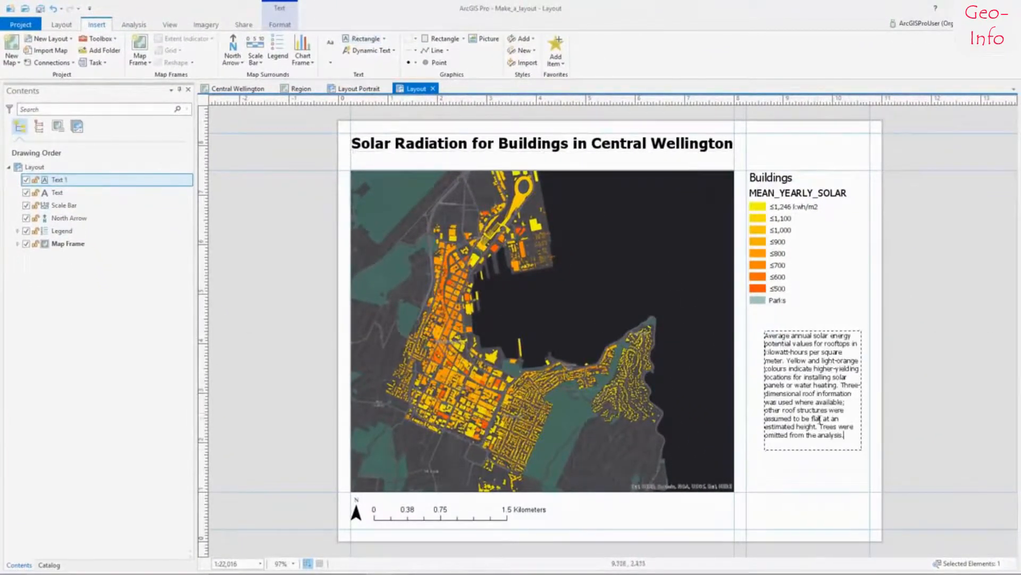
Step: Move the description block up beneath the legend, widen it to the right-hand guide and shorten it to fit the text
drag(809, 322, 791, 310)
drag(843, 379, 871, 379)
drag(808, 439, 813, 410)
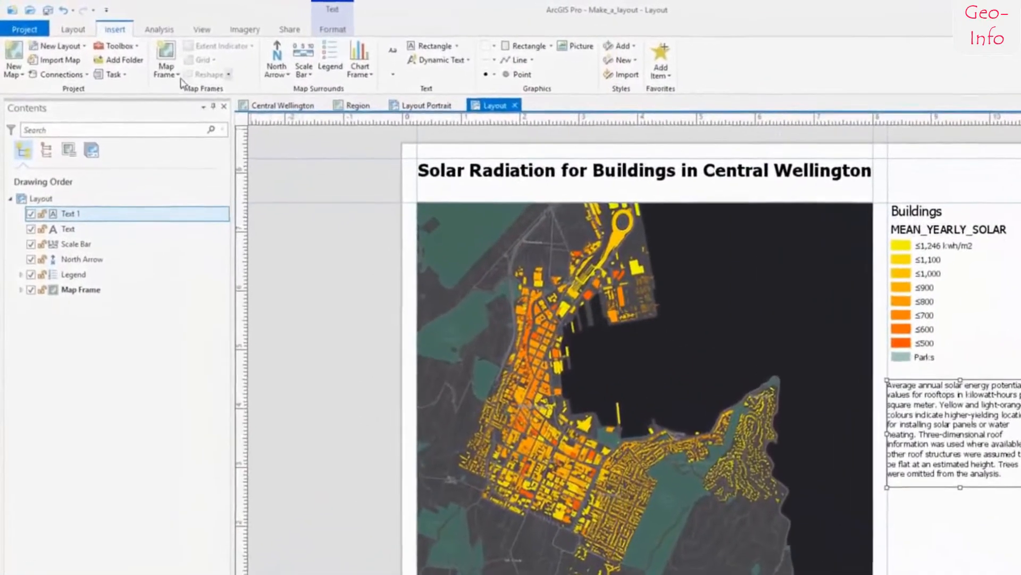
Step: Insert a map frame of the Region map and reshape it as a circle in the main map frame's upper-right corner
click(140, 62)
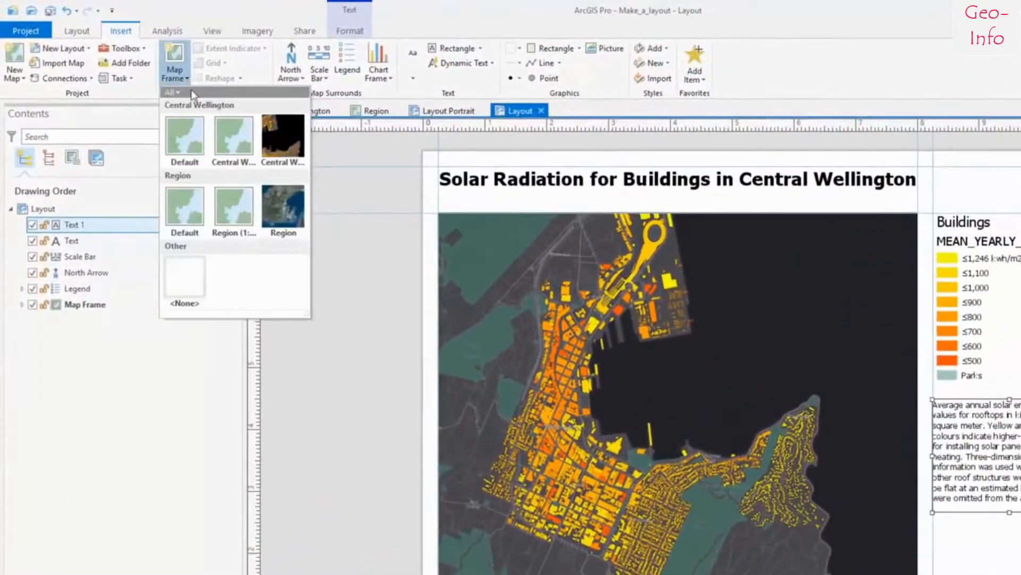
click(283, 206)
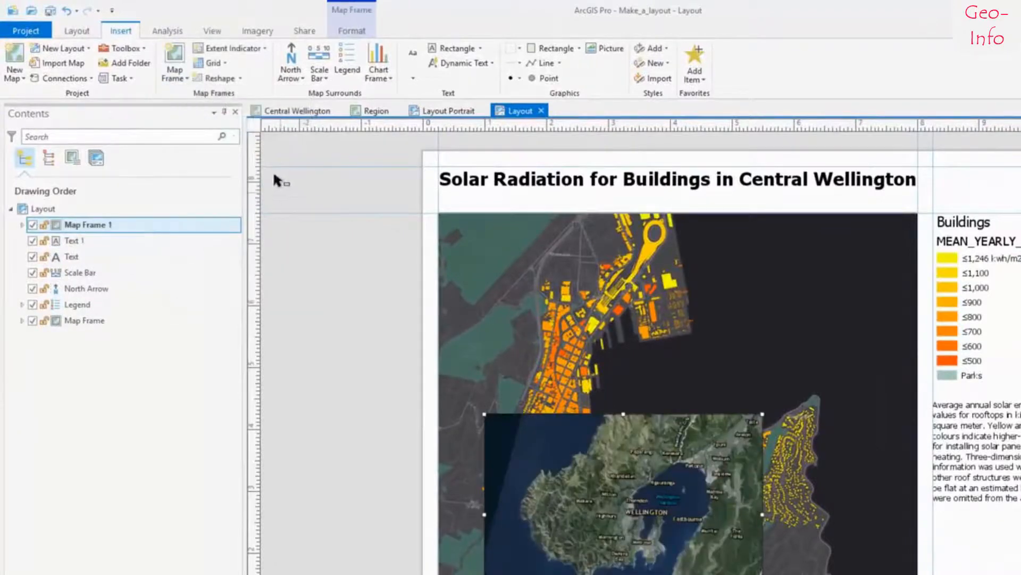
click(238, 78)
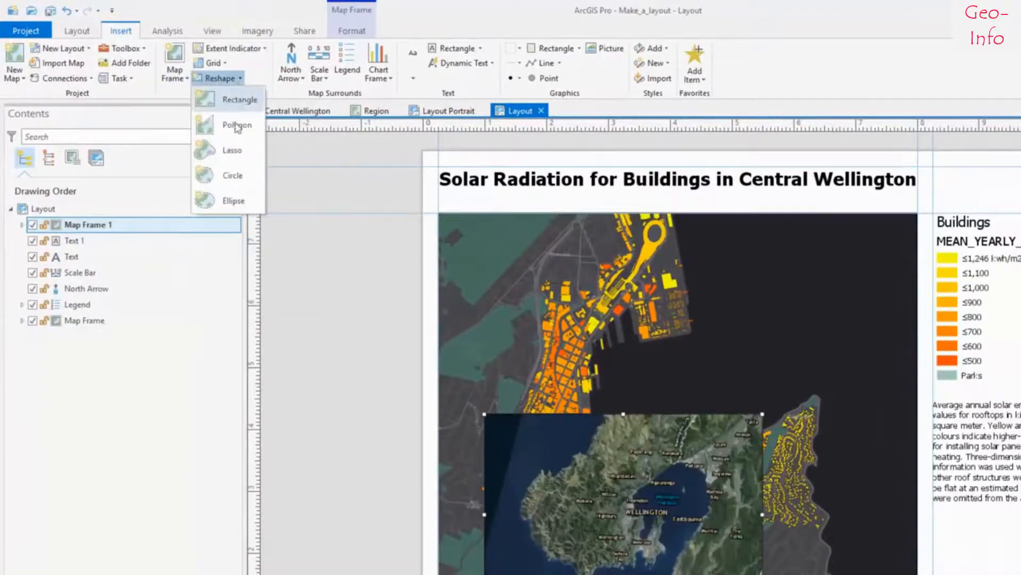
click(239, 176)
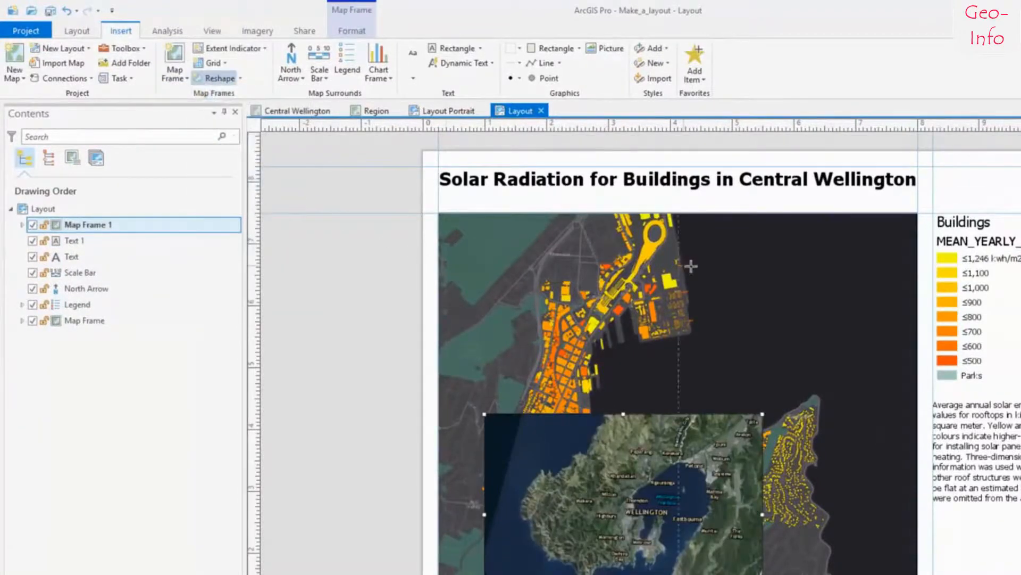
drag(770, 277, 839, 306)
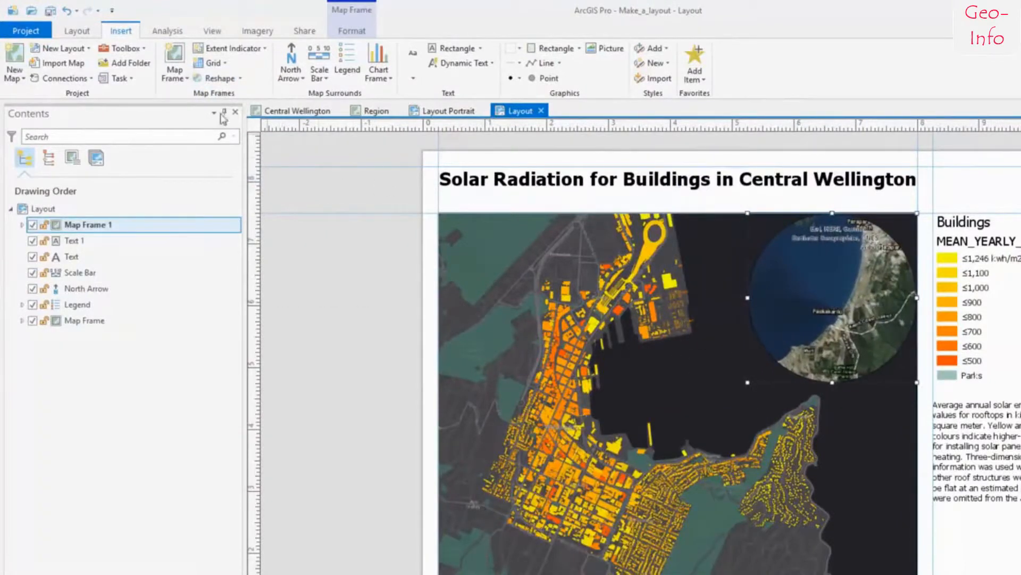
Step: Apply a bookmark to the circular inset so it shows the area around Wellington and its harbour
click(77, 31)
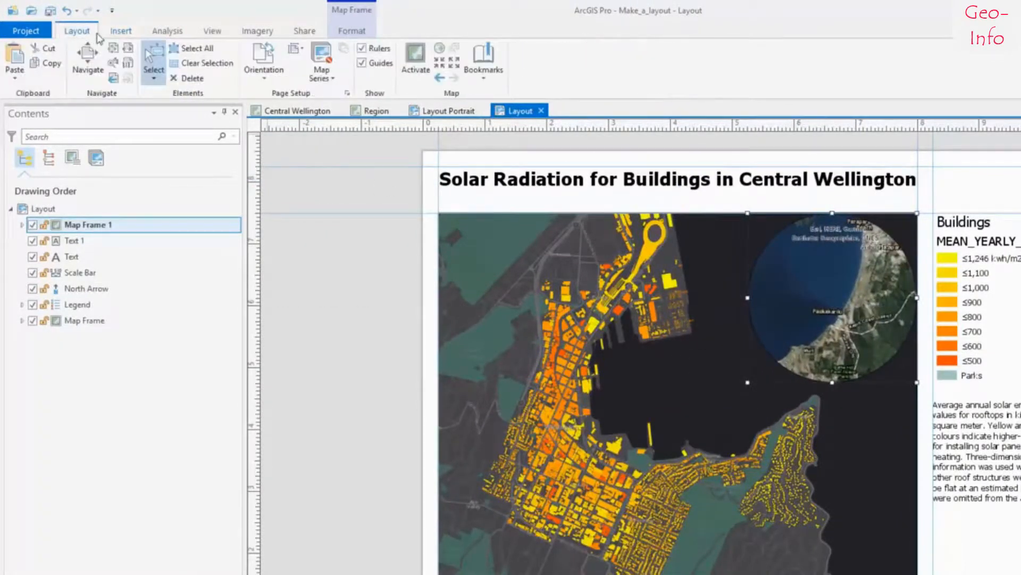
click(492, 77)
click(498, 133)
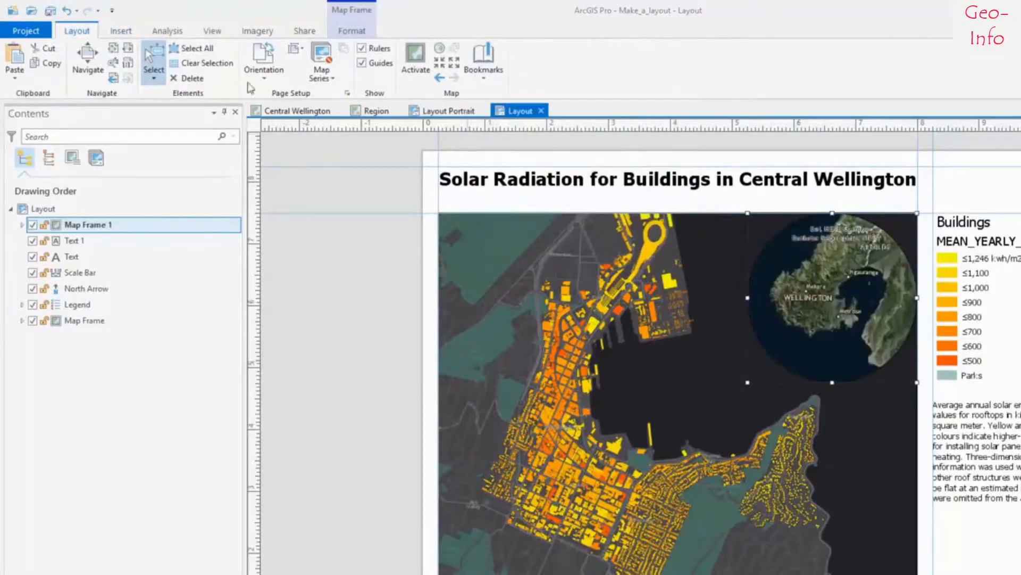
Step: Add an extent indicator to the circular inset showing the extent of the main map frame
click(122, 32)
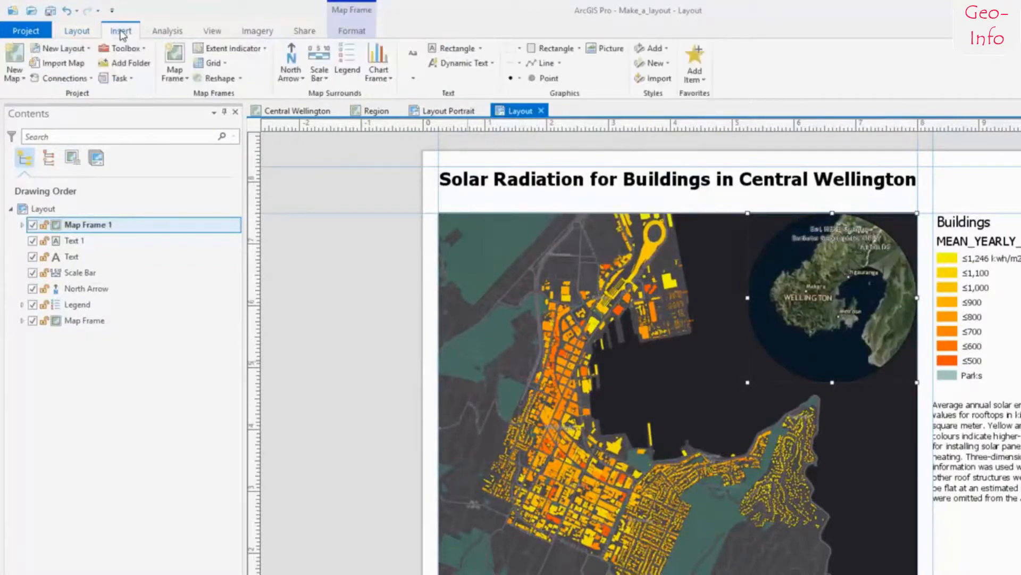
click(219, 51)
click(220, 62)
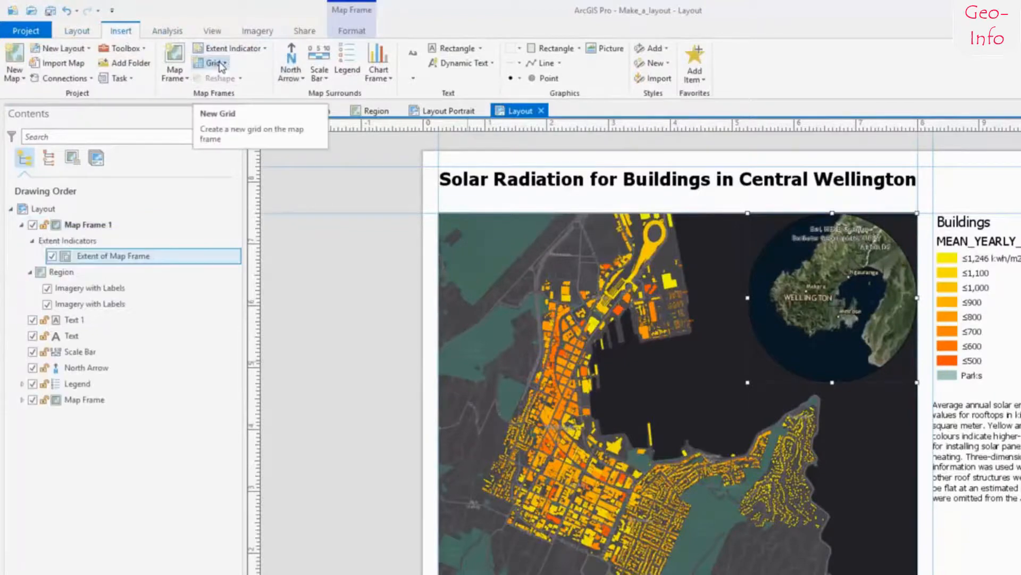
Step: Set the extent indicator's outline to yellow with a width of 2 pt
click(352, 33)
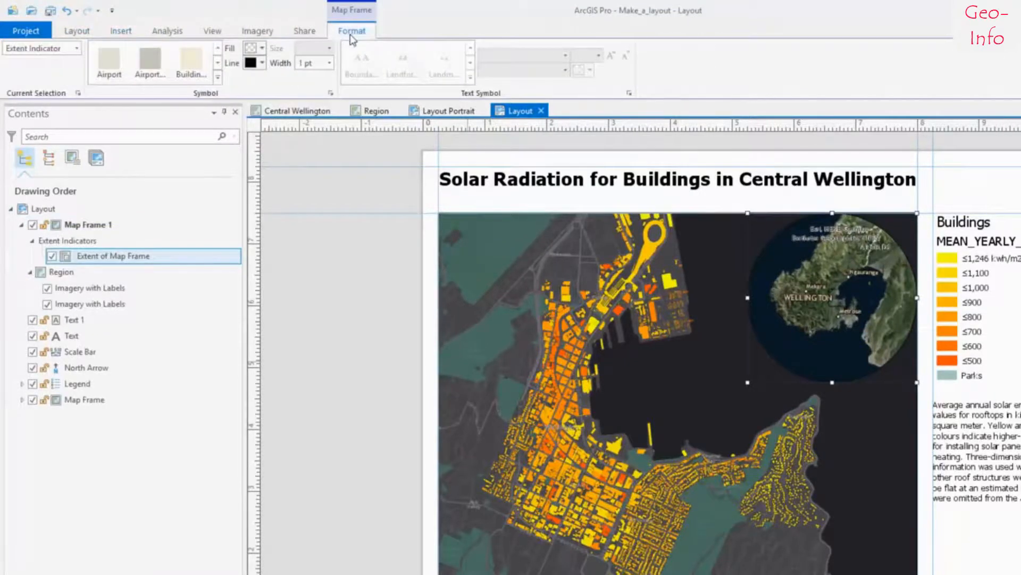
click(263, 63)
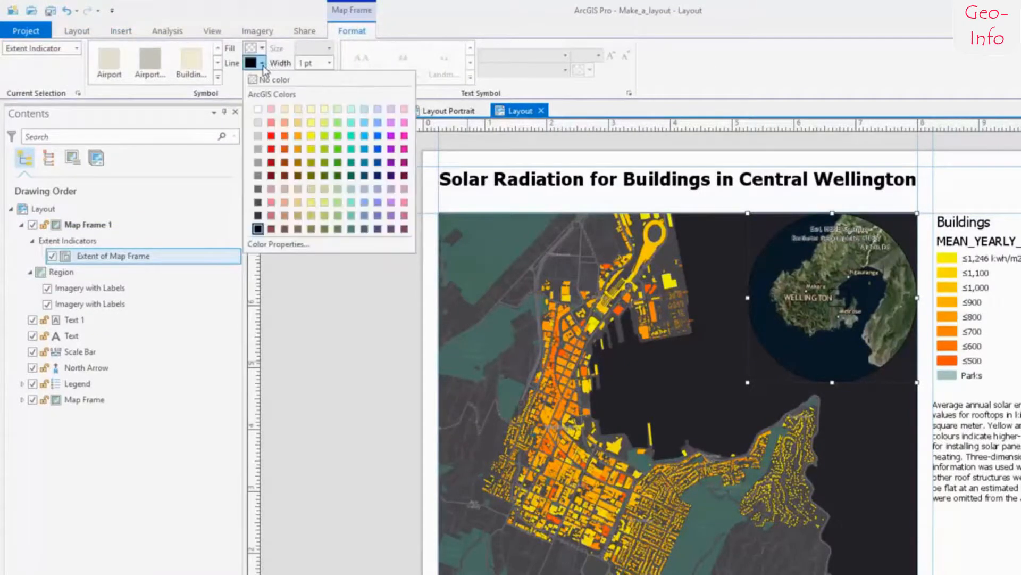
click(312, 136)
click(330, 65)
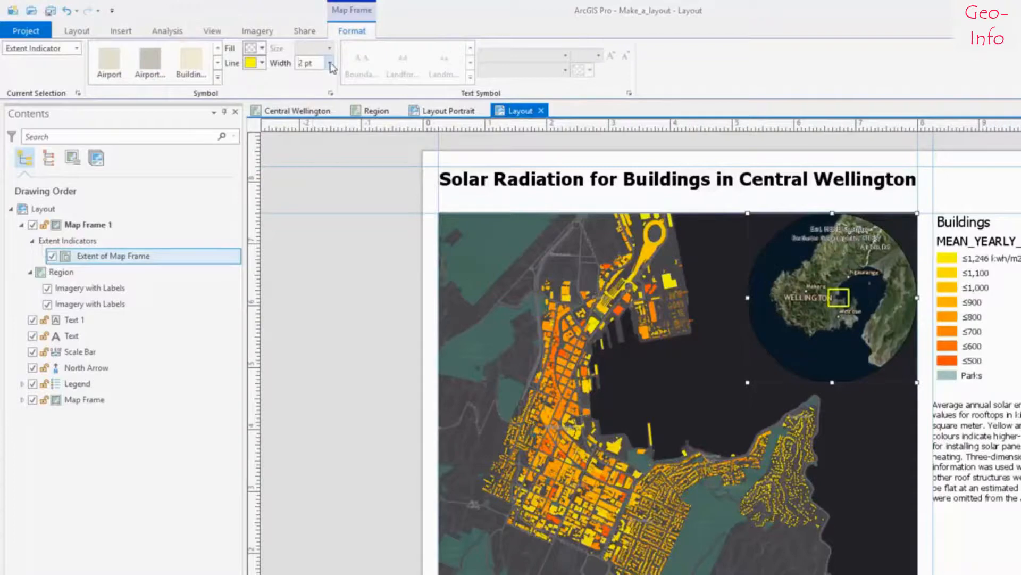
click(304, 31)
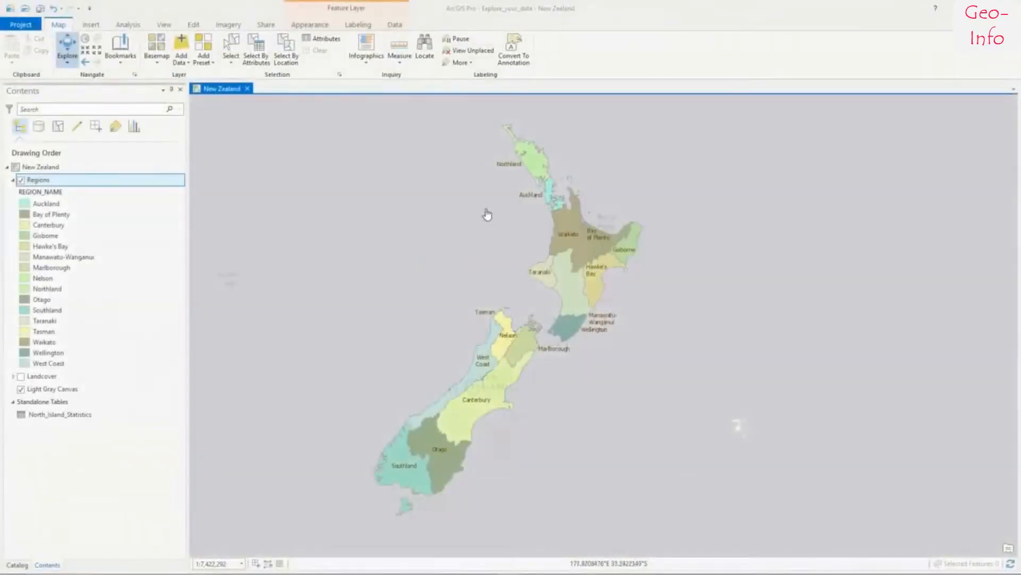
Step: Examine the attributes of the Northland, Gisborne and Wellington regions on the New Zealand map, and close the pop-up
click(536, 174)
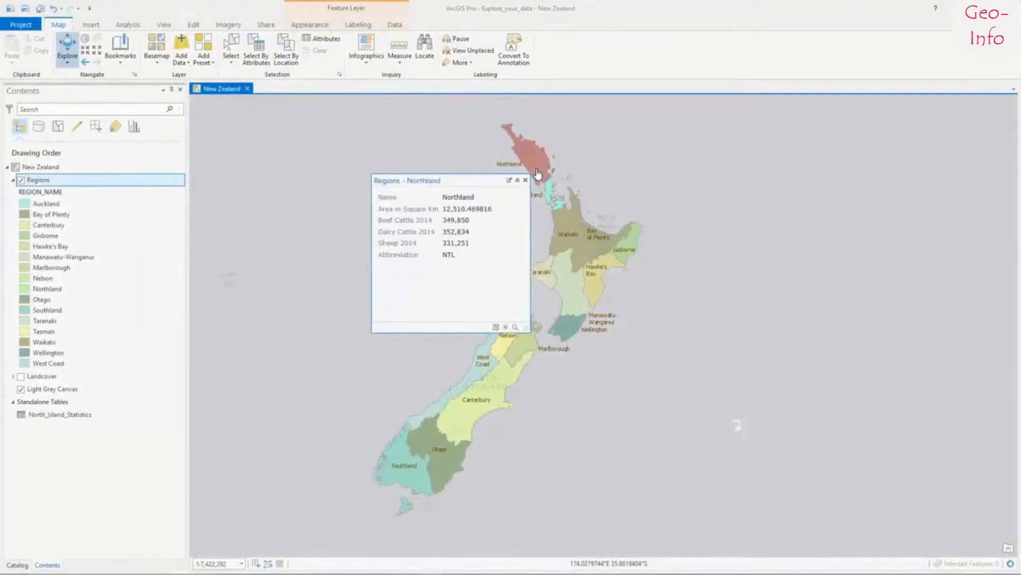
click(634, 248)
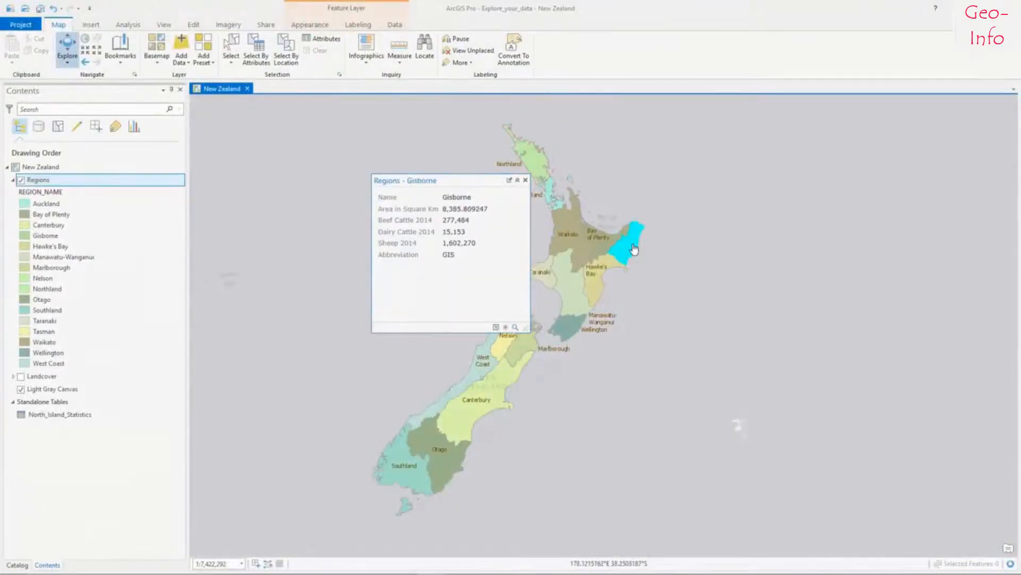
click(573, 333)
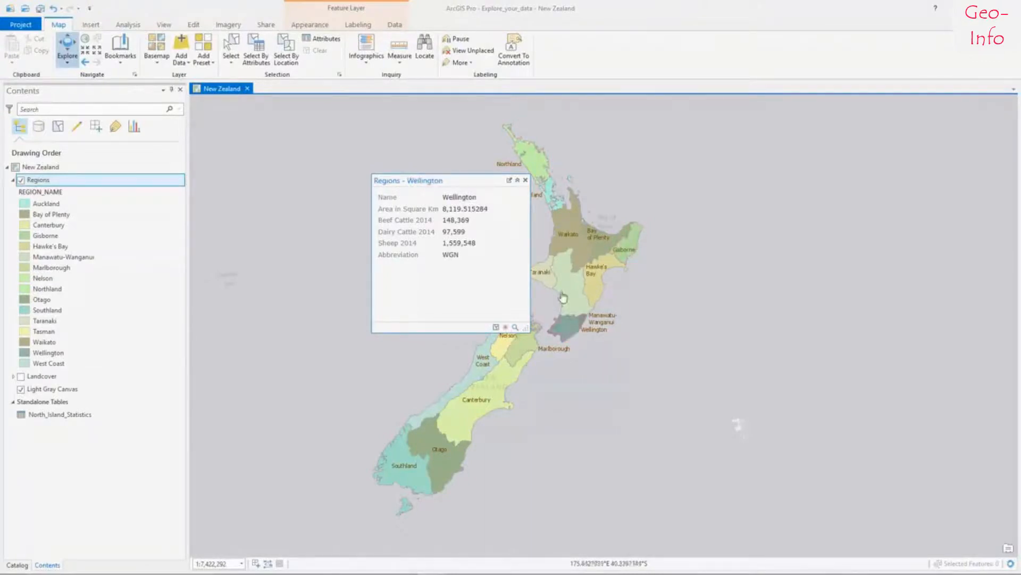
click(526, 181)
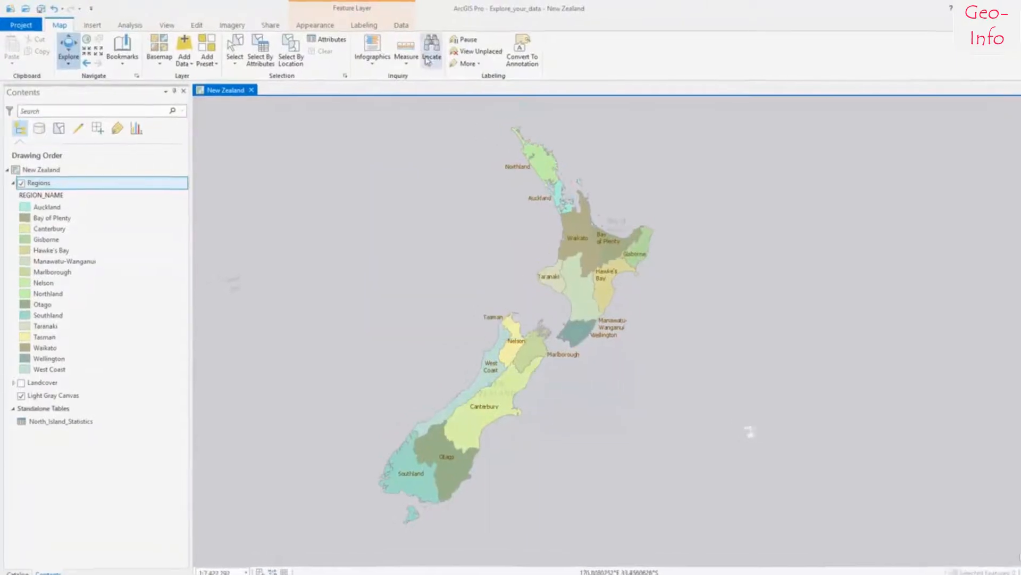
Step: Open the Regions layer's attribute table and sort it by Beef Cattle 2014 in descending order
click(395, 24)
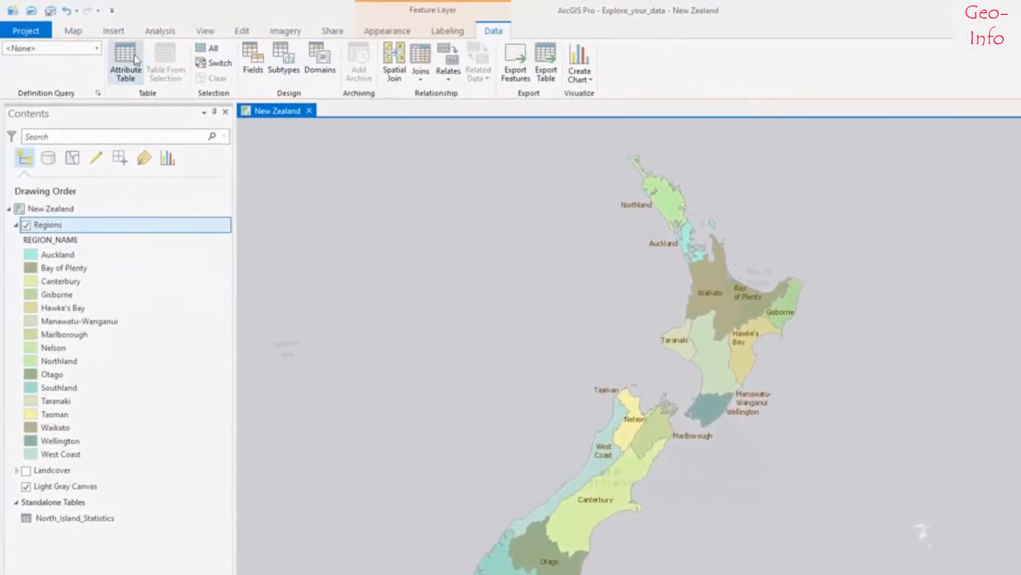
click(136, 59)
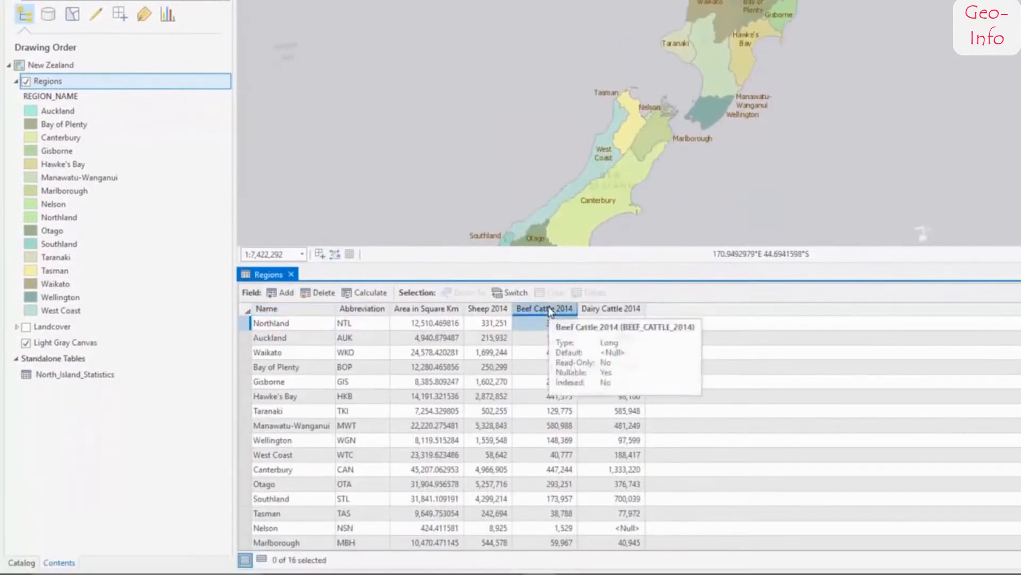
right_click(550, 311)
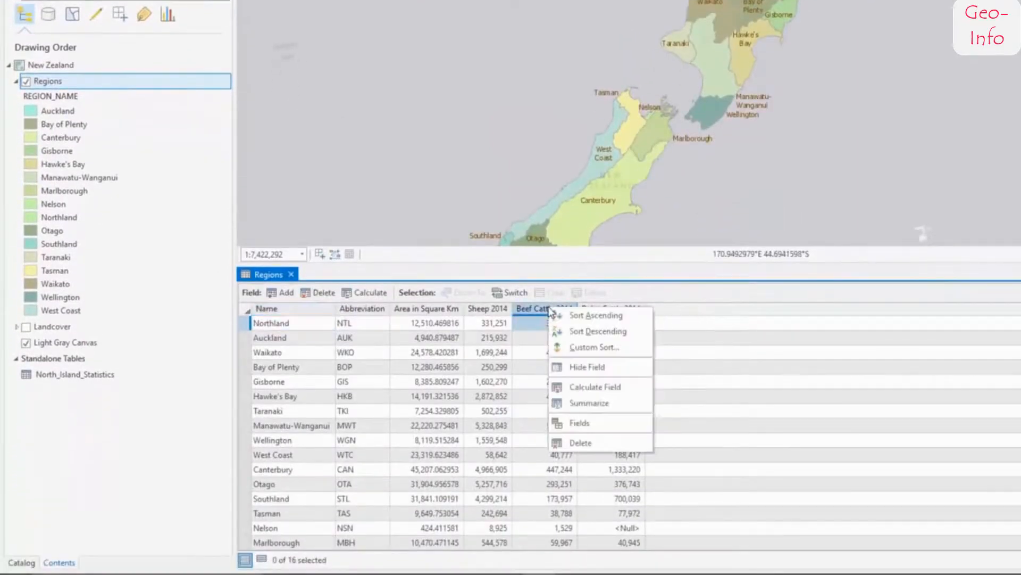
click(563, 325)
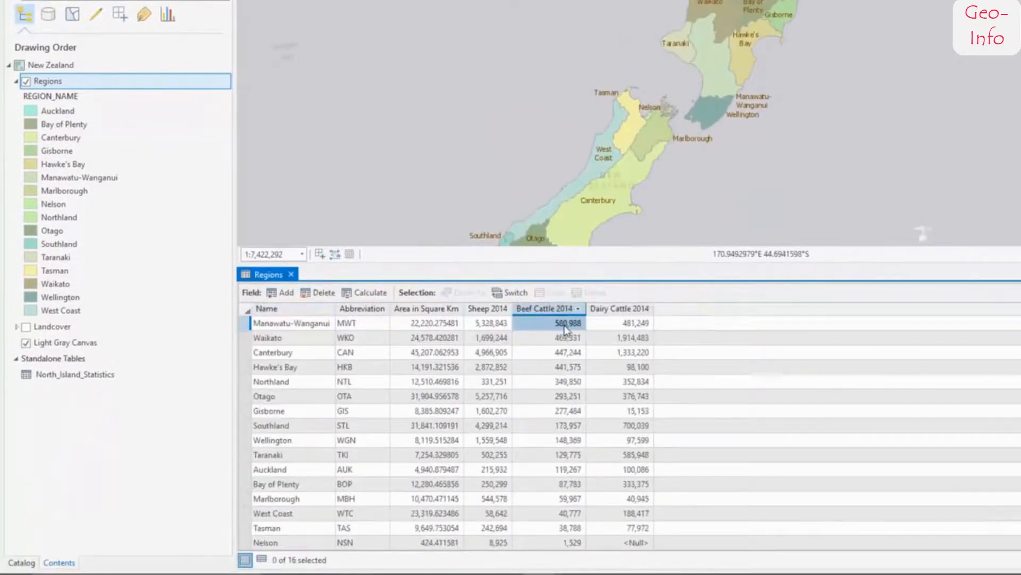
Step: Highlight Manawatu-Wanganui on the map from its table row, and close the table and clear the selection
click(247, 323)
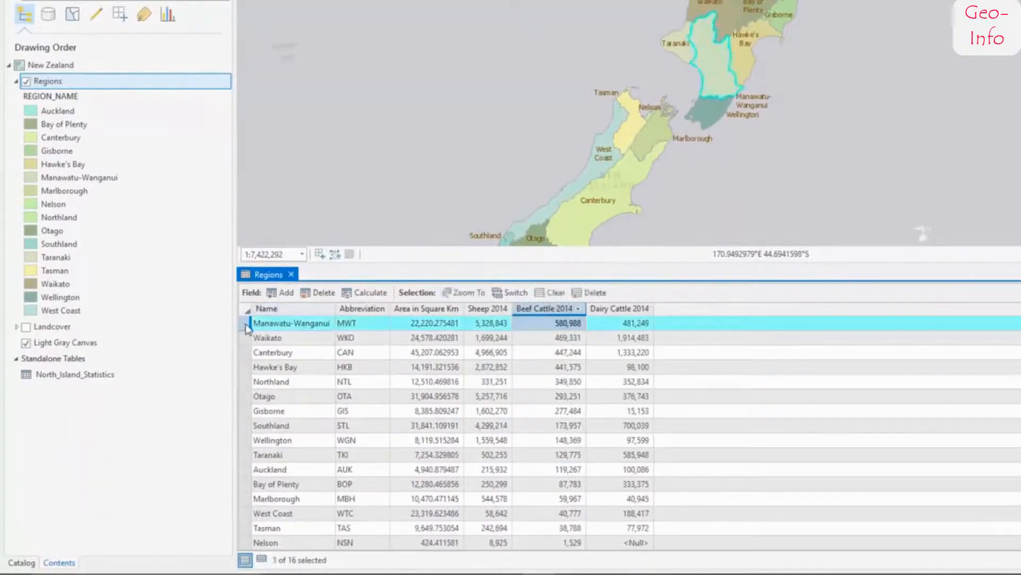
click(291, 274)
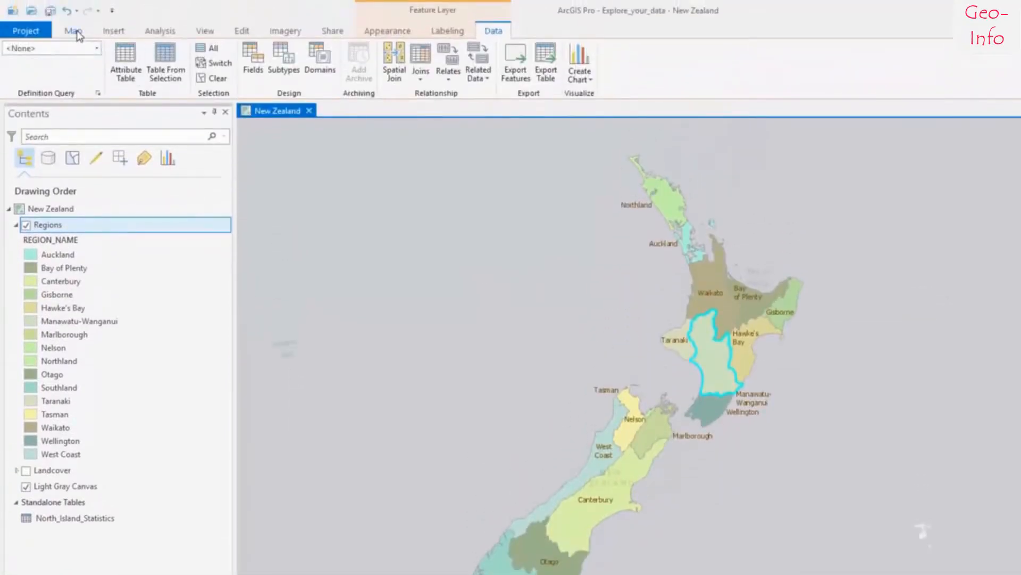
click(74, 32)
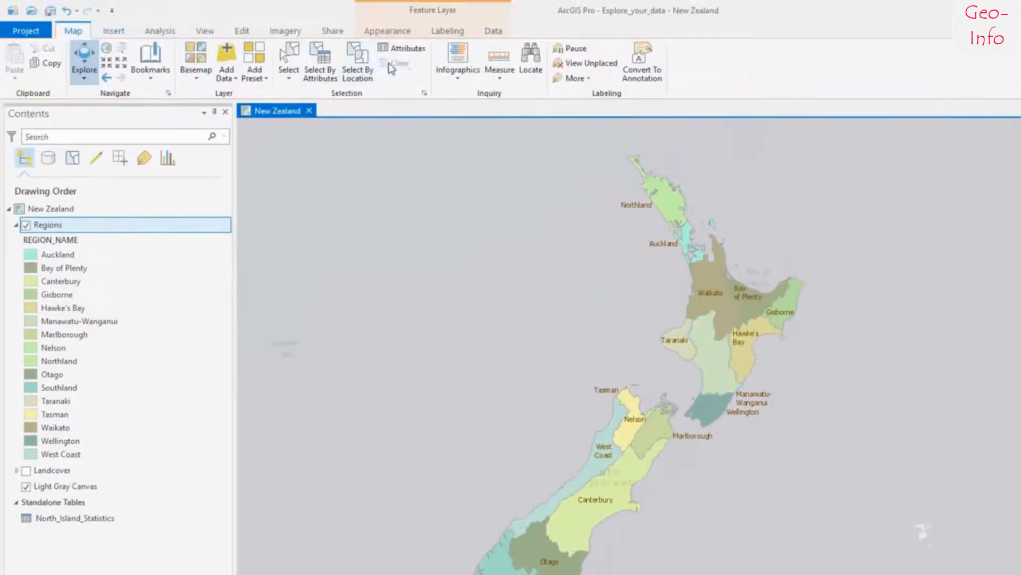
Step: Select the South Island regions on the New Zealand map with a selection rectangle
click(284, 76)
click(322, 98)
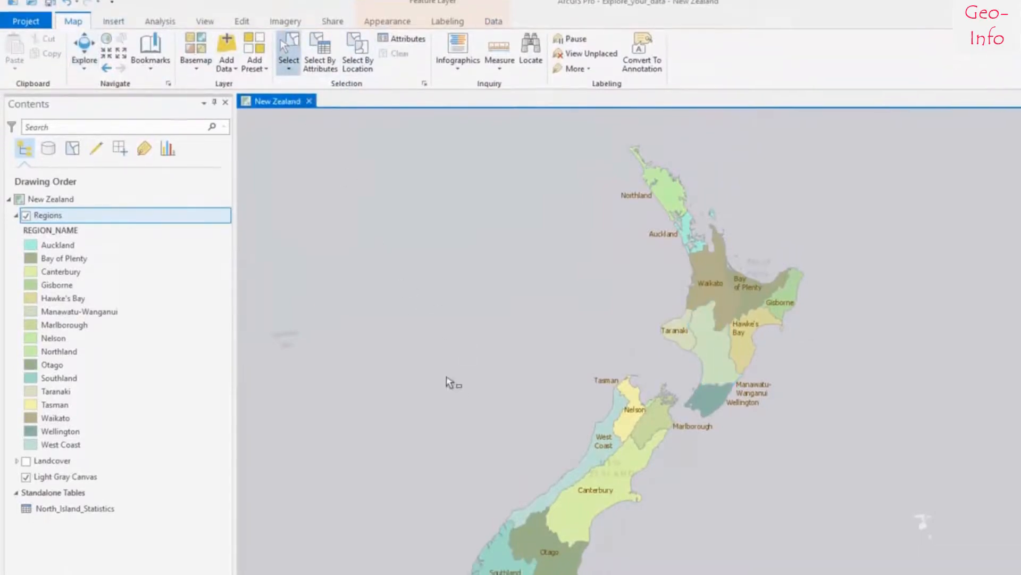
drag(446, 385, 654, 574)
drag(655, 510, 654, 526)
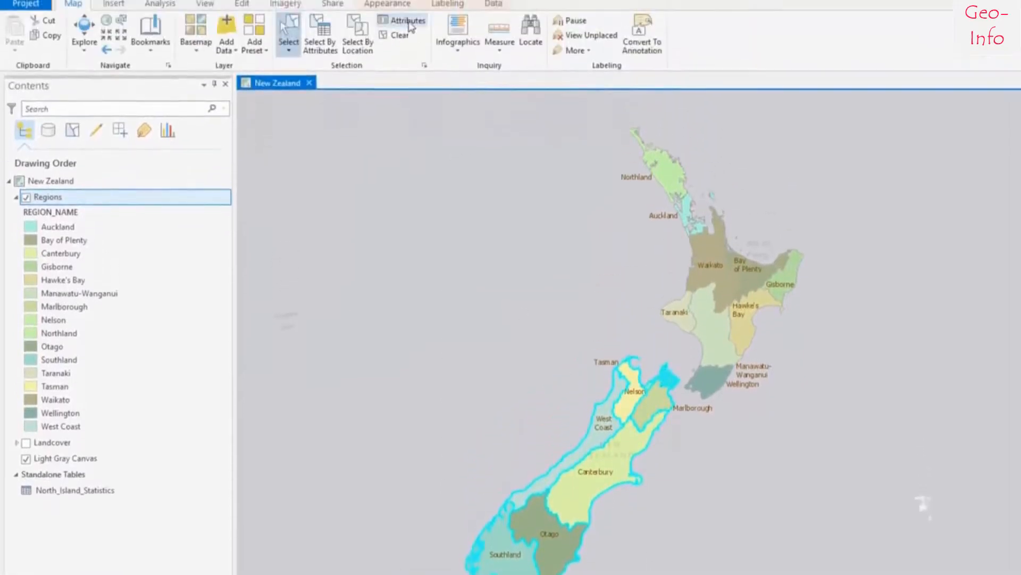
Step: Examine the selected regions' attributes and the West Coast's geometry vertices, close the attribute view, and clear the selection
click(408, 21)
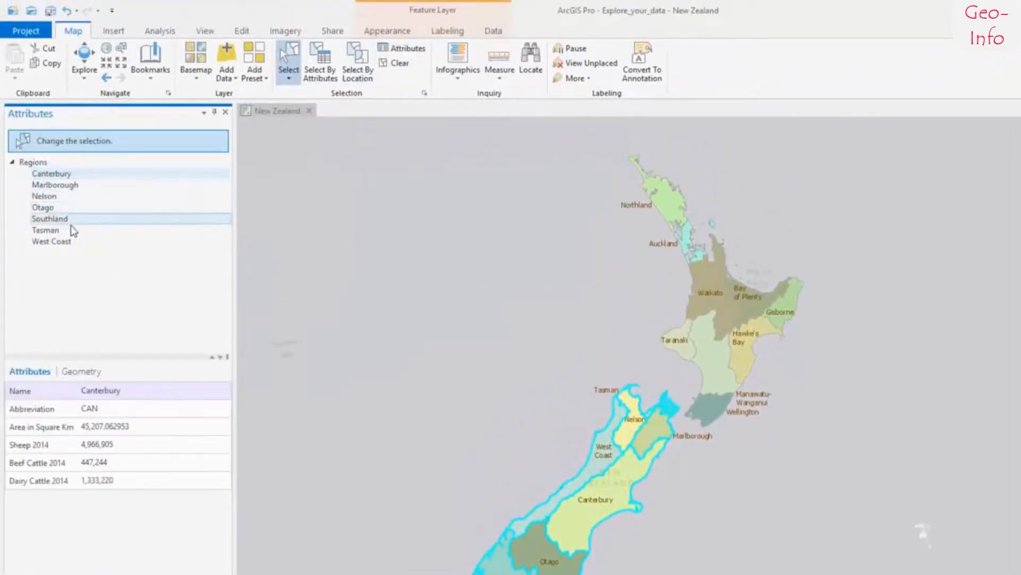
click(71, 242)
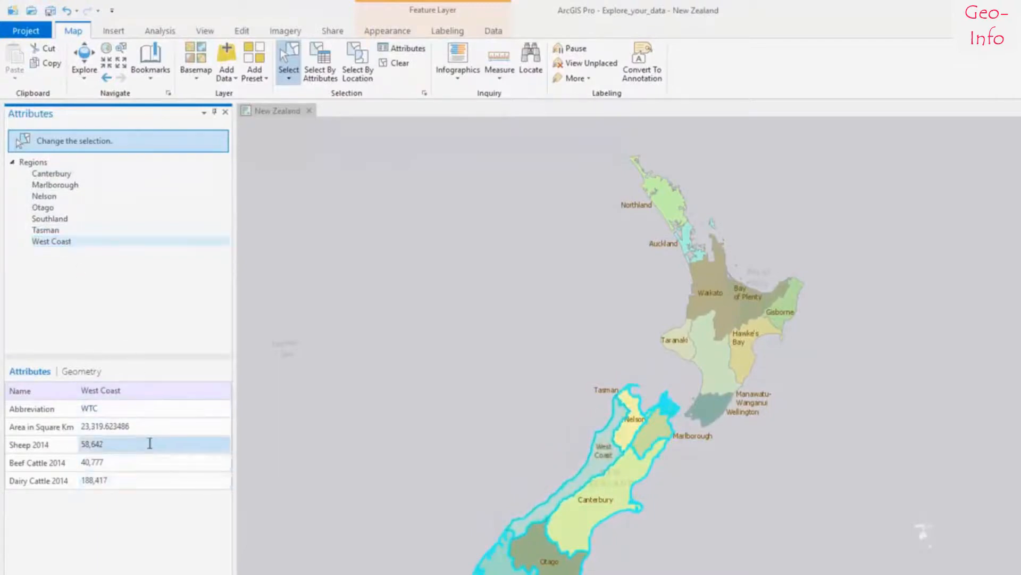
click(98, 372)
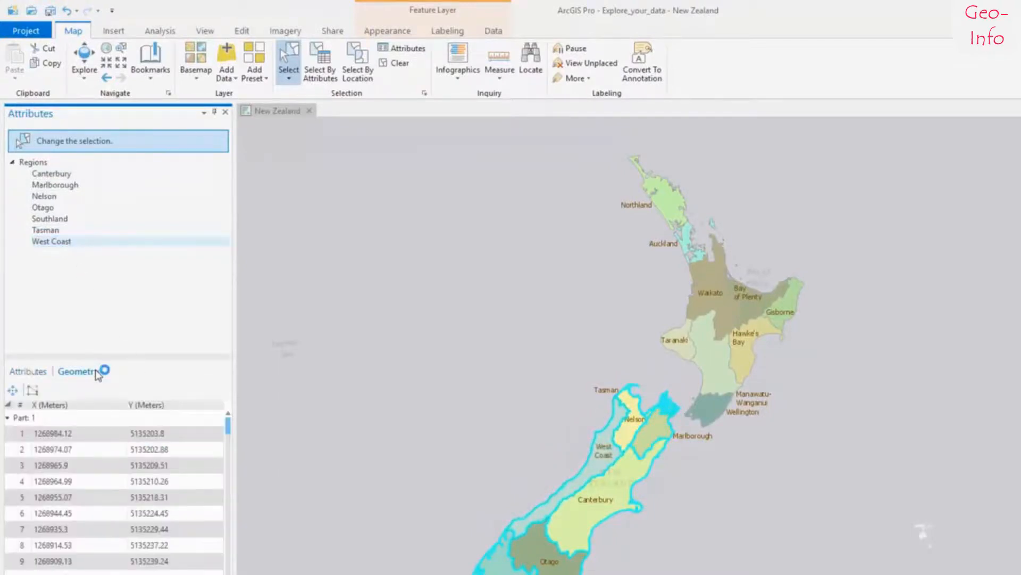
click(226, 112)
click(397, 62)
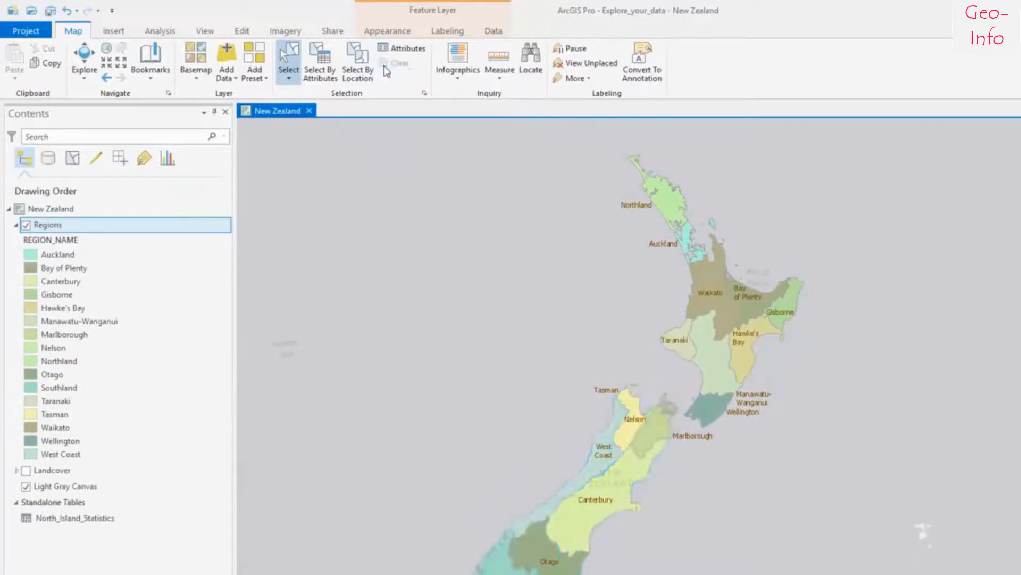
Step: Start a Select Layer By Attribute query on Regions with the clause Sheep 2014 is Greater Than or Equal to 1000000
click(320, 61)
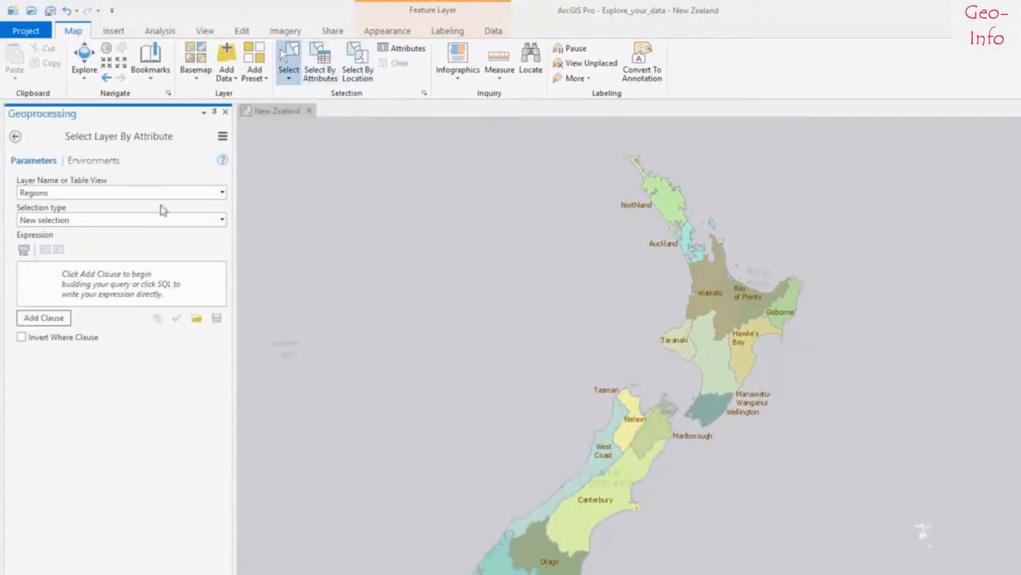
click(46, 317)
click(62, 296)
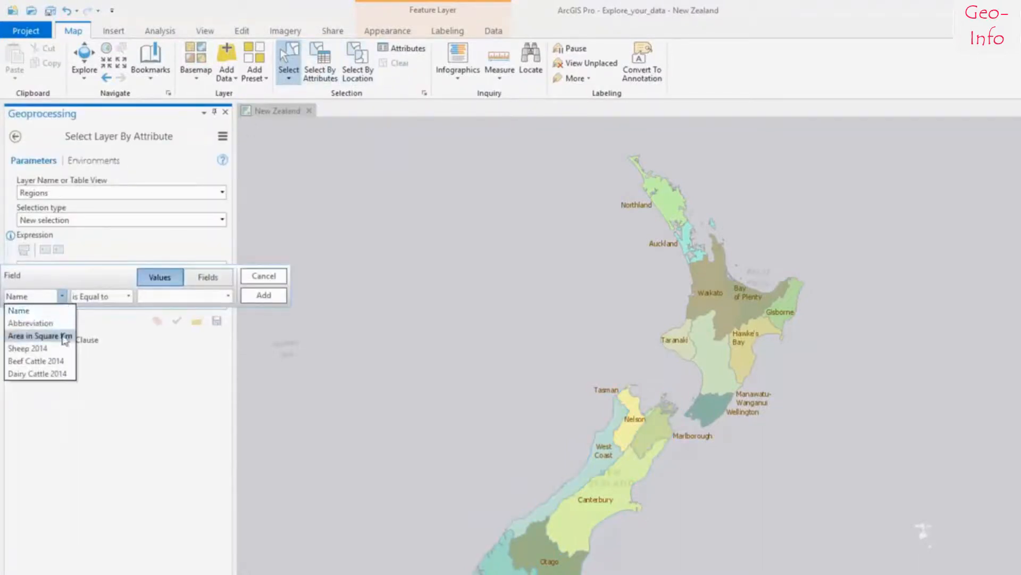
click(62, 347)
click(129, 296)
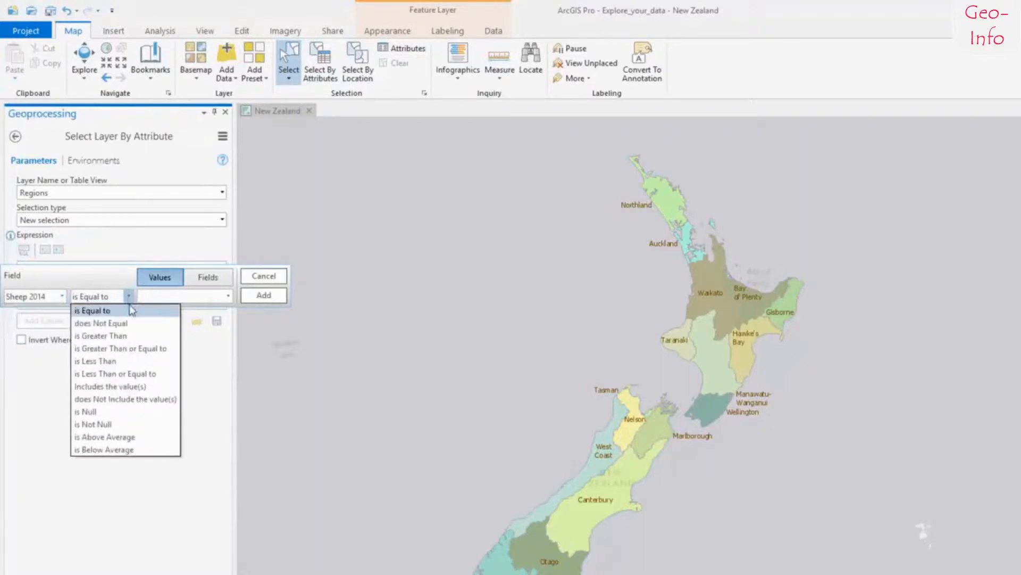
click(144, 348)
click(204, 296)
text(1000000)
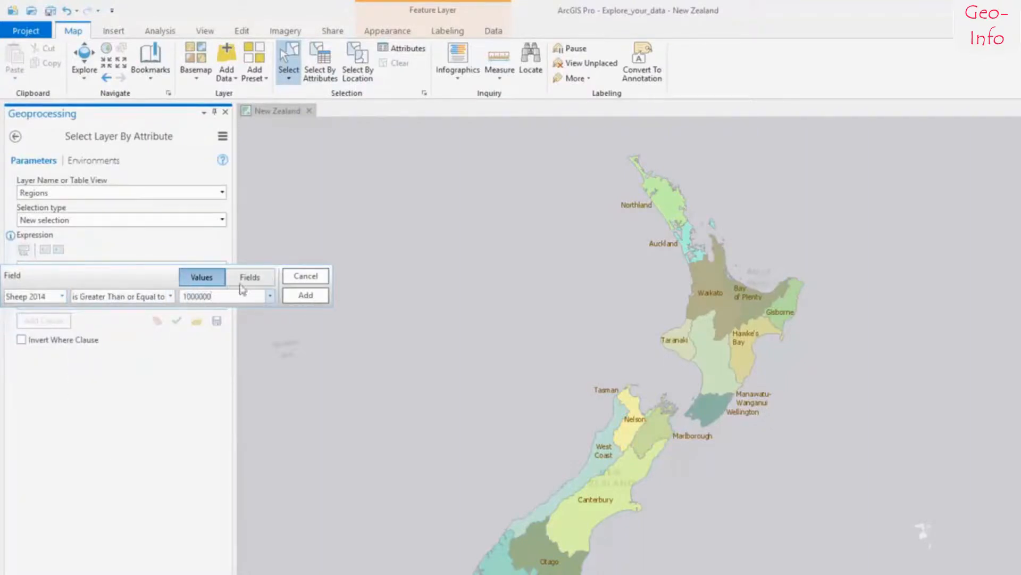
click(305, 295)
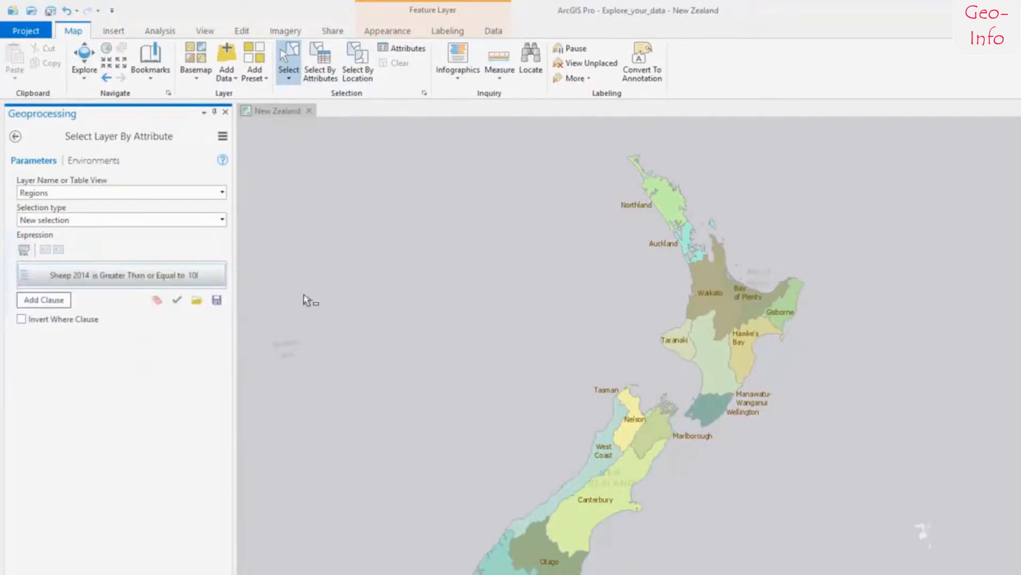
Step: Add a second query clause: And Beef Cattle 2014 is Greater Than or Equal to 500000
click(57, 302)
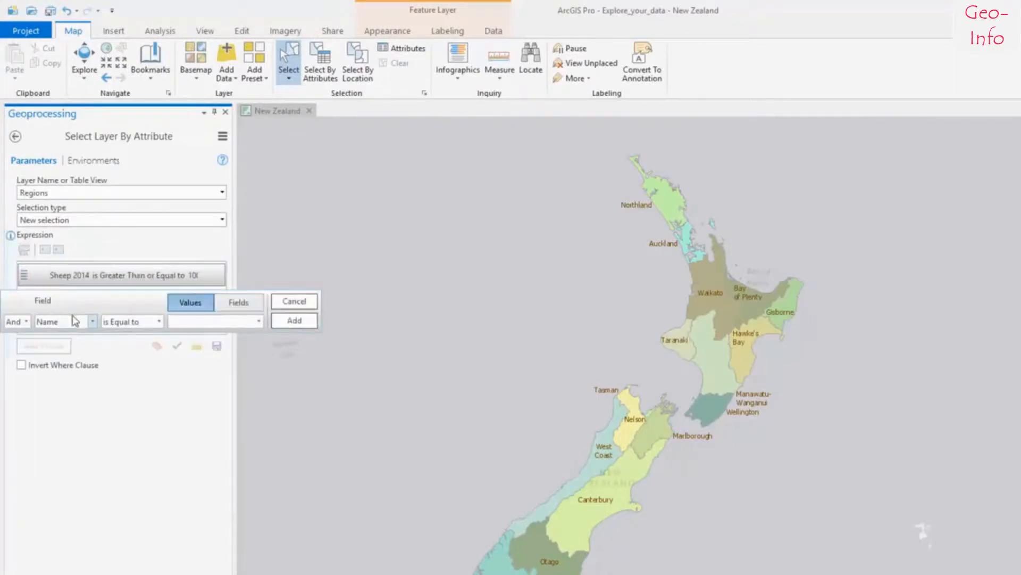
click(93, 321)
click(66, 386)
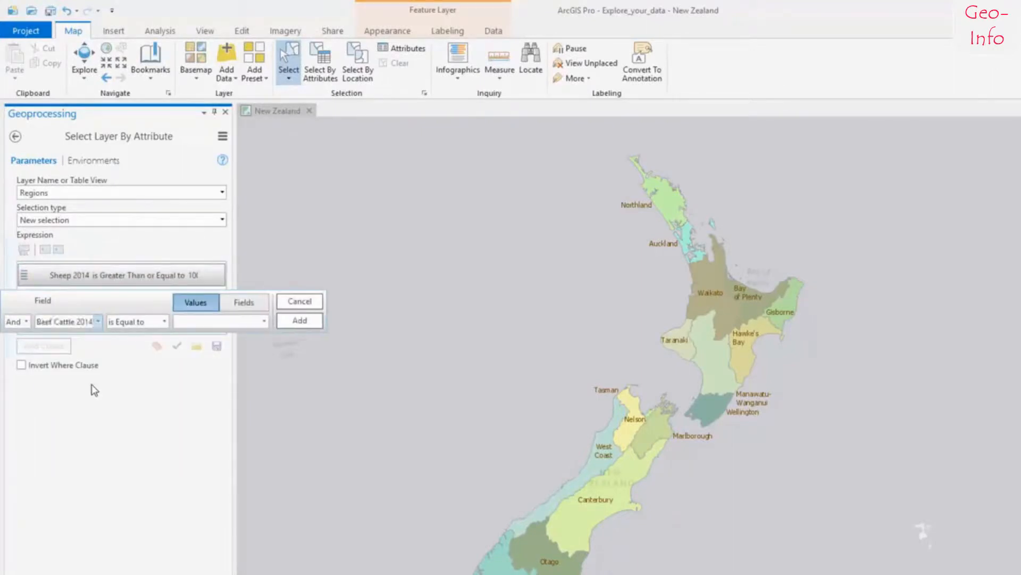
click(159, 321)
click(138, 372)
click(227, 322)
text(500000)
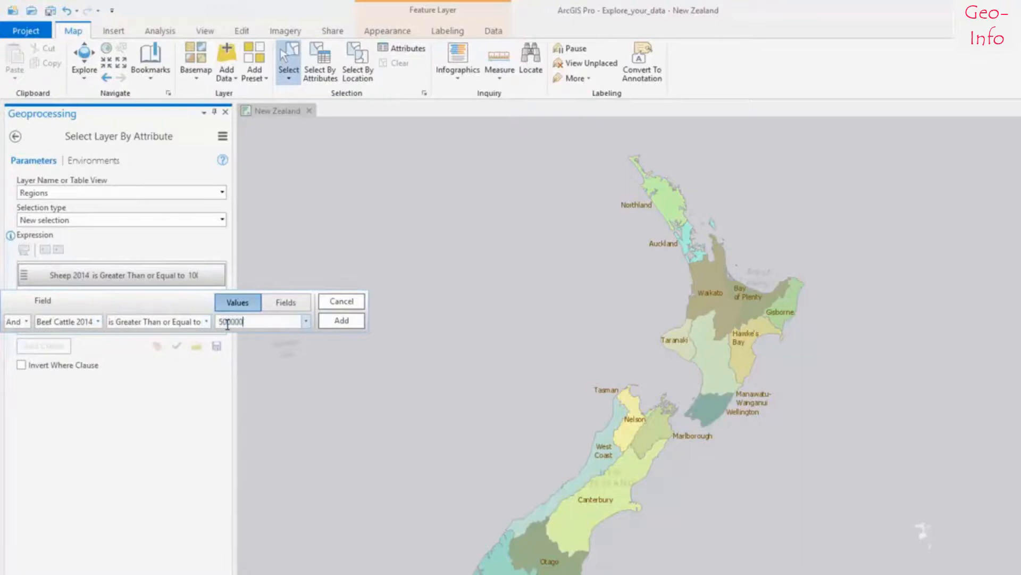
click(342, 320)
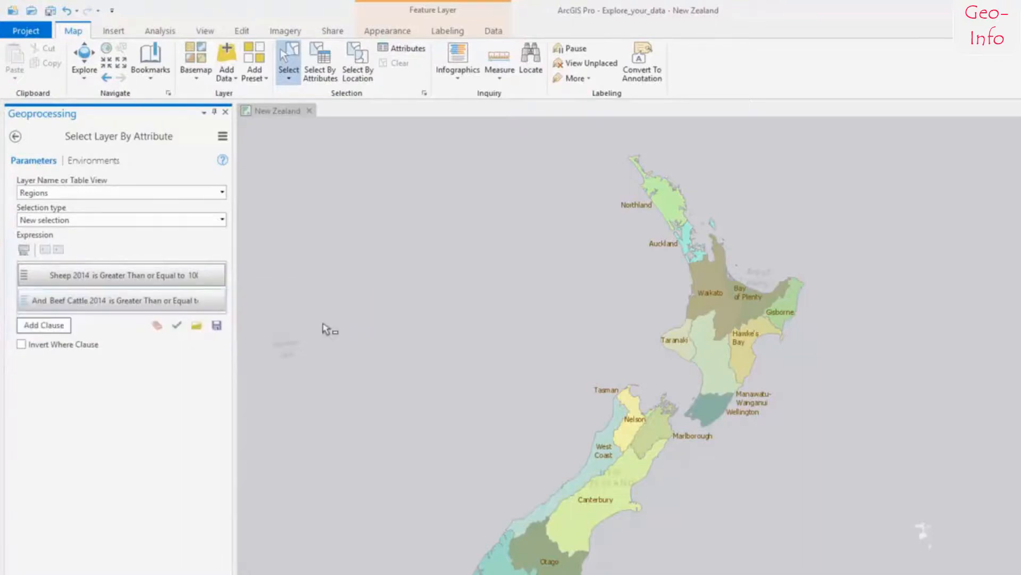
Step: Verify the SQL expression, run the attribute selection on Regions, and clear the resulting selection
click(177, 325)
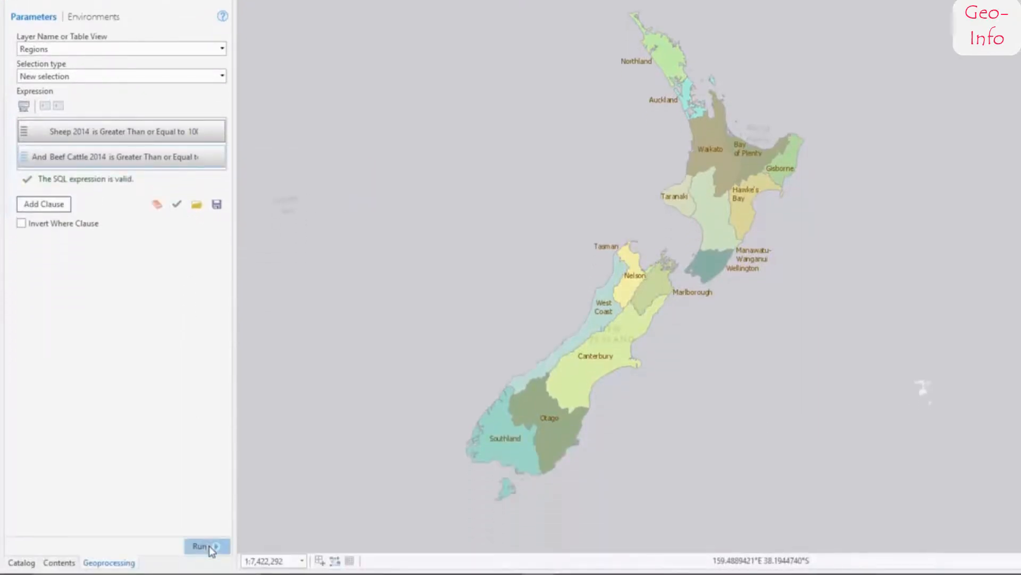
click(207, 545)
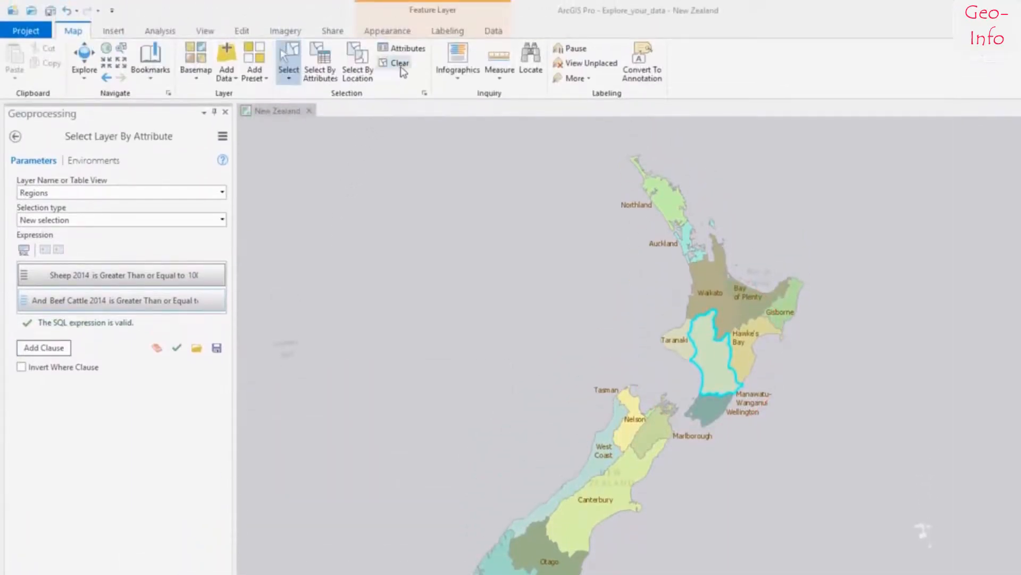
click(398, 64)
Step: Create a bar chart for the Regions layer with Name as its category
click(494, 31)
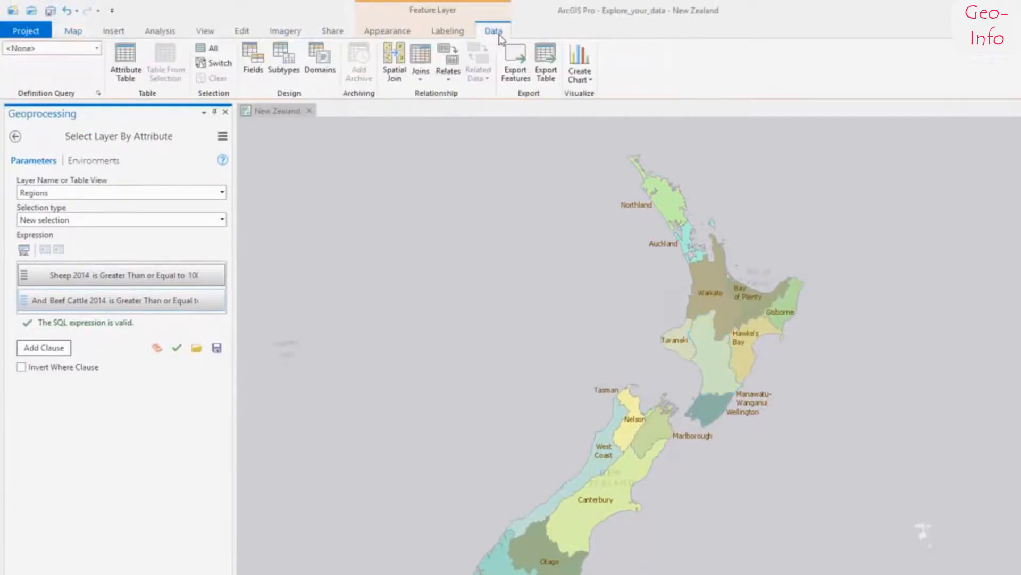
click(580, 67)
click(592, 92)
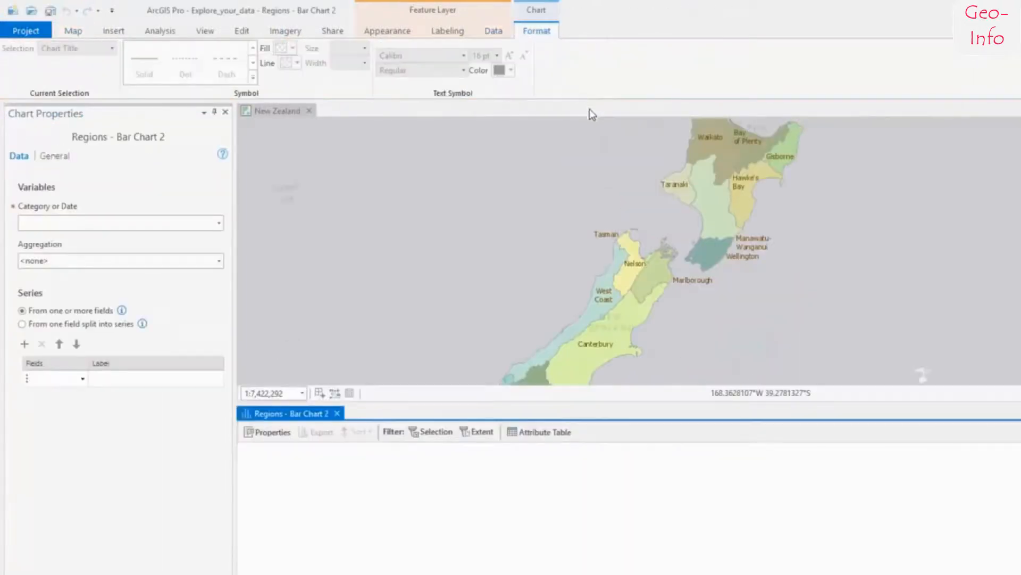
click(219, 224)
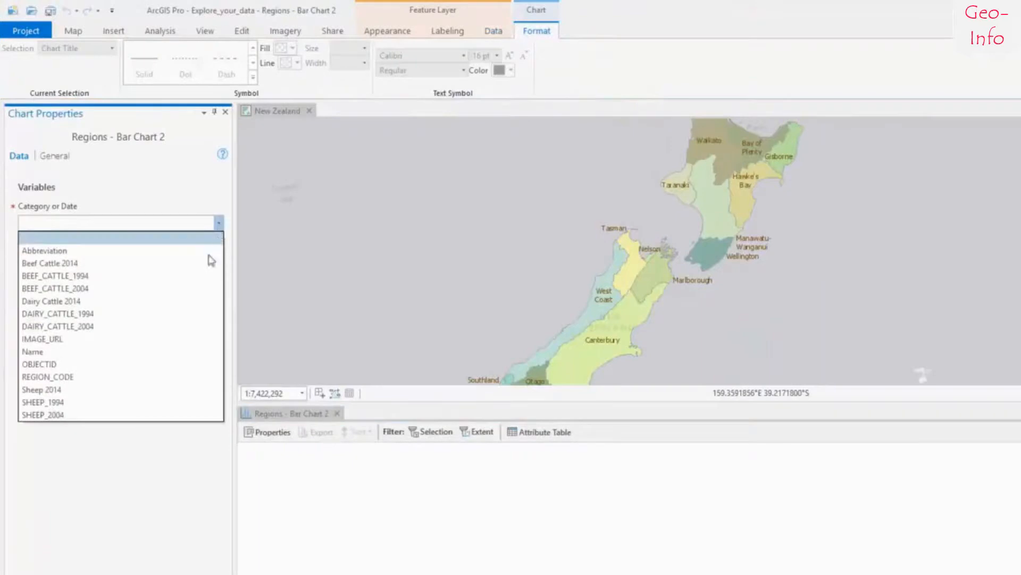
click(175, 352)
Step: Plot the Sheep 2014 field as the bar chart's series with SUM aggregation
click(91, 380)
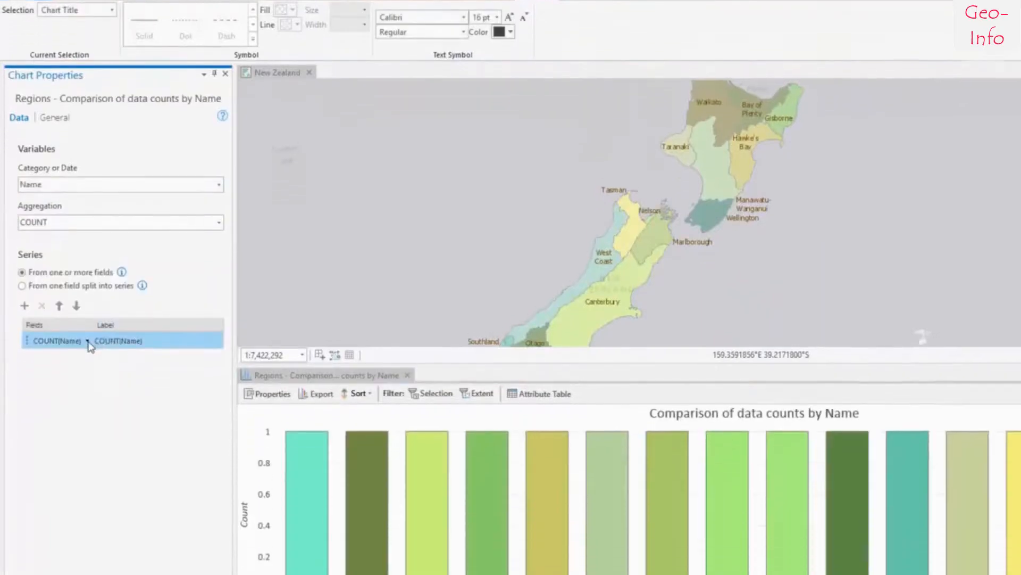
click(87, 341)
click(91, 485)
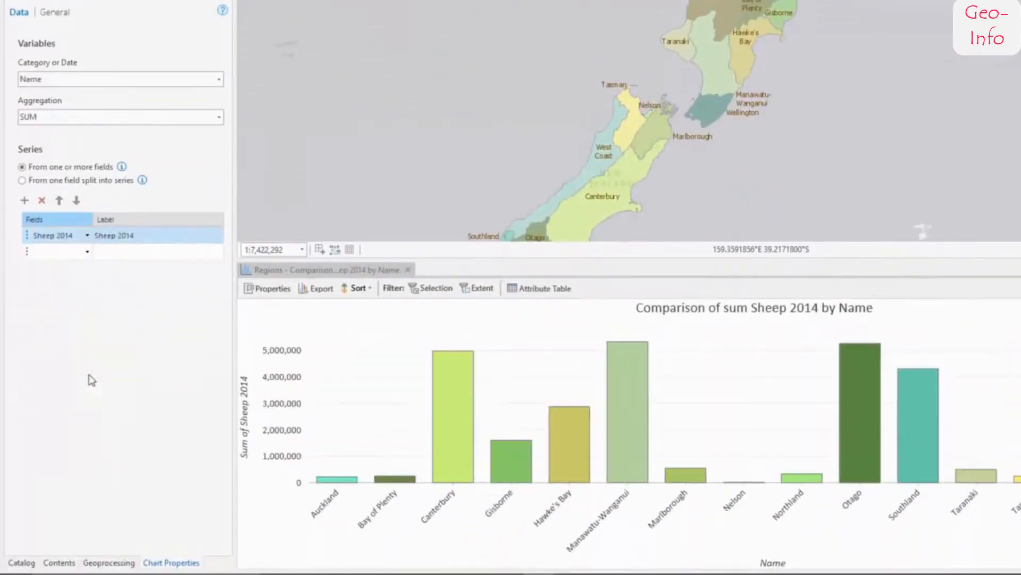
click(219, 117)
click(219, 118)
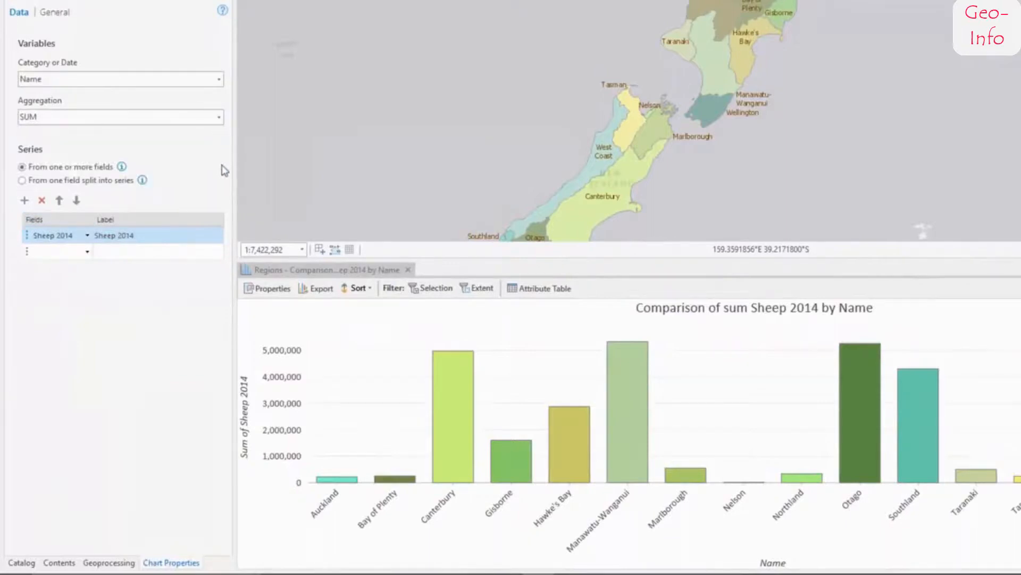
Step: Sort the bars by sheep count in descending order and select the four tallest bars
click(357, 289)
click(368, 319)
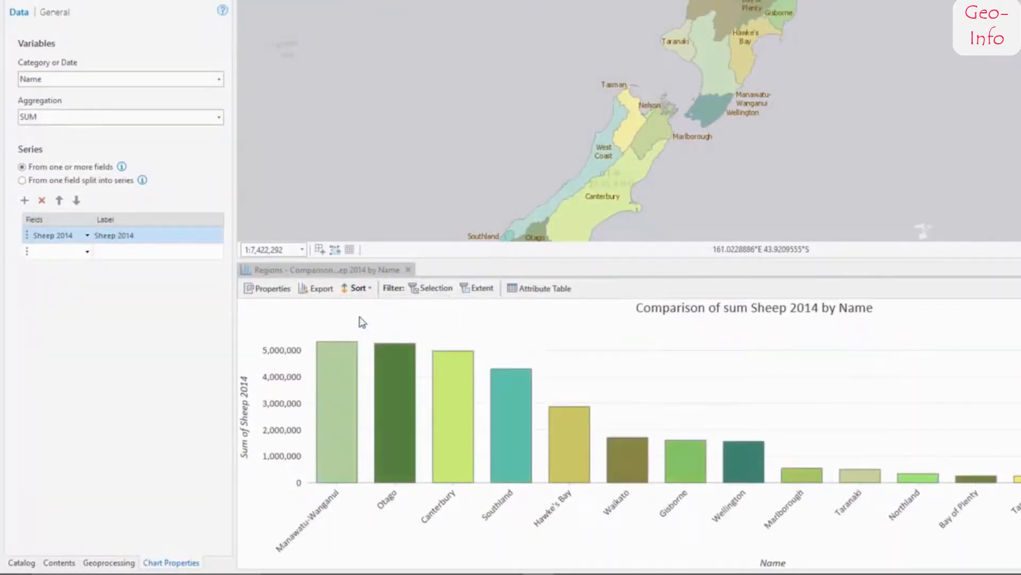
drag(311, 323, 537, 448)
Step: Close the chart and its properties, clear the region selection, and close the Select Layer By Attribute tool
click(408, 270)
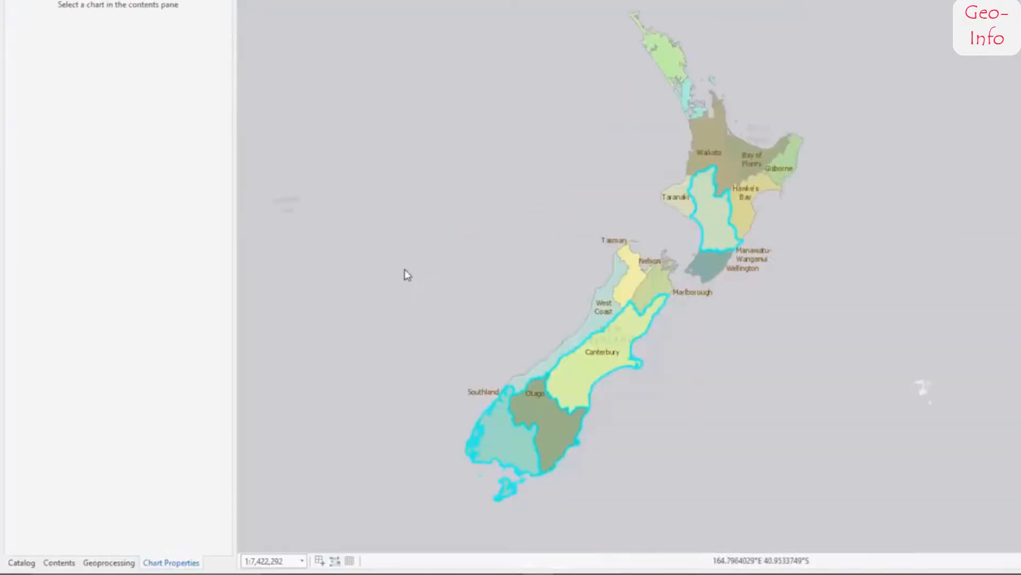
click(226, 112)
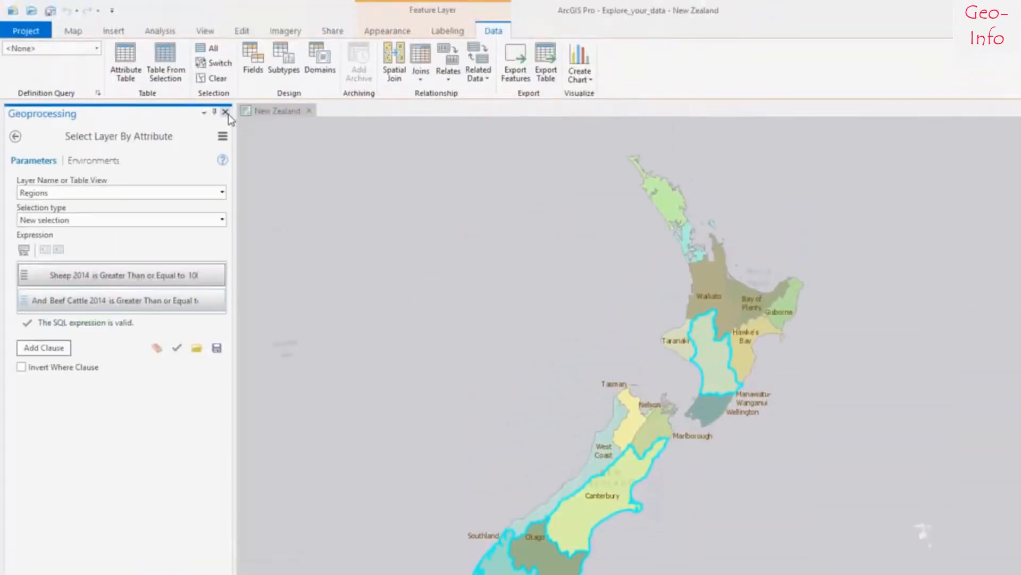
click(218, 79)
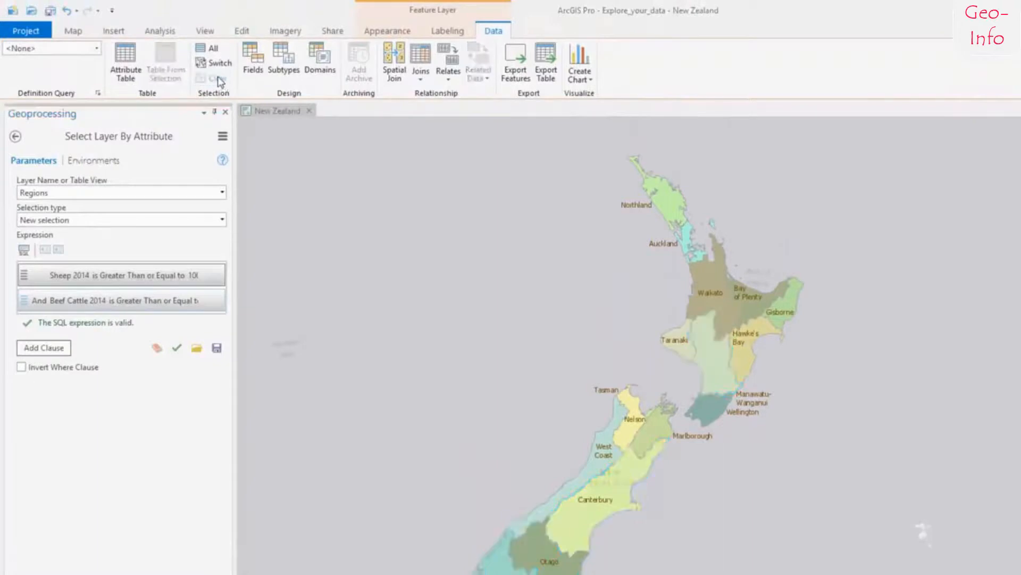
click(227, 112)
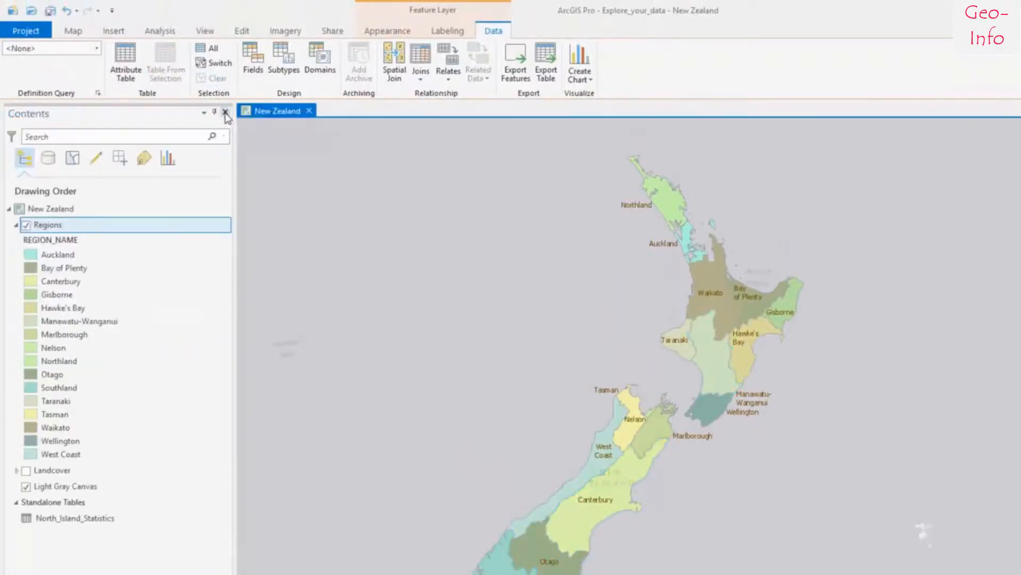
Step: Configure the Regions layer's pop-ups with an image element whose source URL is the IMAGE_URL field
right_click(125, 227)
click(186, 494)
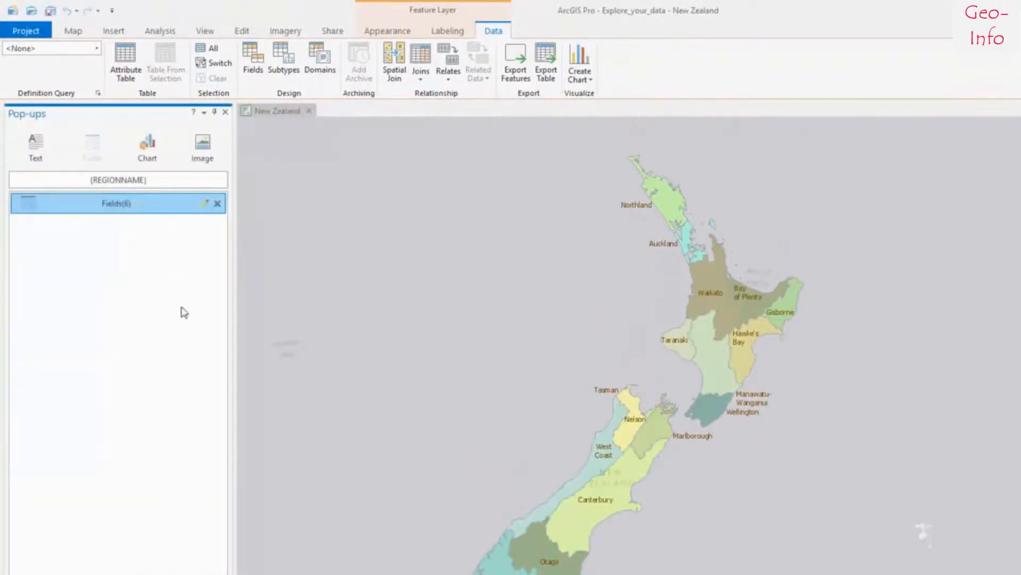
click(202, 148)
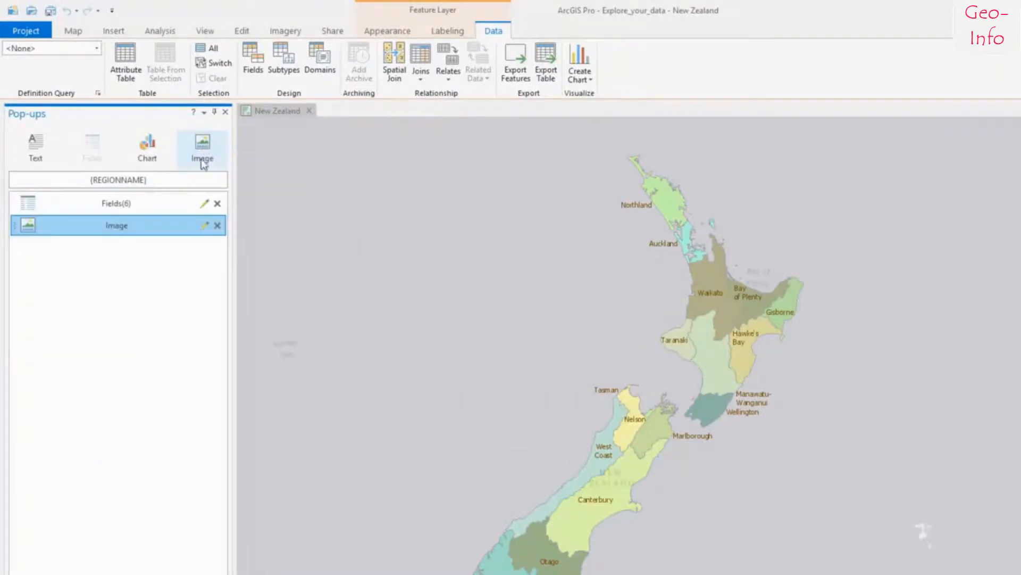
click(205, 225)
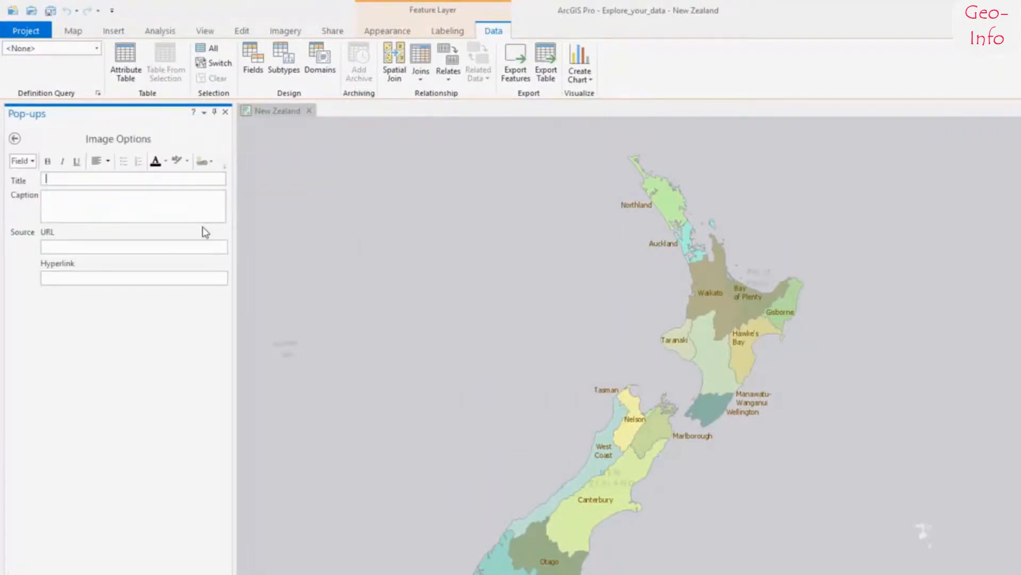
click(198, 245)
click(33, 162)
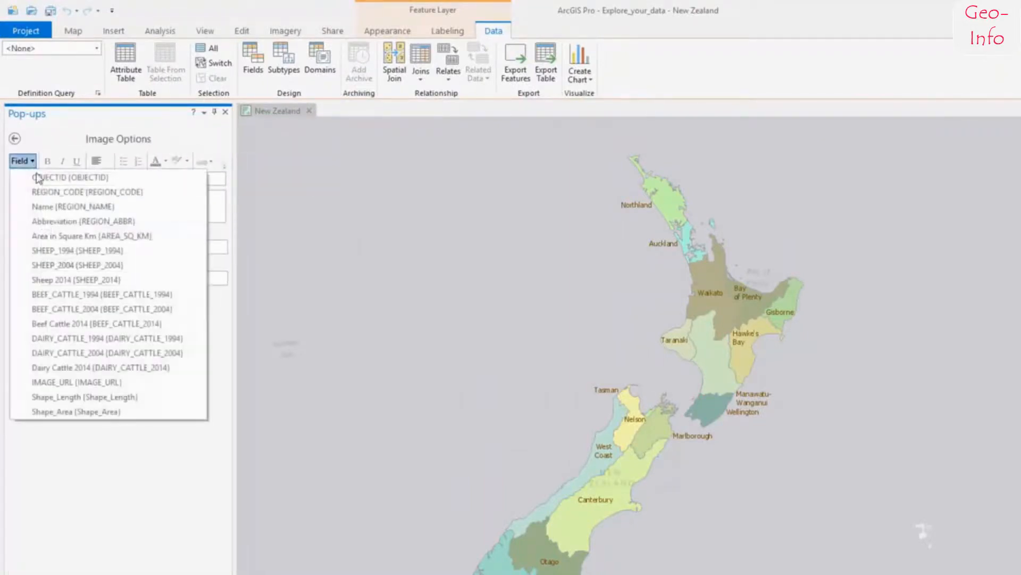
click(64, 383)
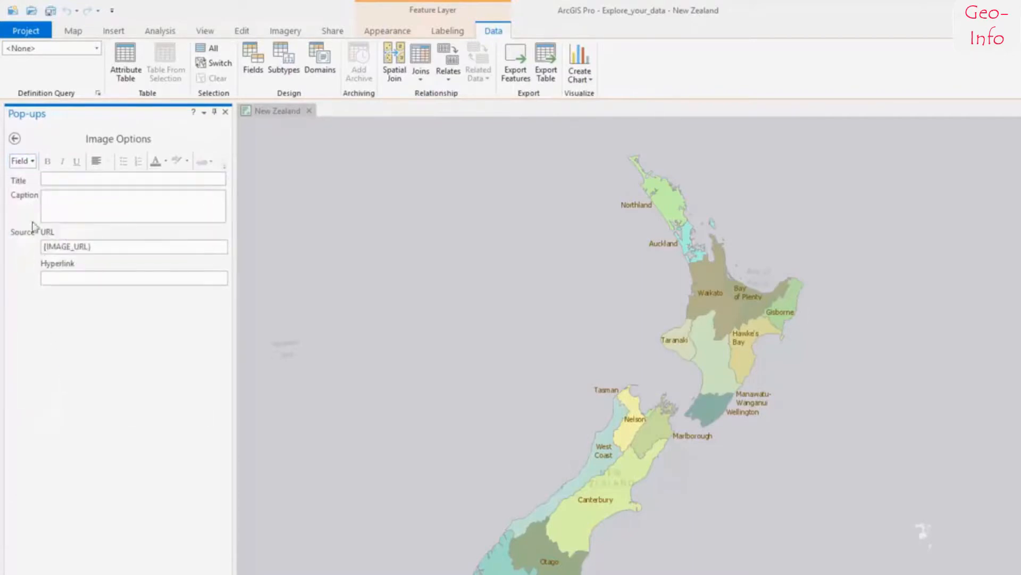
click(15, 138)
Step: Open the Canterbury region's pop-up on the map to check the added image
click(73, 31)
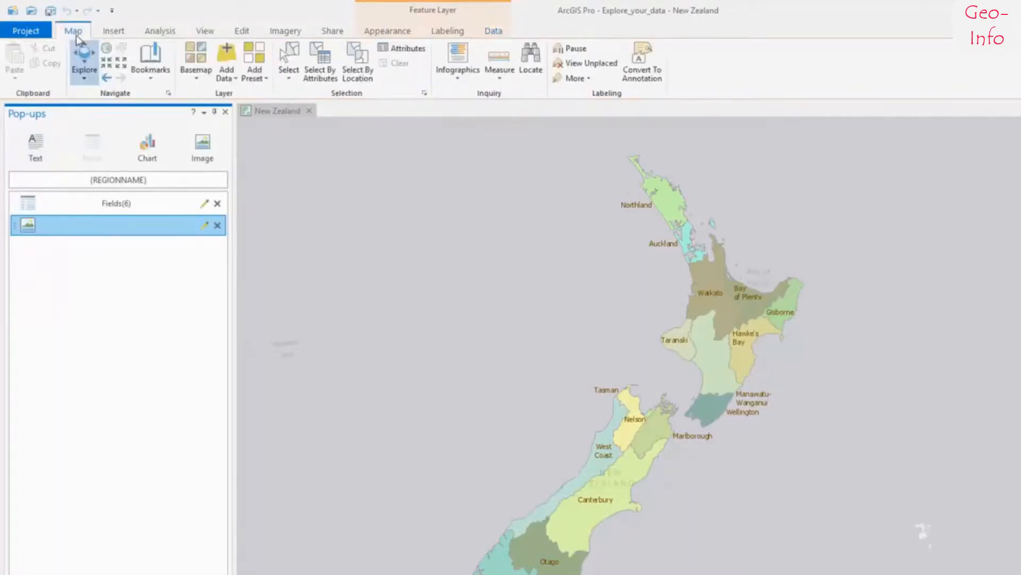
click(588, 372)
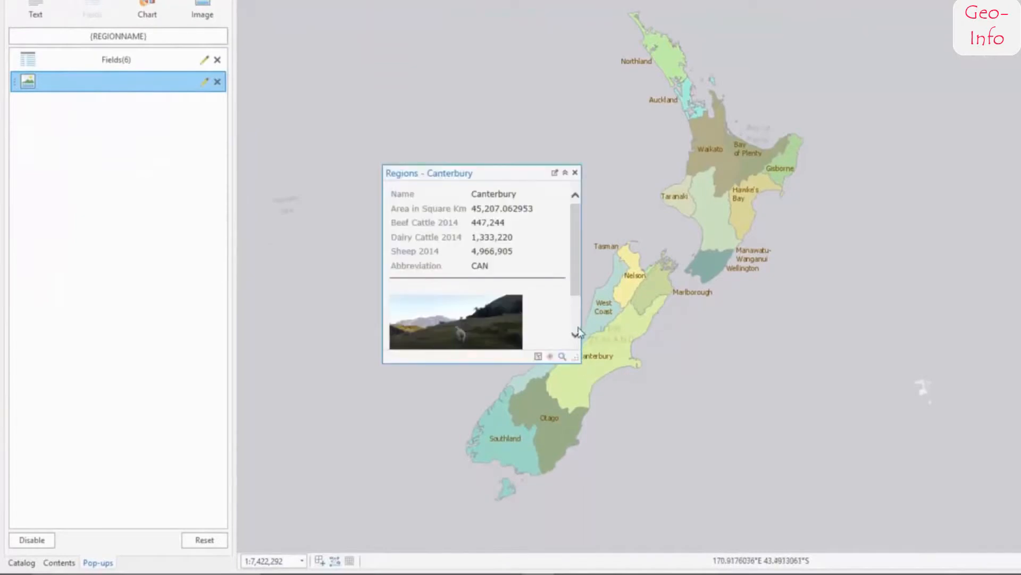
Step: Look through the Canterbury pop-up's fields and its image
scroll(574, 257, down, 3)
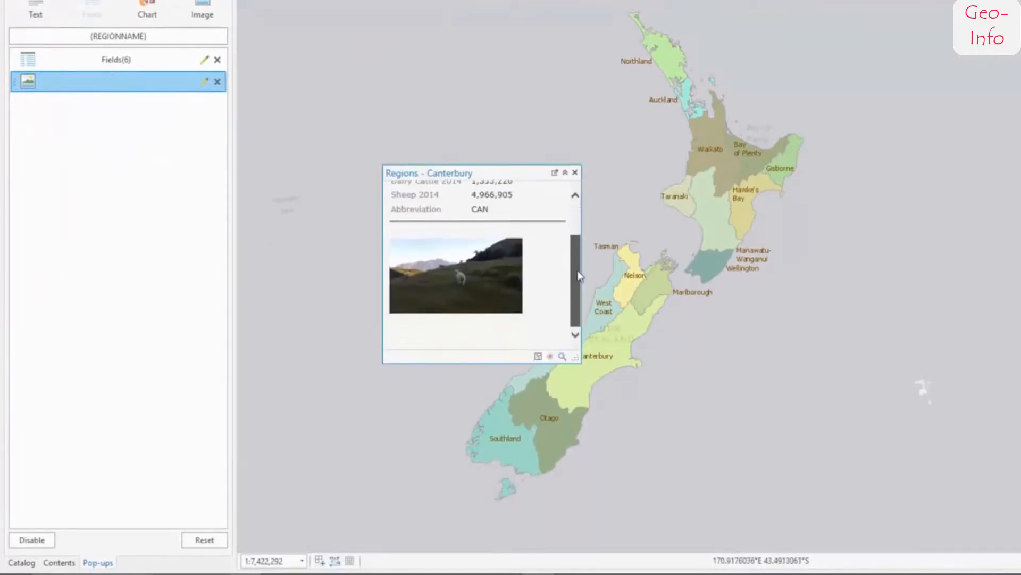
scroll(579, 276, up, 3)
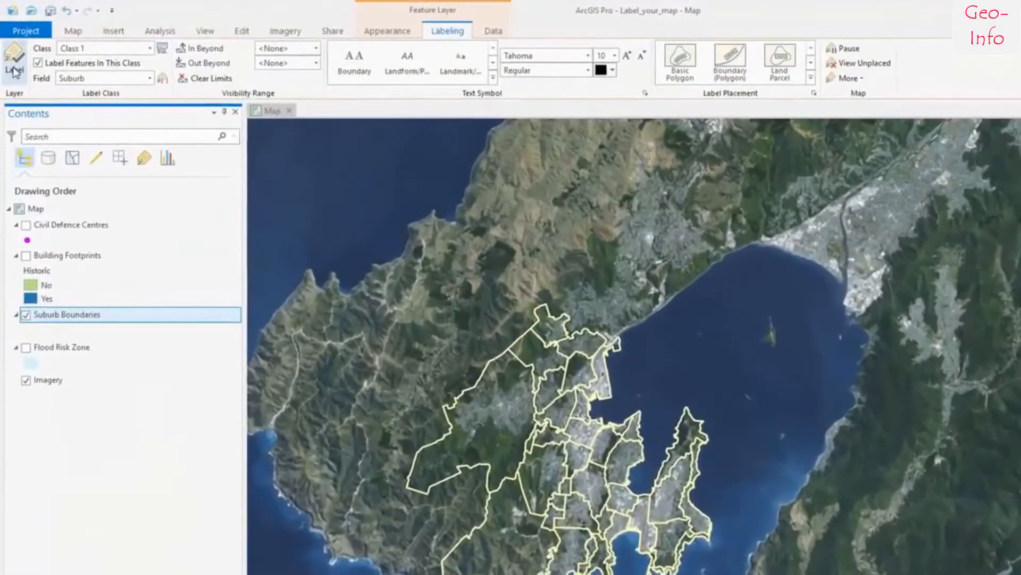
Step: Label the Suburb Boundaries layer using the bold 12 pt Constantia text symbol and Land Parcel placement, and check the labels up close
click(15, 71)
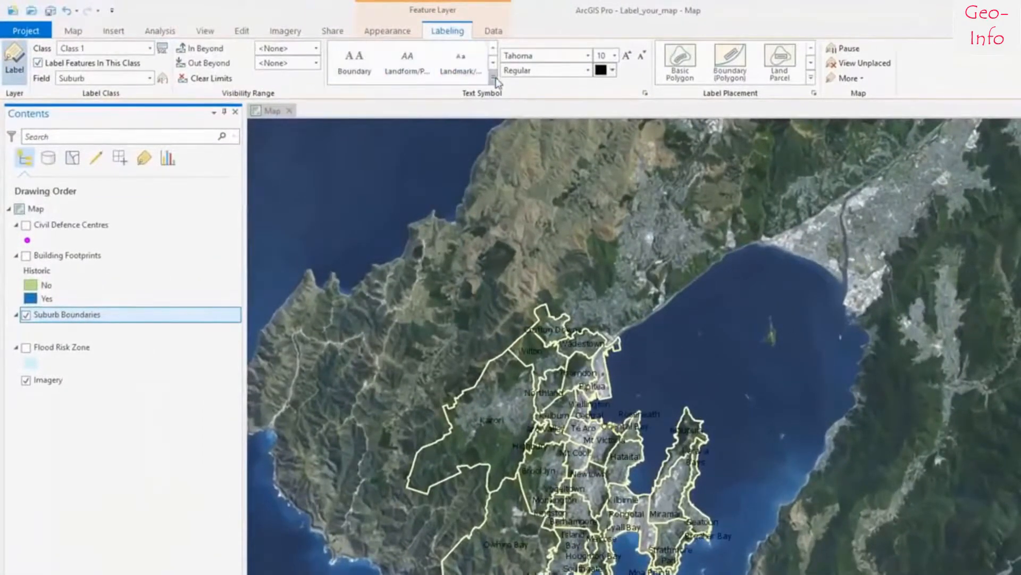
click(493, 78)
click(408, 191)
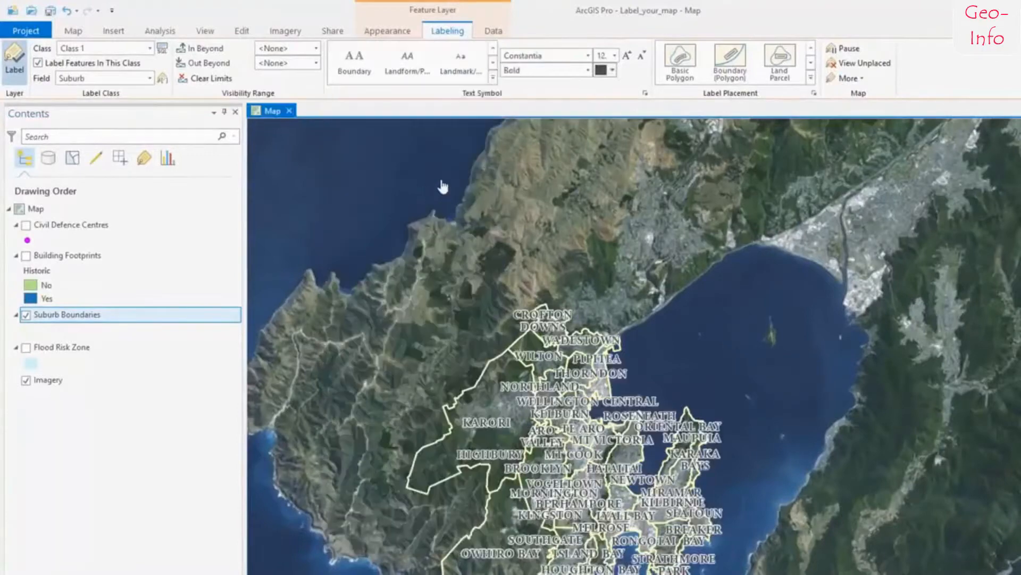
click(780, 61)
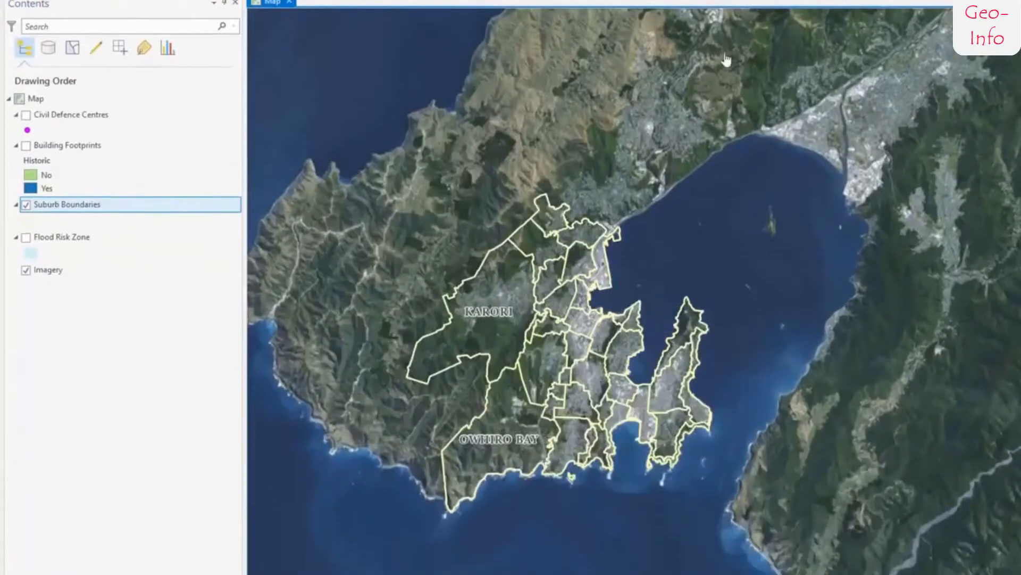
scroll(556, 351, up, 3)
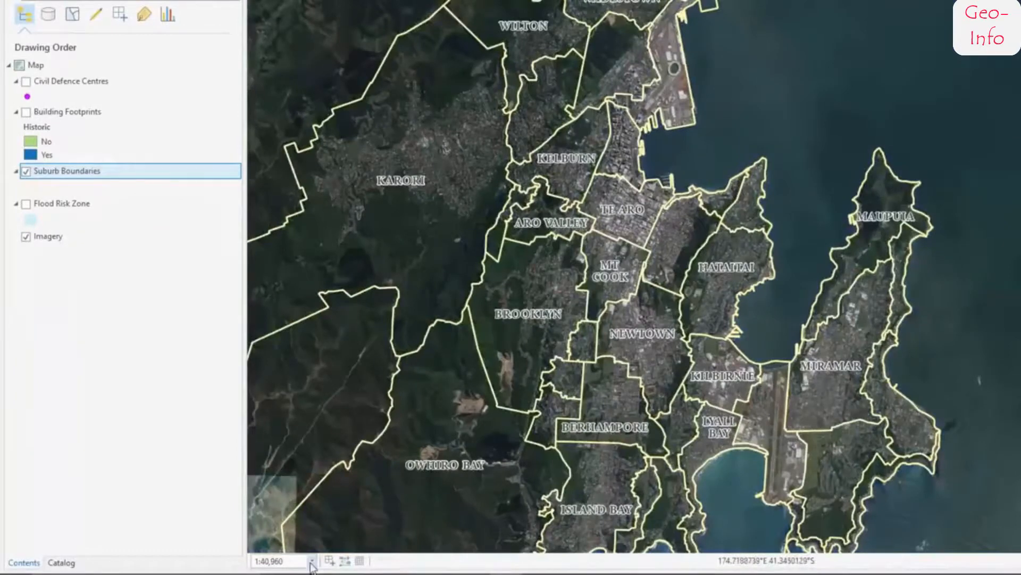
Step: Set the map scale to 1:10,000 and hide the suburb labels when zoomed in beyond 1:7,000, checking this at closer scales
click(312, 562)
click(292, 398)
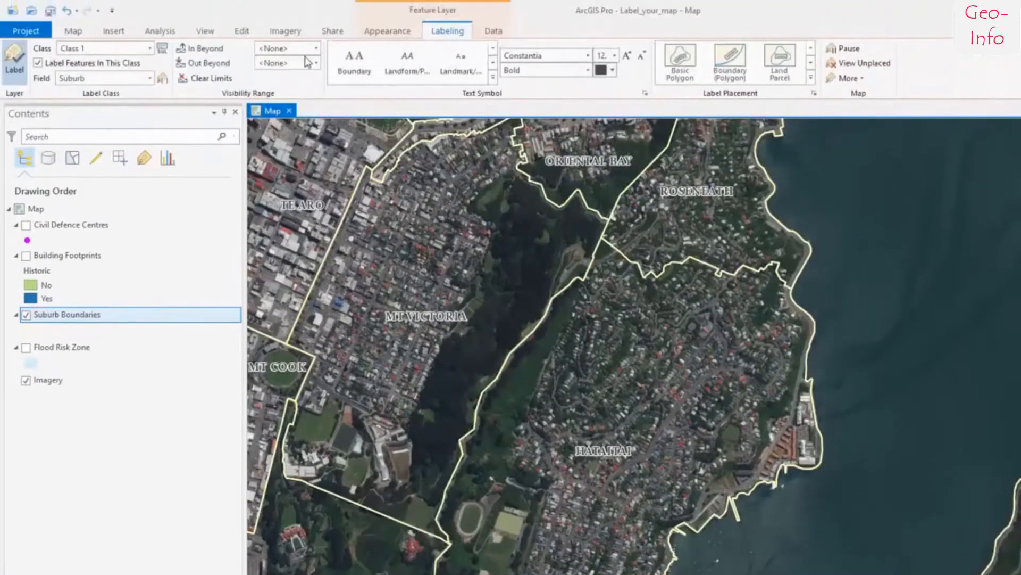
click(304, 52)
key(Return)
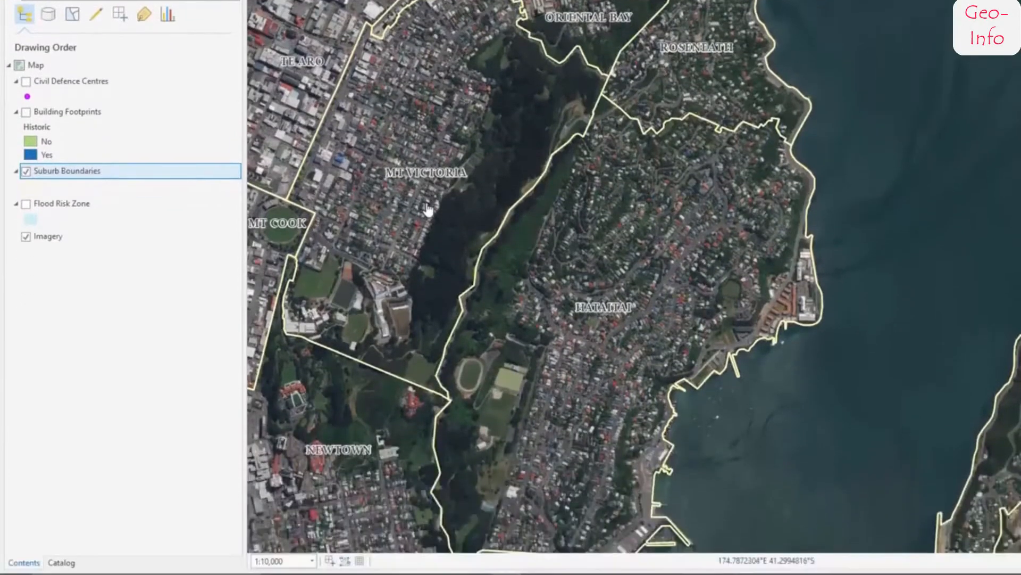
scroll(426, 346, up, 3)
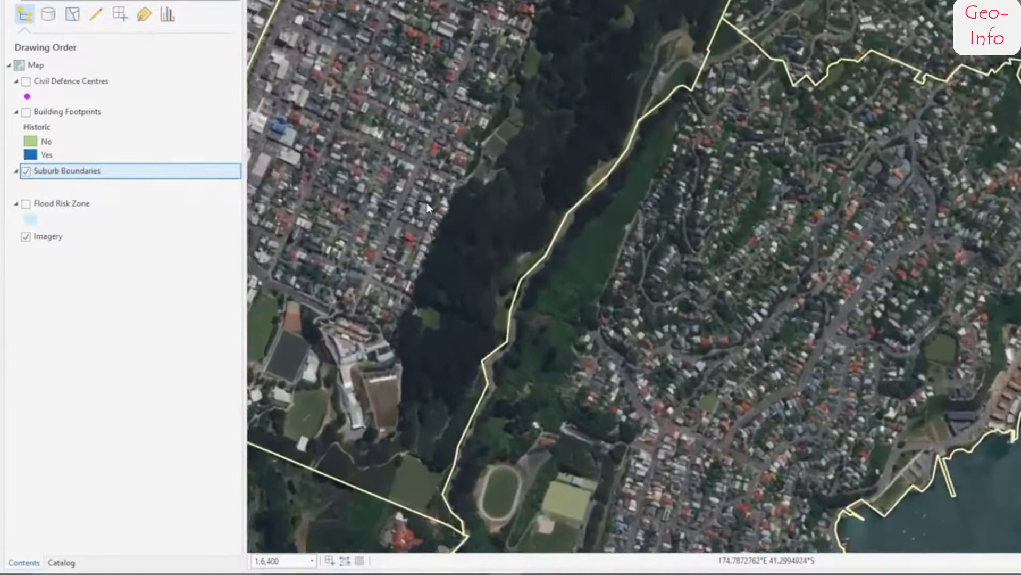
scroll(427, 203, up, 2)
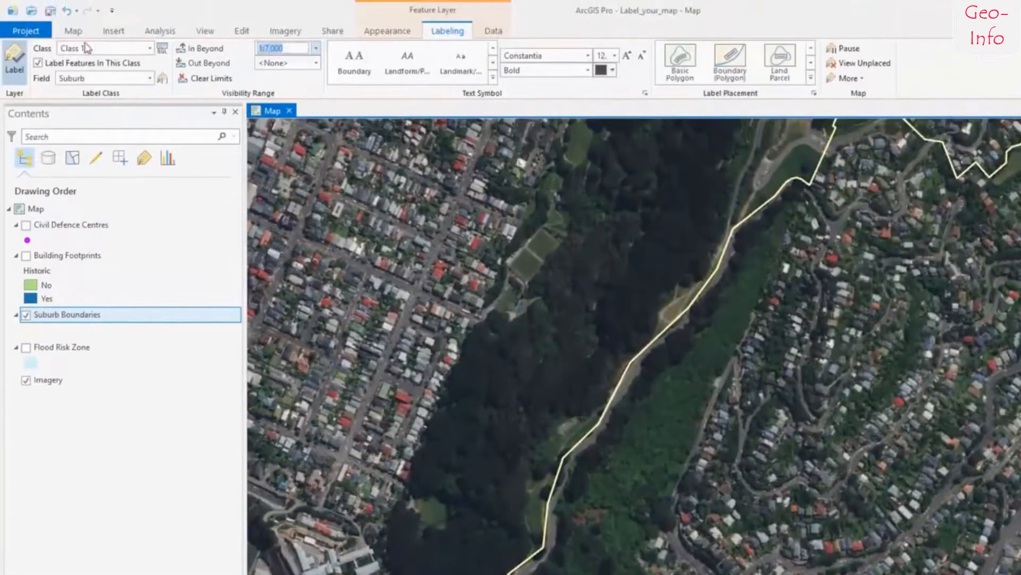
Step: Go to the Historic Buildings bookmark and turn on the Flood Risk Zone and Building Footprints layers
click(77, 31)
click(153, 80)
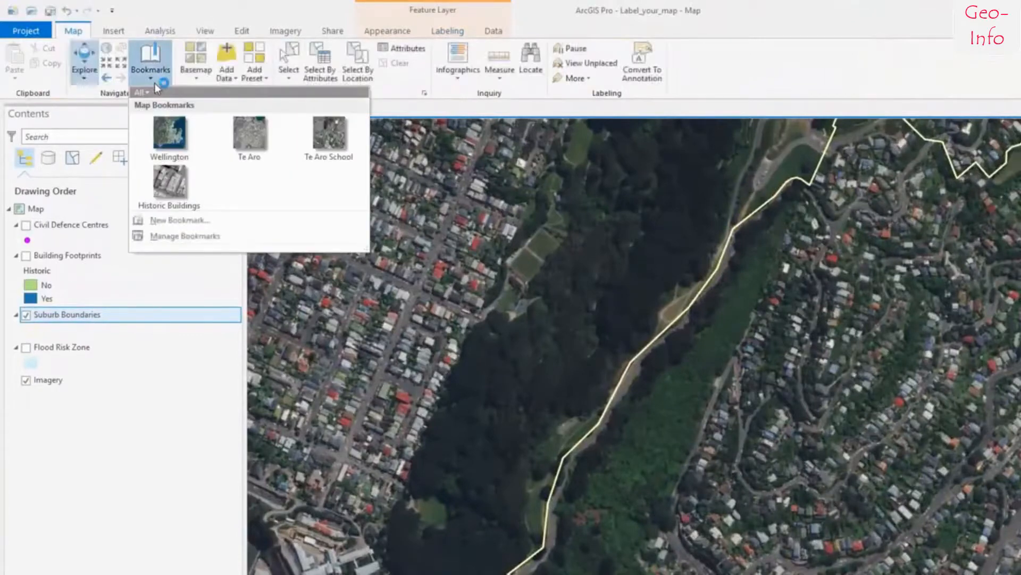
click(169, 183)
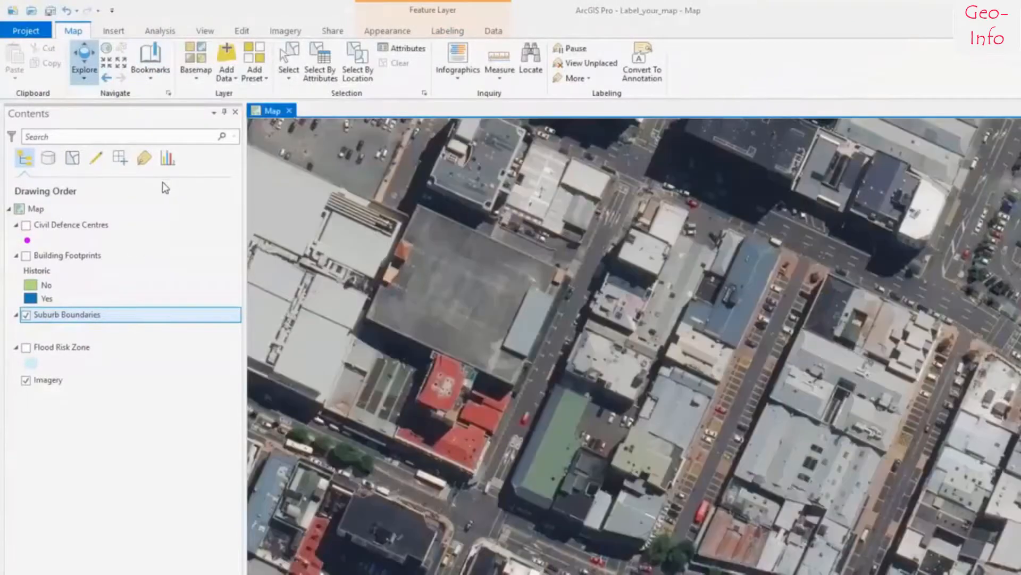
click(26, 348)
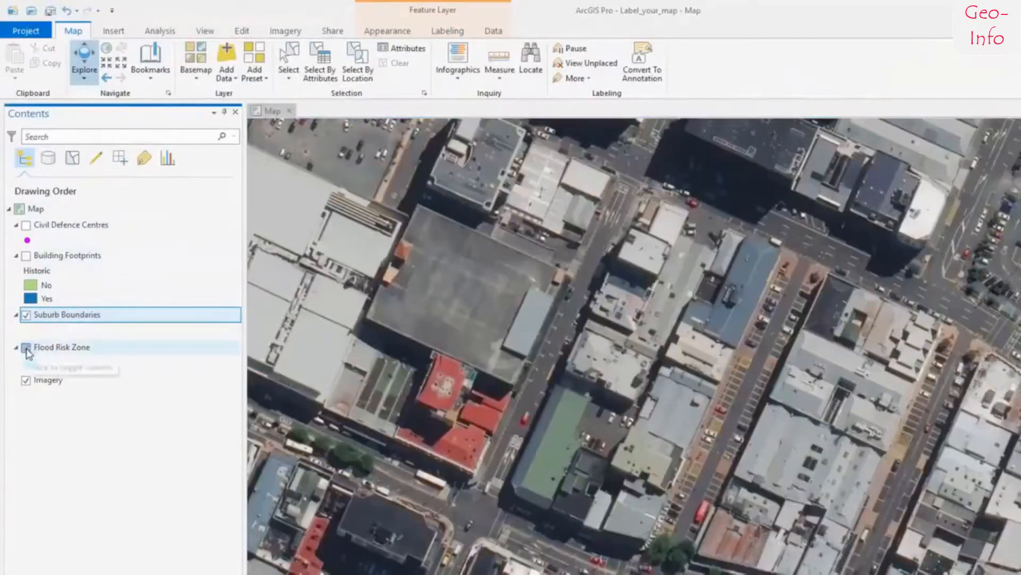
click(25, 256)
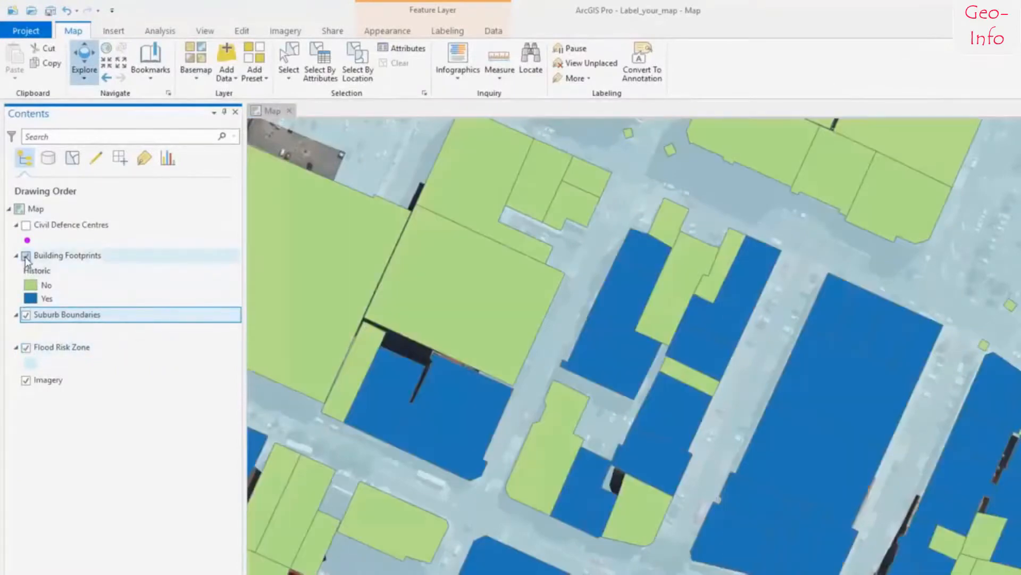
Step: Turn on labels for the Building Footprints layer and open its labeling properties
right_click(62, 257)
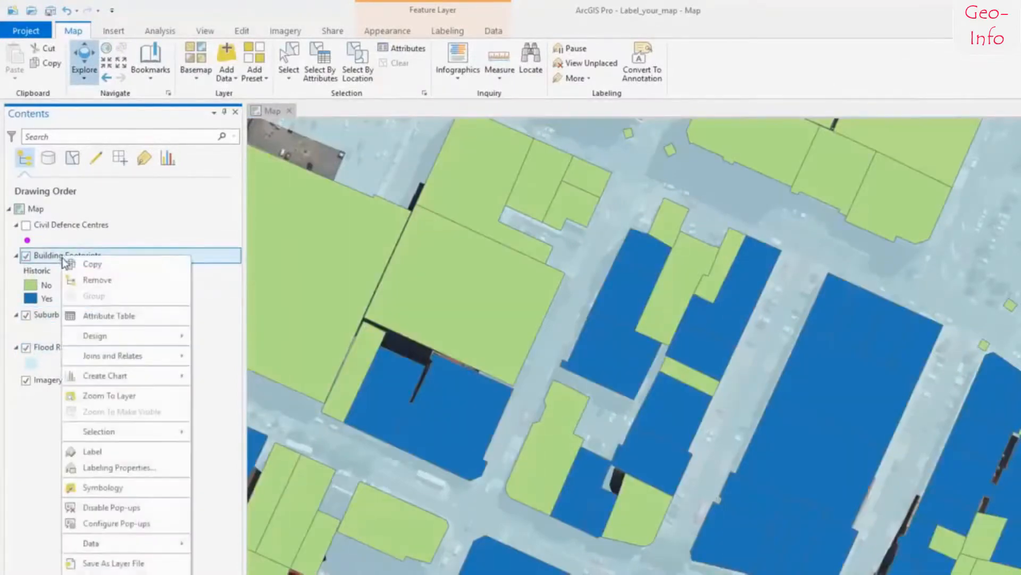
click(120, 453)
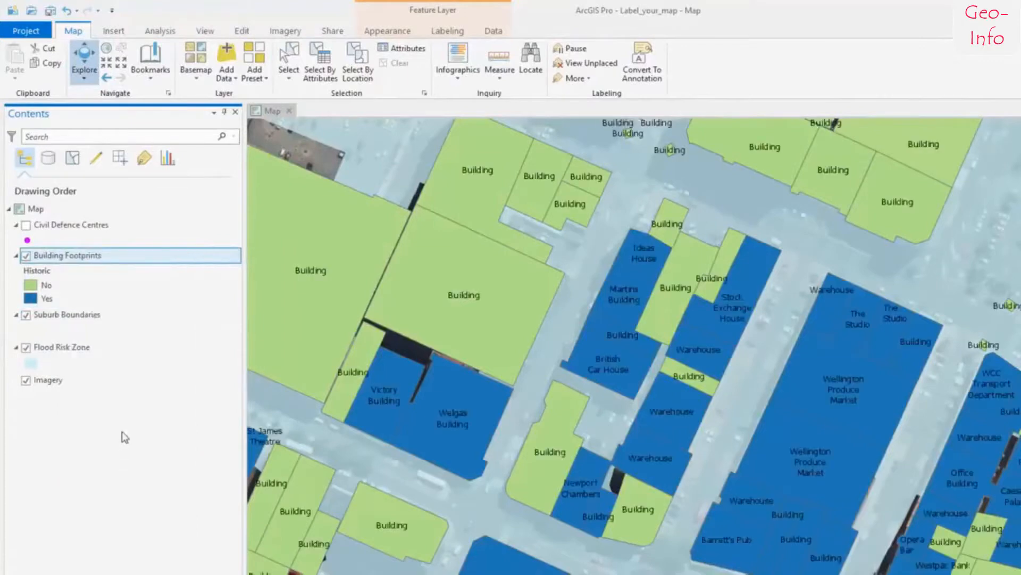
right_click(118, 261)
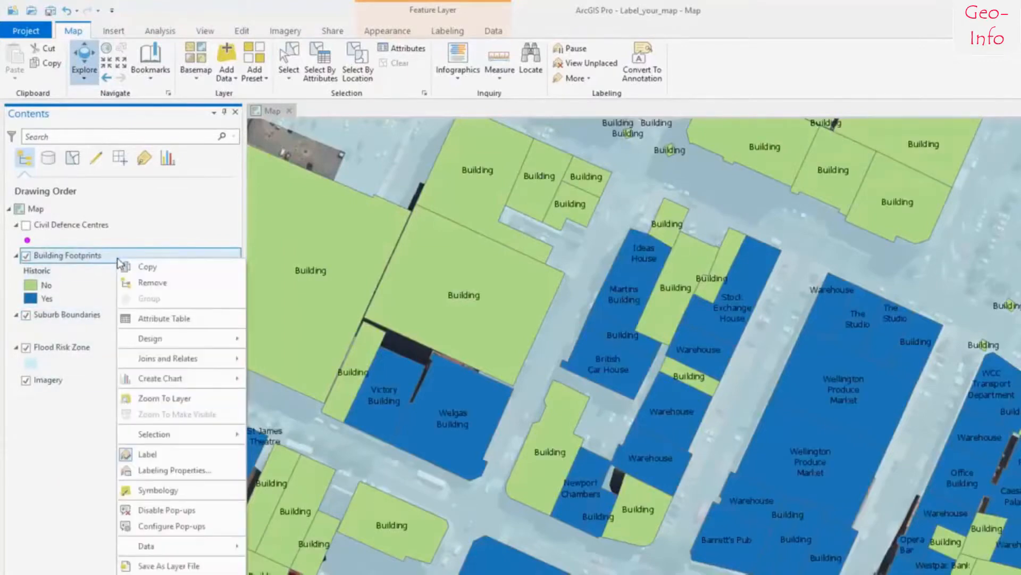
click(151, 471)
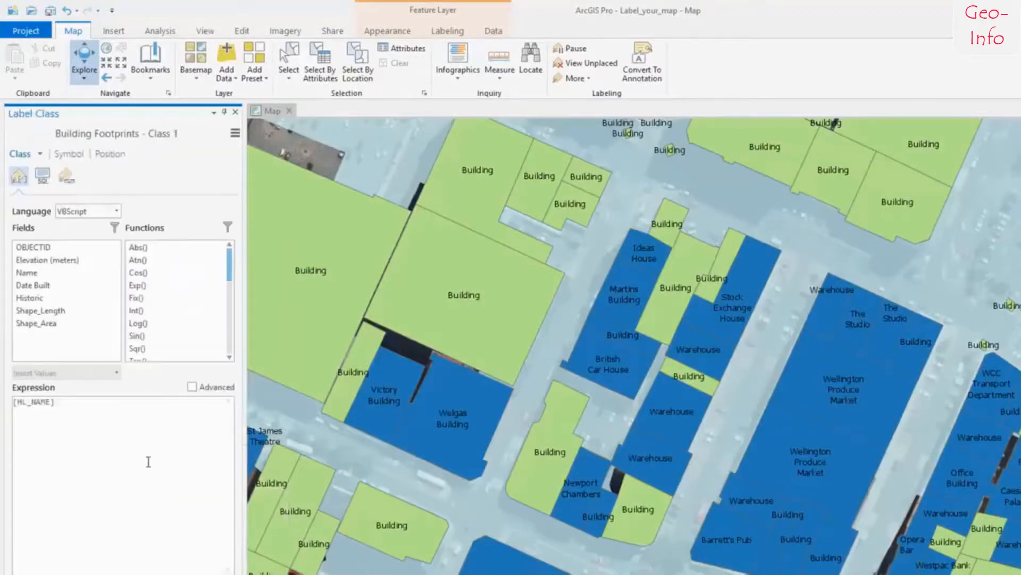
Step: Restrict the Building Footprints label class with the SQL clause Historic is Equal to Yes, and apply it
click(42, 175)
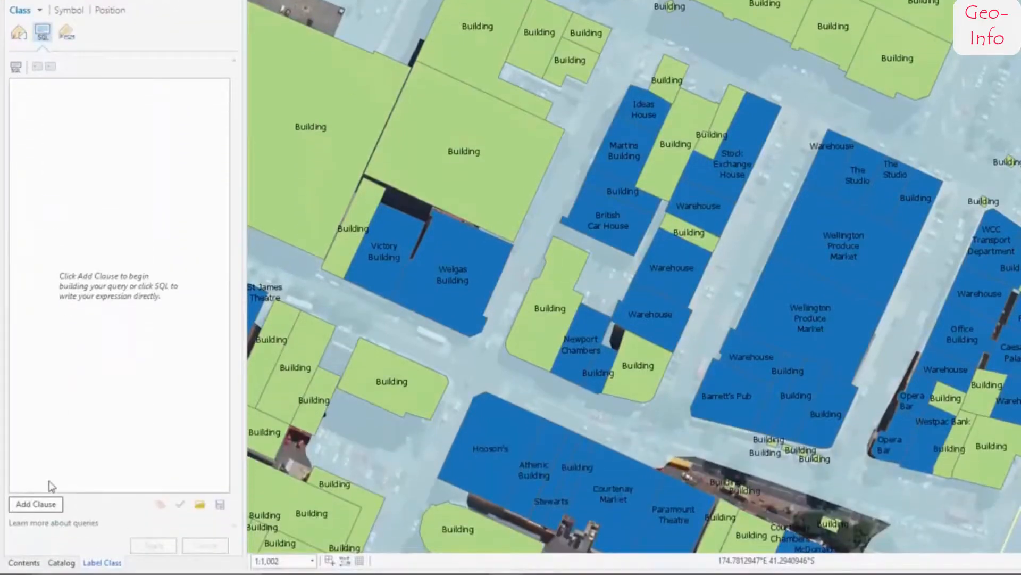
click(47, 503)
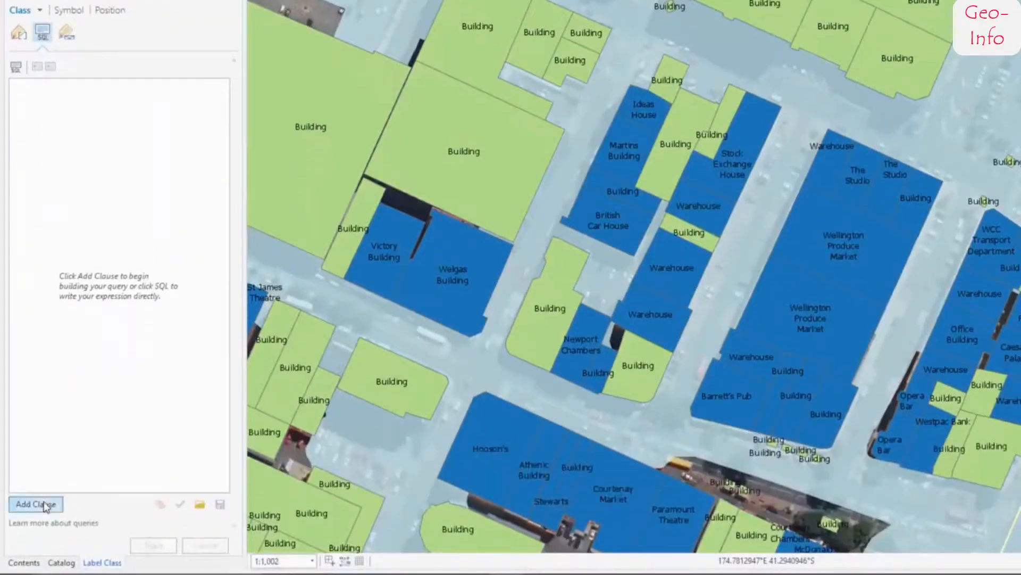
click(62, 118)
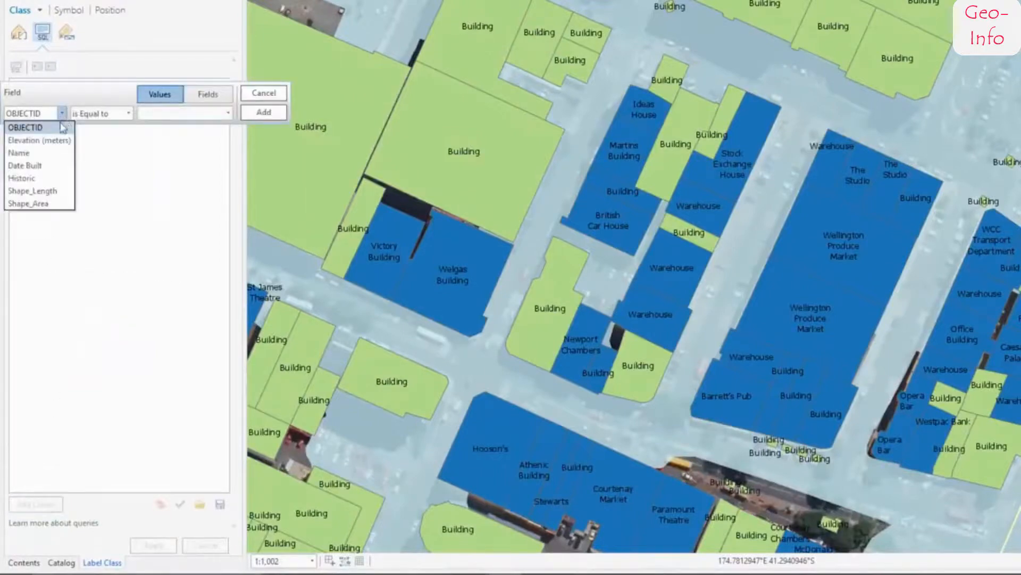
click(49, 182)
click(227, 113)
click(222, 141)
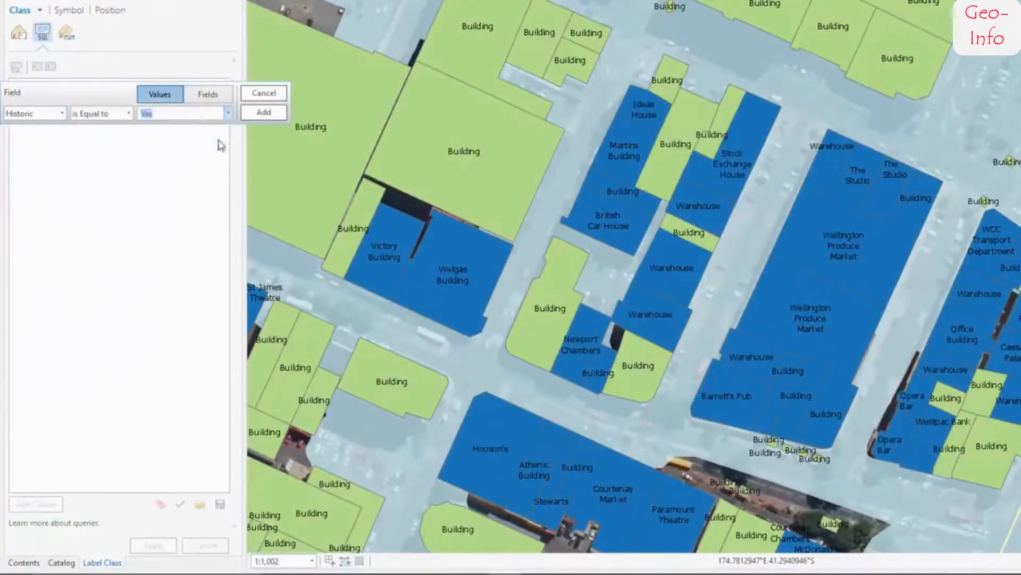
click(255, 114)
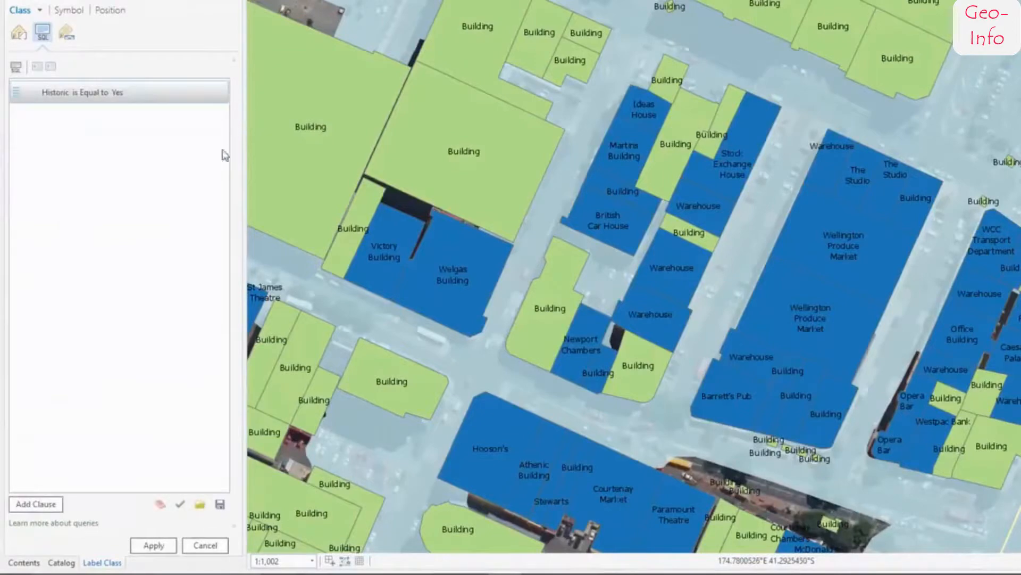
click(151, 545)
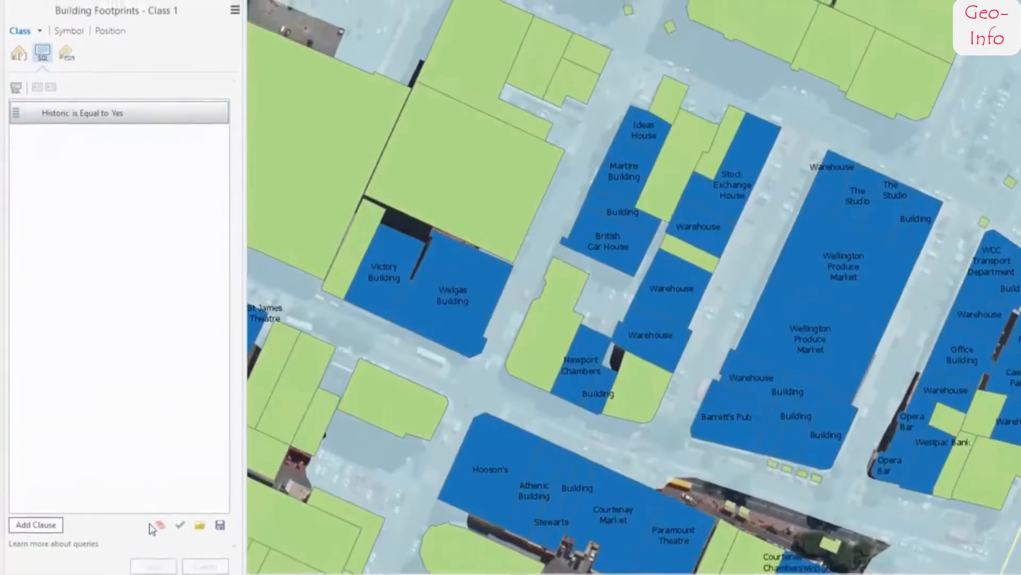
Step: Set the building label placement to Straight in polygon and enable trying the horizontal position first
click(110, 55)
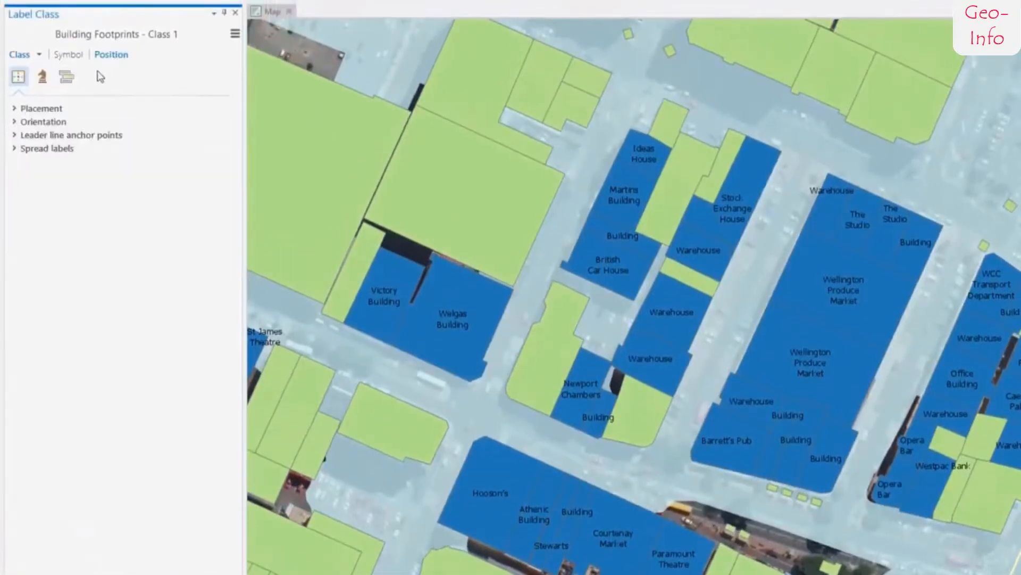
click(15, 109)
click(161, 190)
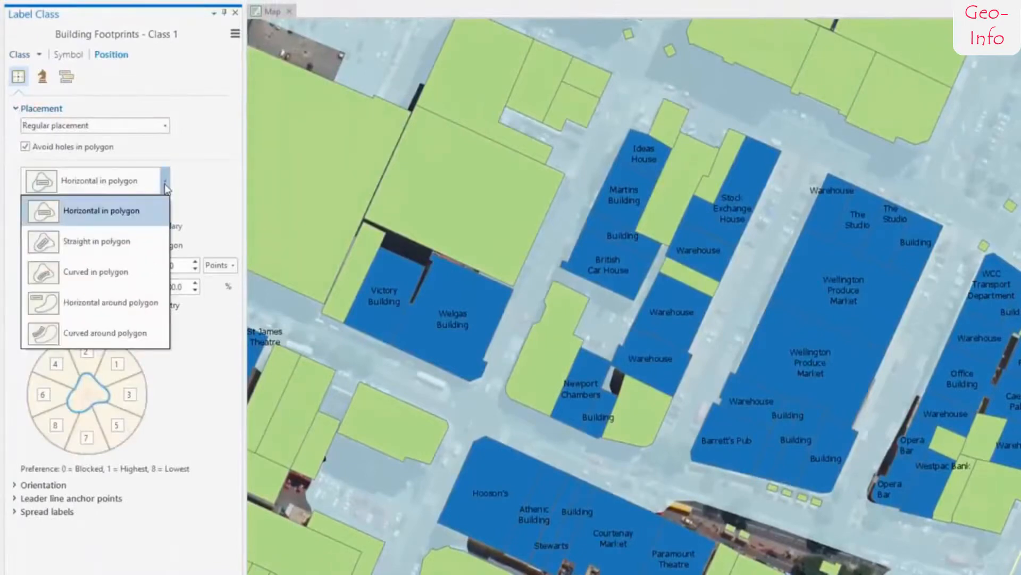
click(101, 240)
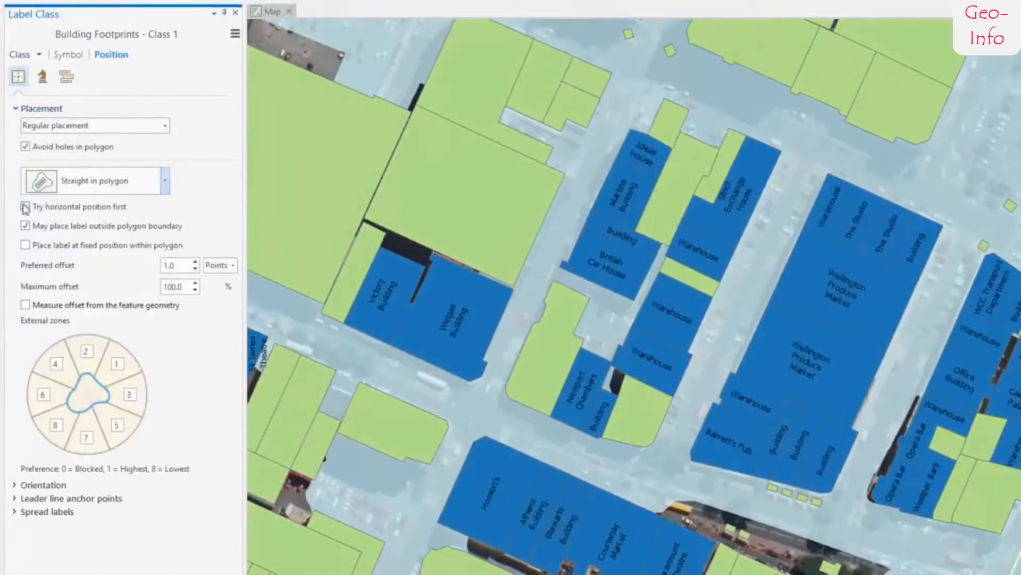
click(25, 207)
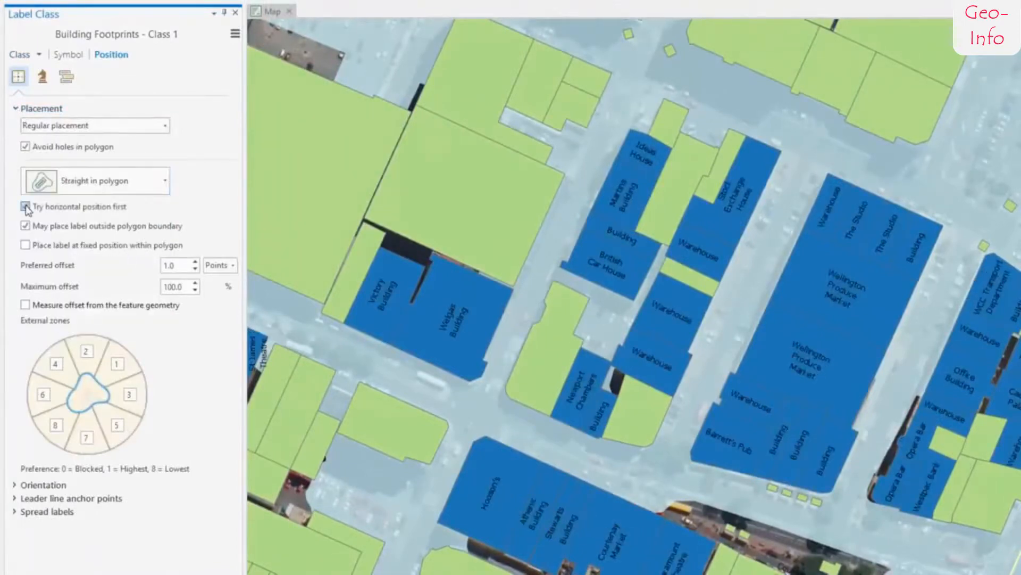
Step: Make the building label text white at 9 pt, apply the symbol changes, and close the label class settings
click(71, 56)
click(15, 112)
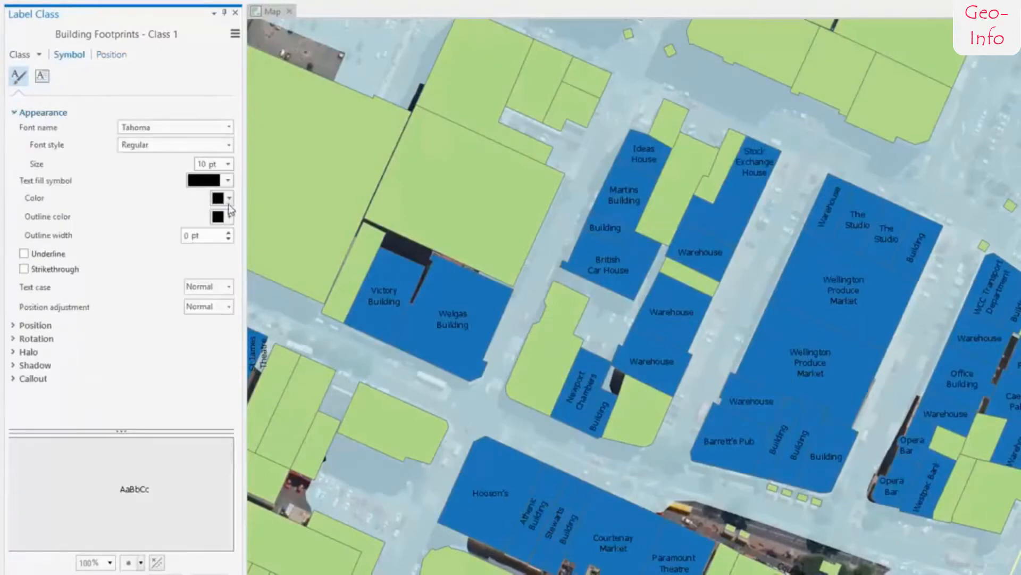
click(229, 199)
click(225, 244)
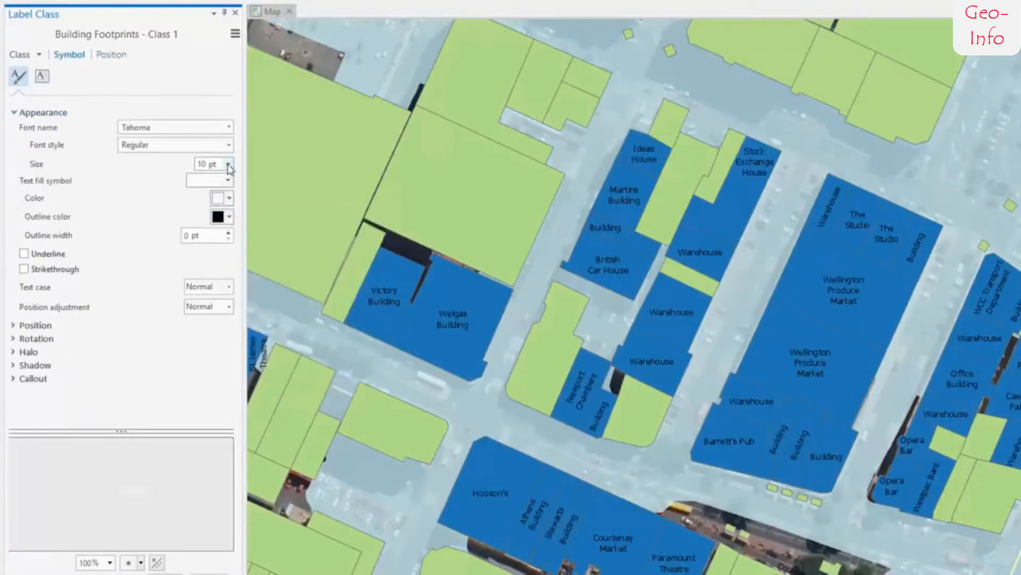
click(229, 168)
click(217, 214)
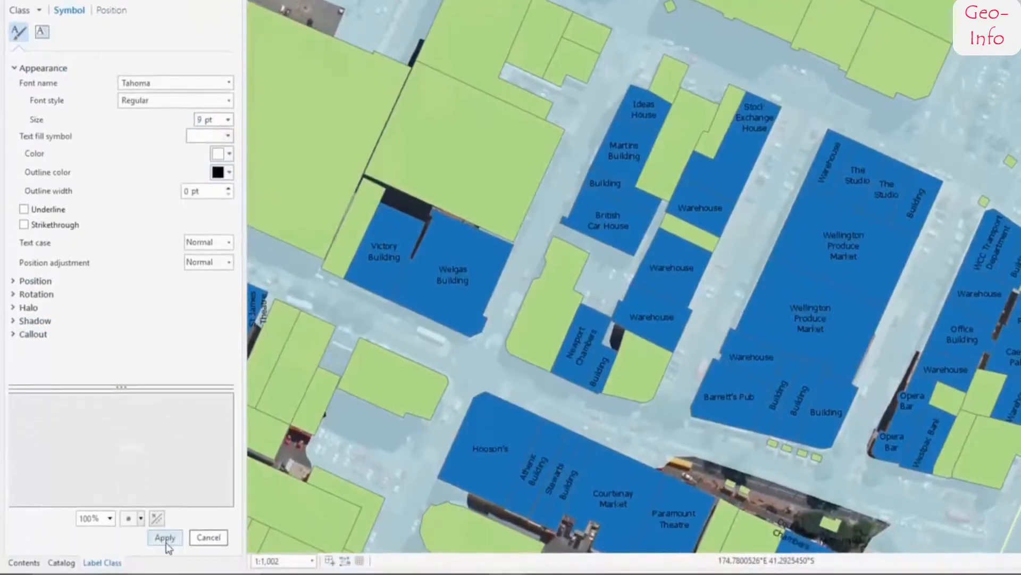
click(165, 538)
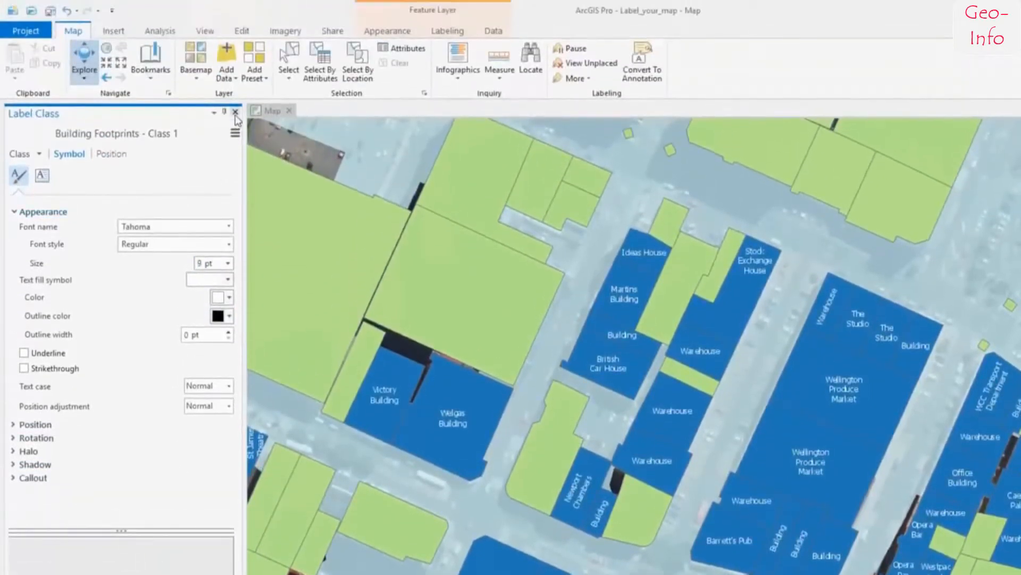
click(235, 113)
Step: Zoom to the Te Aro bookmark and hide the Building Footprints labels when zoomed out beyond 1:2,500
click(154, 80)
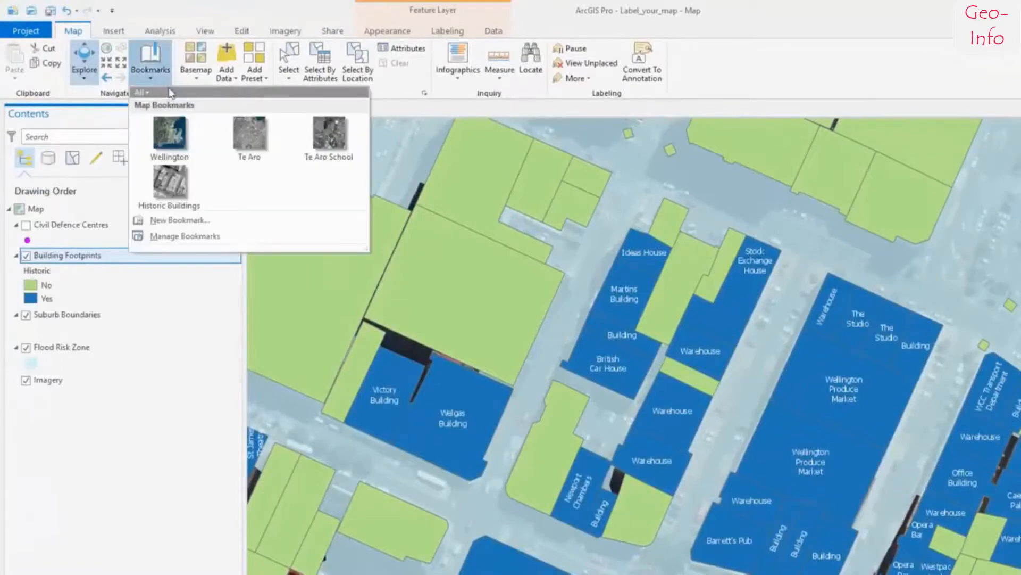
click(244, 134)
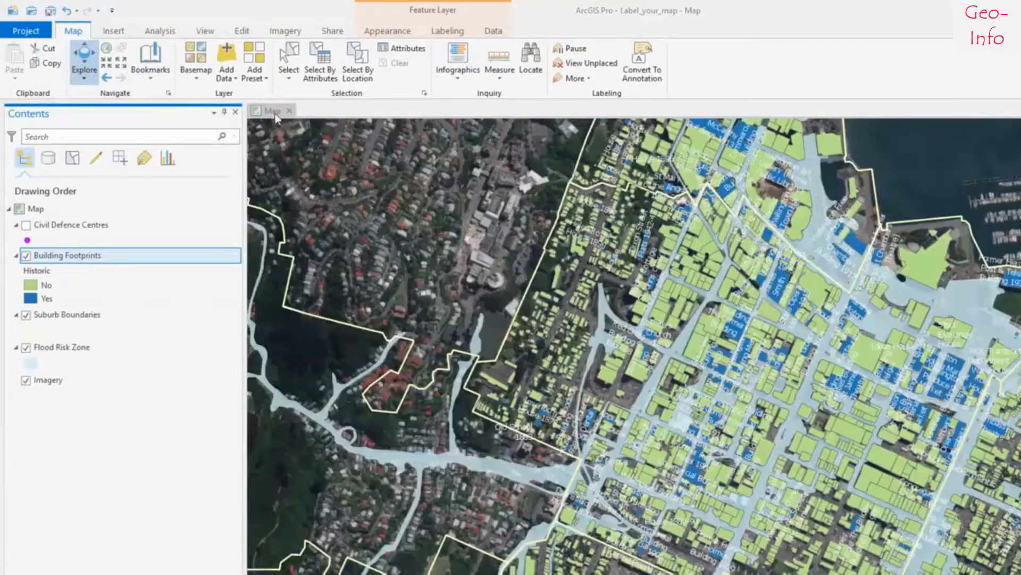
click(445, 33)
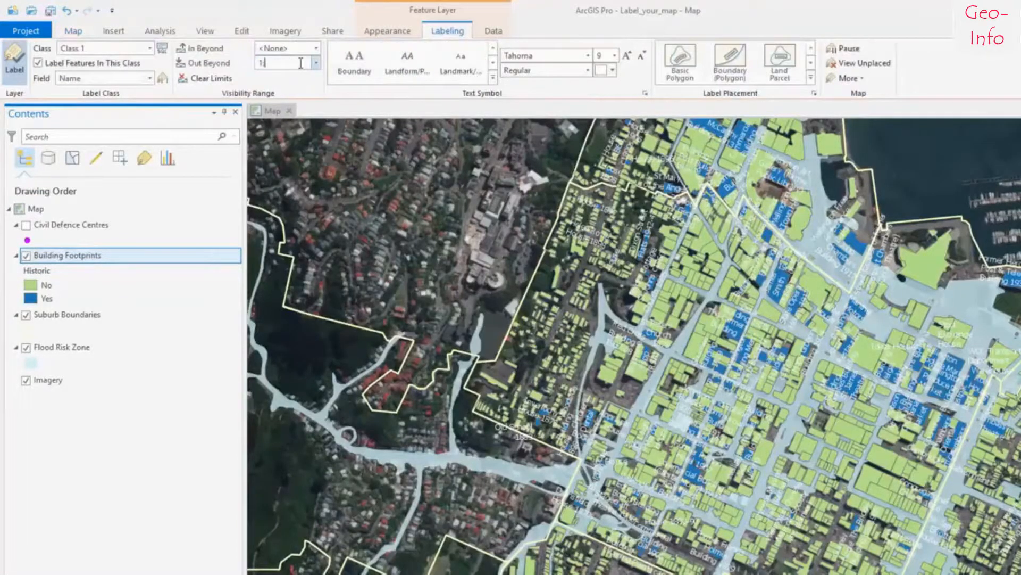
key(Return)
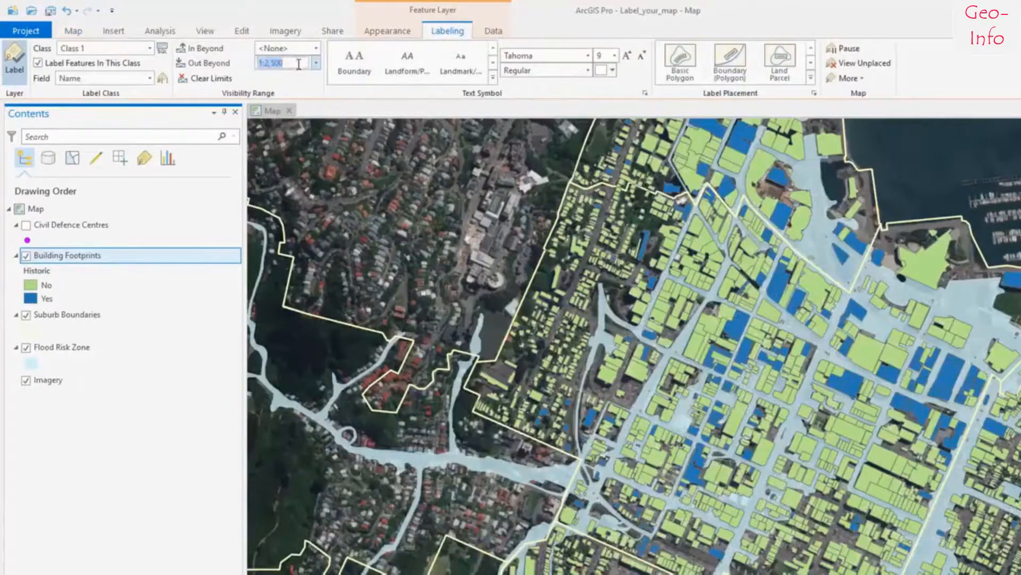
Step: Show the Civil Defence Centres layer and label it by Site Name with the Populated Place text style in bright purple
click(26, 226)
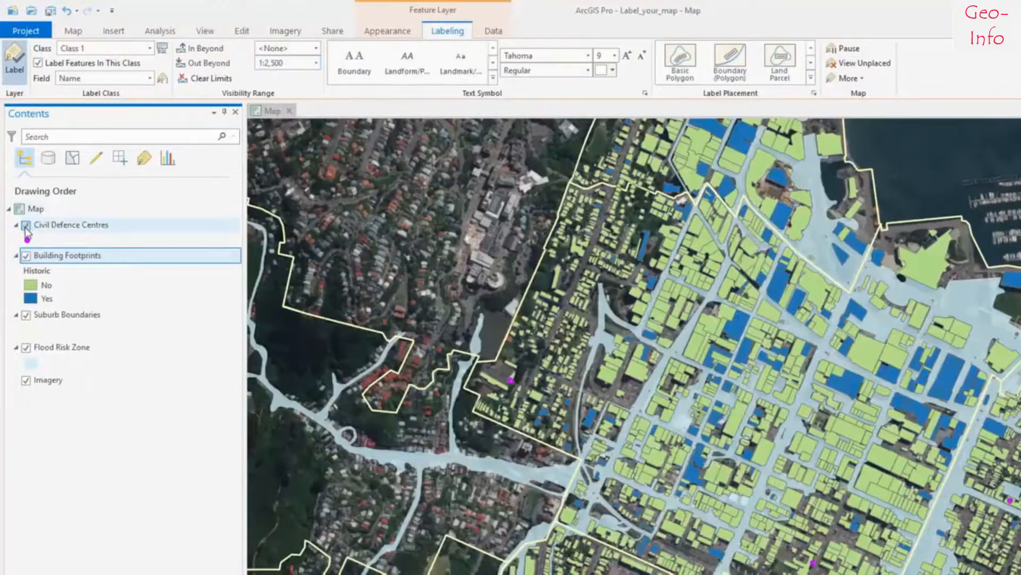
click(87, 226)
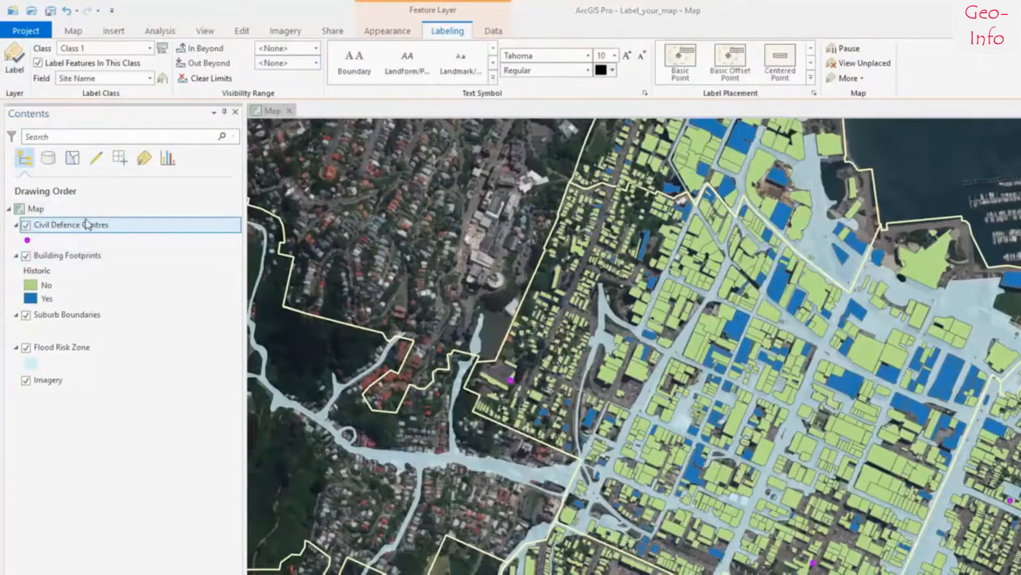
click(493, 78)
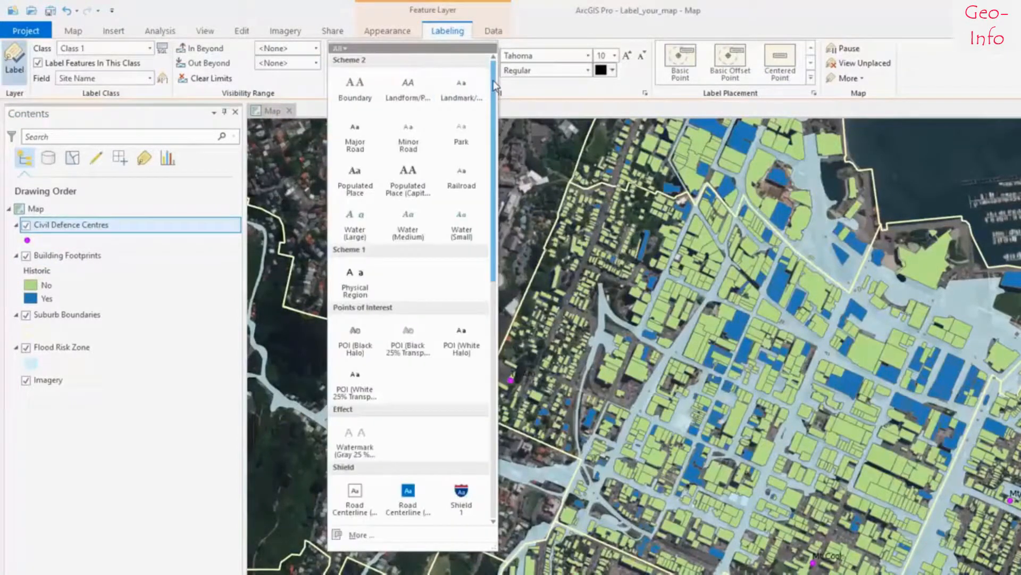
click(357, 179)
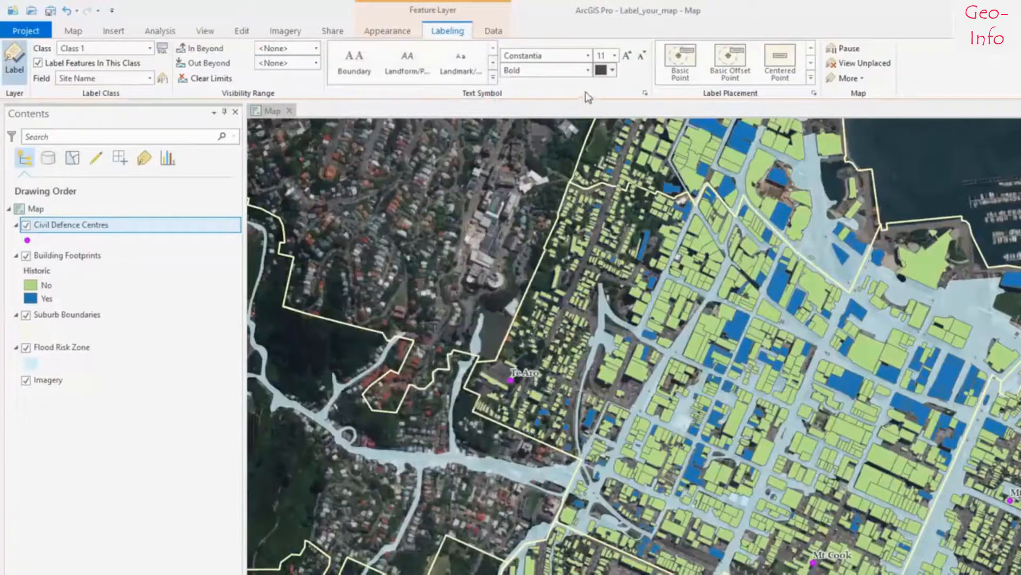
click(613, 71)
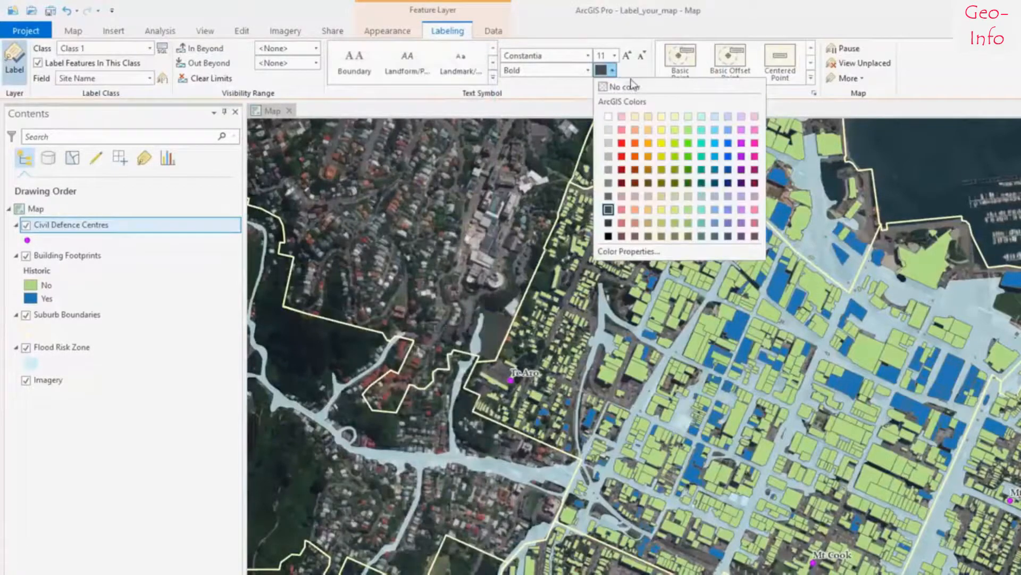
click(741, 143)
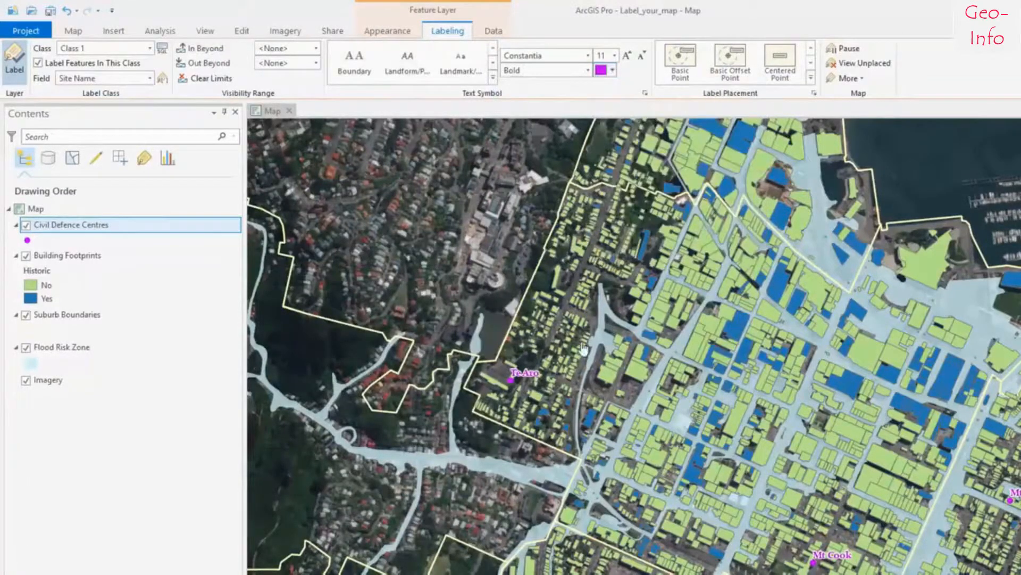
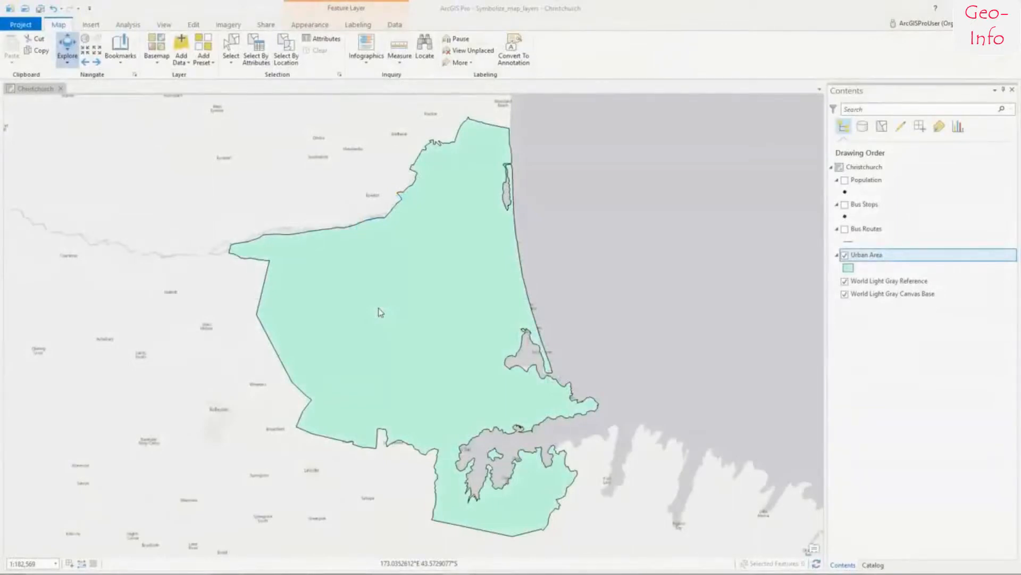
Step: Open the Urban Area layer's single-symbol properties and set the polygon fill to no color
click(311, 25)
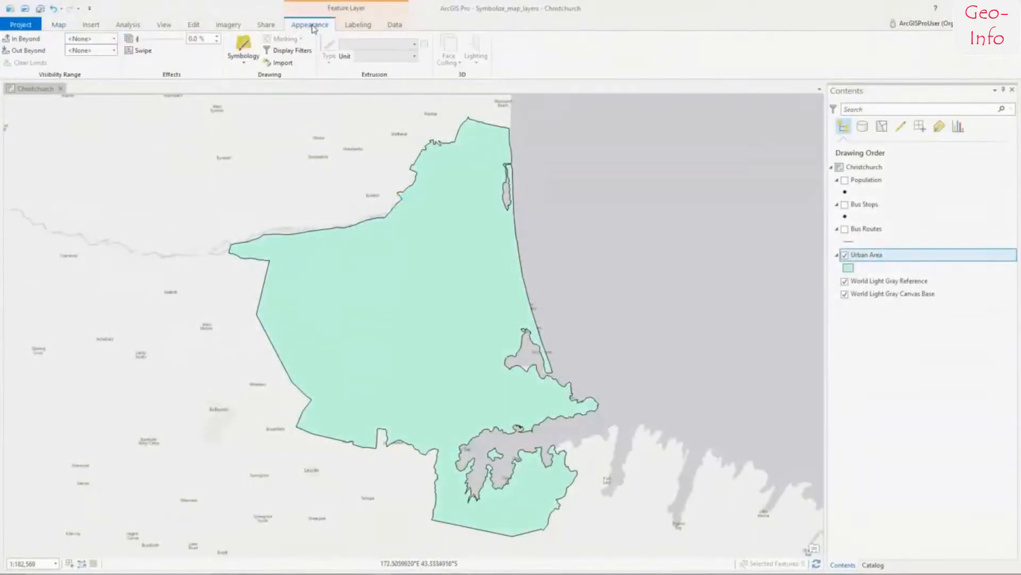
click(247, 63)
click(247, 96)
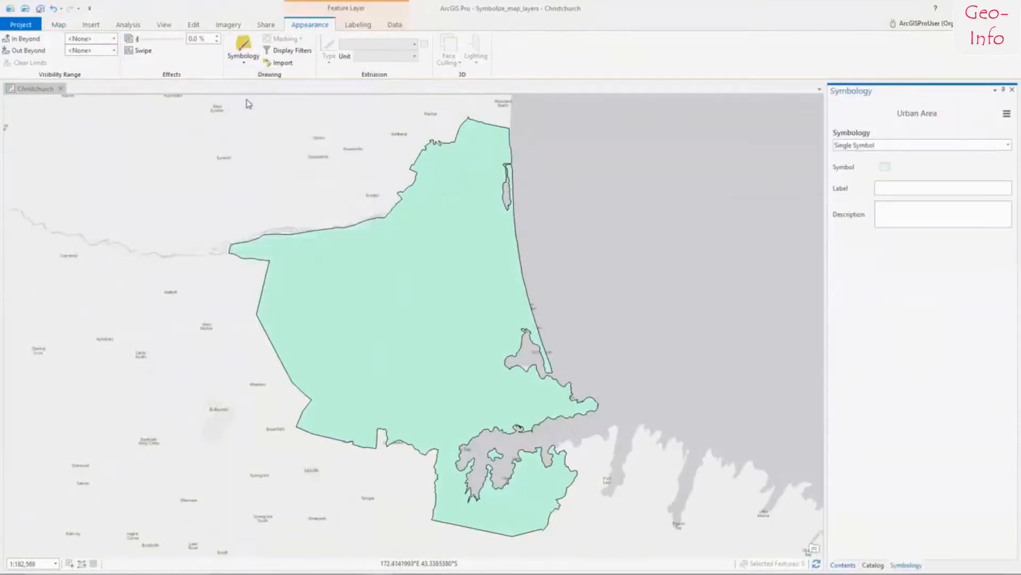
click(885, 166)
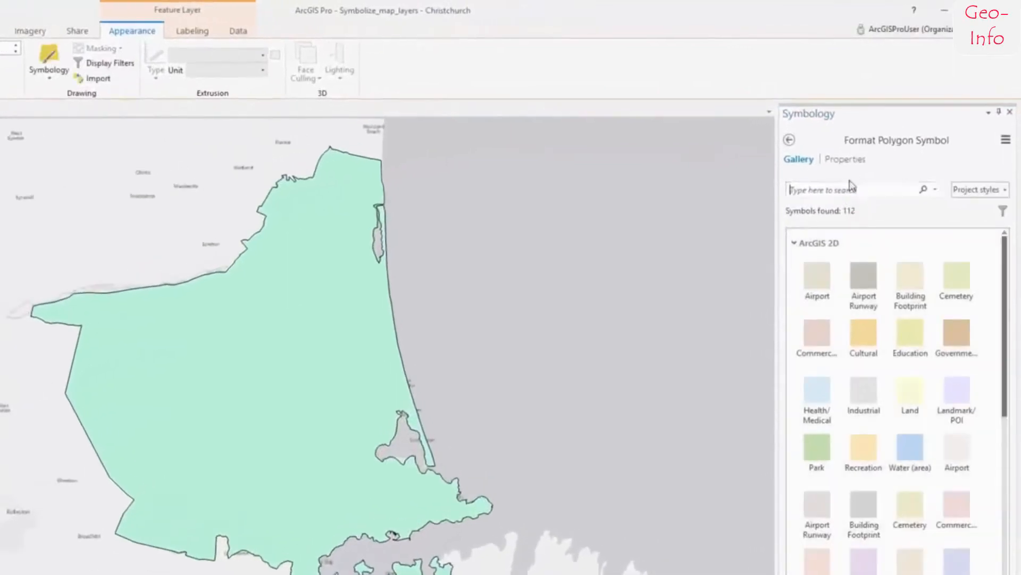
click(845, 160)
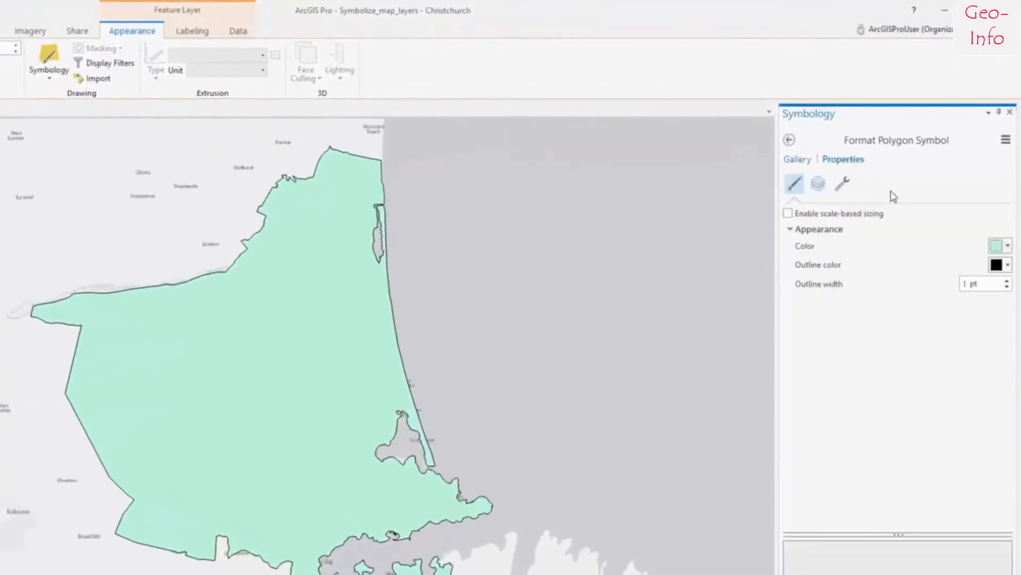
click(1007, 248)
click(948, 259)
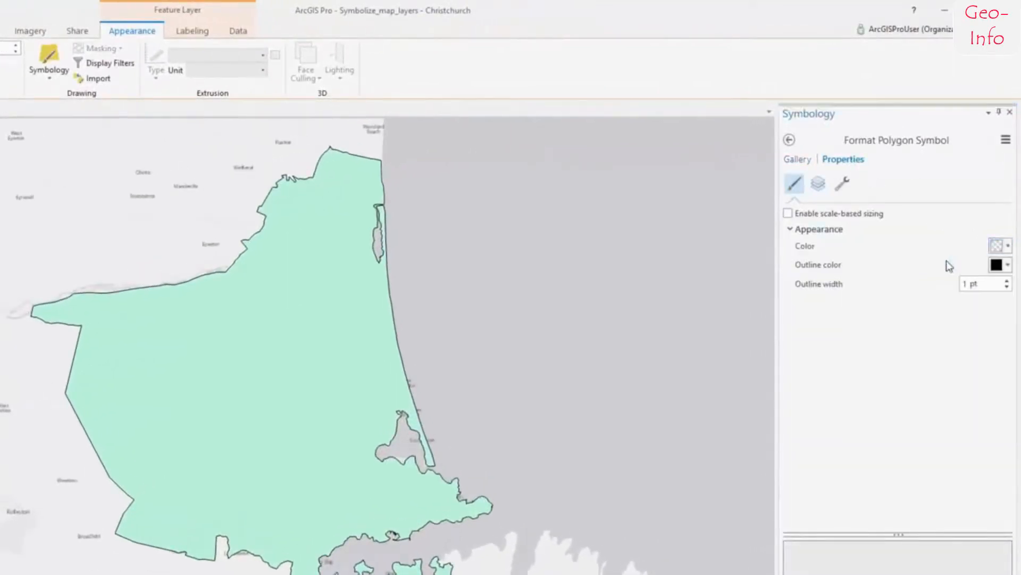
Step: Give the Urban Area polygon a dark gray outline 2 pt wide and apply the symbol changes
click(1001, 266)
click(863, 406)
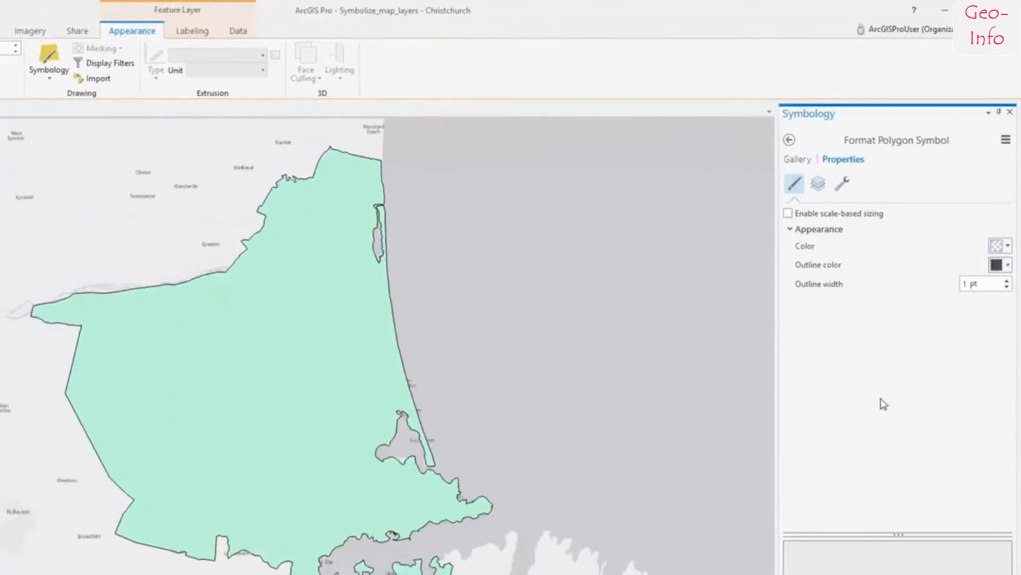
click(1007, 280)
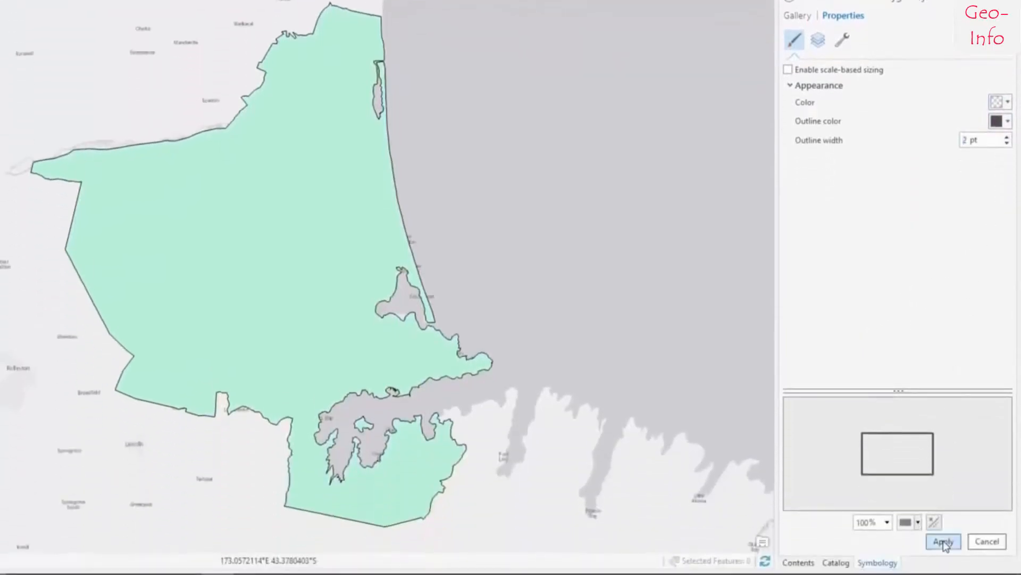
click(943, 542)
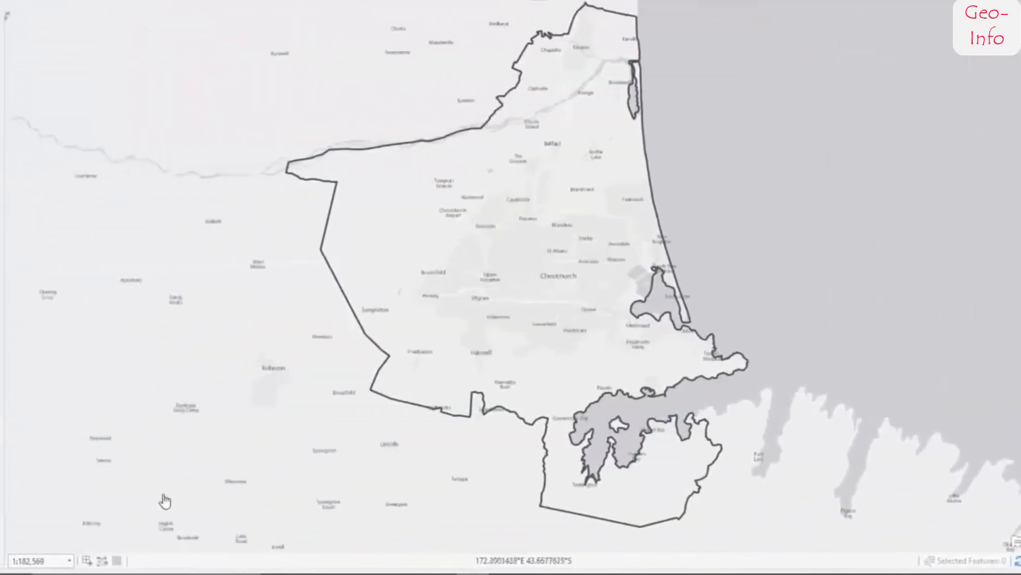
Step: Change the map to a larger preset scale over central Christchurch and turn on the Bus Stops layer
click(73, 563)
click(32, 413)
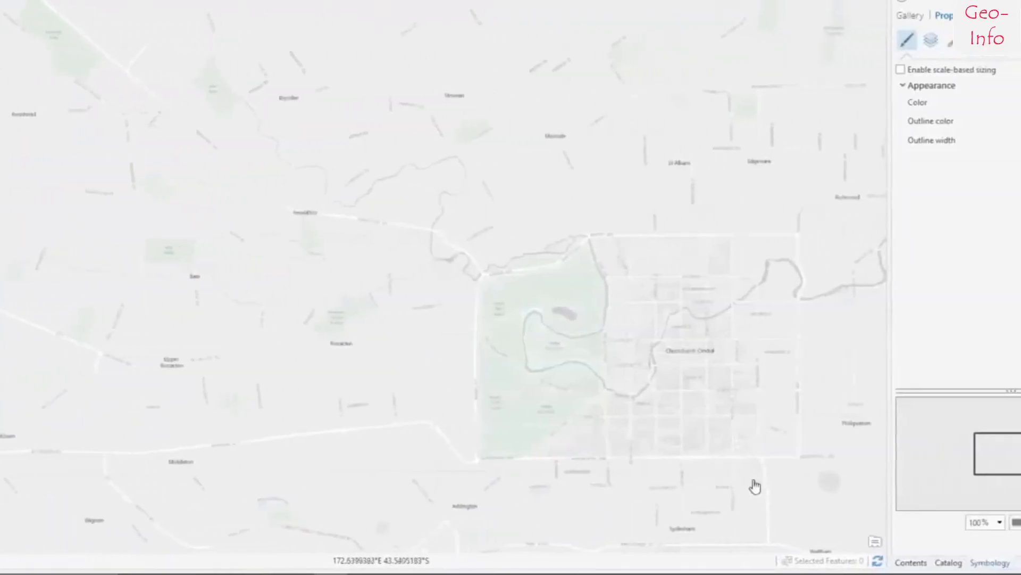
click(910, 563)
click(801, 112)
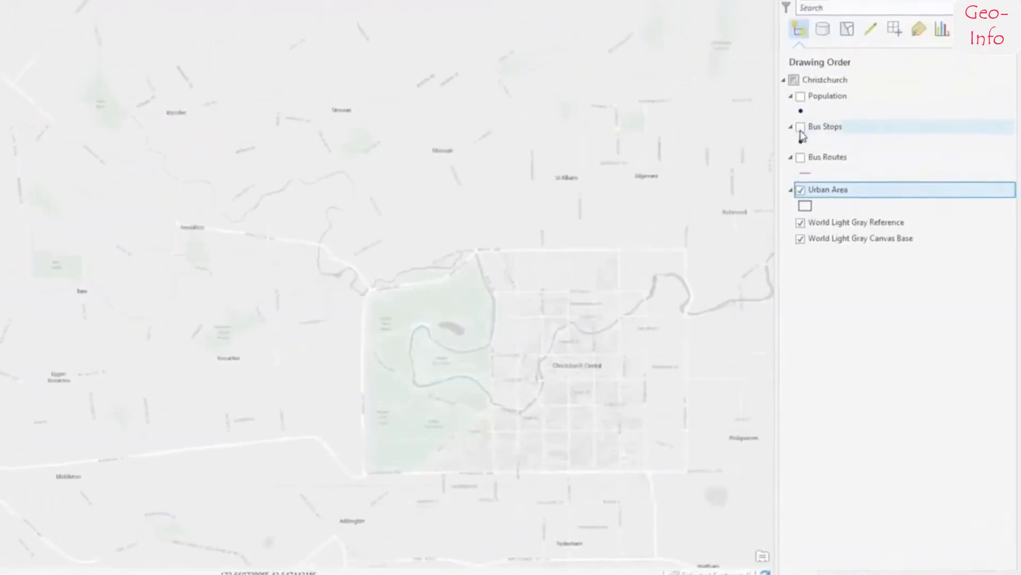
click(802, 127)
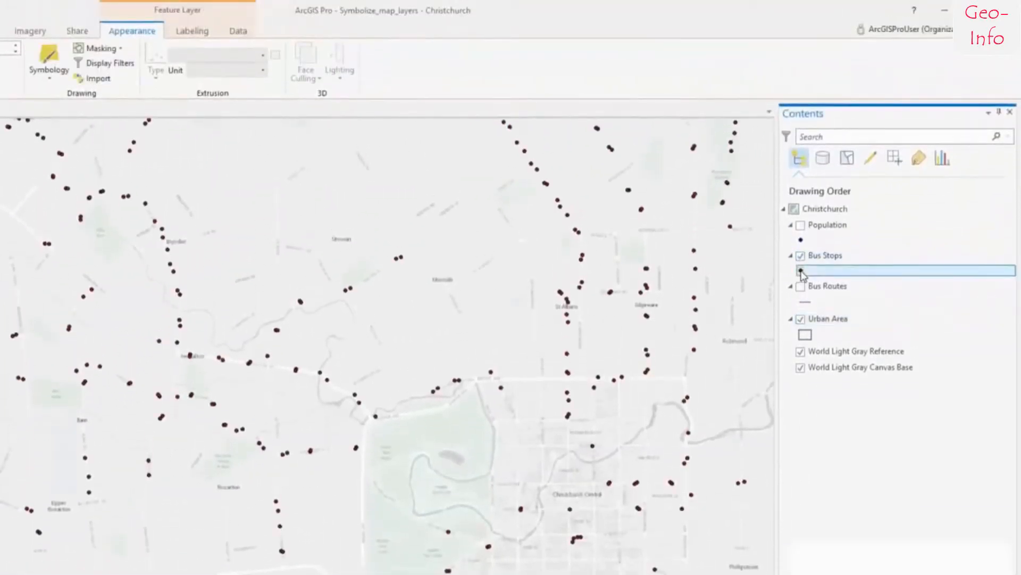
Step: Search all symbol styles for "bus station" and assign the bus station symbol to the Bus Stops layer
click(801, 272)
click(799, 161)
click(814, 192)
text(bus )
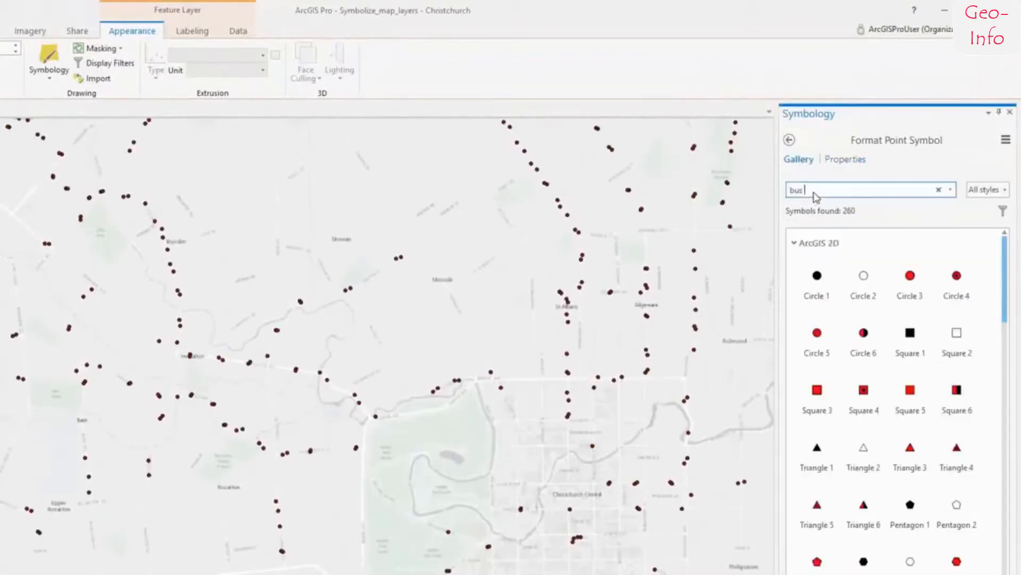
text(station)
key(Return)
click(917, 283)
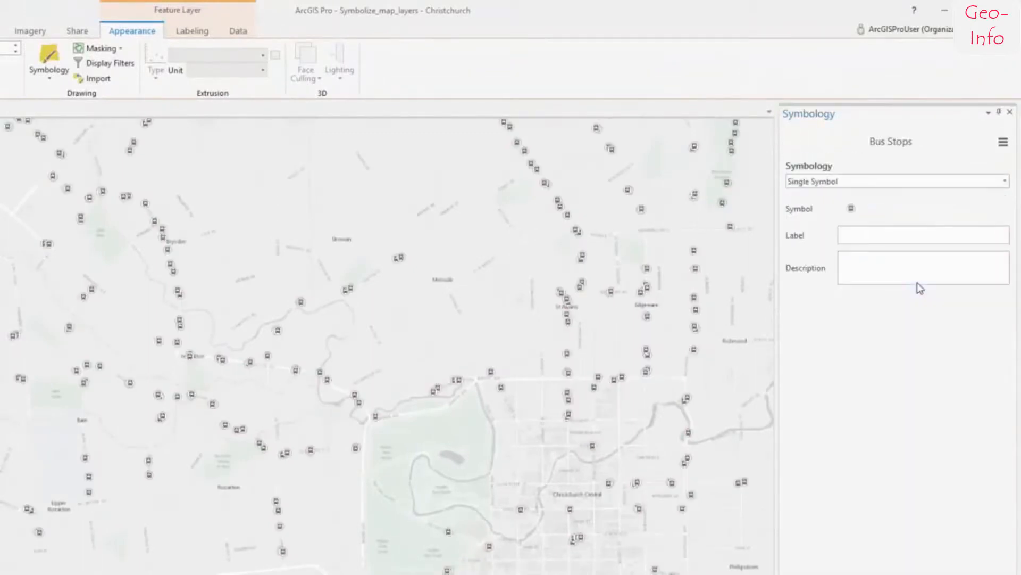
Step: Change the Bus Stops point symbol's color to dark maroon and apply it
click(852, 211)
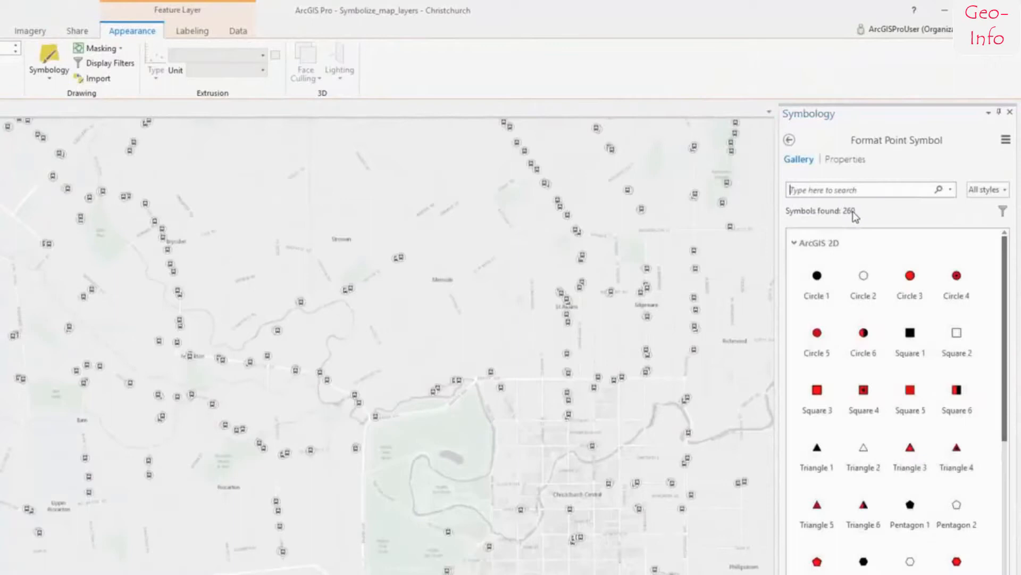
click(848, 160)
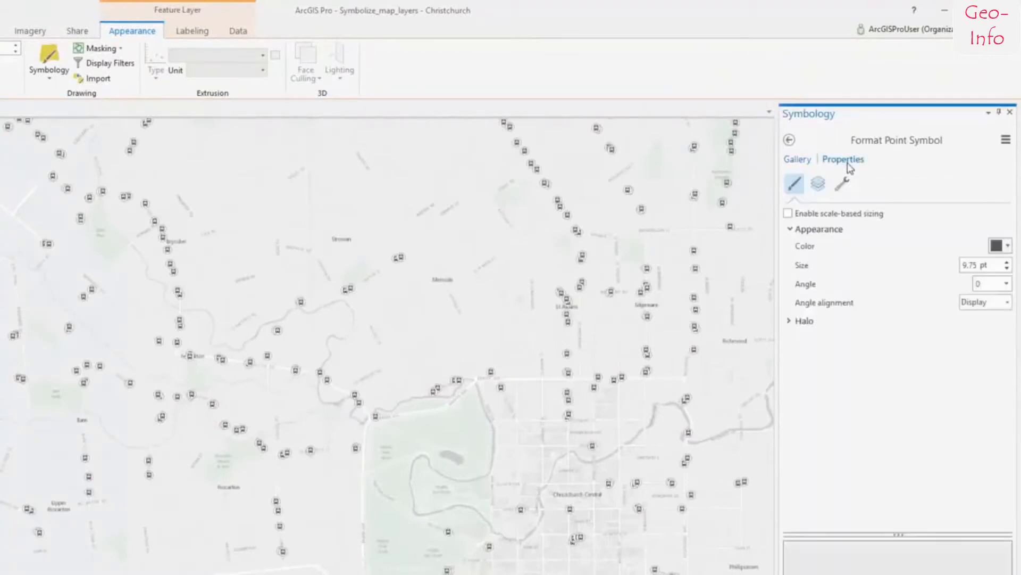
click(1008, 246)
click(1009, 412)
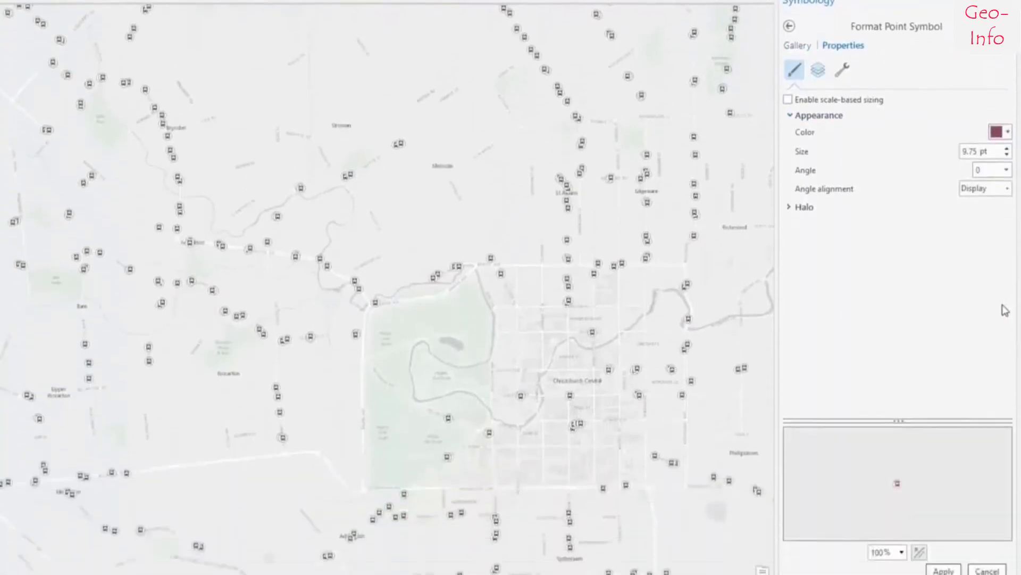
click(930, 540)
Step: Enlarge the symbol preview to 400%, set the circular background marker's outline to the same dark maroon, and apply
click(902, 522)
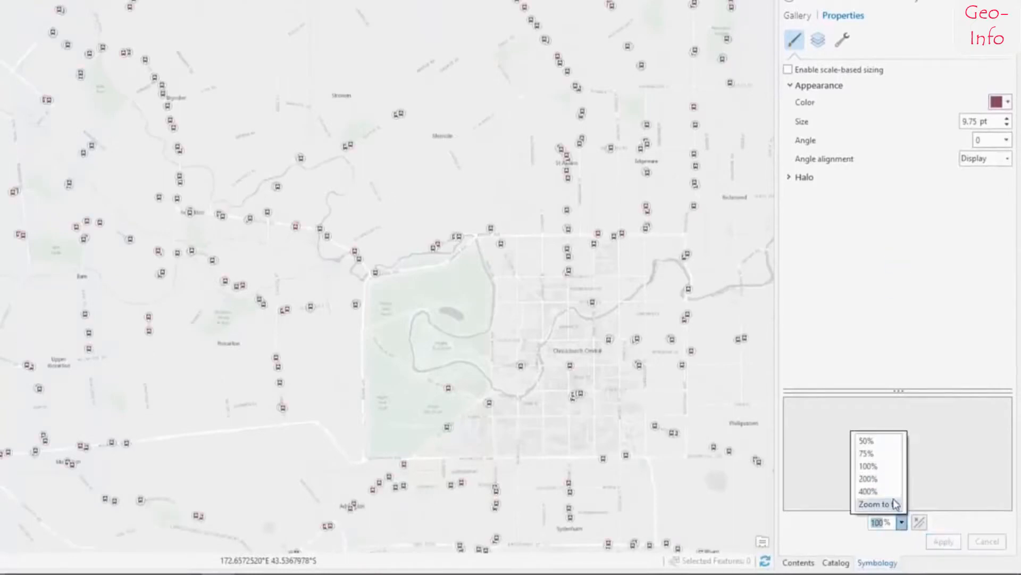
click(888, 488)
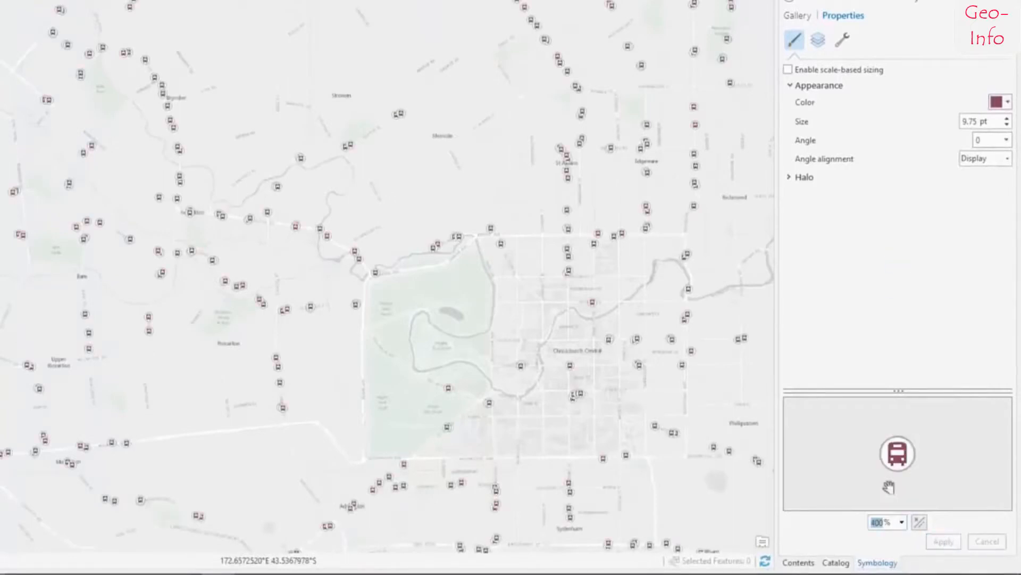
click(819, 41)
click(915, 104)
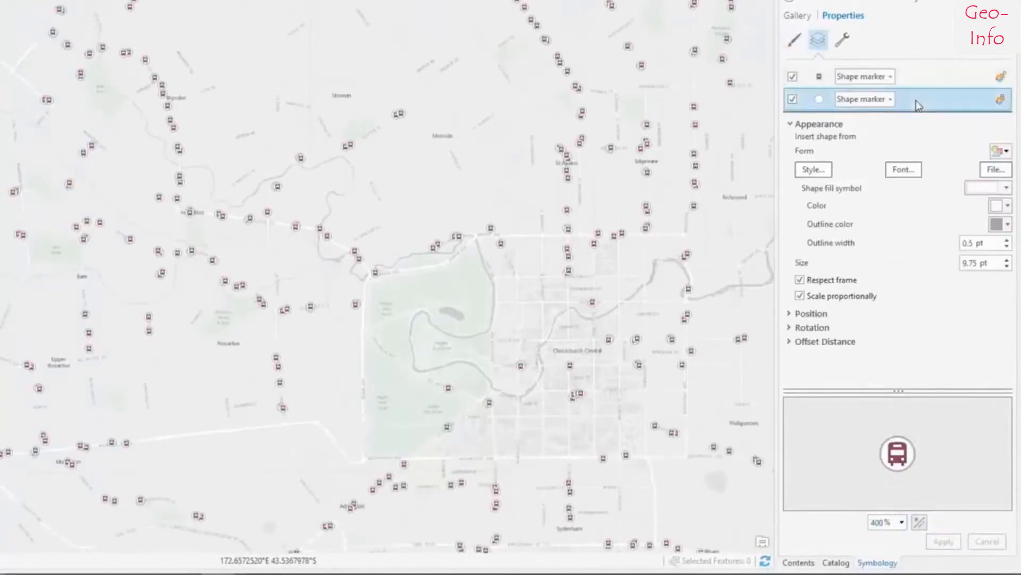
click(1008, 225)
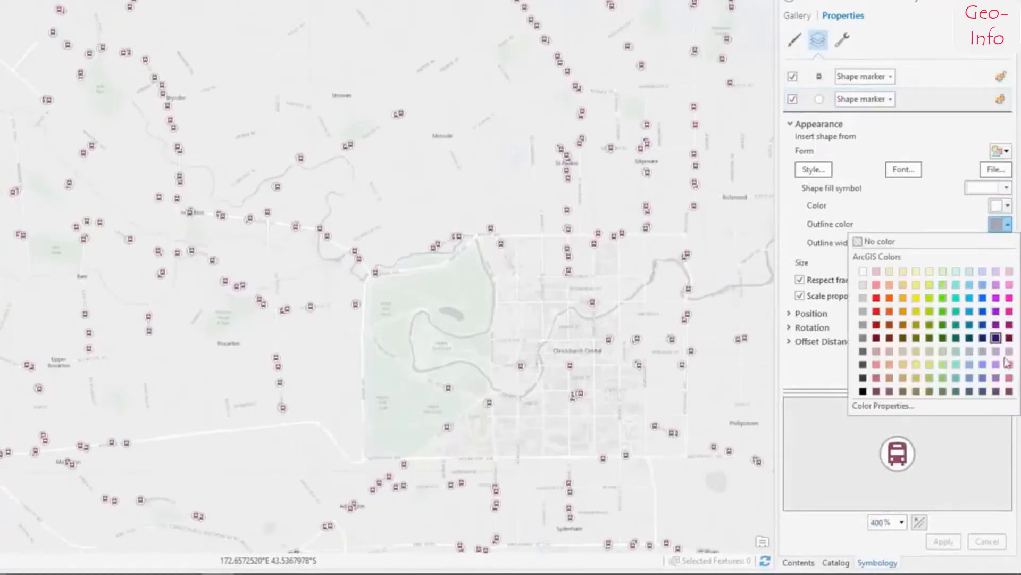
click(1009, 391)
click(944, 541)
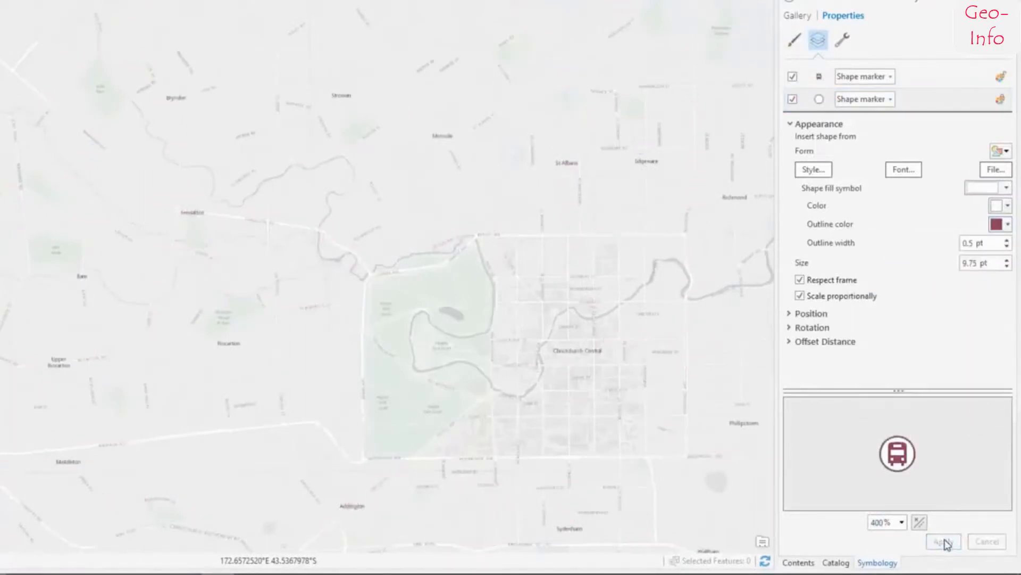
Step: Turn on the Bus Routes layer and symbolize it with unique values based on the Type field
click(799, 563)
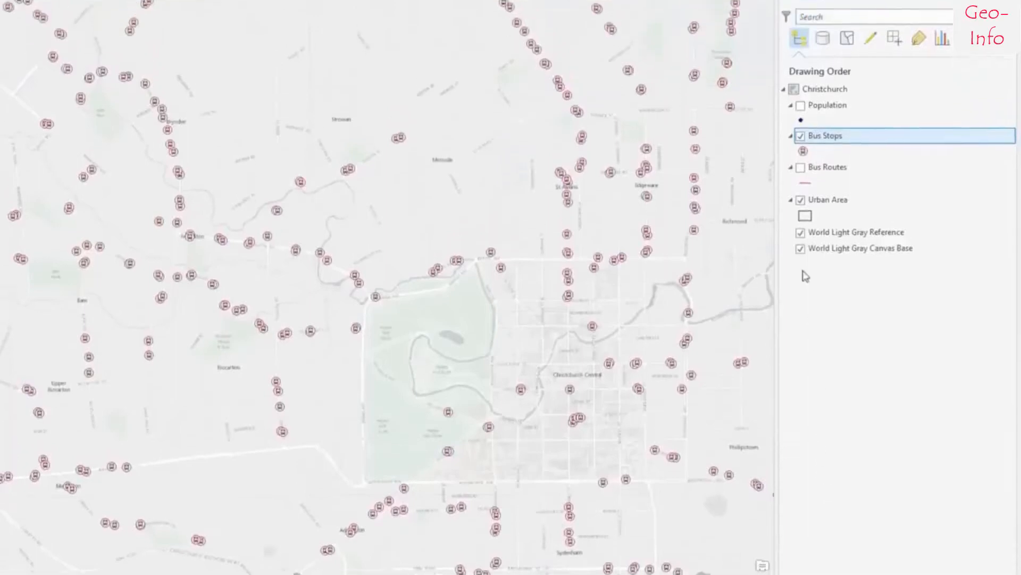
click(801, 142)
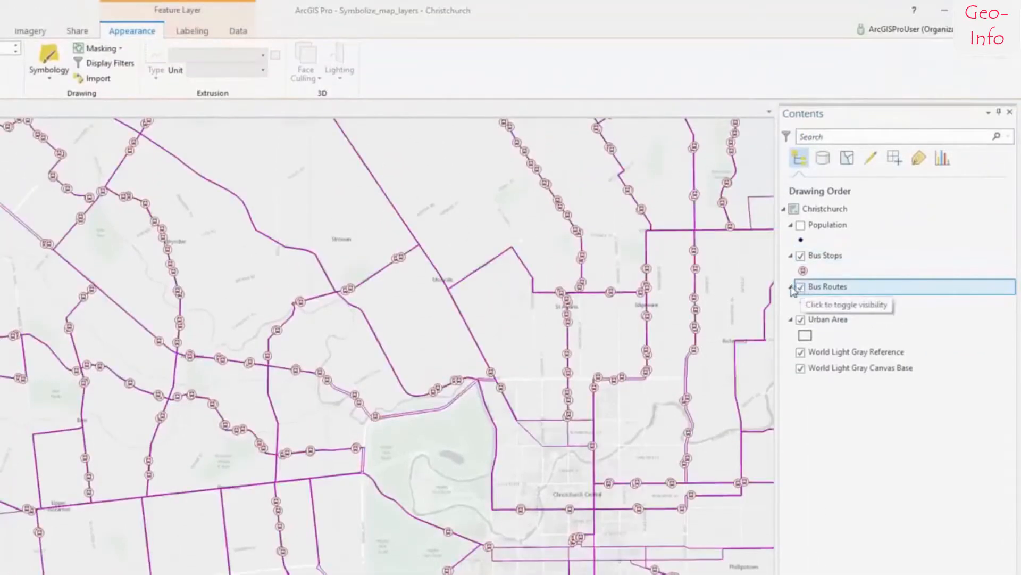
click(49, 77)
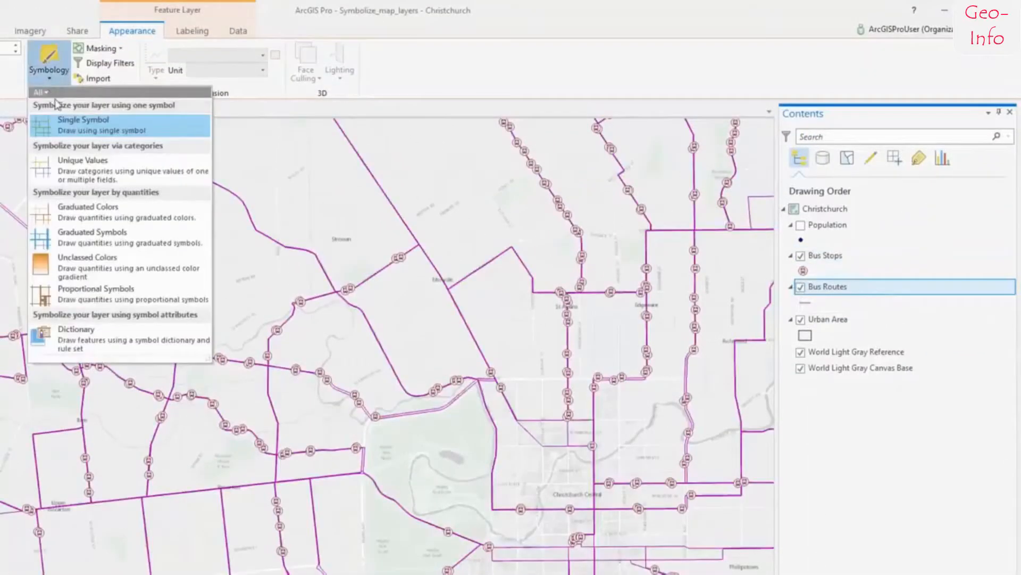
click(69, 162)
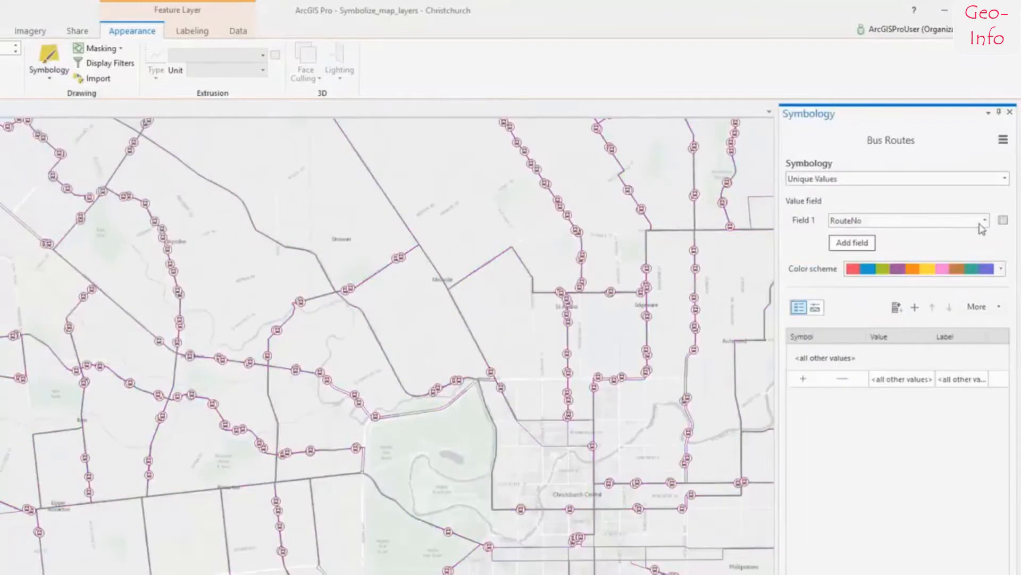
click(986, 225)
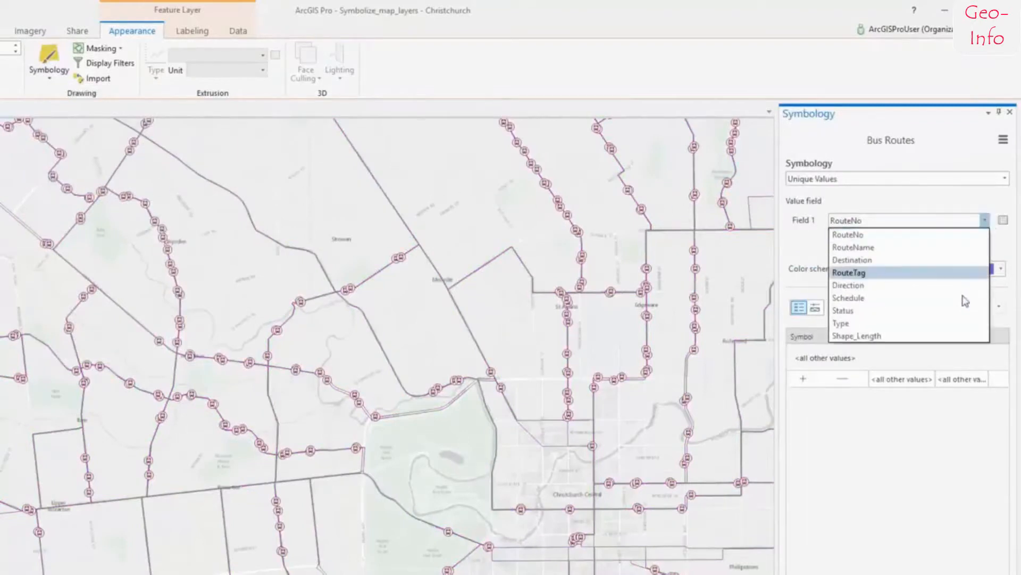
click(959, 324)
Step: Apply the teal, orange, purple, pink and green color scheme to the bus route types and select the Ferry class
click(1001, 270)
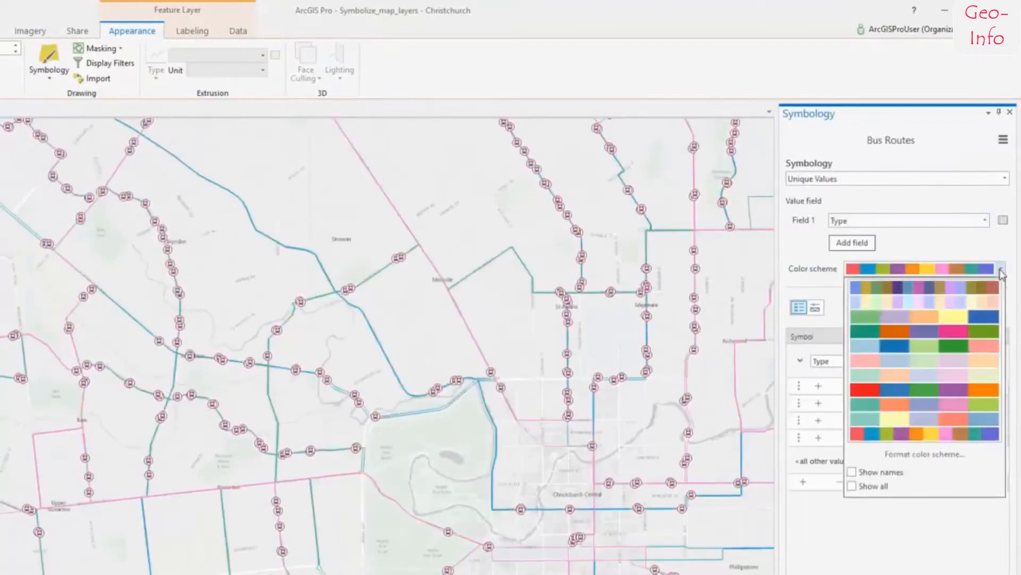
click(983, 335)
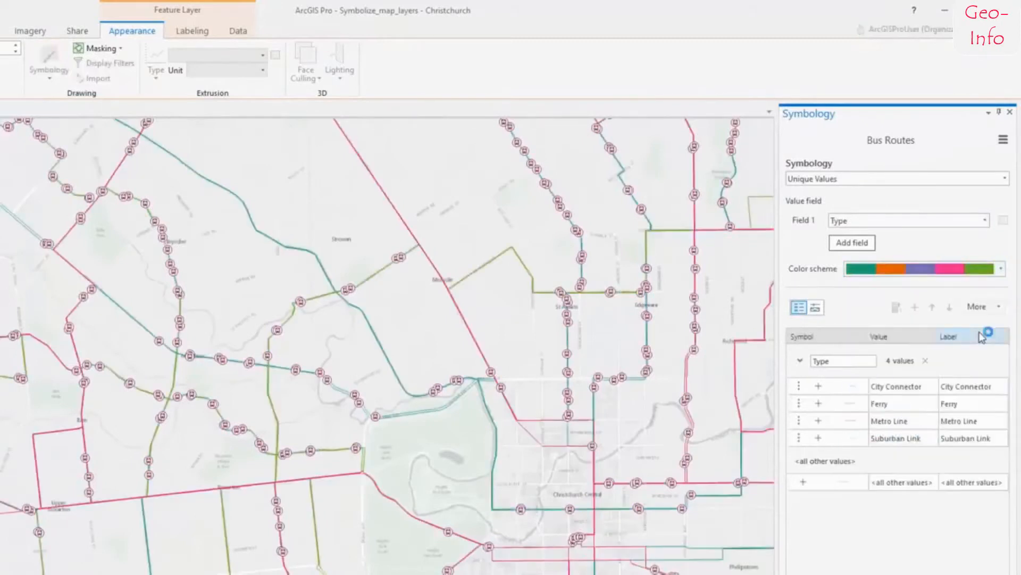
click(850, 404)
click(817, 403)
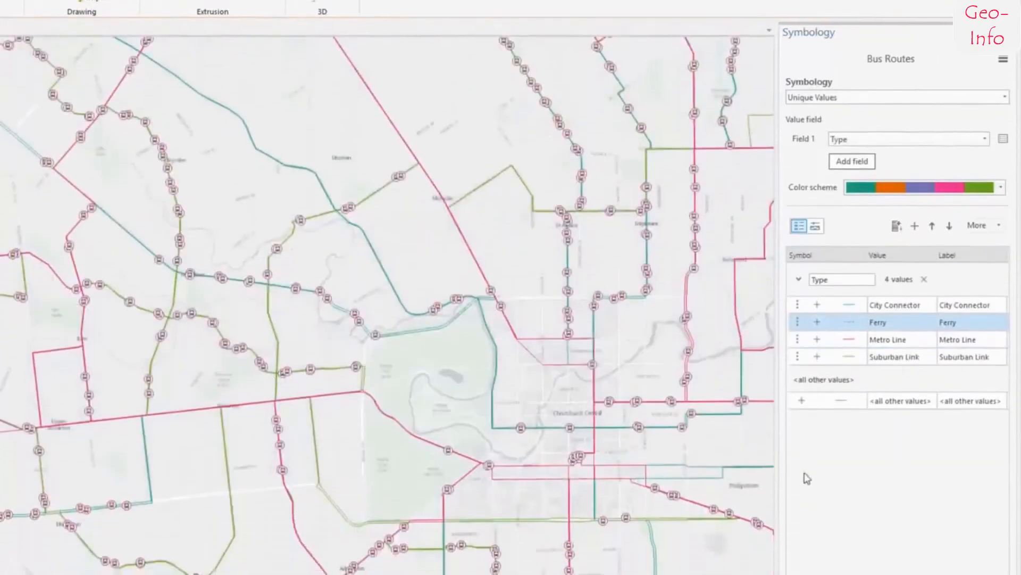
Step: Turn on the Population layer and symbolize it as a heat map weighted by the Pop 2013 field
click(799, 563)
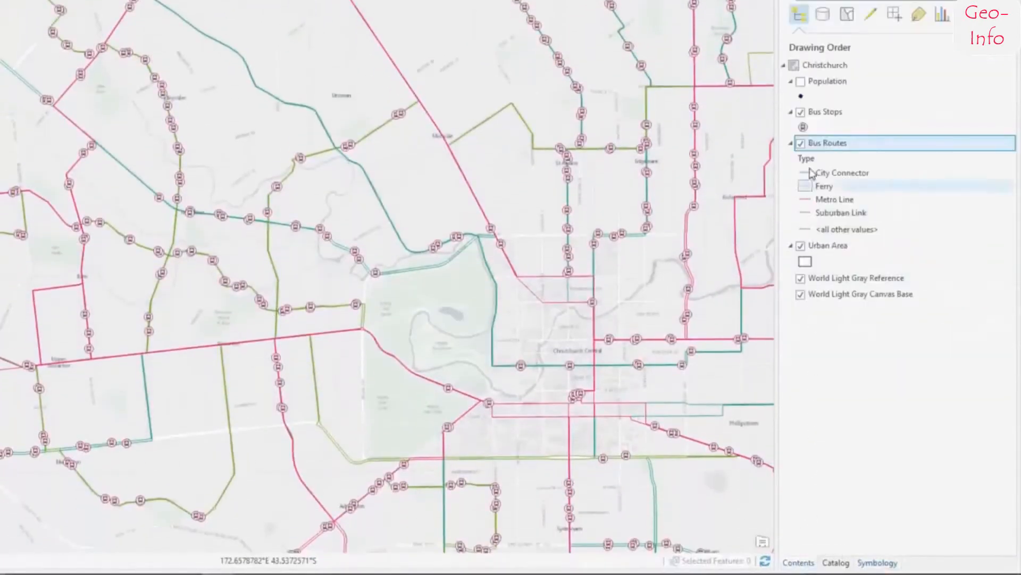
click(801, 82)
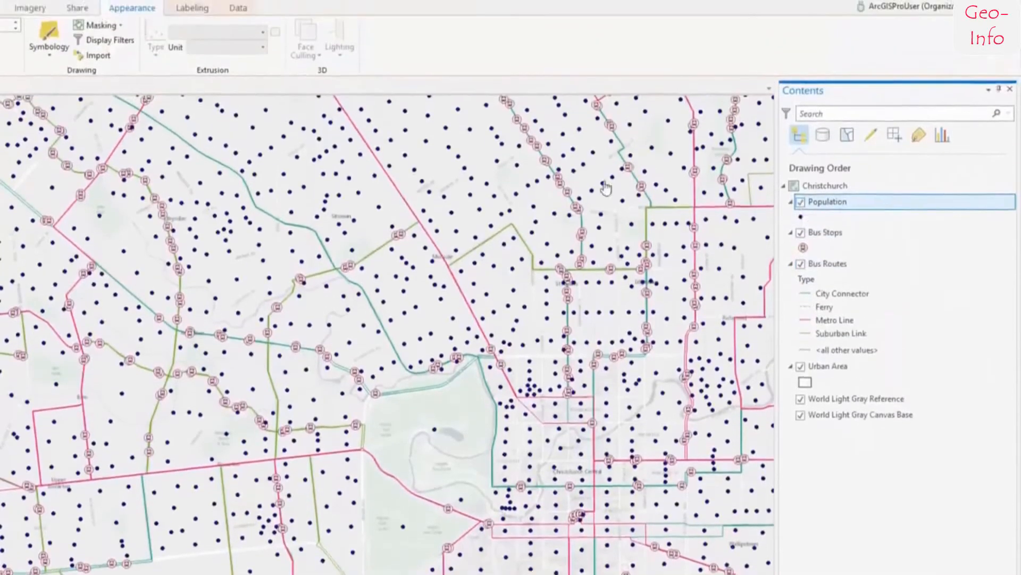
click(53, 81)
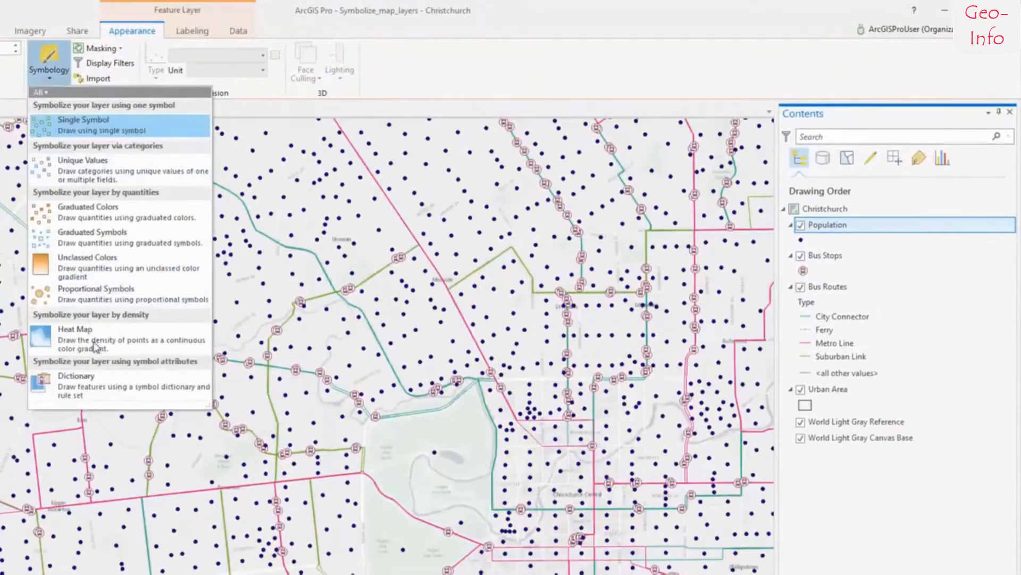
click(145, 348)
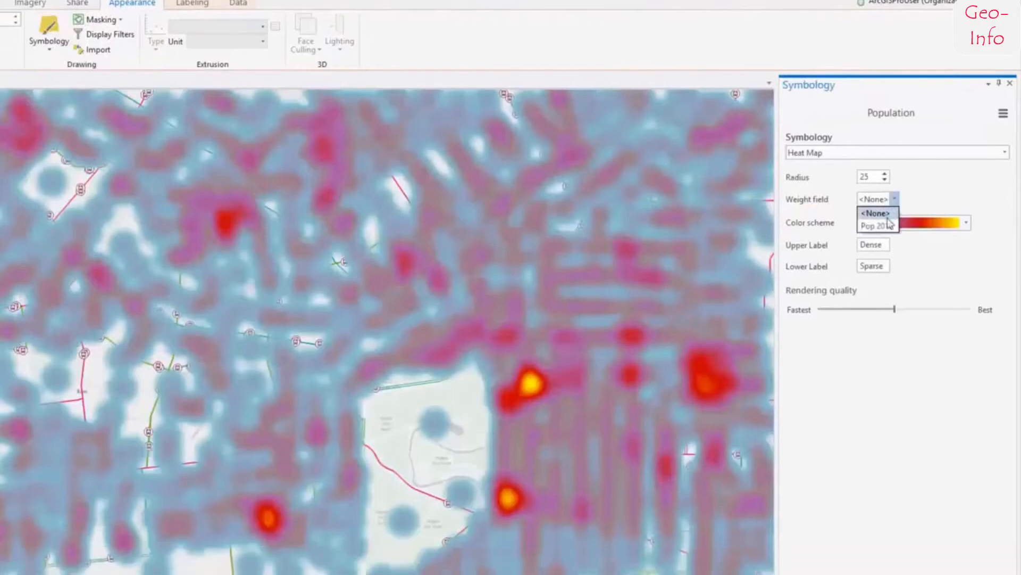
click(875, 248)
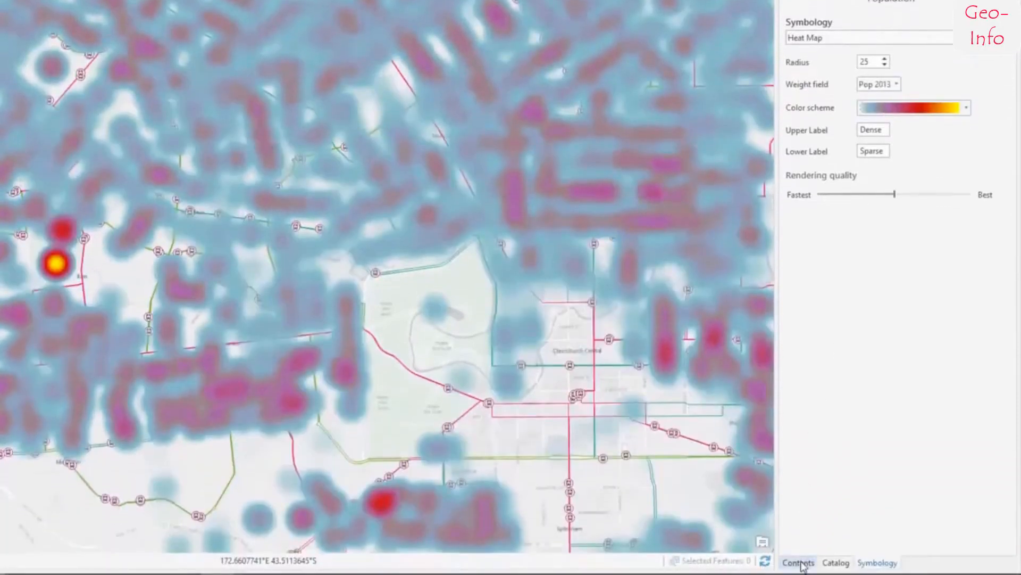
Step: Move the Population layer beneath Bus Routes in the drawing order and set its transparency to 70%
click(800, 563)
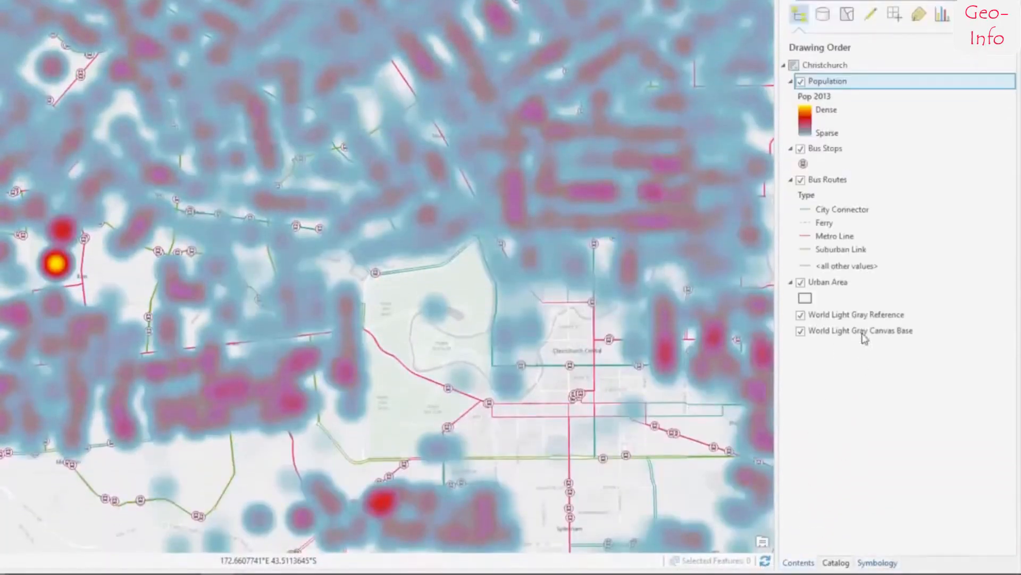
mouse_move(860, 139)
mouse_down()
mouse_move(873, 234)
mouse_move(855, 282)
mouse_up()
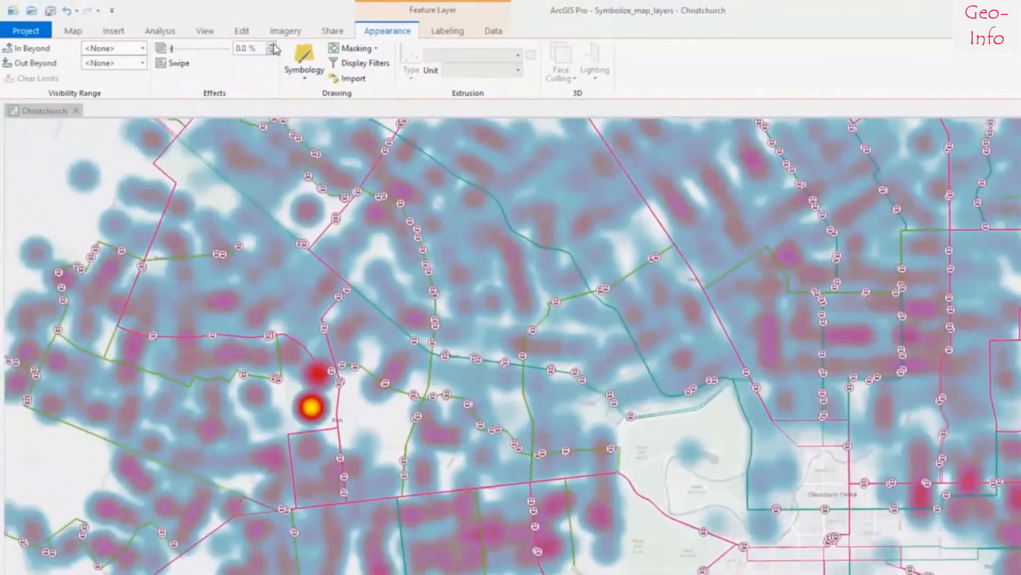
click(250, 47)
text(70)
key(Return)
click(75, 32)
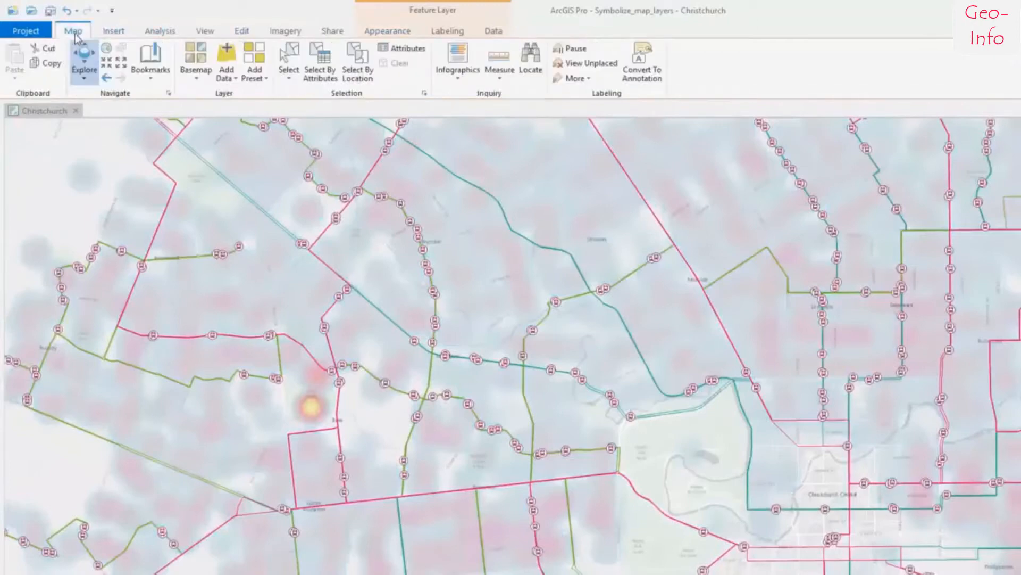
click(107, 78)
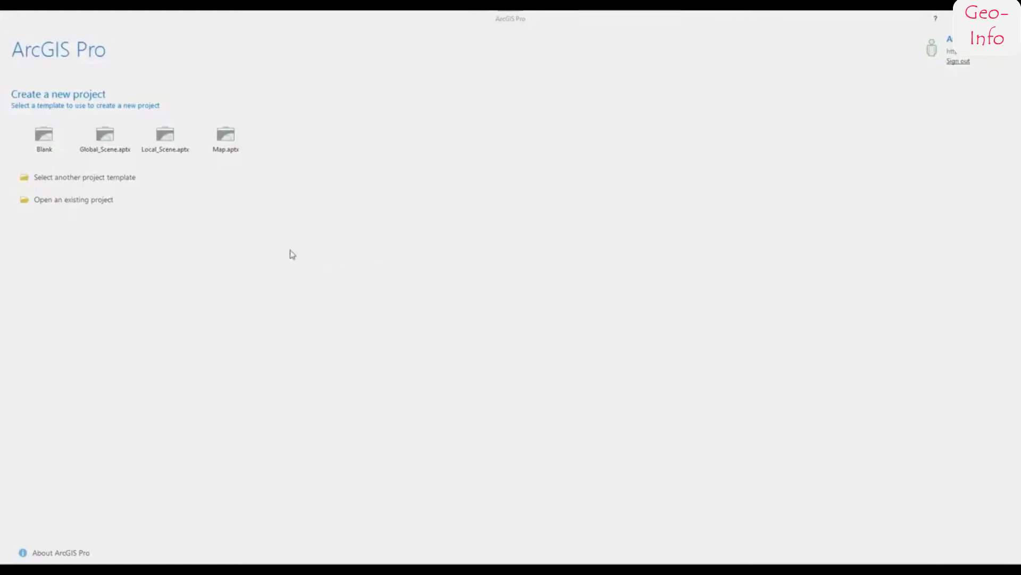
Step: Create a new project from the Blank template named NewZealand, in its own folder in the default location
click(45, 136)
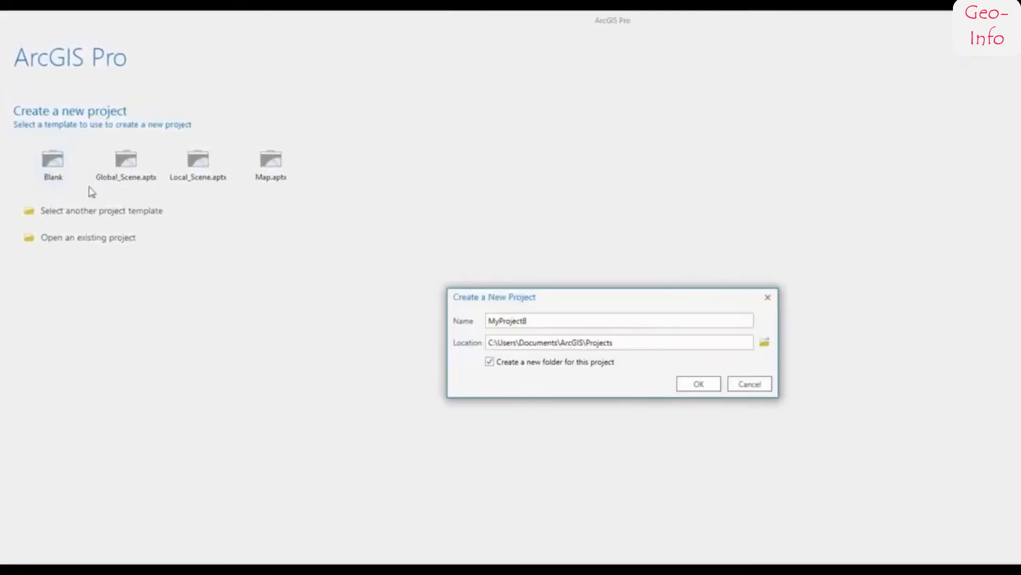
drag(527, 321, 496, 321)
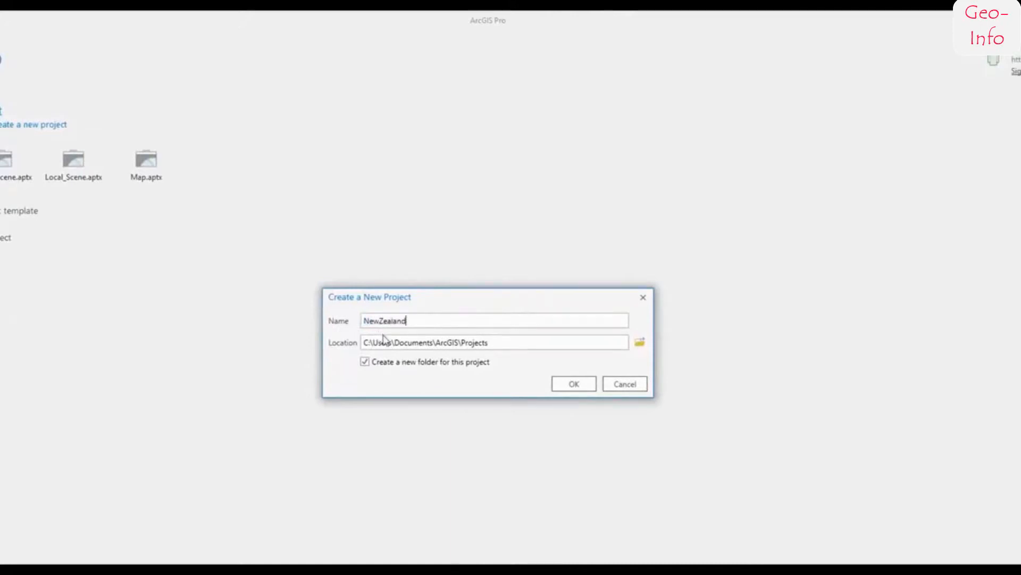
click(574, 384)
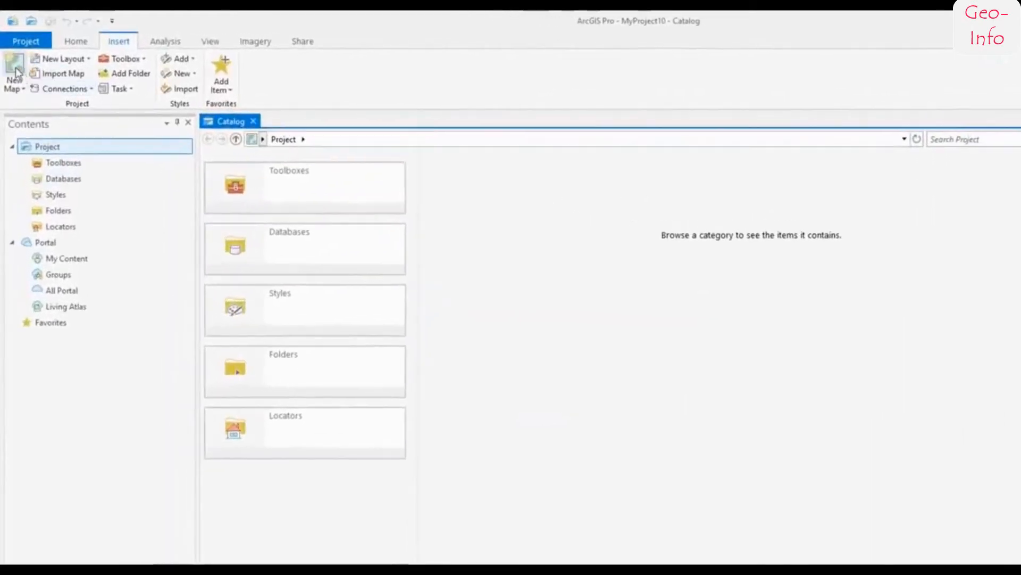
Step: Add a new map to the project and dock the Contents pane together with the Catalog pane
click(16, 70)
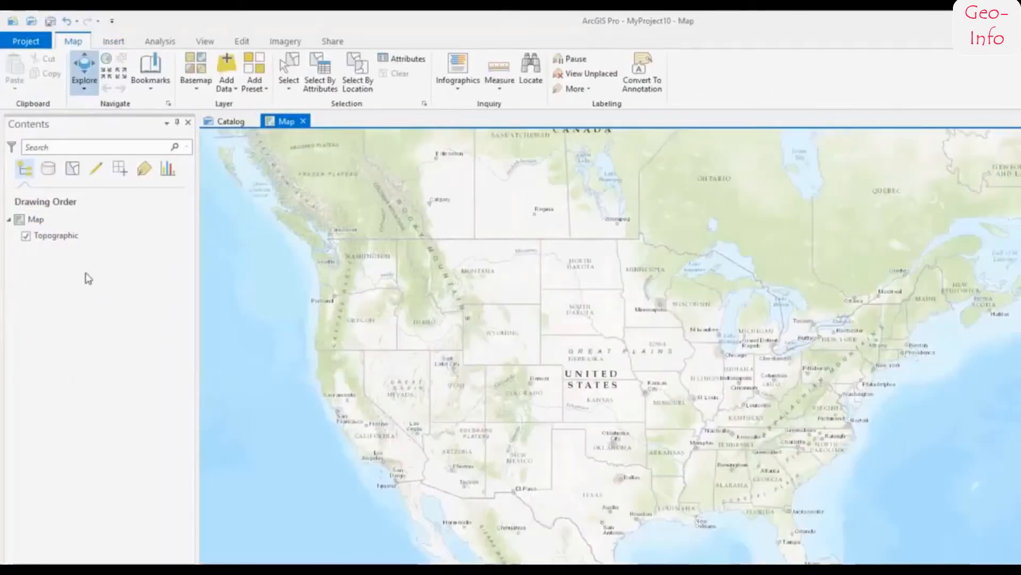
click(96, 128)
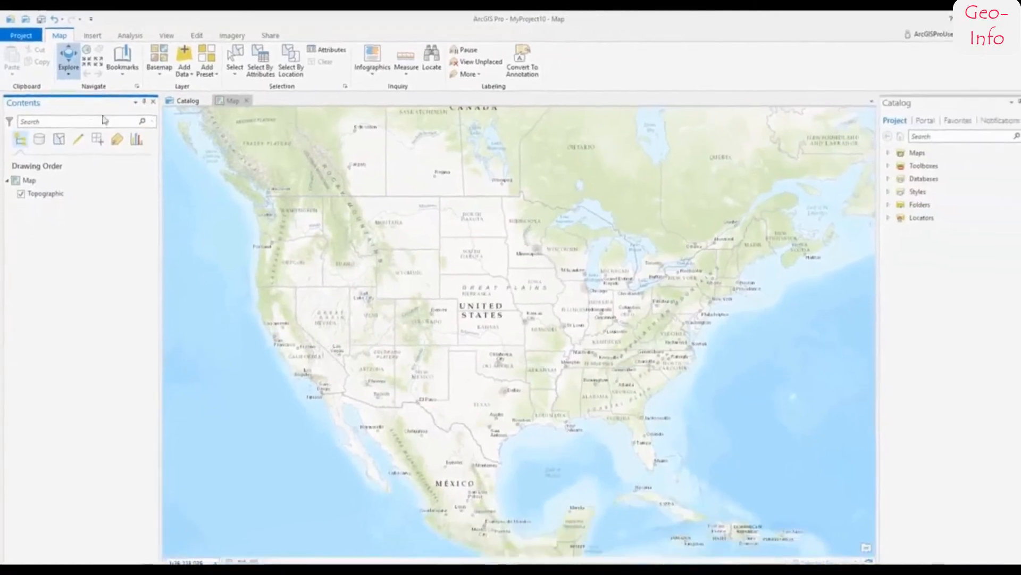
drag(105, 120, 943, 328)
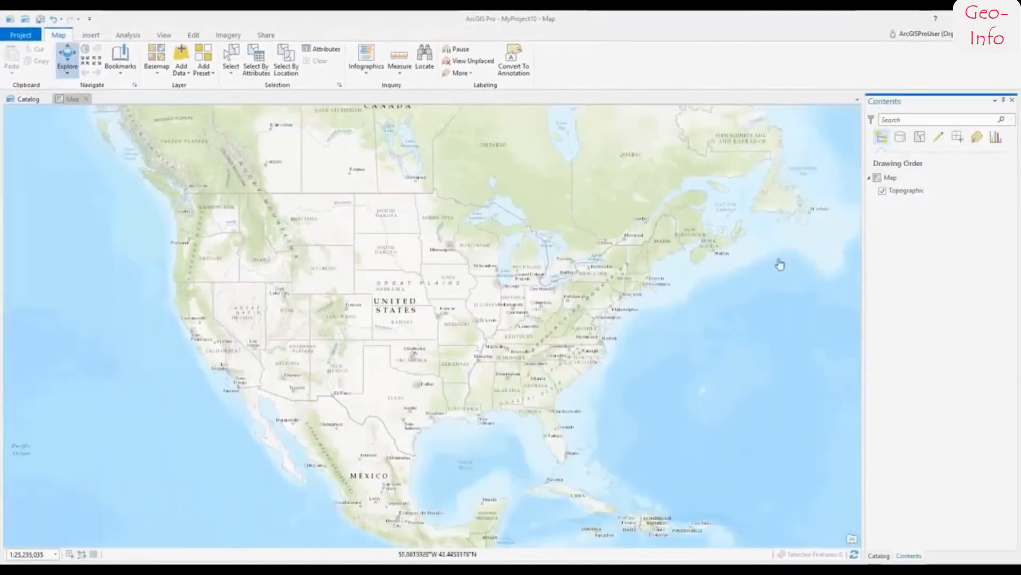
Step: Locate New Zealand on the map with the Locate tool
click(424, 56)
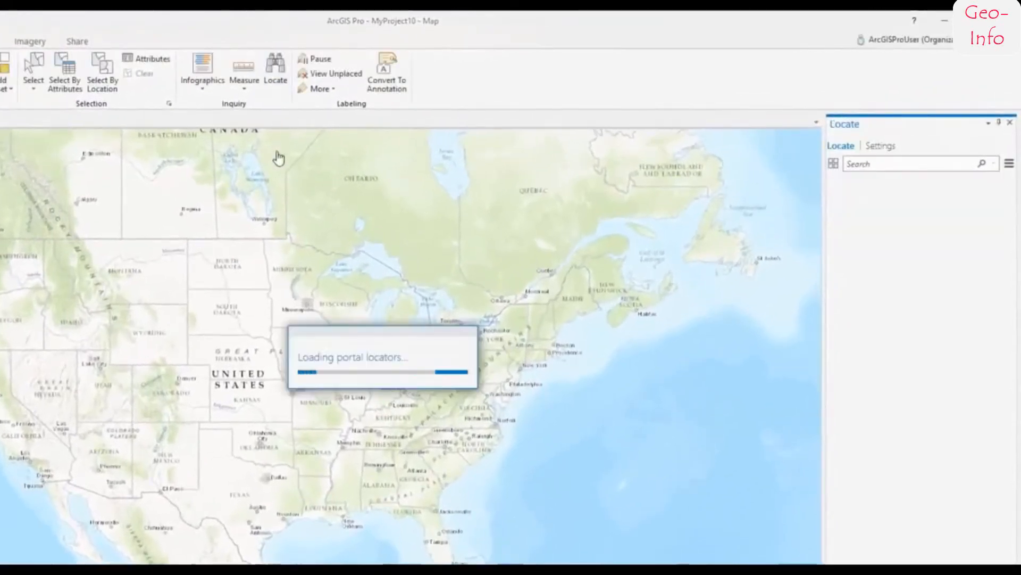
click(874, 166)
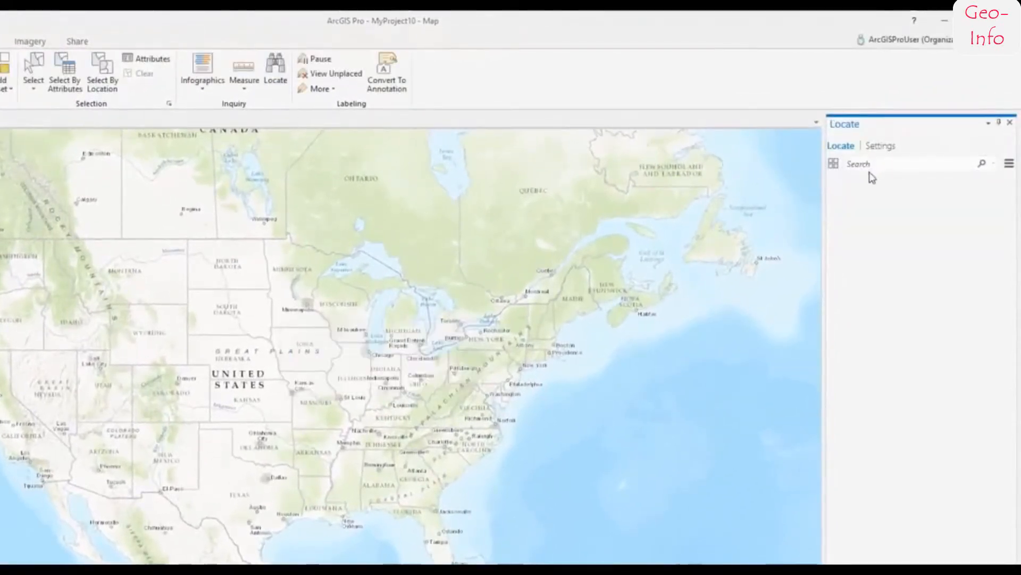
text(New Zealand)
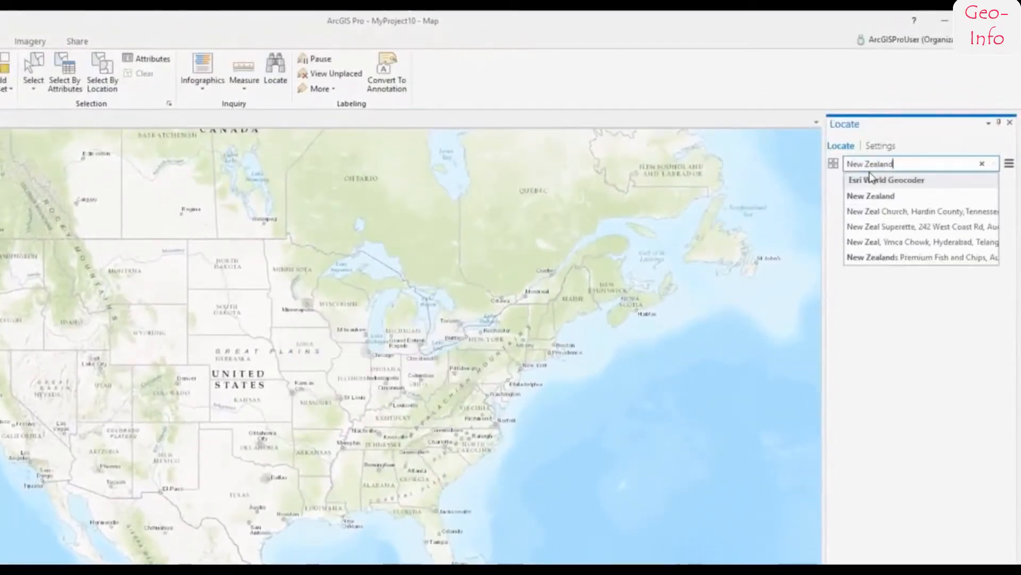
key(Return)
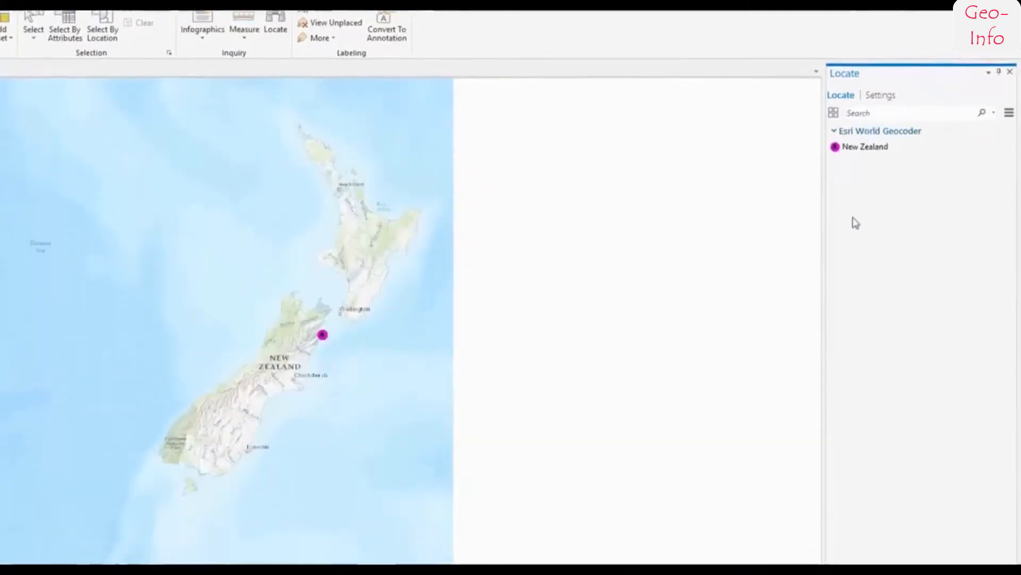
Step: Enable wrapping around the date line in the map's coordinate system properties and apply the change
click(882, 555)
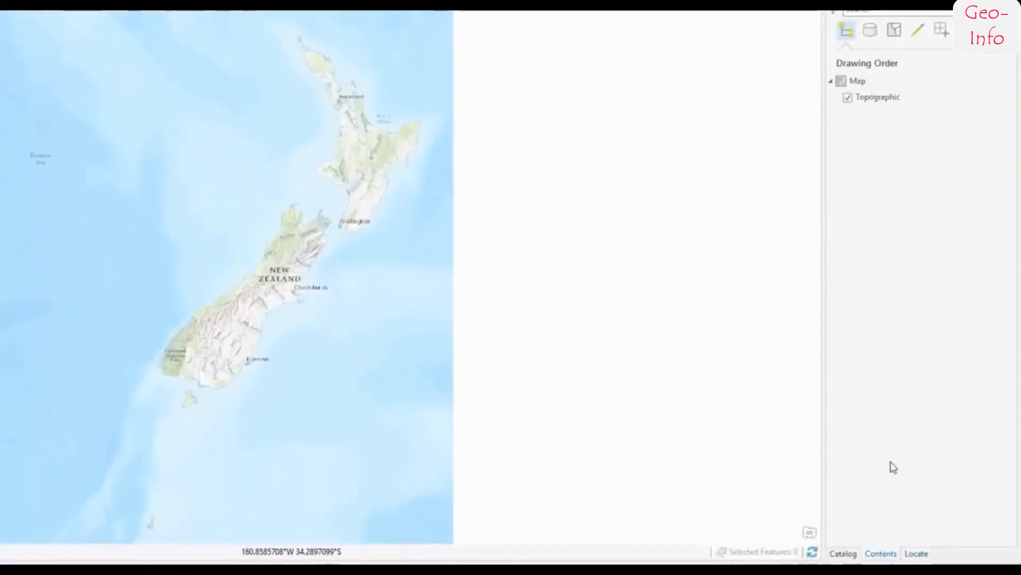
click(855, 83)
right_click(855, 83)
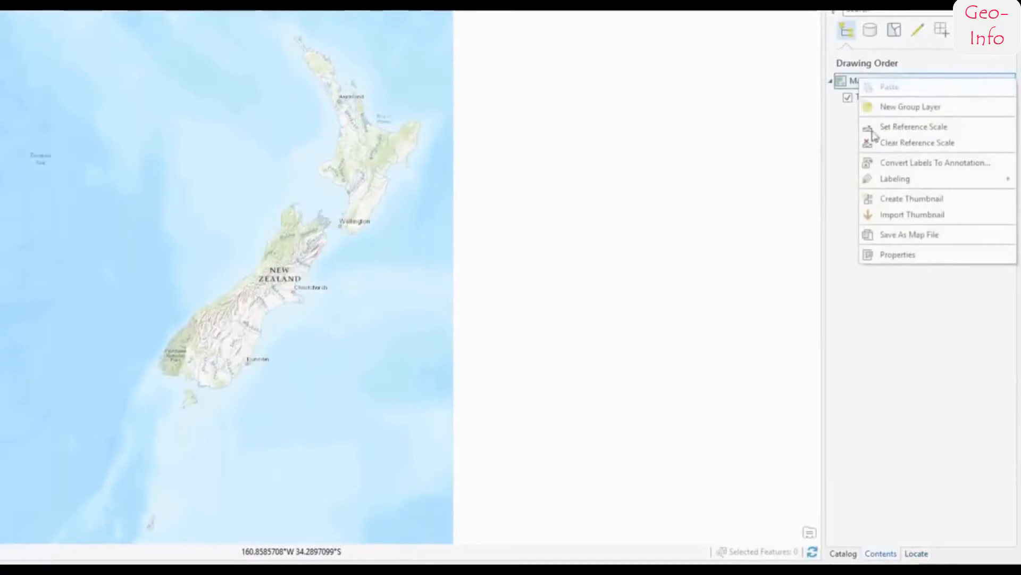
click(886, 257)
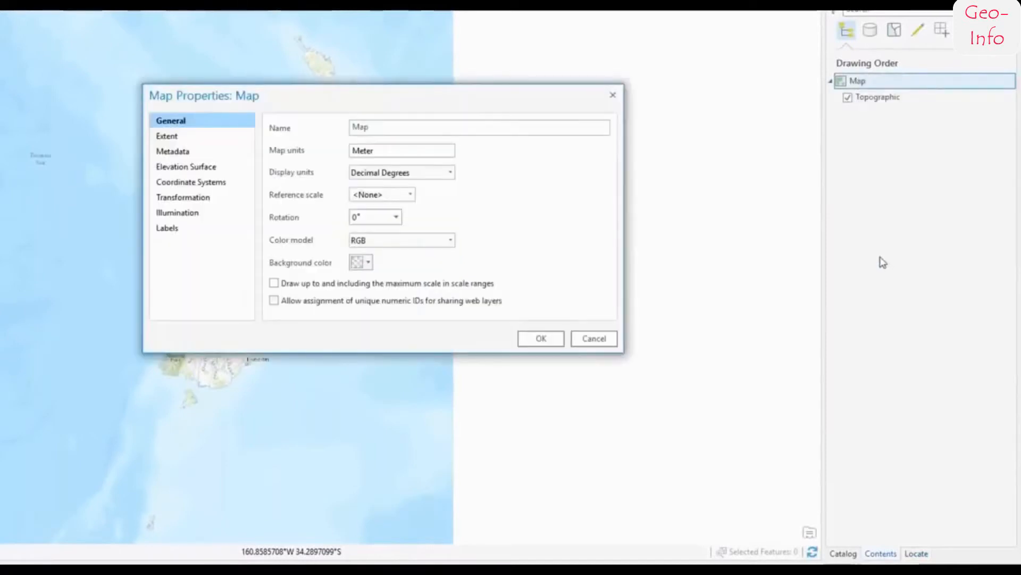
click(237, 185)
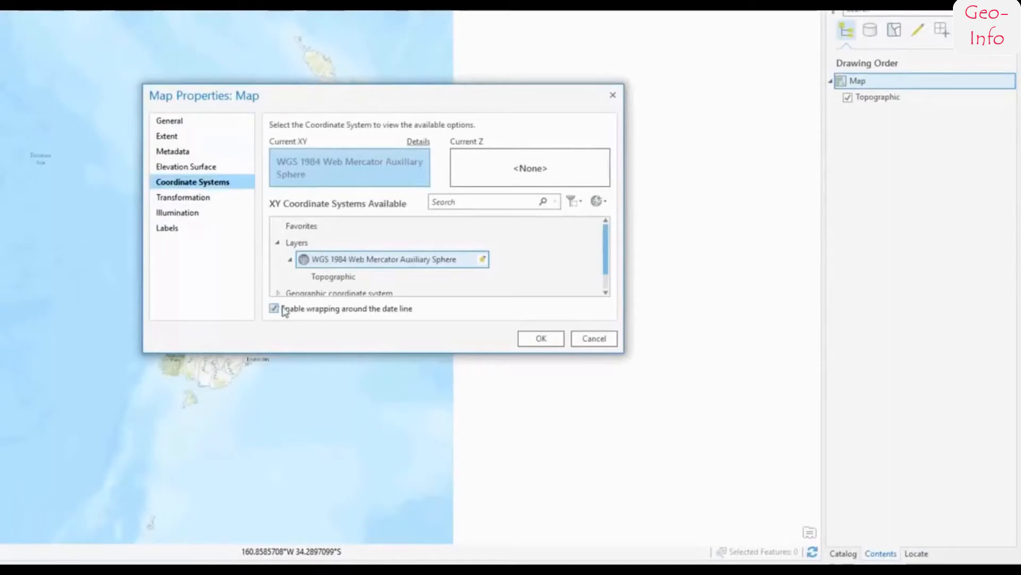
click(541, 338)
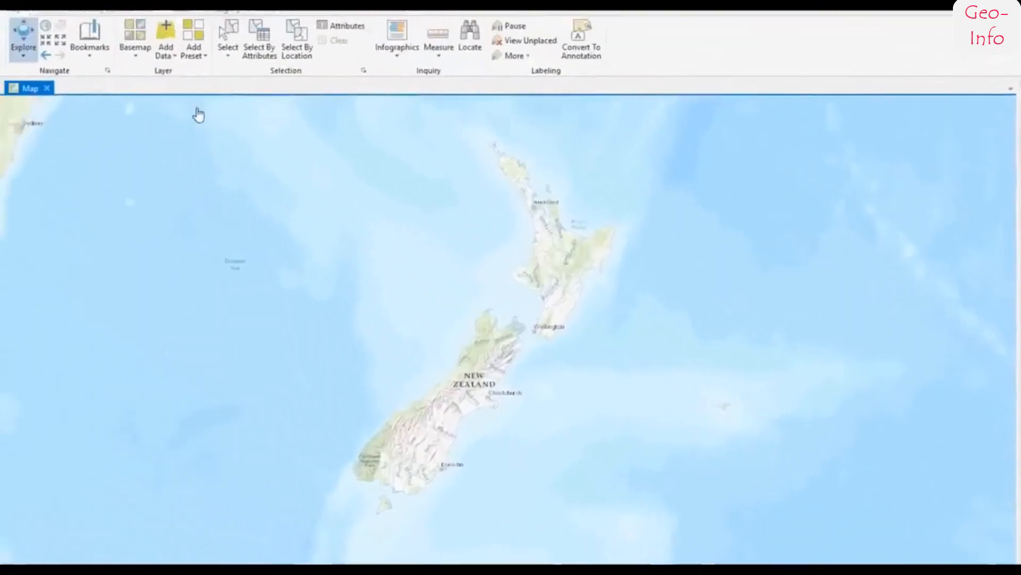
Step: Change the map's basemap to Imagery with Labels
click(135, 42)
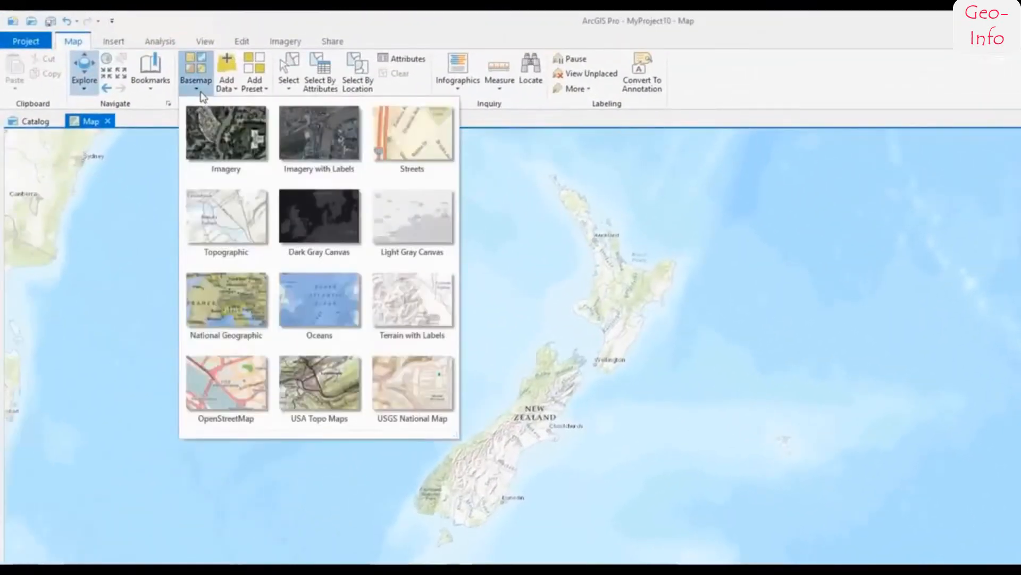
click(326, 129)
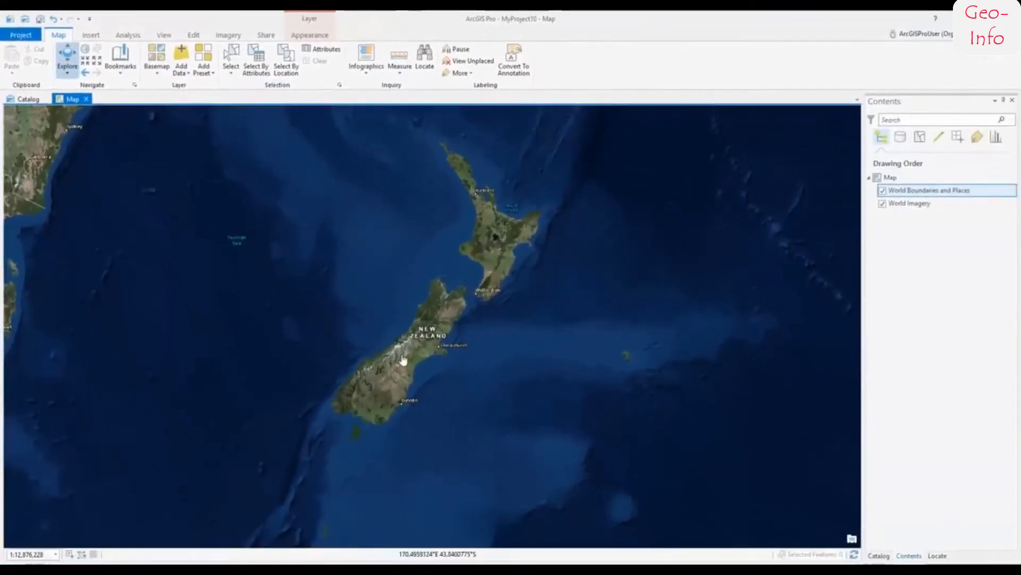
scroll(403, 360, up, 10)
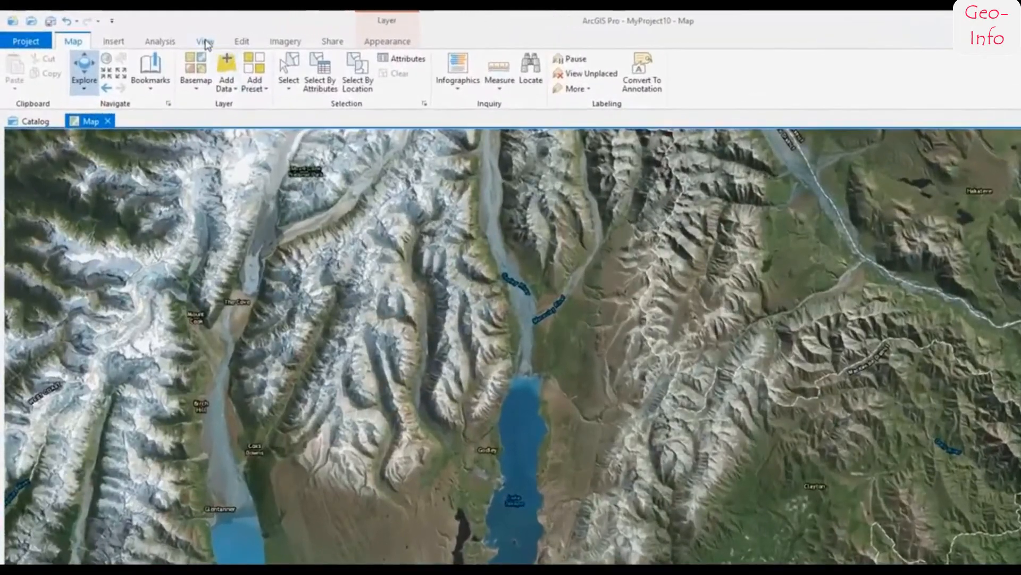
Step: Convert the New Zealand map to a 3D global scene and tilt the view over the mountains near the Godley River
click(205, 42)
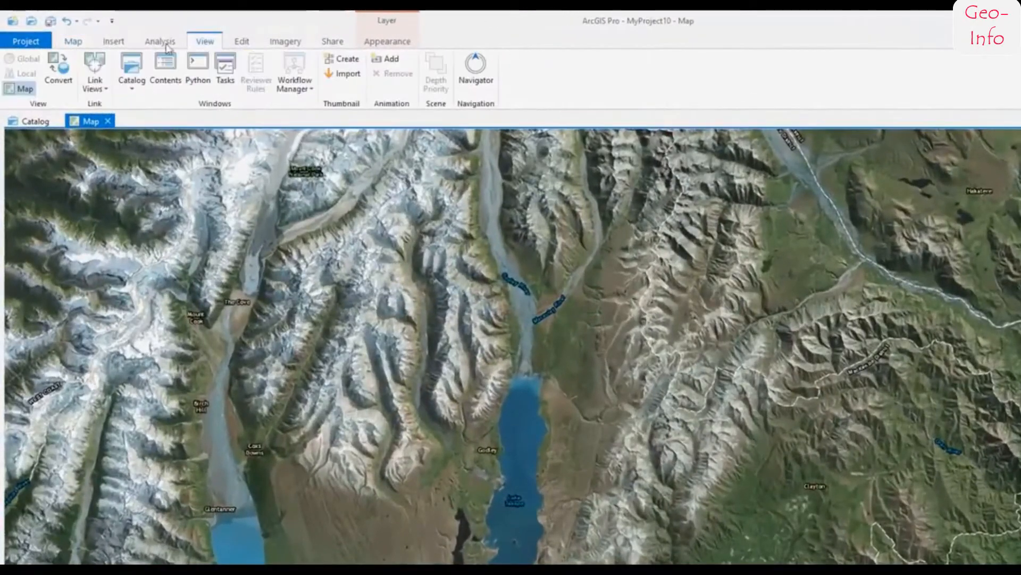
click(63, 74)
click(96, 128)
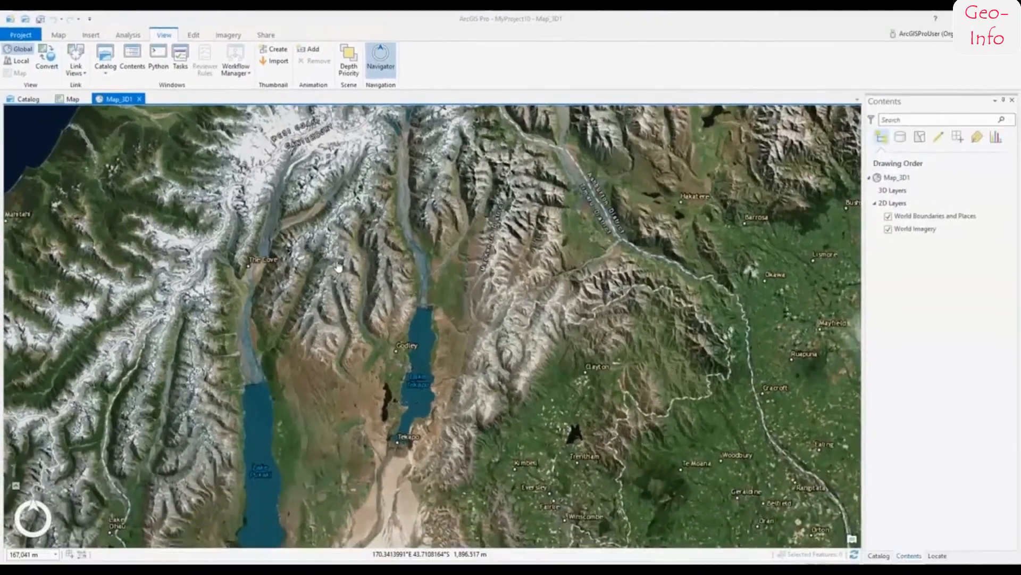
scroll(429, 332, up, 10)
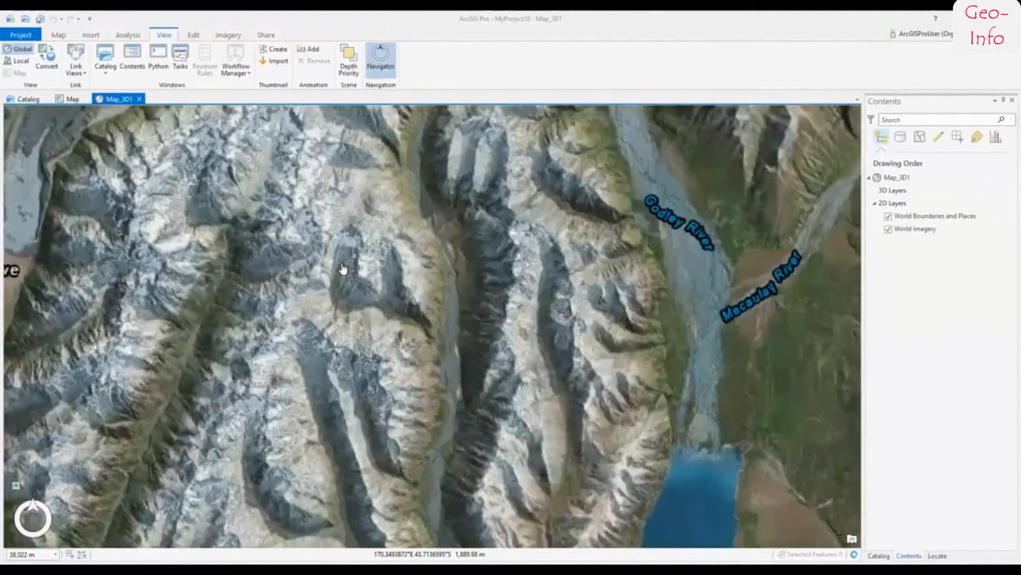
drag(342, 266, 350, 111)
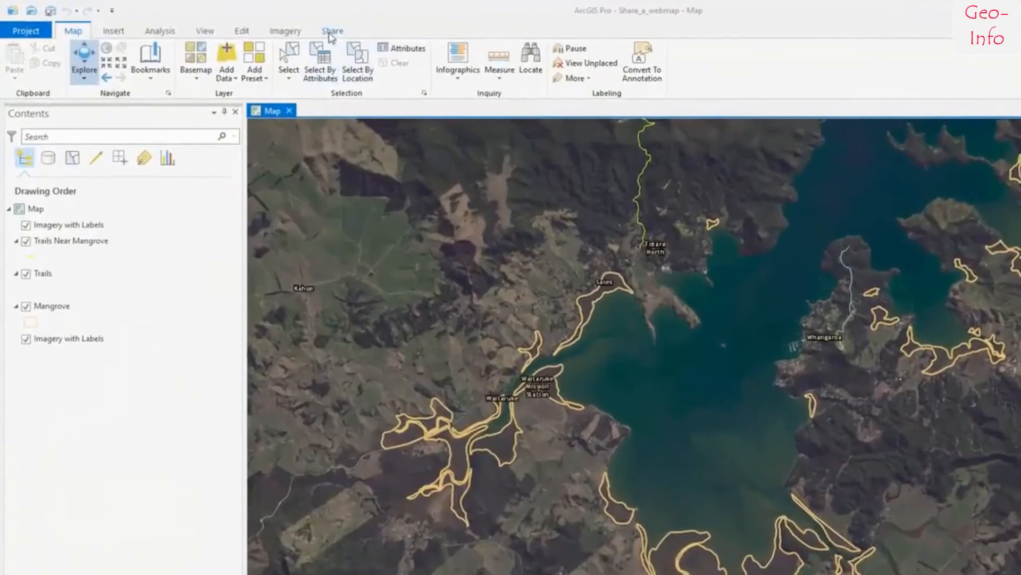
Step: Start sharing the mangrove map as a web map named Mangrove_Trails with the summary "Touring mangrove in New Zealand."
click(331, 32)
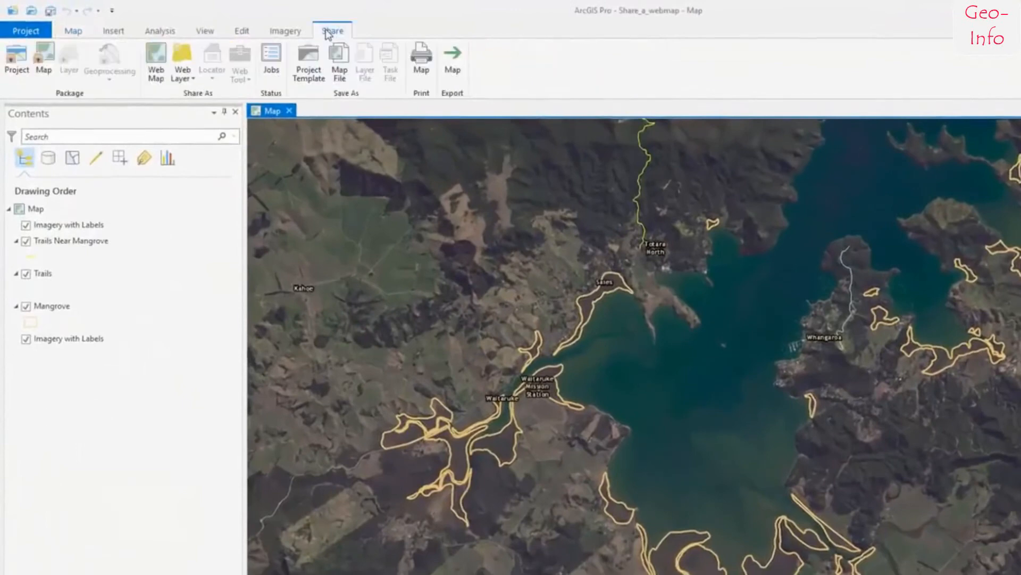
click(155, 54)
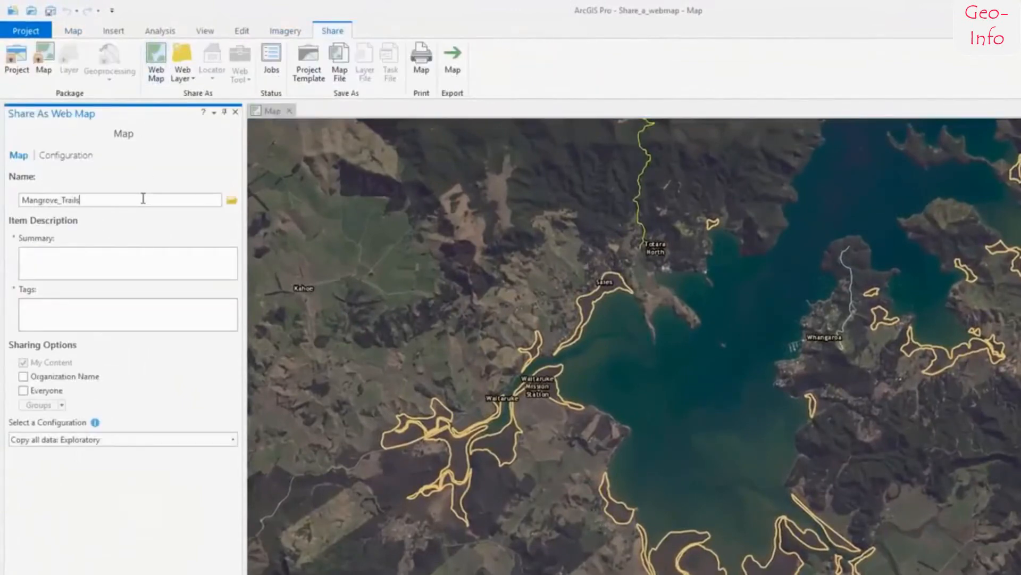
click(114, 254)
text(Touring mangrove in New Zealand.)
Step: Add the tags New Zealand, Mangrove and Trails to the web map
click(107, 317)
text(New Zealand)
key(Return)
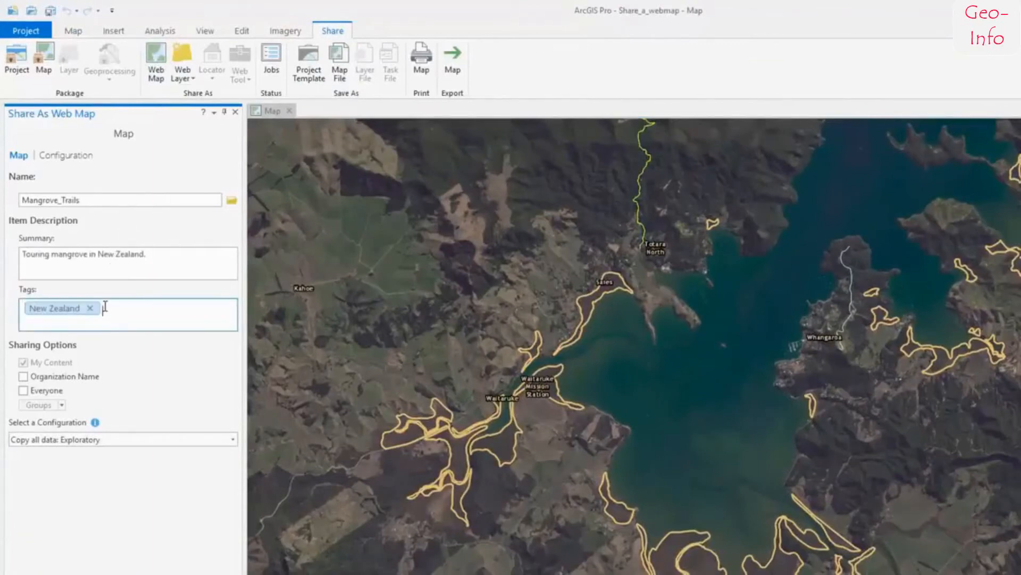
text(Mangrove)
key(Return)
text(Trails)
key(Return)
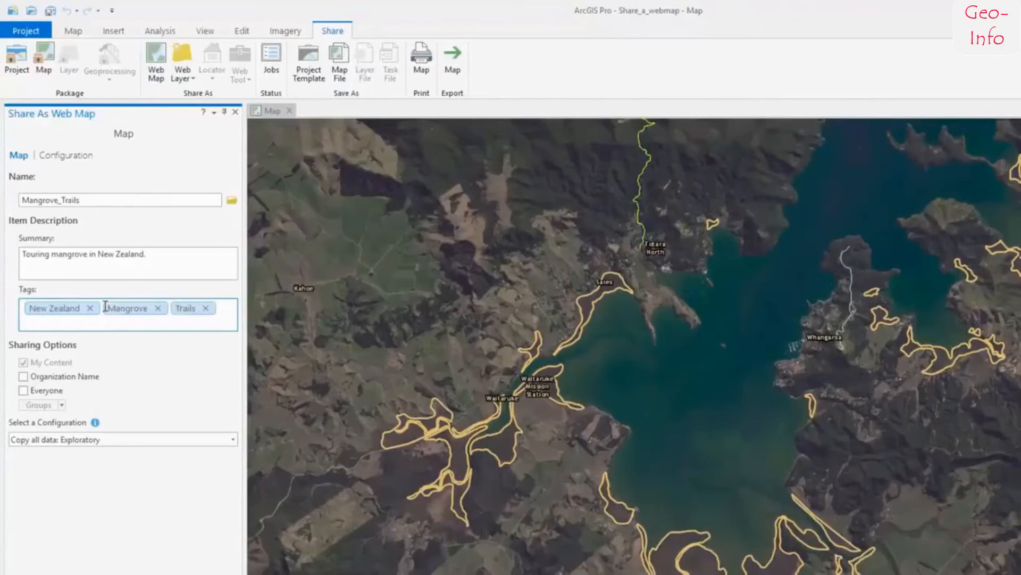
Step: Set the web map's sharing to Everyone, analyze it and share it
click(35, 394)
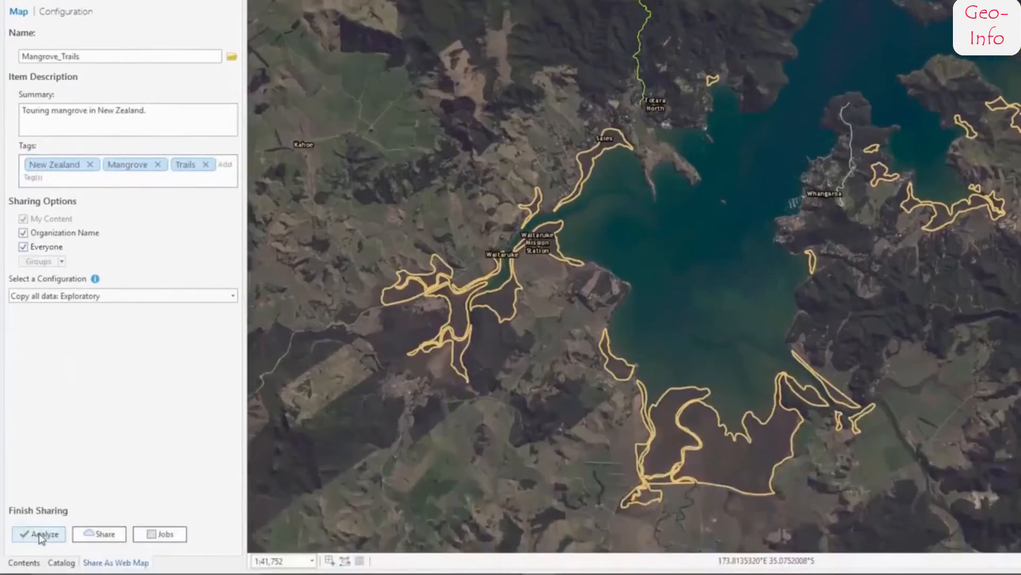
click(45, 573)
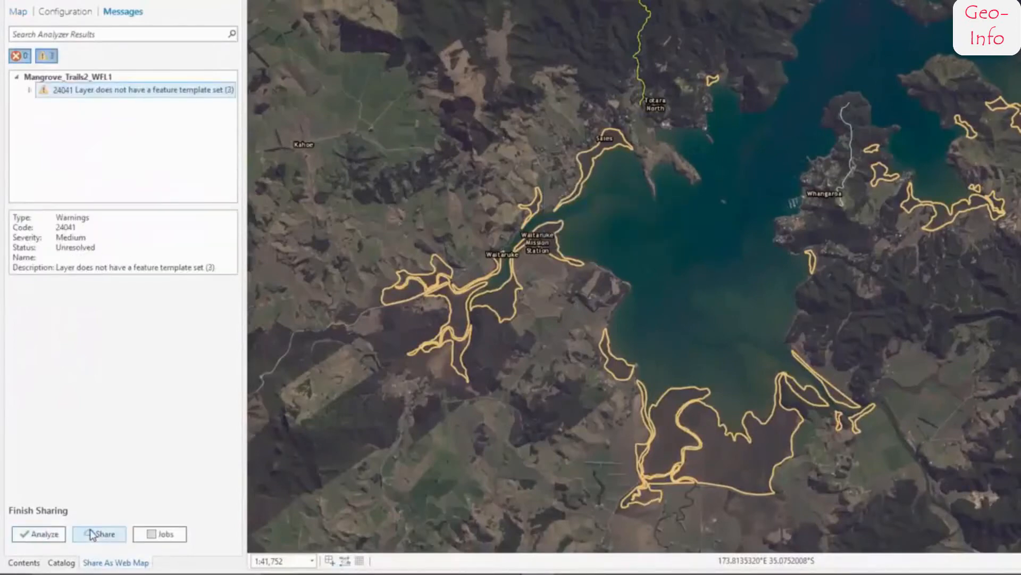
click(95, 533)
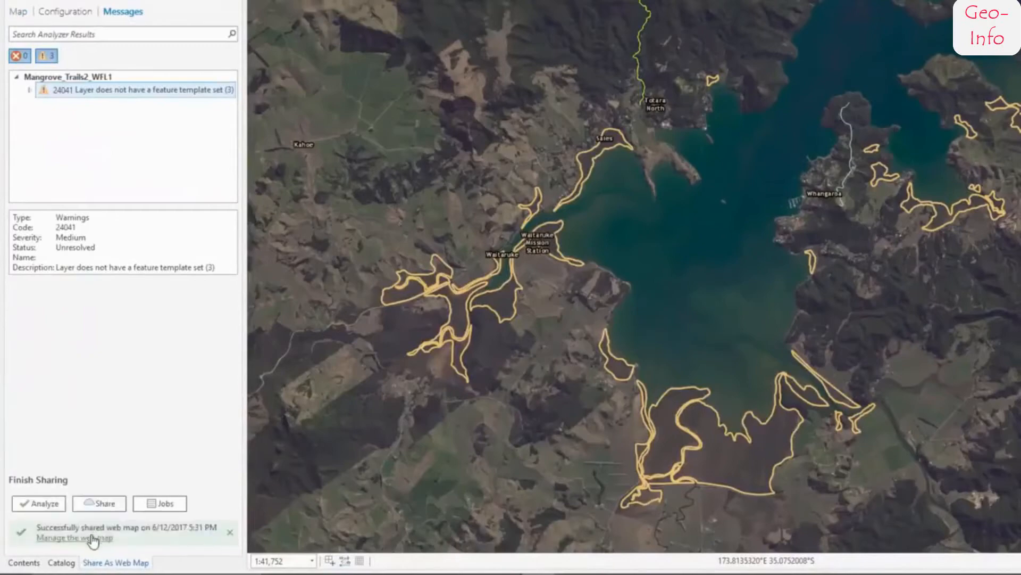
Step: Open the shared web map in the online Map Viewer and examine the mangroves at the Tauranga Harbour bookmark
click(91, 539)
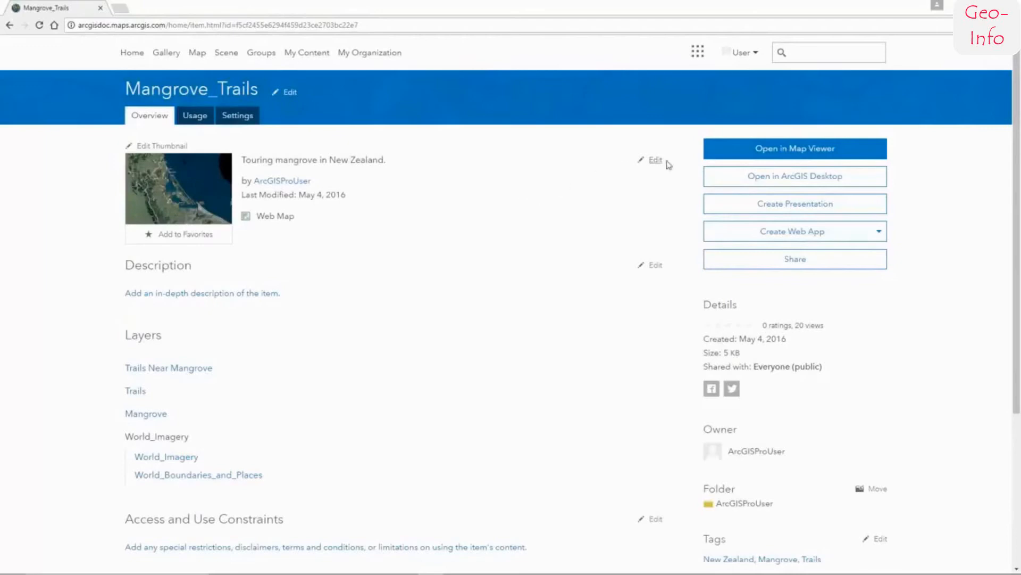
click(780, 153)
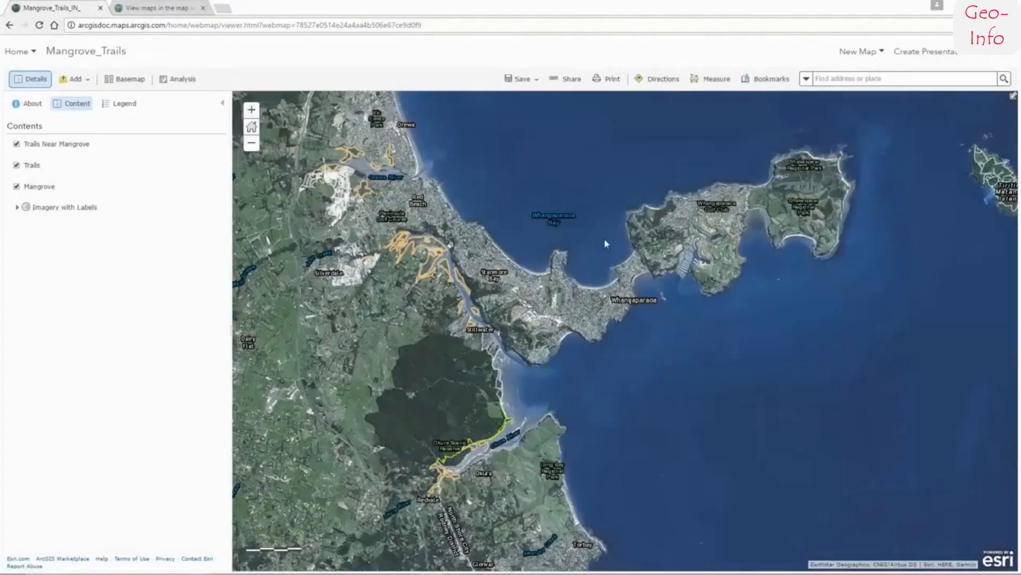
click(766, 79)
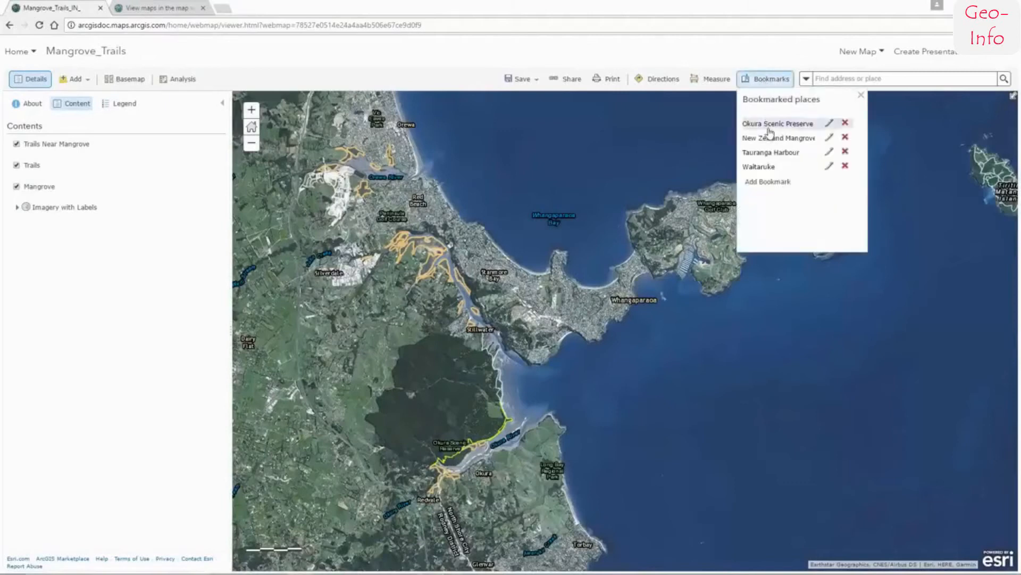
click(772, 152)
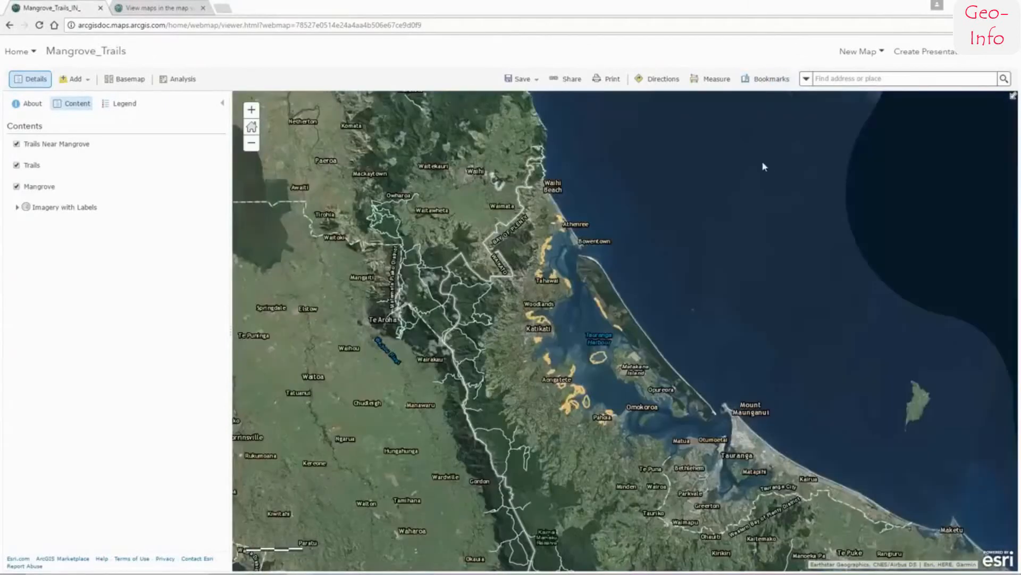
scroll(562, 356, up, 2)
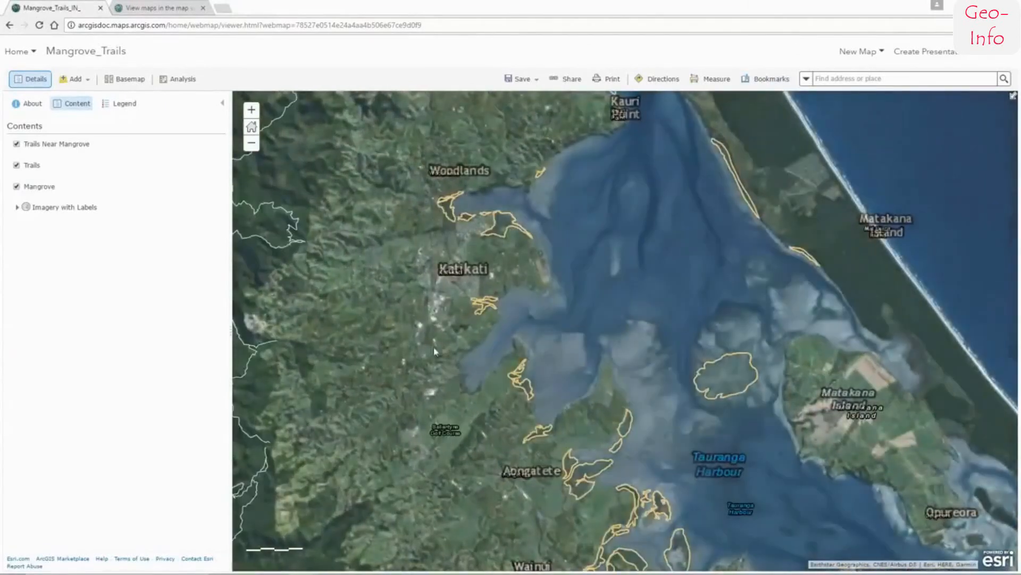
drag(300, 326, 521, 548)
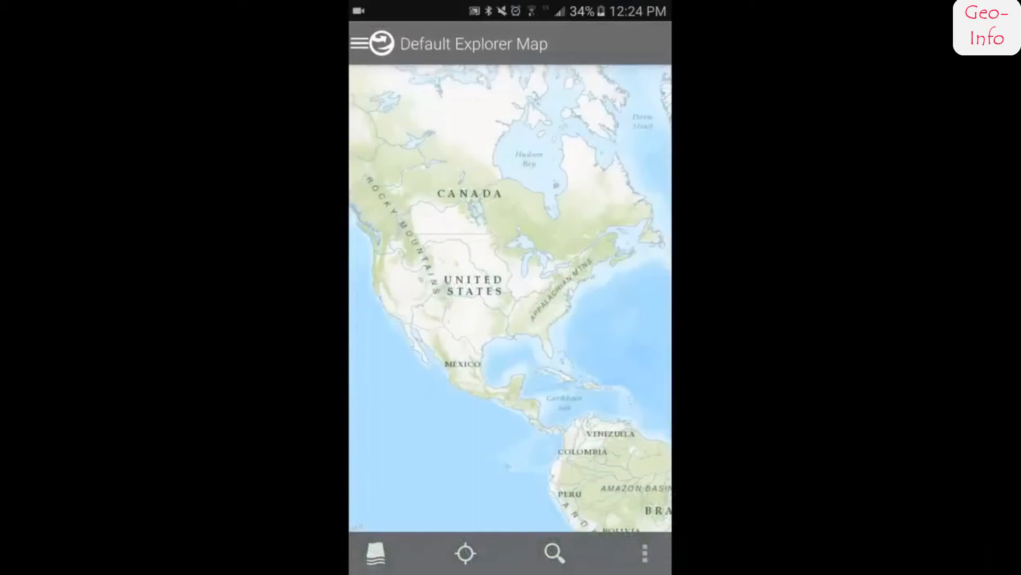
Step: In the Explorer mobile app, open the Mangrove_Trails map from My Maps and look closely at the mangroves around Tauranga
click(373, 44)
click(443, 436)
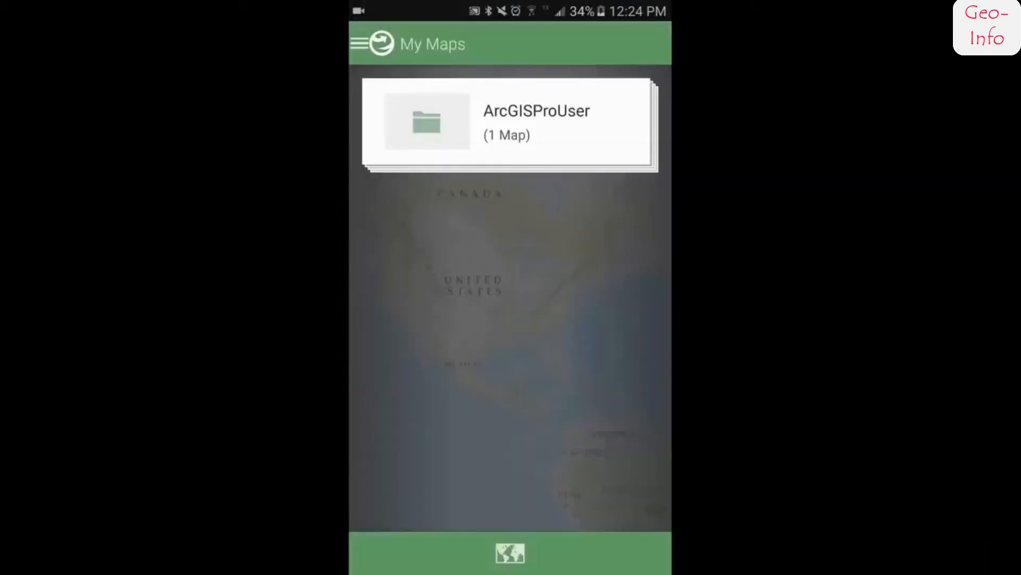
click(451, 133)
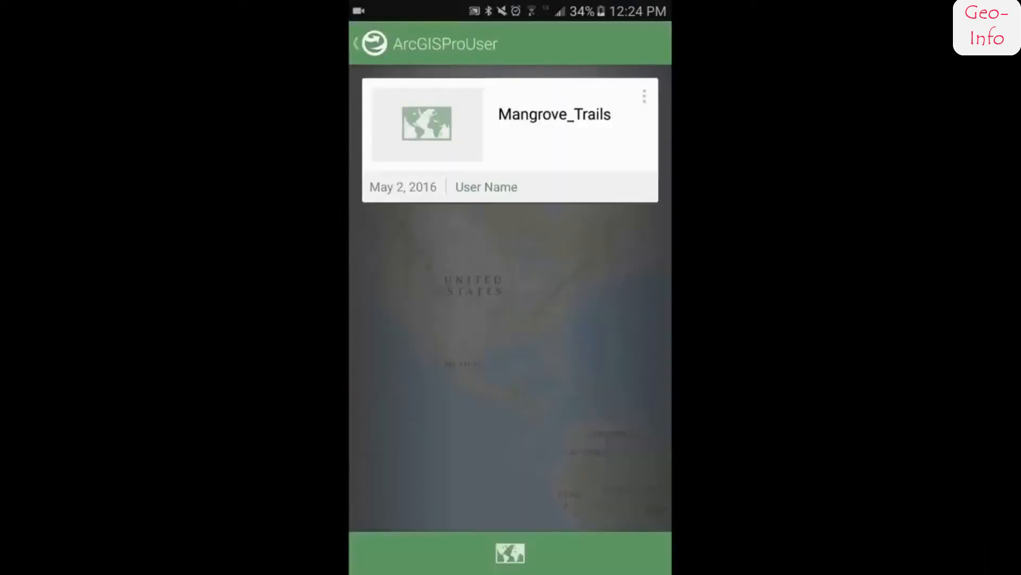
click(510, 138)
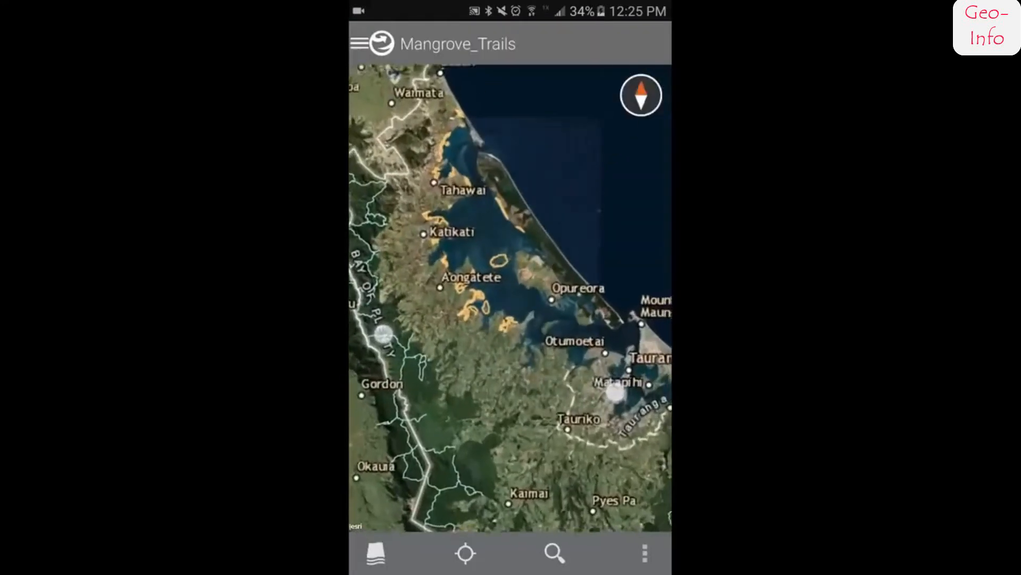
scroll(502, 373, up, 1)
drag(585, 354, 611, 463)
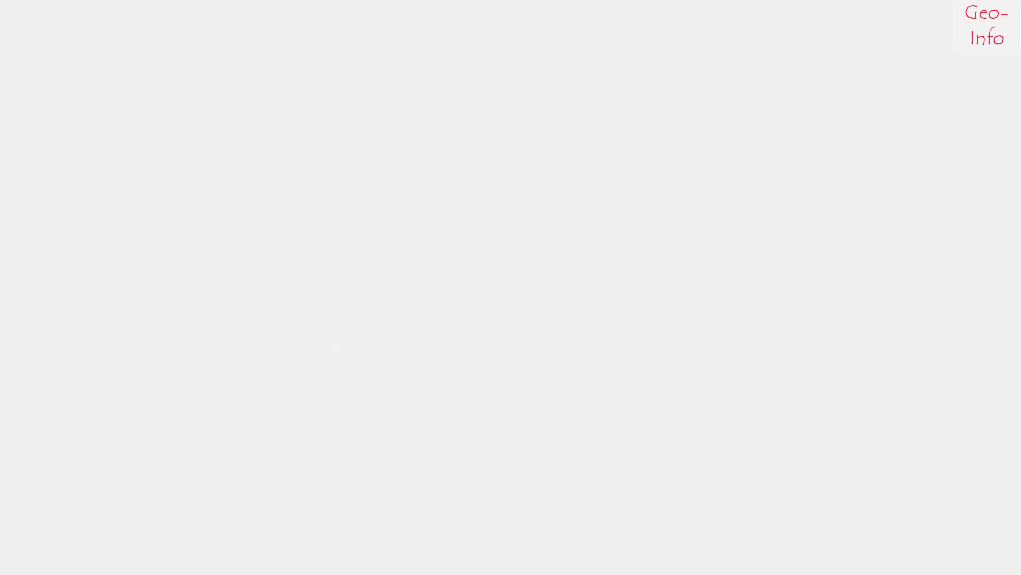